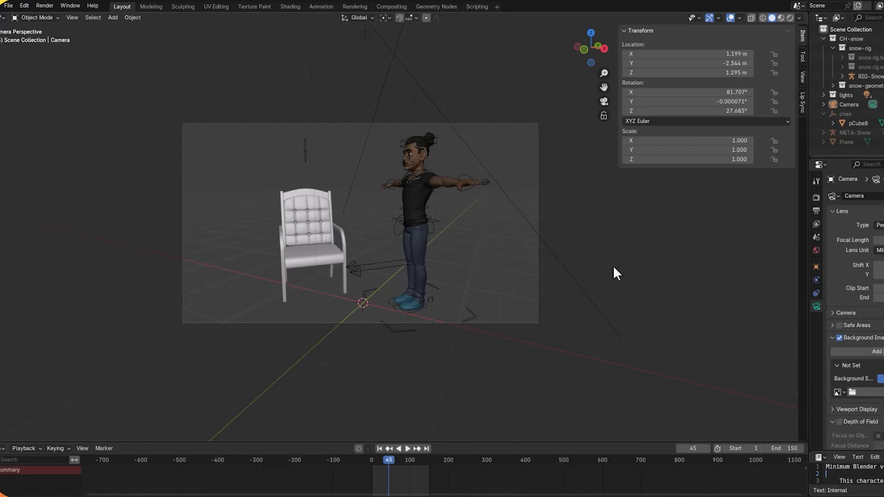
Step: Select the white chair beside the character and nudge it slightly upward
{"action": "key", "text": "KP_1"}
{"action": "scroll", "coordinate": [614, 268], "scroll_direction": "up", "scroll_amount": 2}
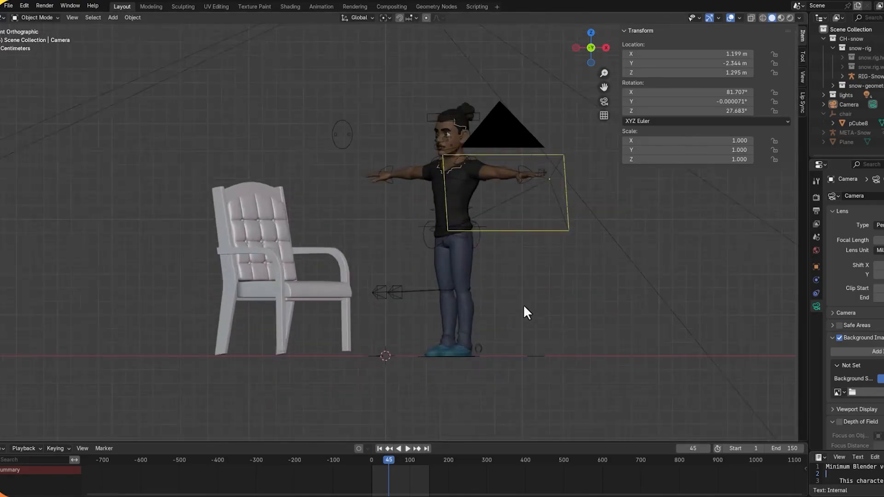
{"action": "middle_click_drag", "start_coordinate": [530, 303], "coordinate": [523, 308]}
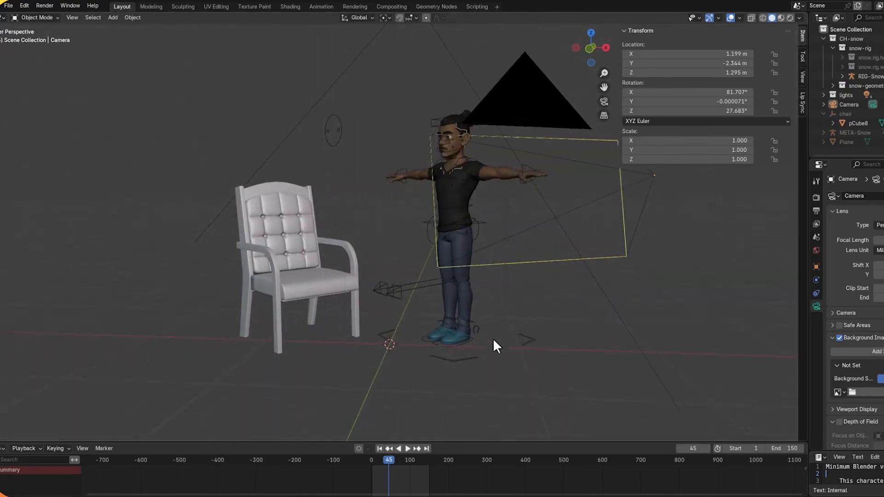
{"action": "left_click", "coordinate": [525, 337]}
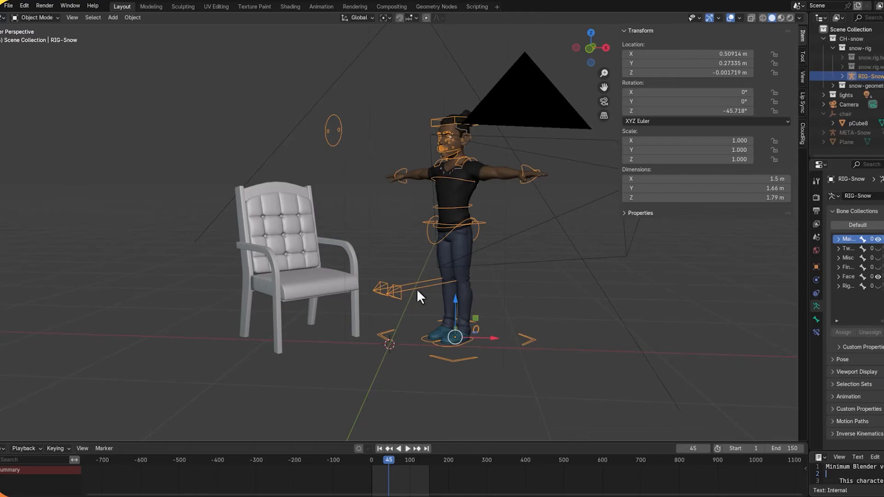
{"action": "left_click", "coordinate": [298, 279]}
{"action": "mouse_move", "coordinate": [284, 192]}
{"action": "left_mouse_down"}
{"action": "mouse_move", "coordinate": [276, 183]}
{"action": "mouse_move", "coordinate": [272, 194]}
{"action": "left_mouse_up"}
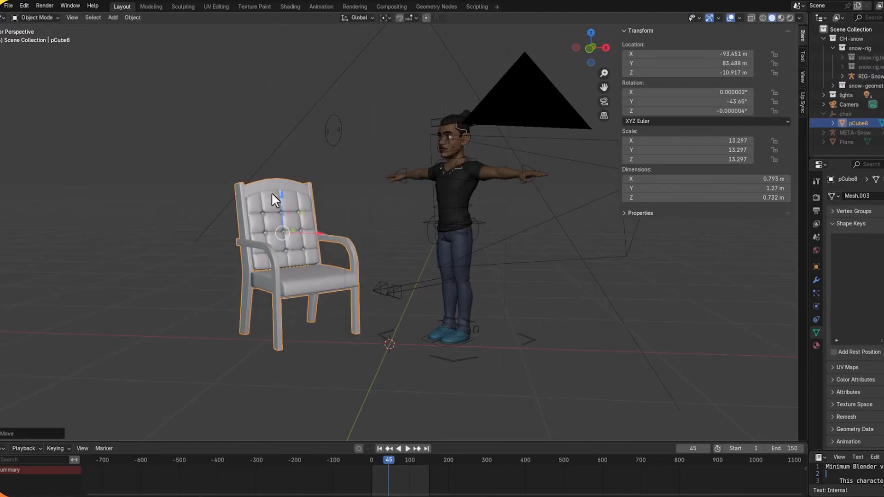
Step: In the right orthographic view, add the Epic Character Animation Practice video from the character folder as a reference empty
{"action": "mouse_move", "coordinate": [604, 296]}
{"action": "middle_mouse_down"}
{"action": "mouse_move", "coordinate": [582, 293]}
{"action": "mouse_move", "coordinate": [600, 295]}
{"action": "middle_mouse_up"}
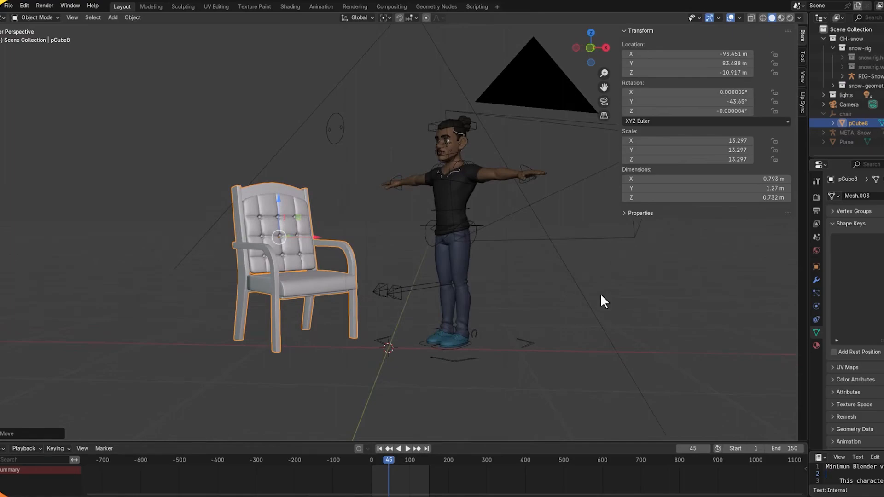
{"action": "key", "text": "KP_1"}
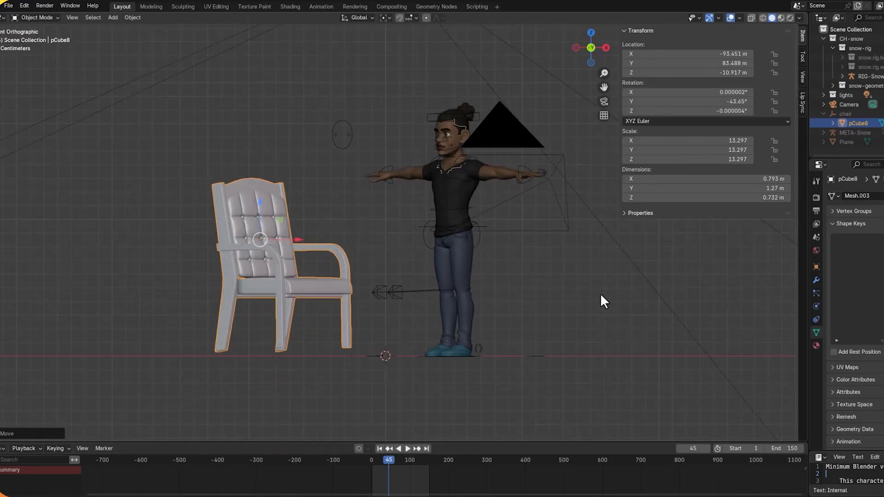
{"action": "key", "text": "KP_3"}
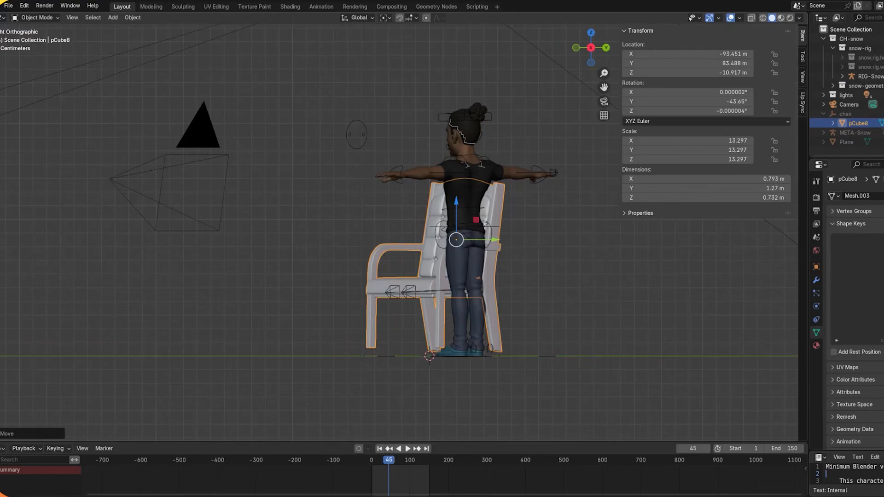
{"action": "left_click", "coordinate": [480, 489]}
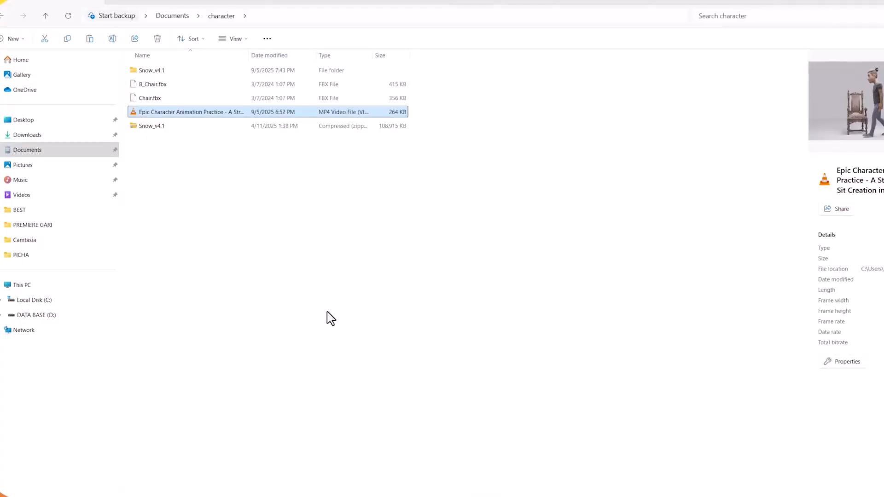
{"action": "left_click_drag", "start_coordinate": [175, 115], "coordinate": [647, 496]}
{"action": "left_click_drag", "start_coordinate": [540, 372], "coordinate": [280, 209]}
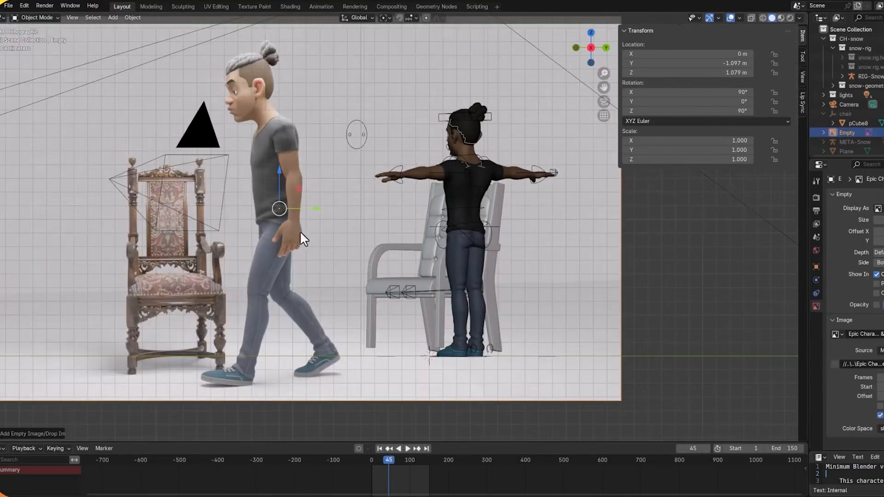
Step: Select the reference video empty and enable its display in perspective view
{"action": "scroll", "coordinate": [353, 255], "scroll_direction": "down", "scroll_amount": 2}
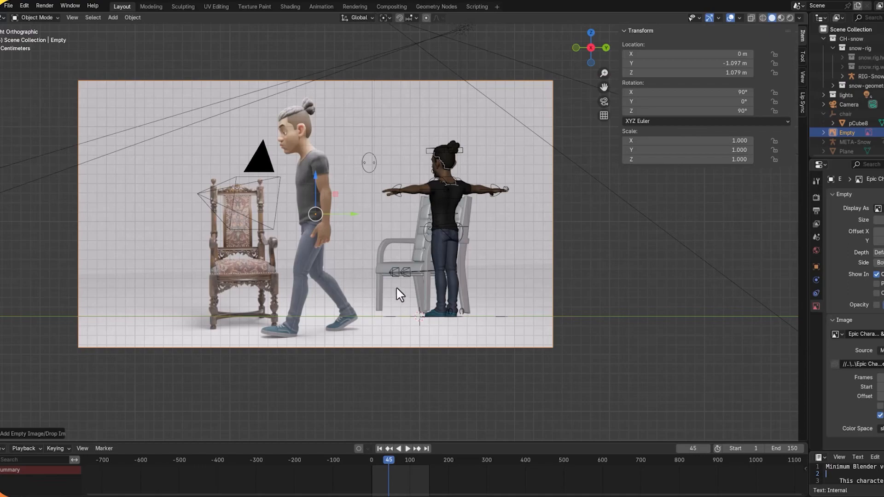
{"action": "left_click", "coordinate": [505, 320]}
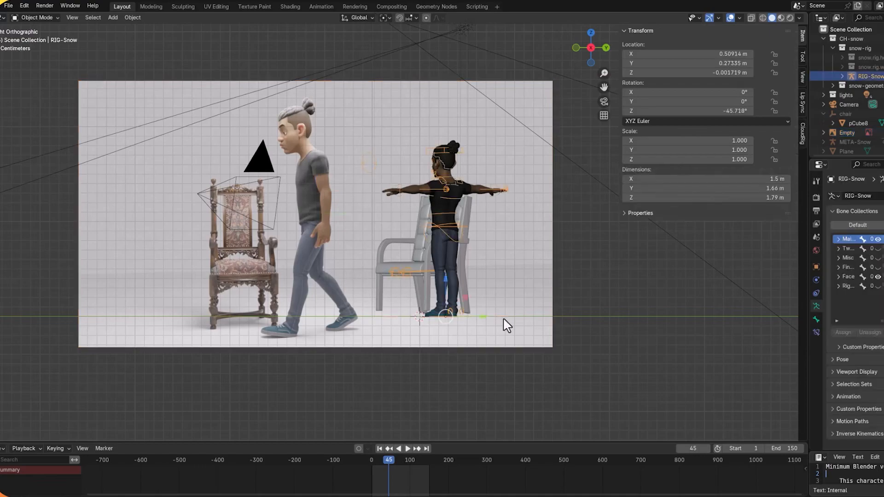
{"action": "left_click", "coordinate": [542, 302]}
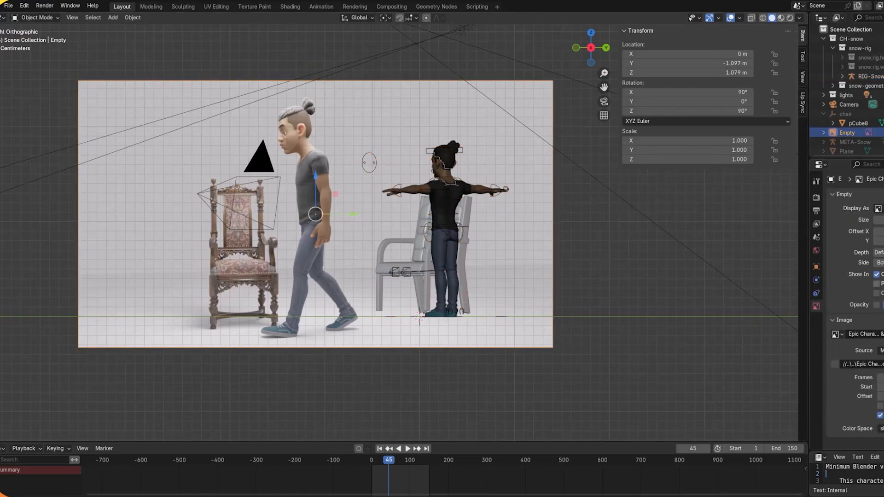
{"action": "left_click", "coordinate": [877, 284]}
Step: Move the chair along Y beside the reference chair and rotate it about global Z to a Y rotation of about 9.5°
{"action": "left_click", "coordinate": [420, 266]}
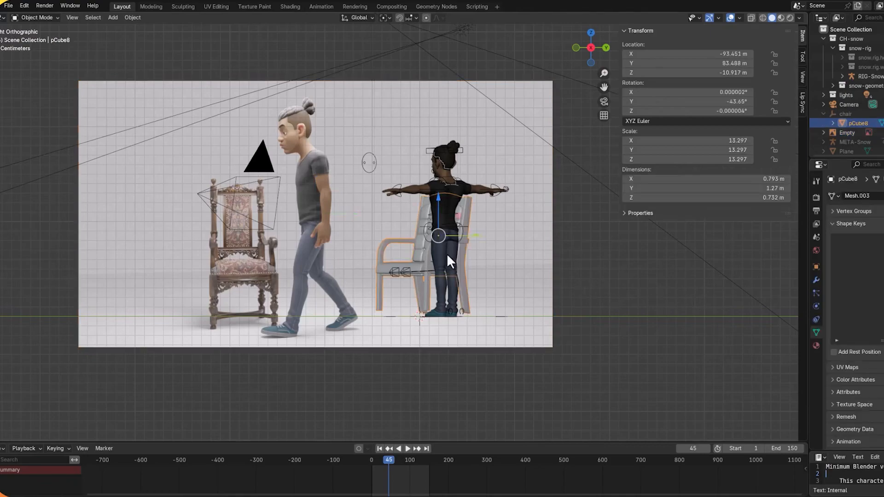
{"action": "left_click_drag", "start_coordinate": [468, 233], "coordinate": [225, 239]}
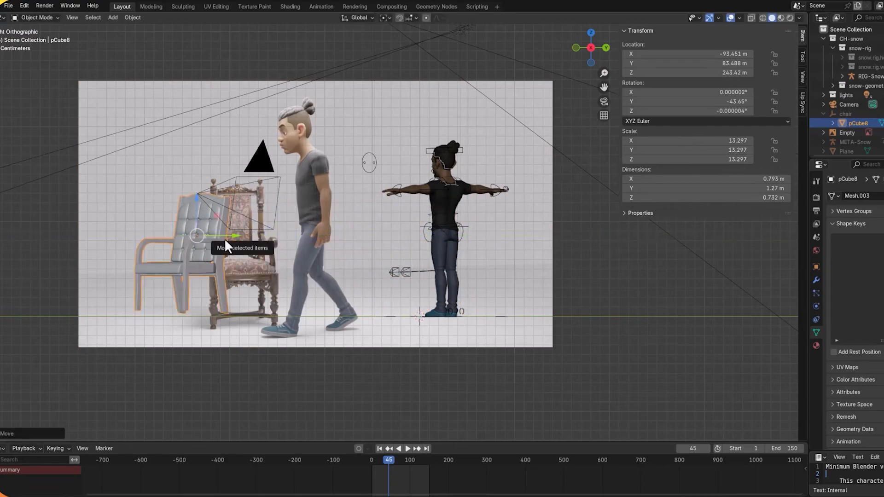
{"action": "key", "text": "r"}
{"action": "right_click", "coordinate": [228, 239]}
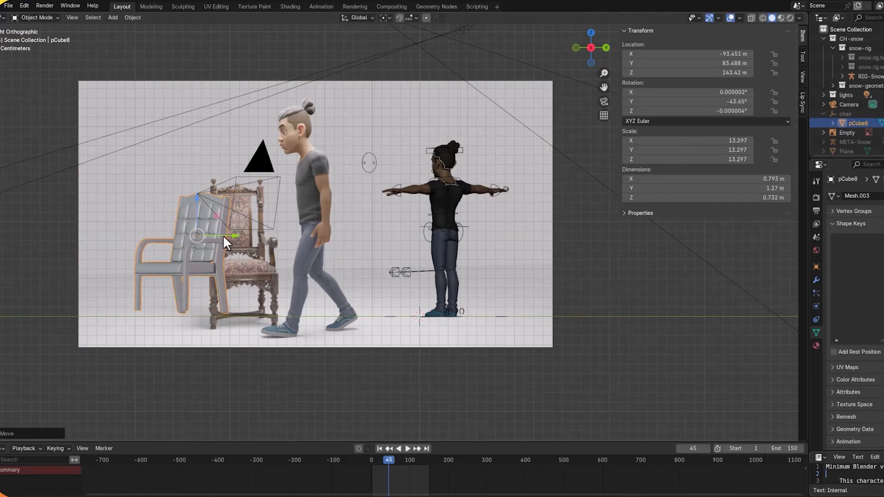
{"action": "key", "text": "r"}
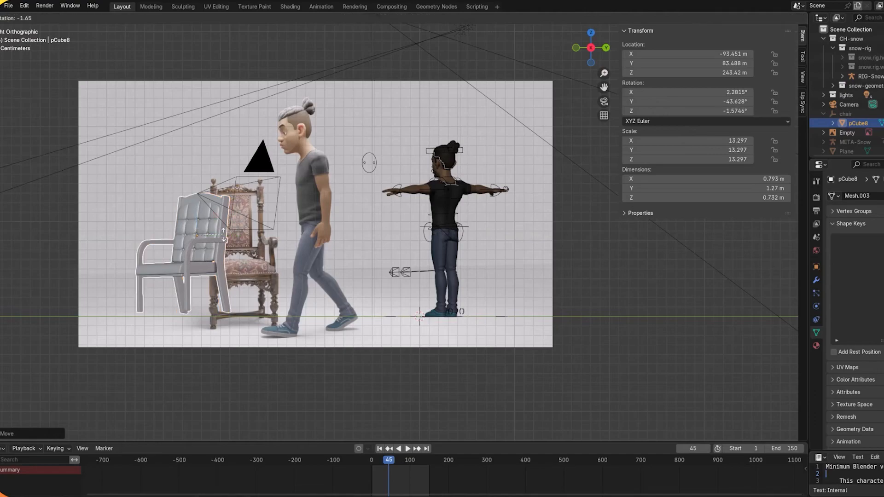
{"action": "key", "text": "z"}
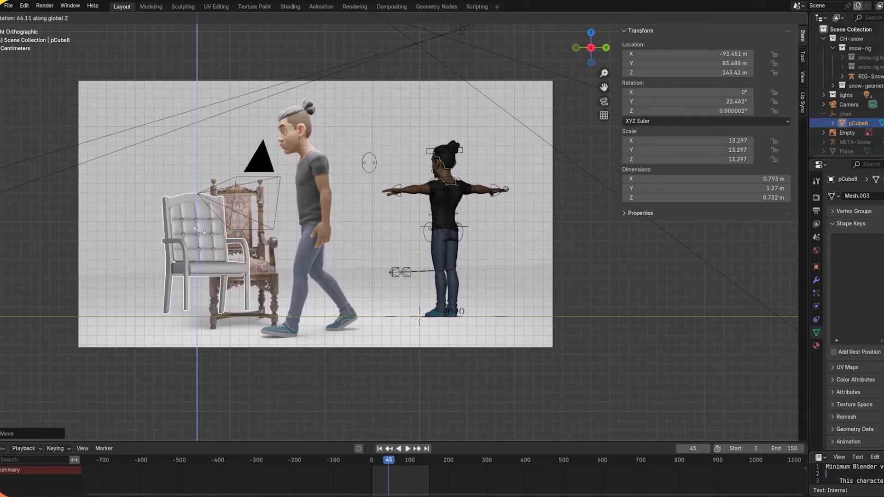
{"action": "left_click", "coordinate": [201, 229]}
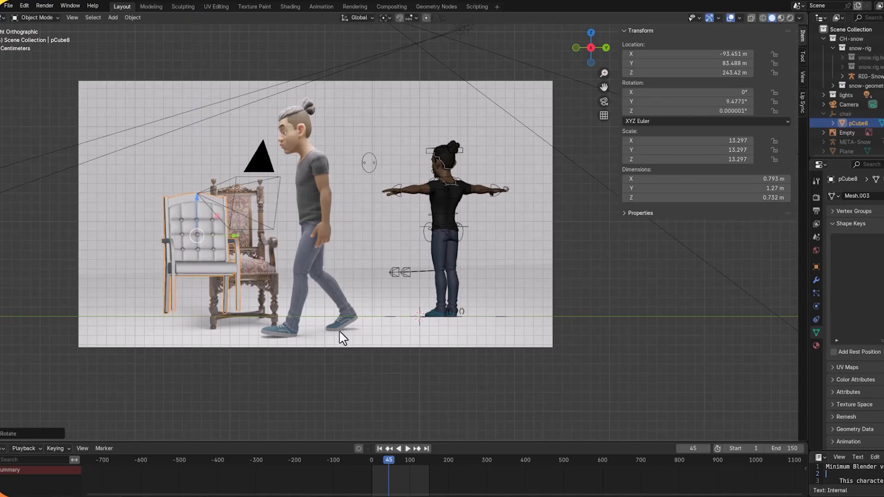
Step: Add a mesh plane at the origin and scale it uniformly to about 7.167 as a floor
{"action": "key", "text": "shift+a"}
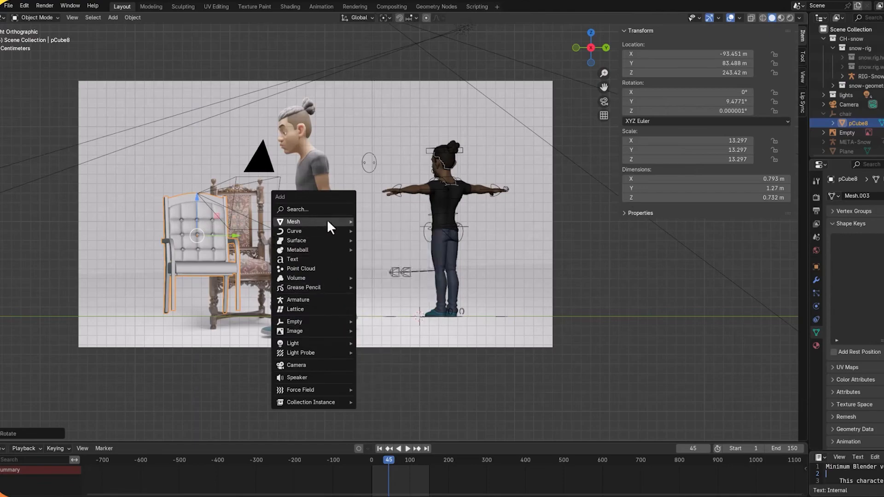
{"action": "mouse_move", "coordinate": [329, 222]}
{"action": "left_click", "coordinate": [402, 221]}
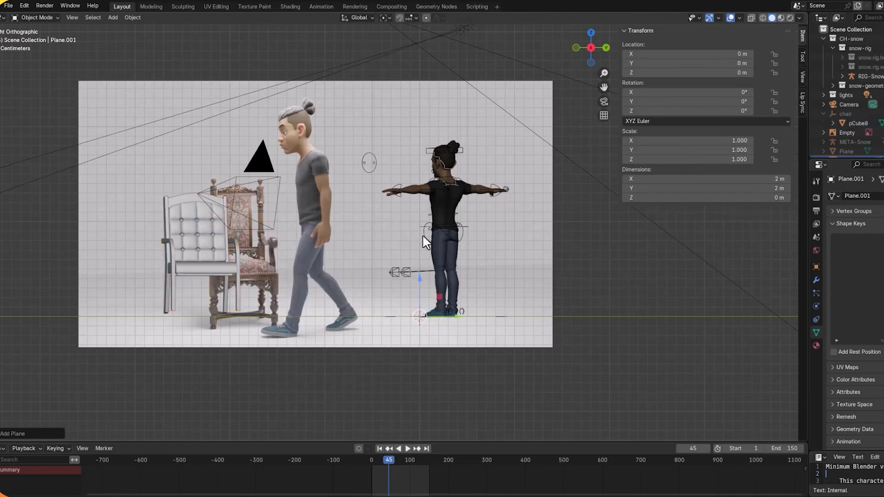
{"action": "key", "text": "s"}
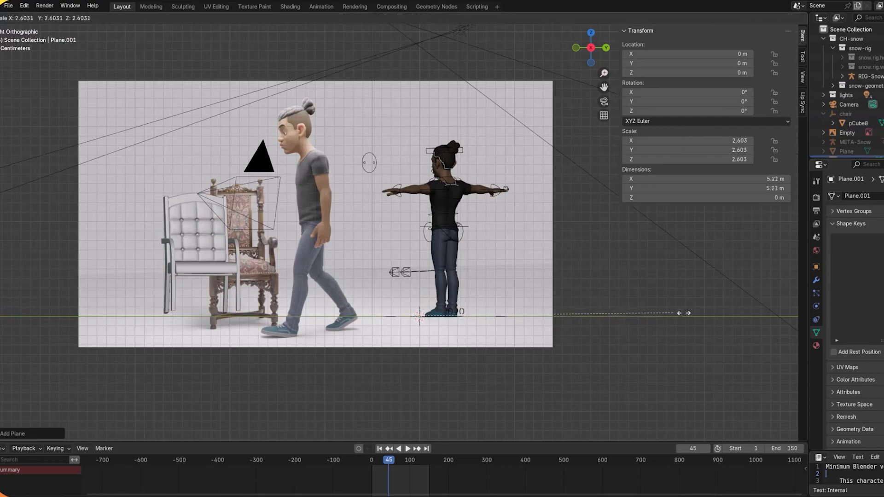
{"action": "left_click", "coordinate": [223, 299]}
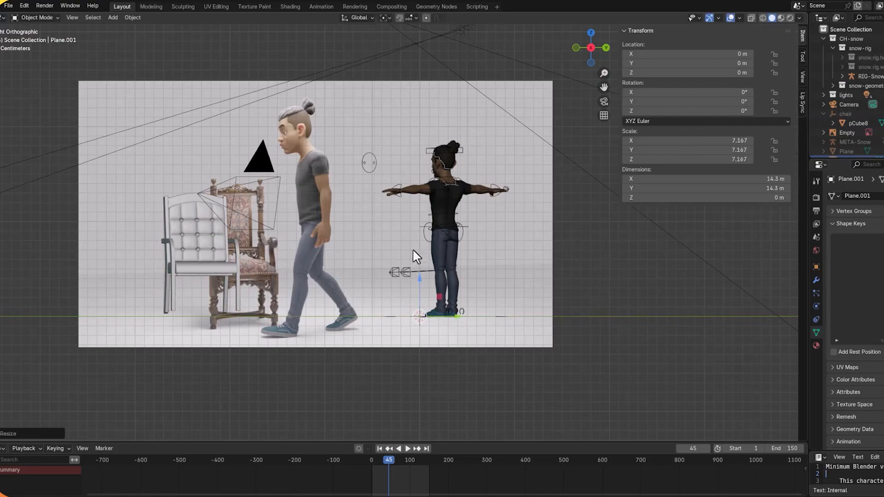
Step: Select the large floor plane and hide it in the viewport to uncover the reference video
{"action": "mouse_move", "coordinate": [499, 272]}
{"action": "middle_mouse_down"}
{"action": "mouse_move", "coordinate": [492, 283]}
{"action": "mouse_move", "coordinate": [490, 270]}
{"action": "mouse_move", "coordinate": [506, 279]}
{"action": "mouse_move", "coordinate": [509, 295]}
{"action": "mouse_move", "coordinate": [499, 287]}
{"action": "middle_mouse_up"}
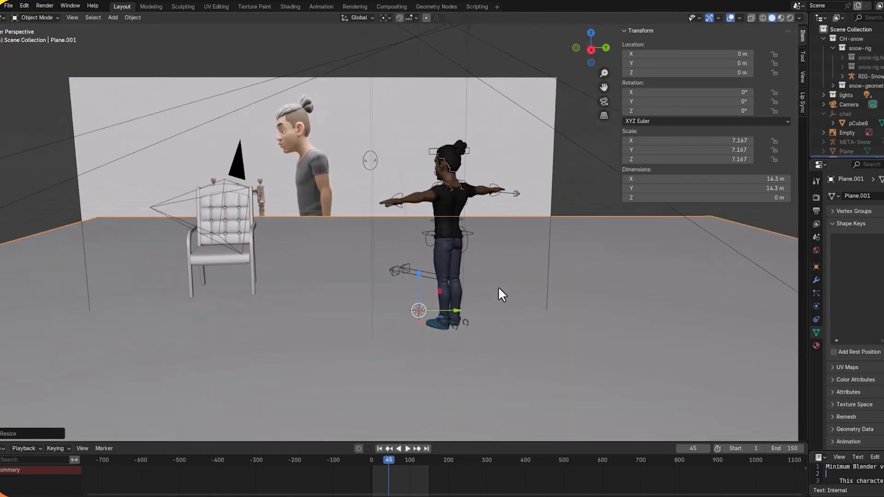
{"action": "key", "text": "KP_3"}
{"action": "left_click", "coordinate": [488, 322]}
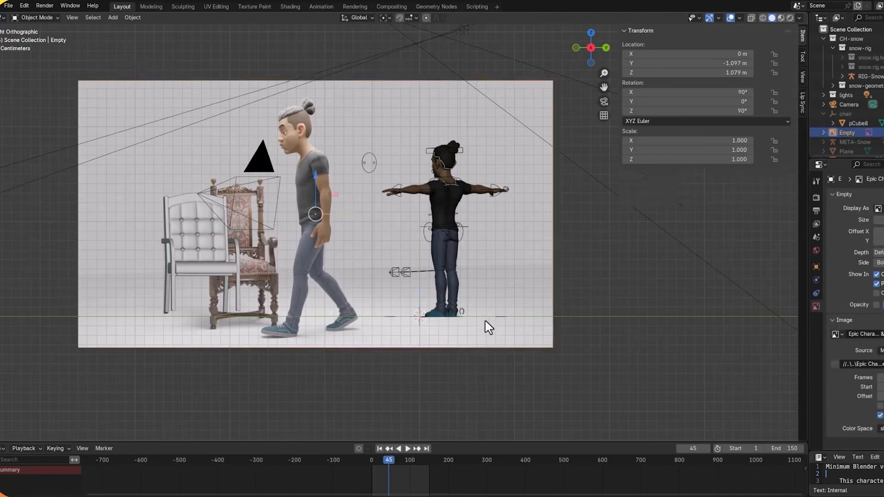
{"action": "middle_click_drag", "start_coordinate": [506, 279], "coordinate": [502, 296]}
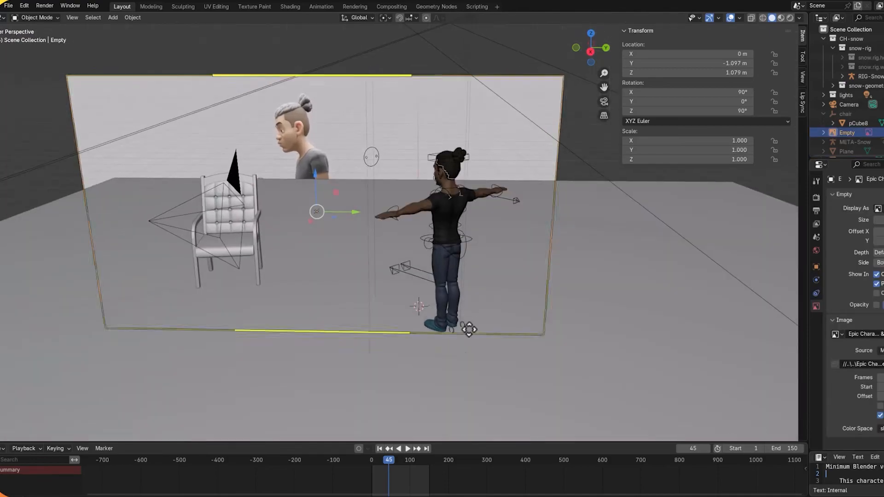
{"action": "left_click", "coordinate": [563, 377]}
{"action": "scroll", "coordinate": [843, 112], "scroll_direction": "down", "scroll_amount": 1}
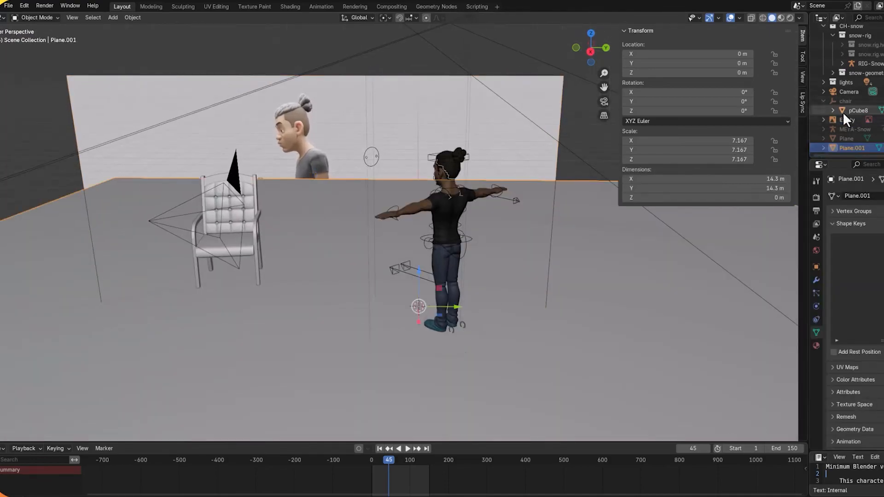
{"action": "left_click", "coordinate": [883, 148]}
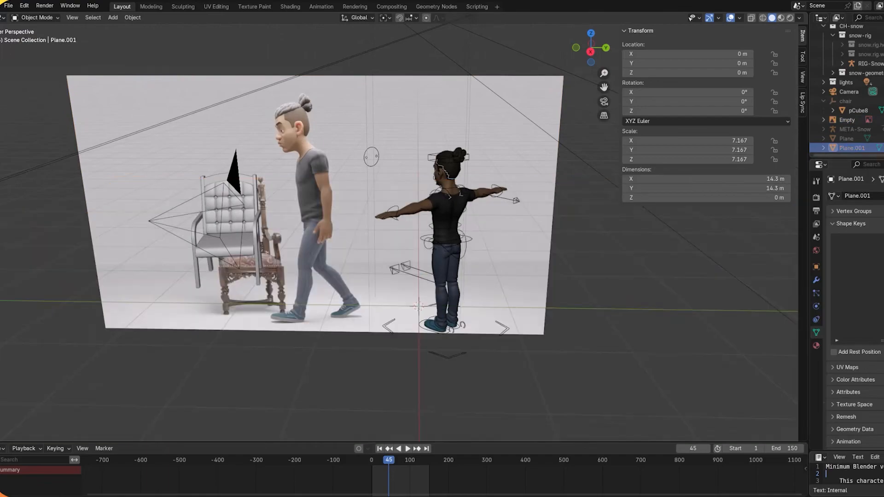
Step: Select the character rig and rotate it slightly about global Z to about -45.1°
{"action": "left_click", "coordinate": [445, 356]}
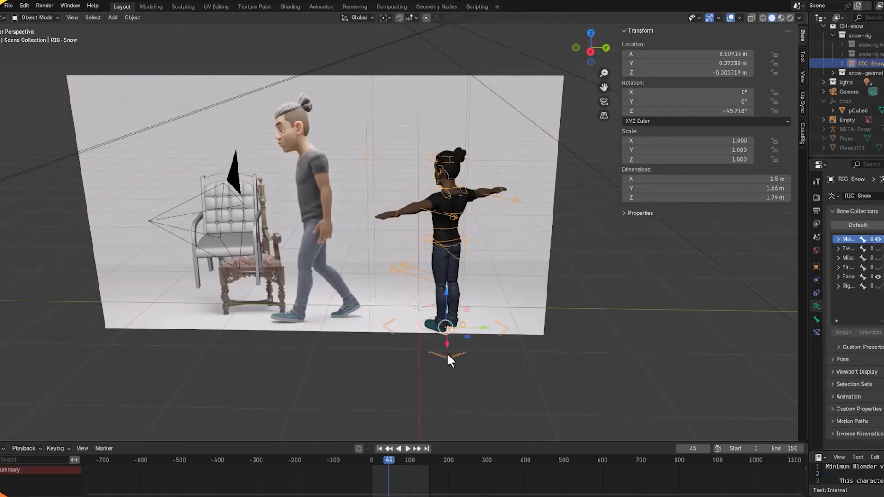
{"action": "middle_click_drag", "start_coordinate": [571, 330], "coordinate": [566, 319]}
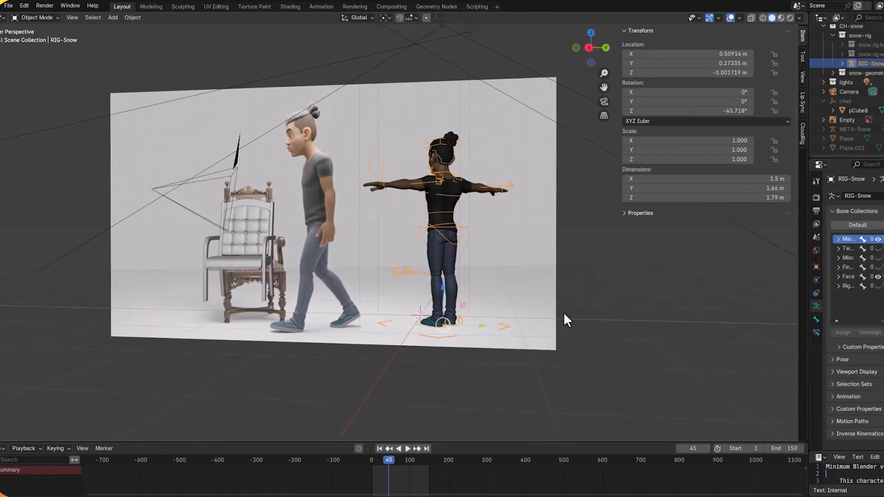
{"action": "key", "text": "KP_3"}
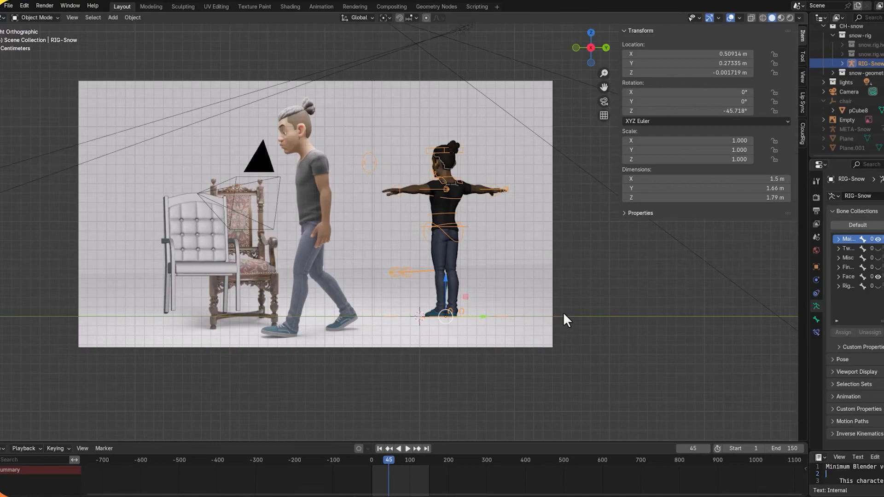
{"action": "key", "text": "r"}
{"action": "key", "text": "z"}
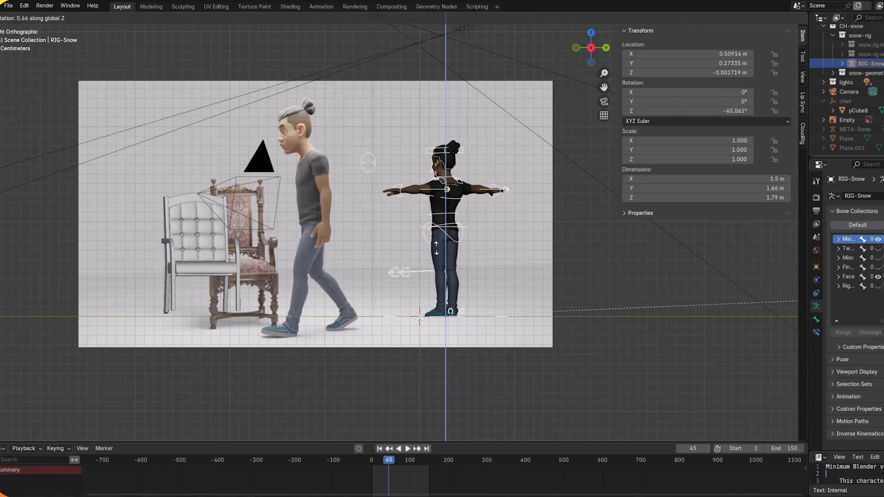
{"action": "left_click", "coordinate": [469, 252]}
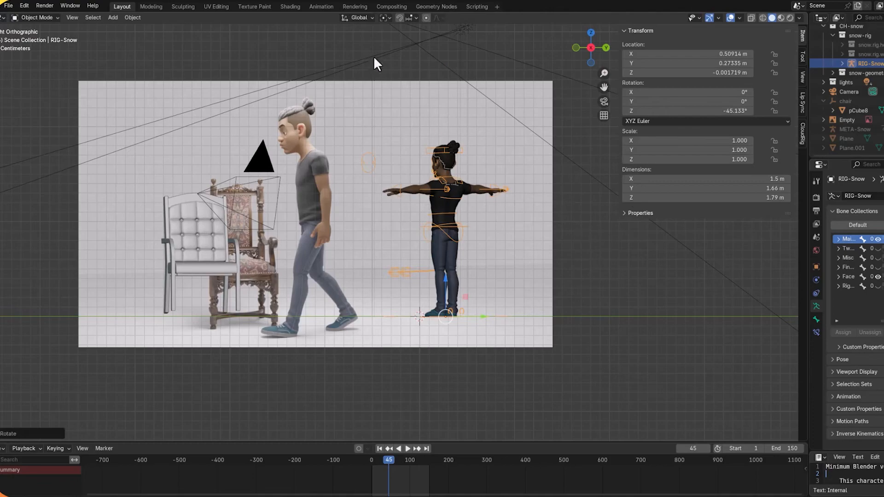
Step: Set the transform orientation to Local and rotate the character rig about Z to about -377°
{"action": "left_click", "coordinate": [366, 19]}
{"action": "left_click", "coordinate": [355, 54]}
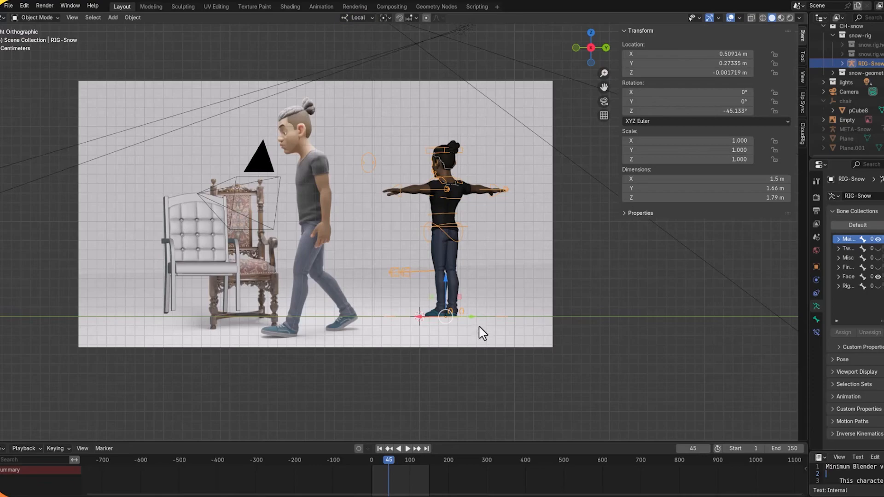
{"action": "key", "text": "r"}
{"action": "key", "text": "z"}
{"action": "left_click", "coordinate": [289, 324]}
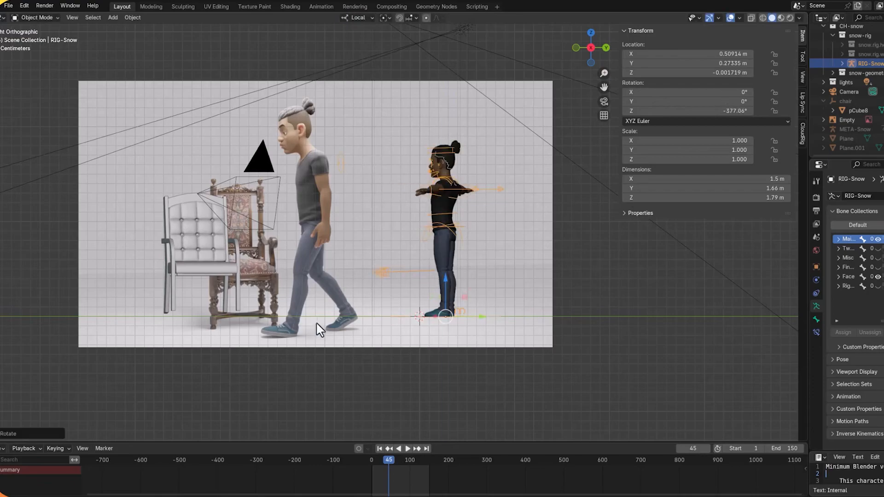
Step: Rotate the character rig about its local Z axis by about 13° so it faces the chair in profile
{"action": "key", "text": "r"}
{"action": "right_click", "coordinate": [355, 326]}
{"action": "key", "text": "r"}
{"action": "key", "text": "z"}
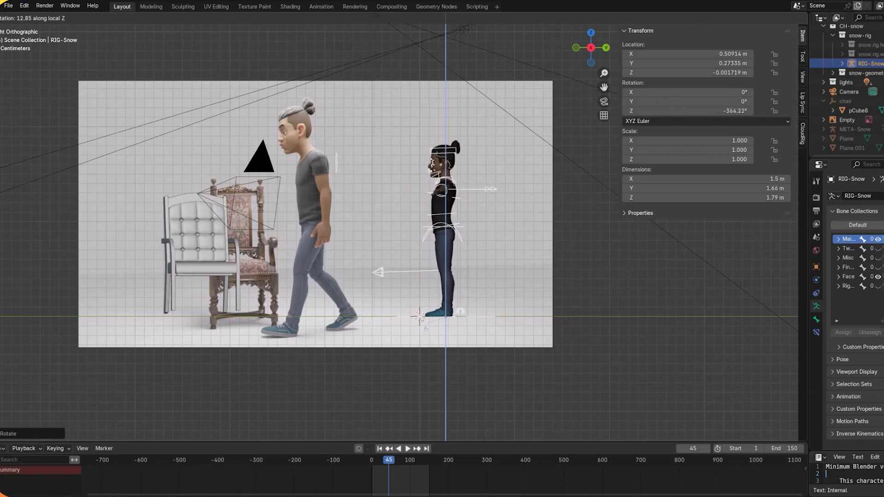
{"action": "left_click", "coordinate": [429, 329]}
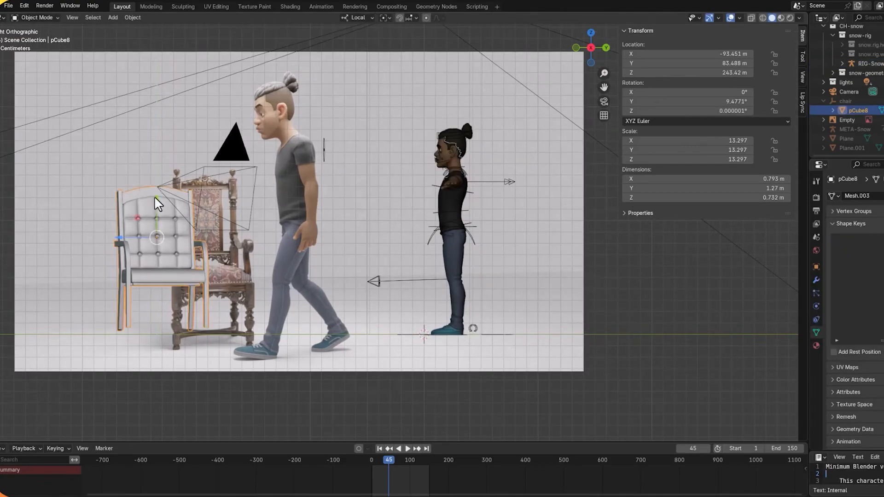
Step: Lower the chair slightly to a Y location of 79.203 m, and set the current frame to -19
{"action": "left_click_drag", "start_coordinate": [155, 198], "coordinate": [156, 205]}
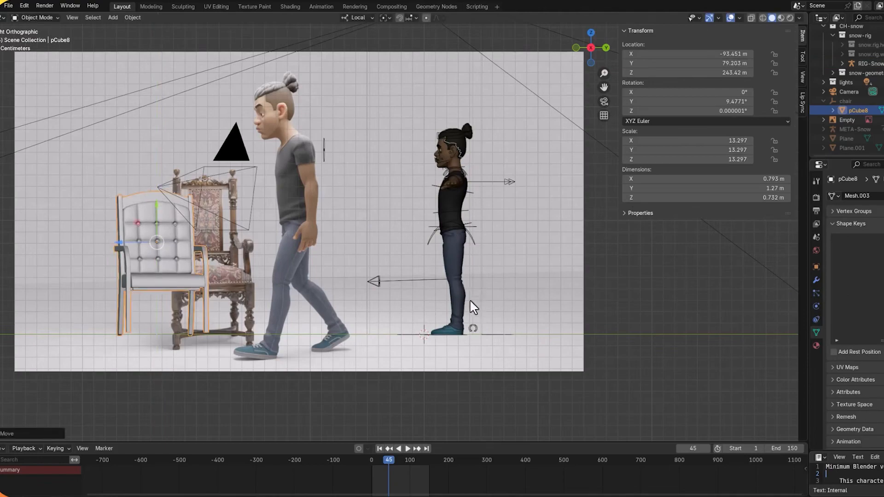
{"action": "left_click", "coordinate": [365, 467]}
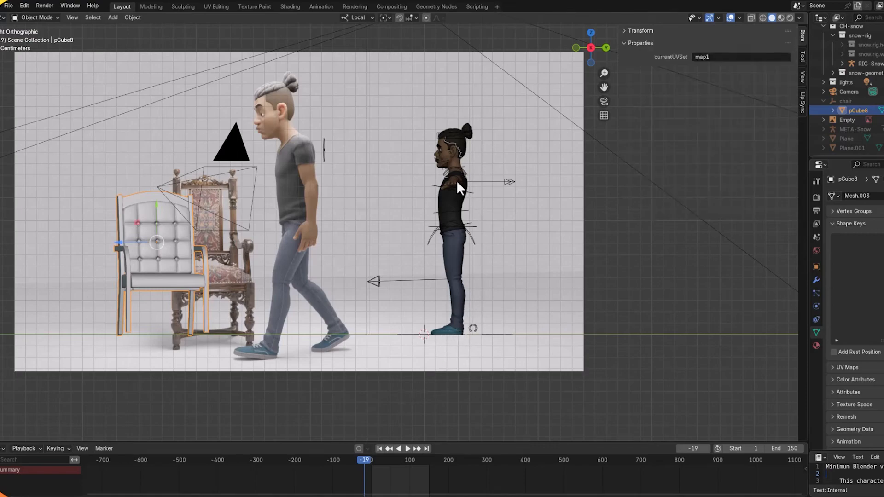
Step: Select the Snow character rig and switch it to Pose Mode
{"action": "left_click", "coordinate": [458, 185]}
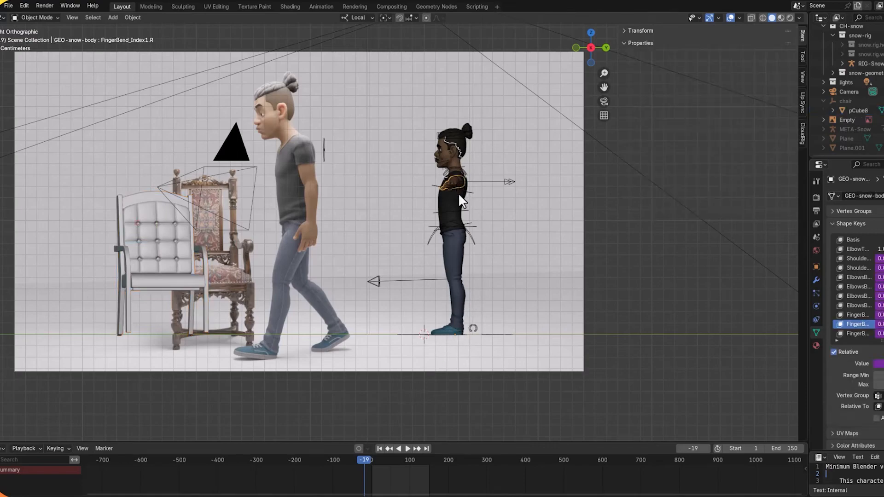
{"action": "left_click", "coordinate": [455, 339]}
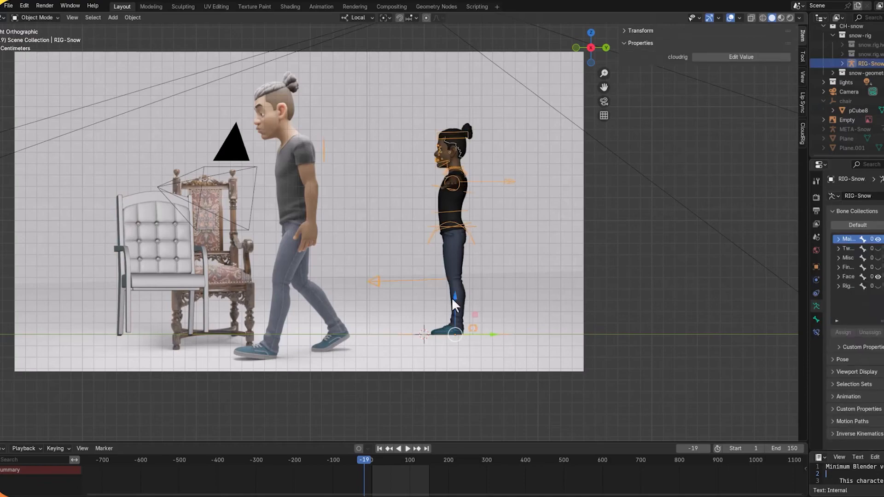
{"action": "left_click", "coordinate": [28, 17]}
{"action": "left_click", "coordinate": [37, 49]}
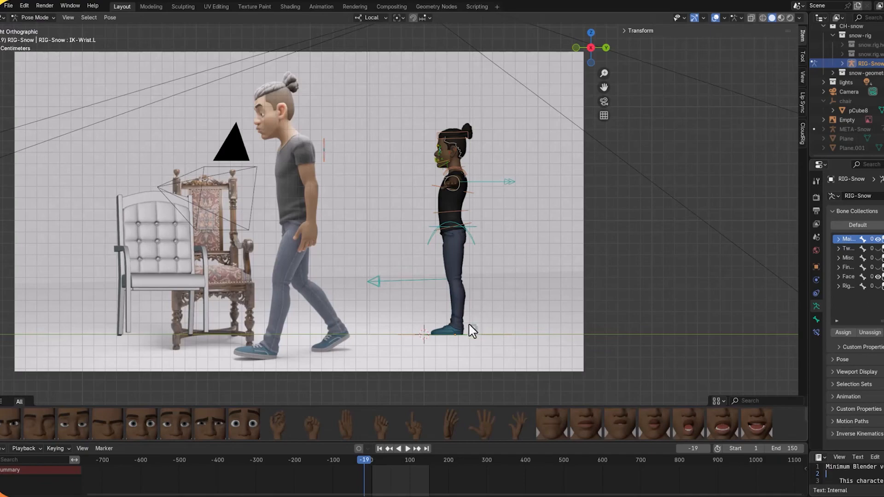
Step: Select the left wrist IK control and enable X-Axis Mirror in the pose options
{"action": "left_click", "coordinate": [455, 179]}
{"action": "middle_click_drag", "start_coordinate": [537, 232], "coordinate": [576, 267]}
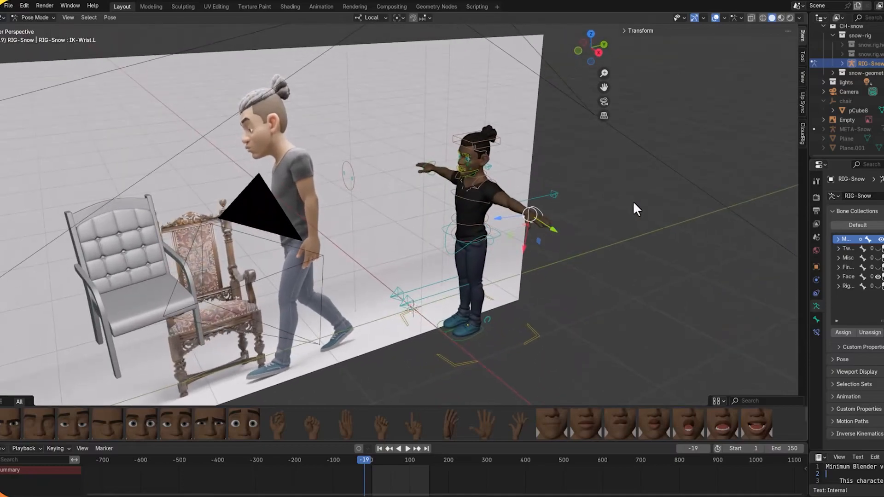
{"action": "left_click", "coordinate": [638, 30]}
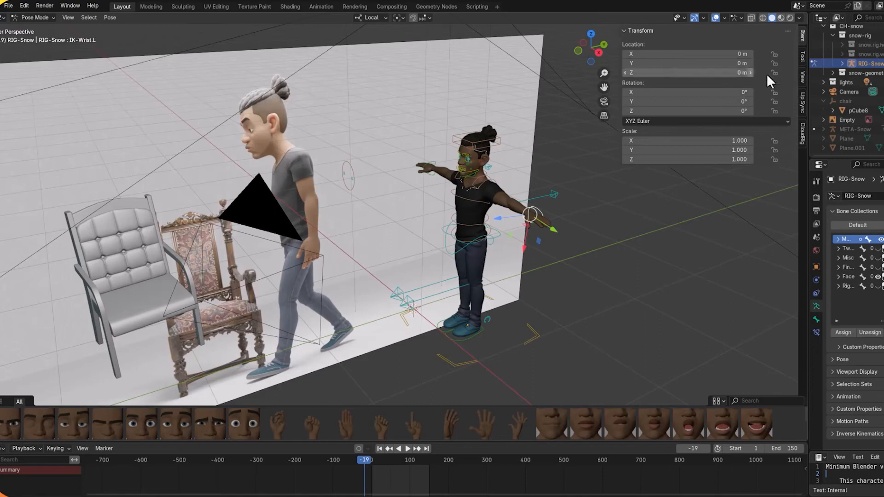
{"action": "left_click", "coordinate": [802, 59]}
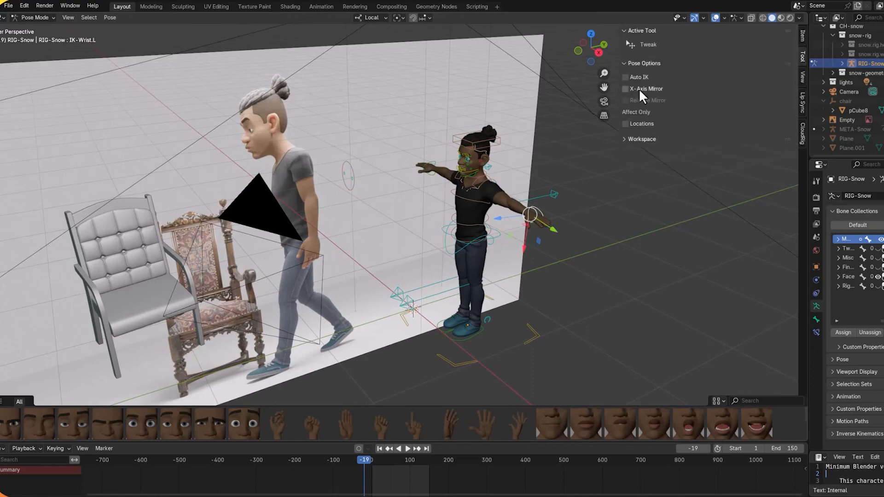
{"action": "left_click", "coordinate": [626, 88]}
{"action": "middle_click_drag", "start_coordinate": [621, 222], "coordinate": [635, 219]}
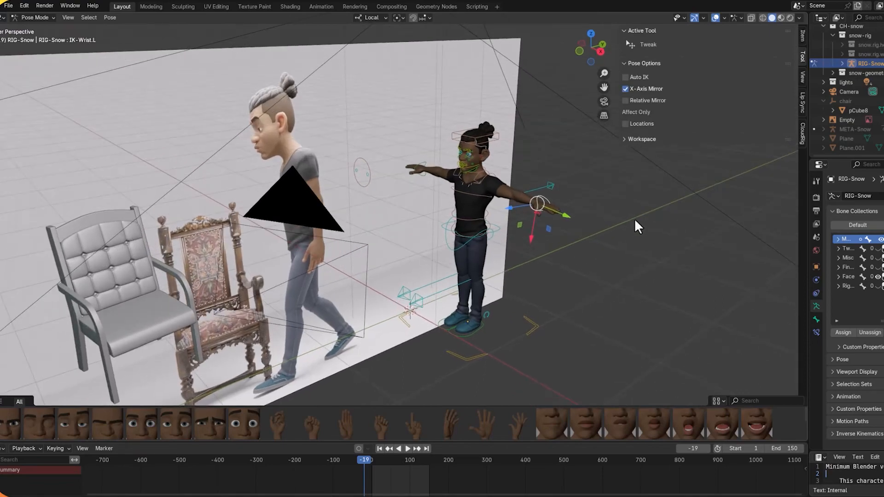
Step: Lower the left wrist IK control from the T-pose and pull it back to the side of the body
{"action": "key", "text": "g"}
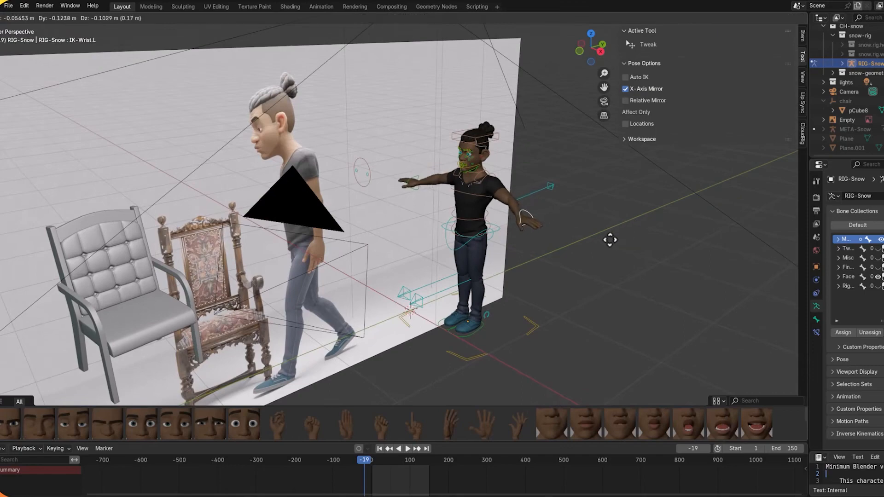
{"action": "left_click", "coordinate": [603, 250]}
{"action": "middle_click_drag", "start_coordinate": [603, 249], "coordinate": [595, 257]}
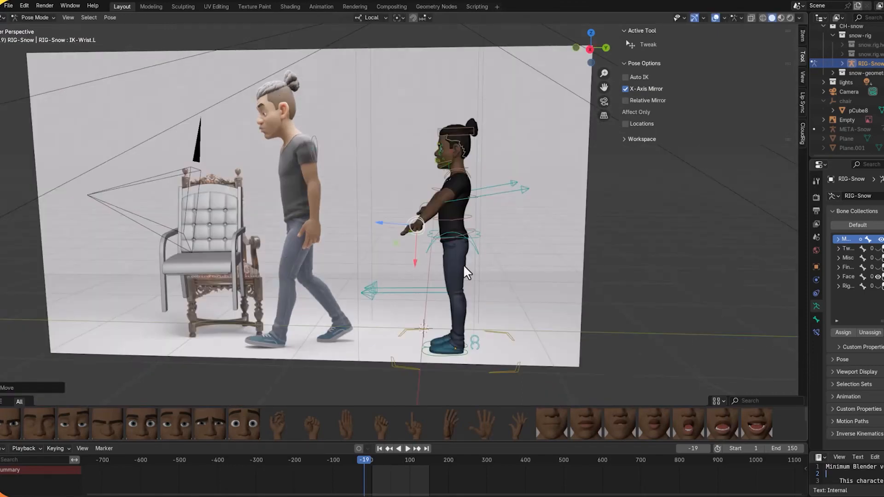
{"action": "key", "text": "g"}
{"action": "left_click", "coordinate": [516, 276]}
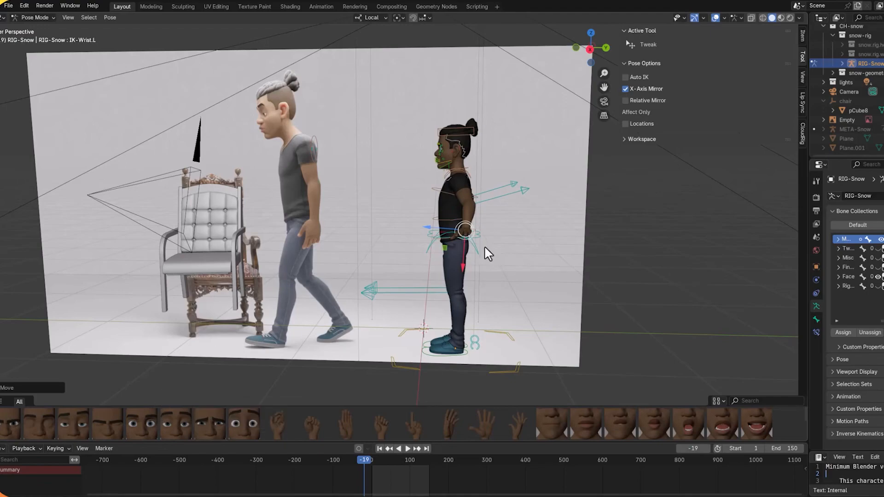
Step: Rotate the left wrist IK control so the mirrored hands turn and point downward
{"action": "middle_click_drag", "start_coordinate": [528, 231], "coordinate": [476, 223]}
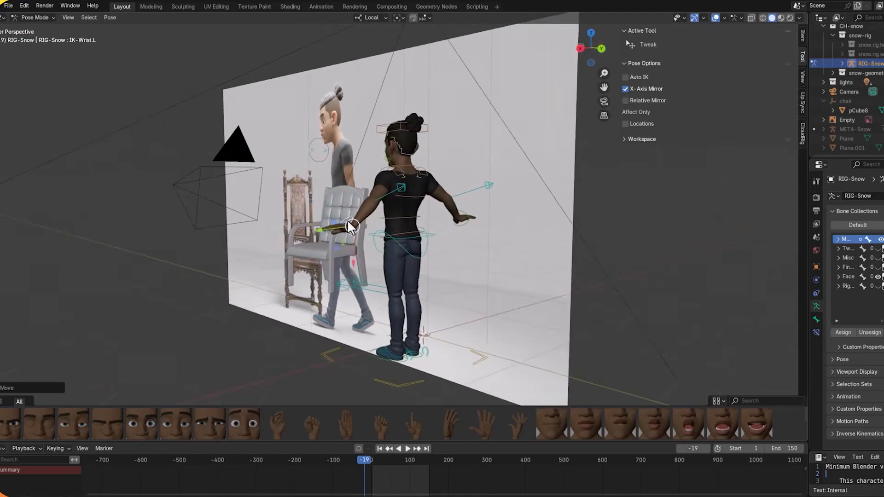
{"action": "middle_click_drag", "start_coordinate": [480, 257], "coordinate": [374, 272]}
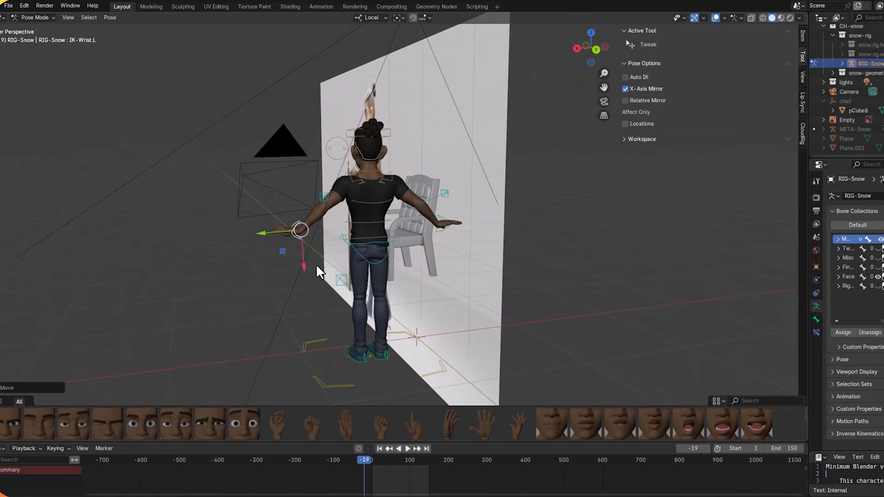
{"action": "key", "text": "r"}
{"action": "key", "text": "r"}
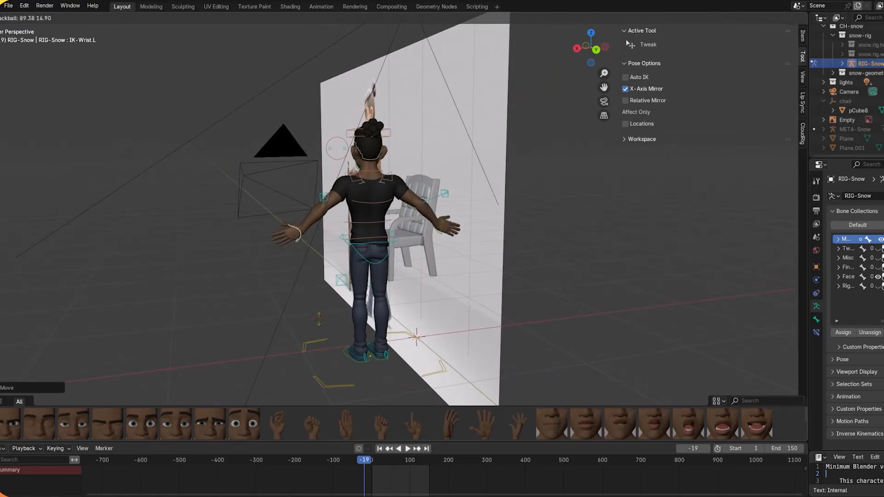
{"action": "left_click", "coordinate": [293, 289]}
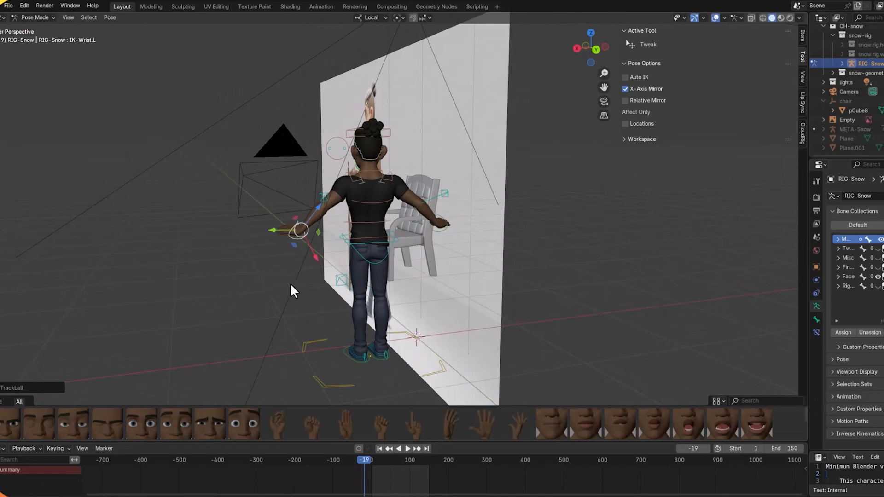
{"action": "key", "text": "r"}
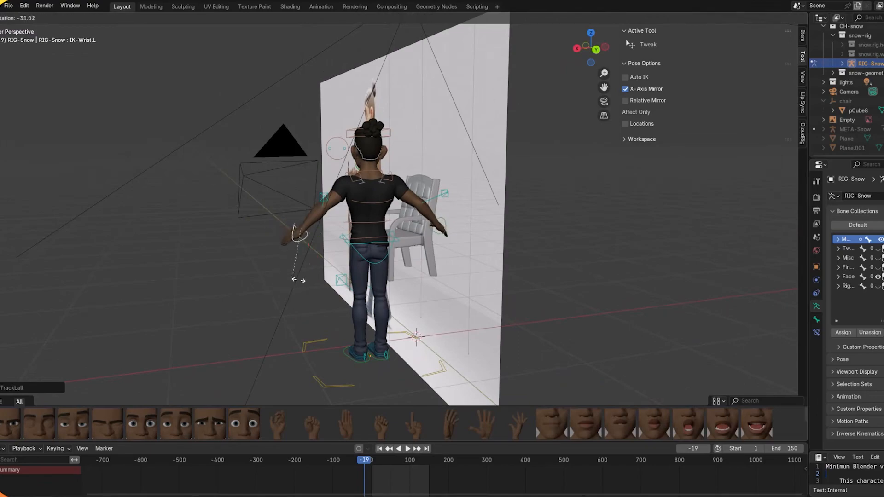
{"action": "left_click", "coordinate": [326, 305]}
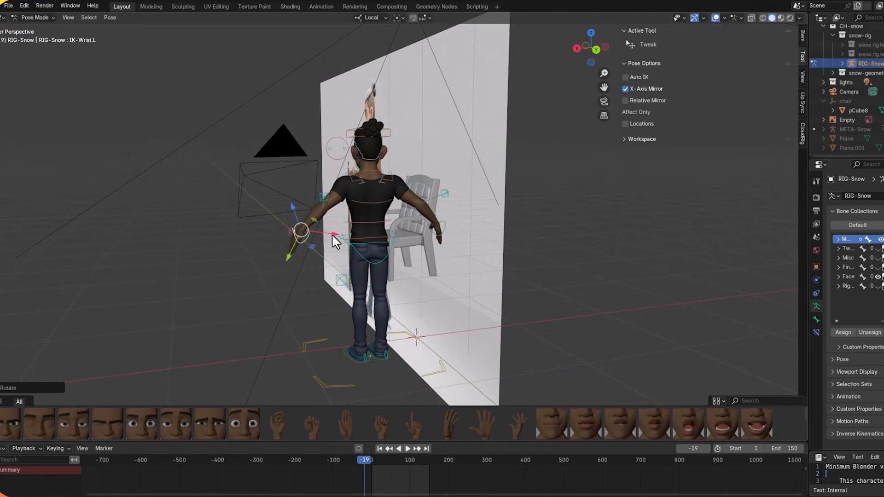
Step: Move the left wrist control inward along local X by about 0.34 m, and shift it back and down beside the hip in right view
{"action": "key", "text": "g"}
{"action": "key", "text": "x"}
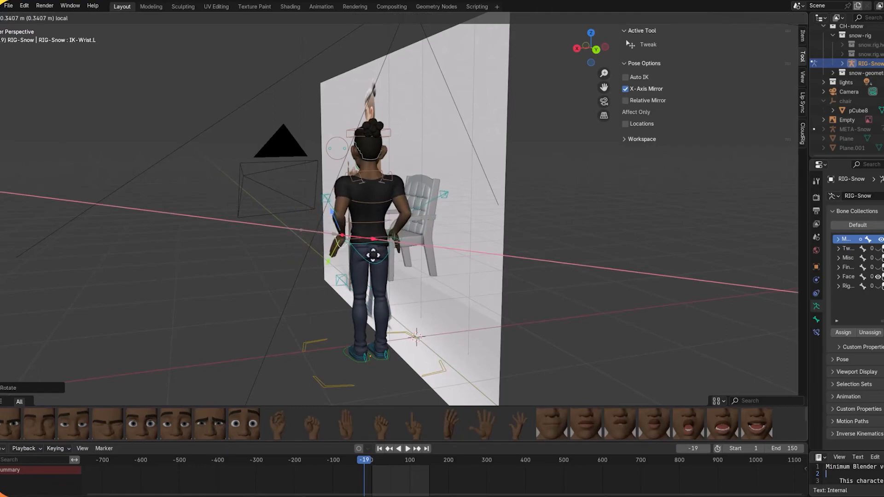
{"action": "left_click", "coordinate": [356, 251]}
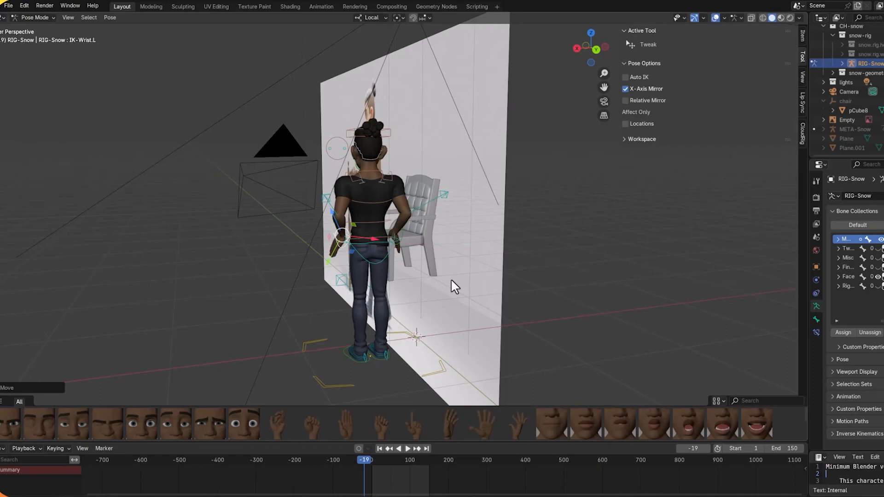
{"action": "key", "text": "KP_3"}
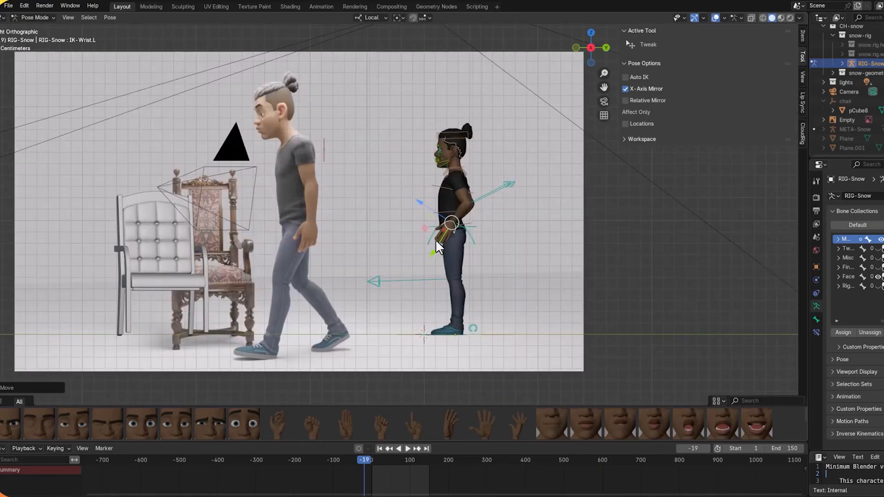
{"action": "key", "text": "g"}
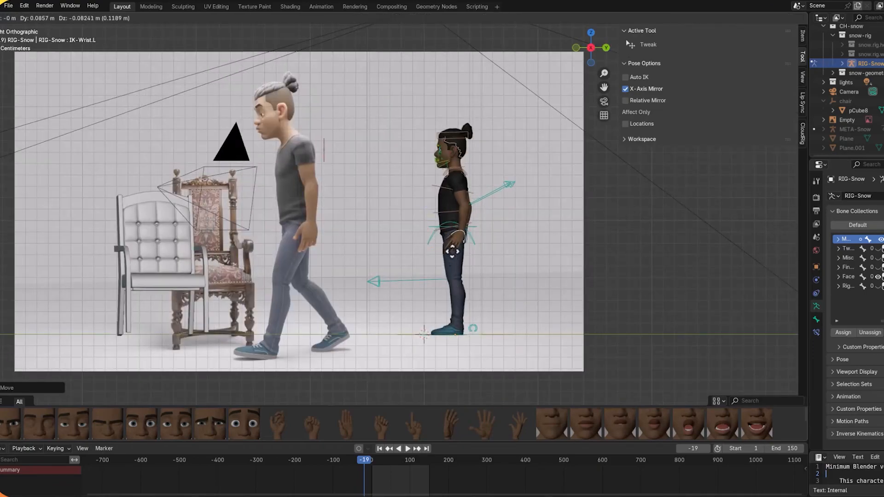
{"action": "left_click", "coordinate": [456, 242]}
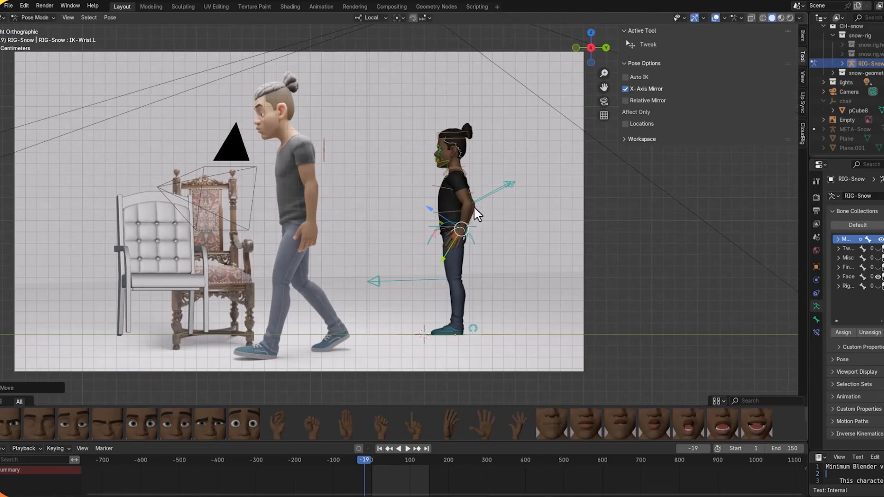
Step: Move the left upper arm pole control up and closer to the shoulder to adjust the elbow direction
{"action": "left_click", "coordinate": [512, 185]}
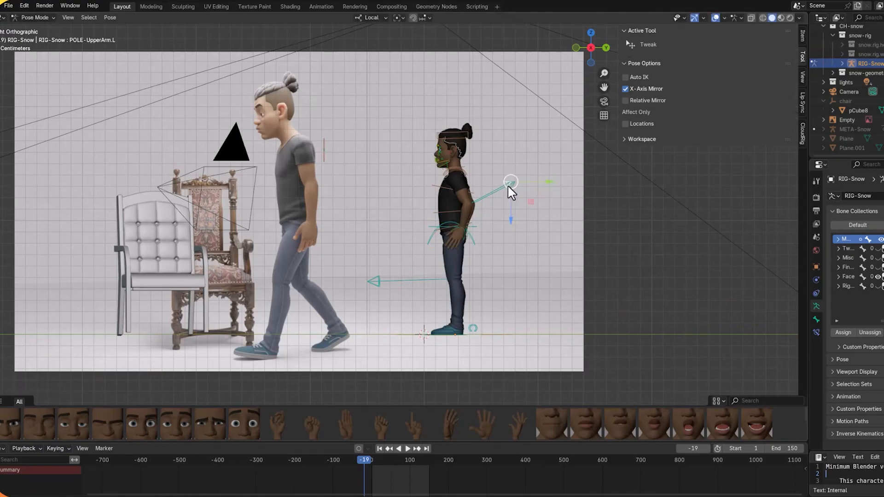
{"action": "key", "text": "g"}
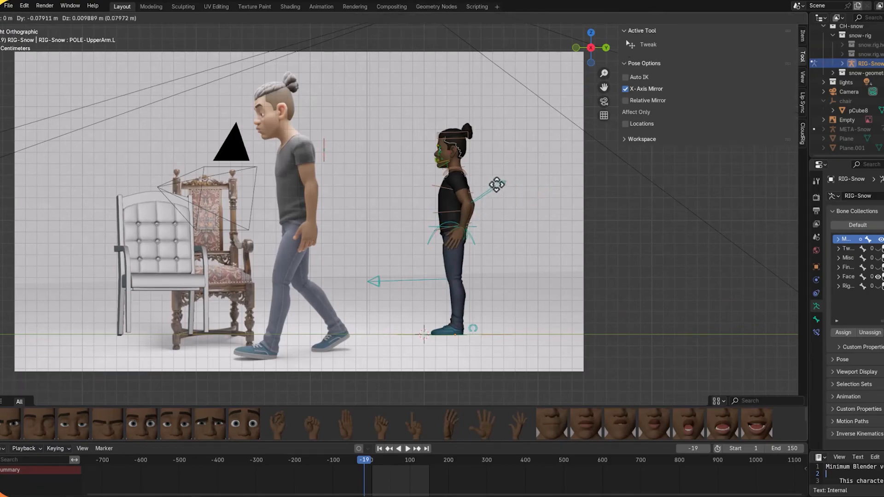
{"action": "left_click", "coordinate": [486, 157]}
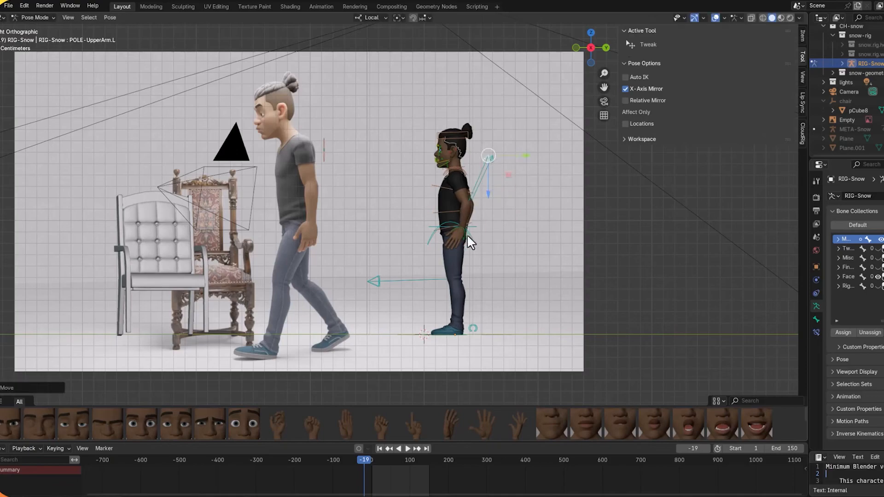
Step: Shift the left wrist IK control slightly forward beside the hip in side view
{"action": "left_click", "coordinate": [463, 232]}
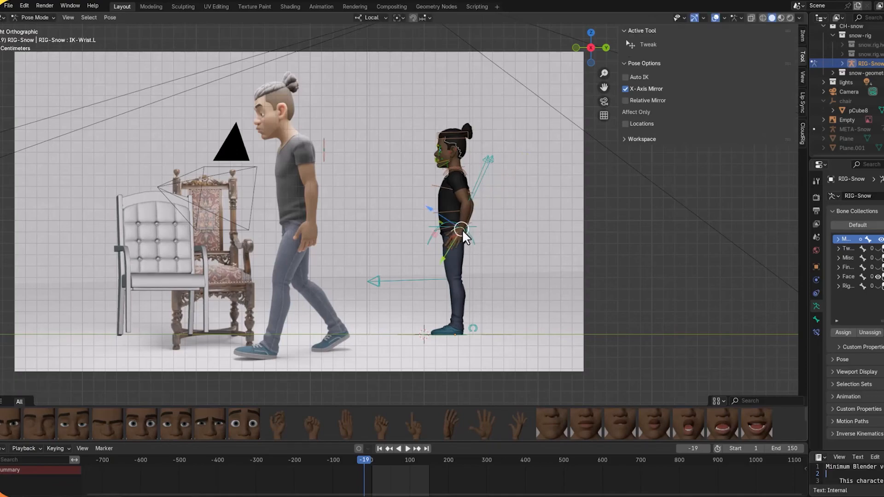
{"action": "key", "text": "g"}
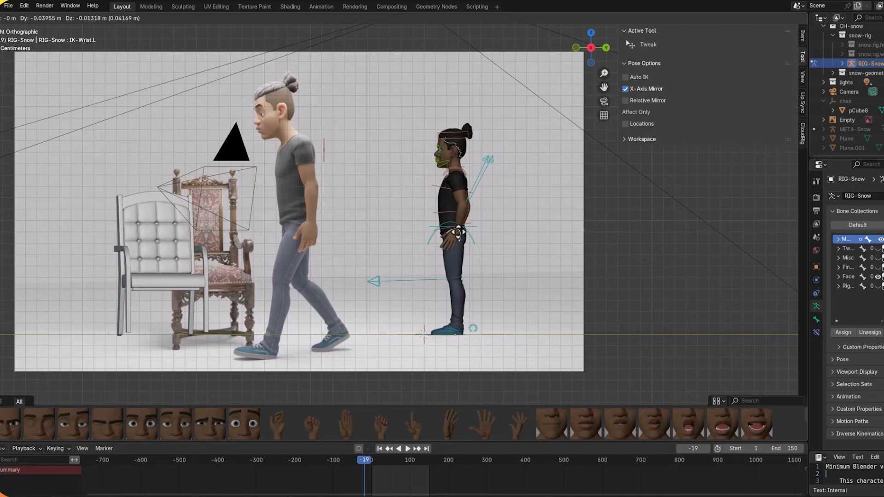
{"action": "left_click", "coordinate": [500, 261]}
Step: Reselect the left wrist IK control and nudge it slightly outward, away from the hip
{"action": "middle_click_drag", "start_coordinate": [500, 262], "coordinate": [429, 272]}
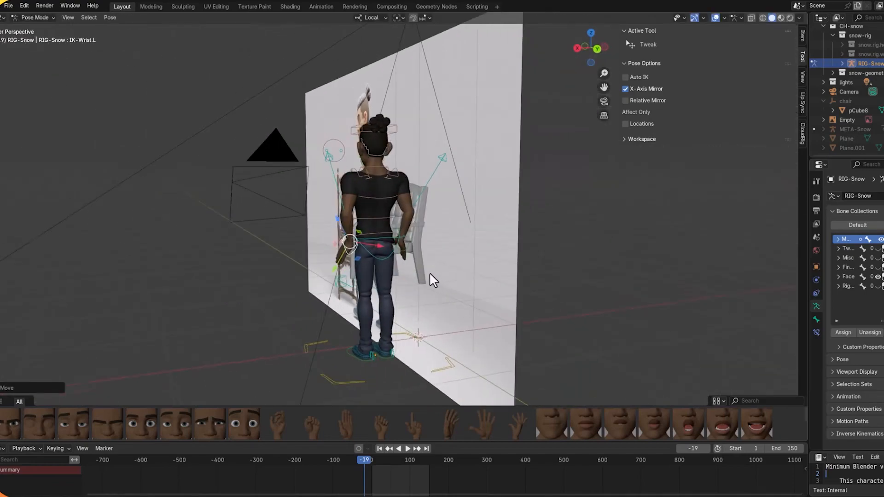
{"action": "left_click", "coordinate": [356, 246]}
{"action": "key", "text": "g"}
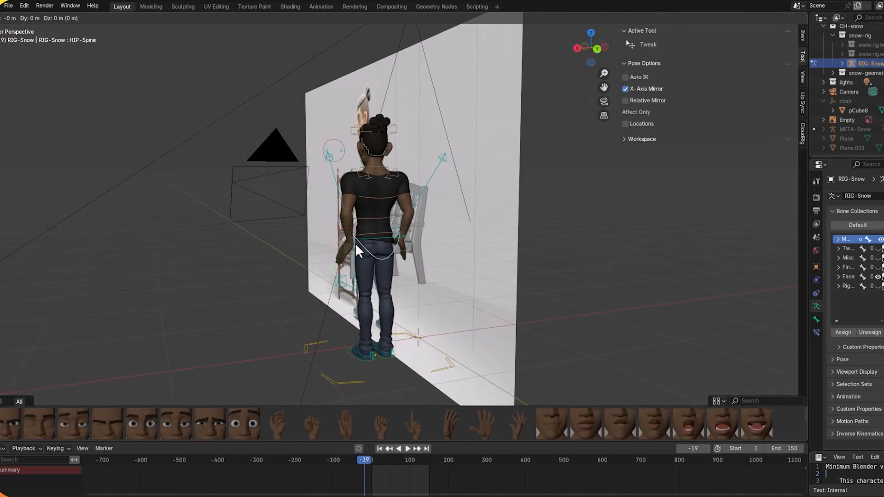
{"action": "left_click", "coordinate": [356, 247]}
{"action": "left_click", "coordinate": [355, 249]}
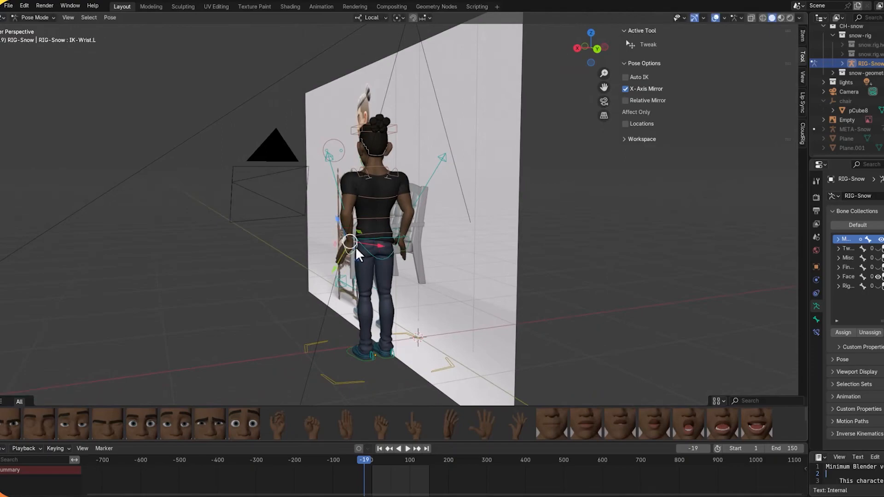
{"action": "key", "text": "g"}
{"action": "left_click", "coordinate": [354, 247]}
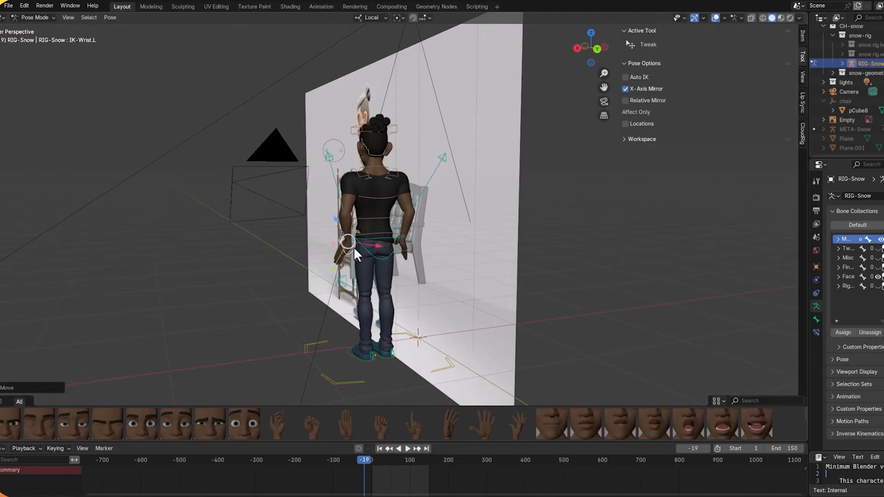
{"action": "middle_click_drag", "start_coordinate": [499, 254], "coordinate": [557, 253]}
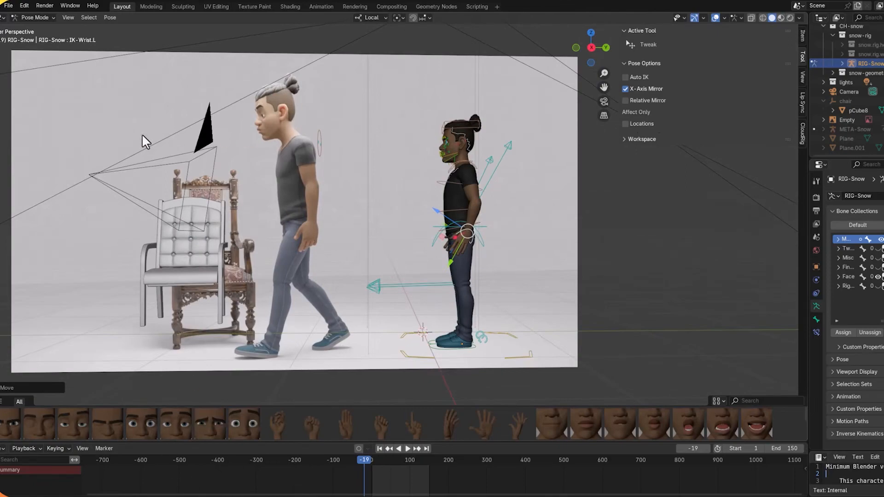
Step: Search the available extensions for "scre" and install the Screencast Keys add-on
{"action": "left_click", "coordinate": [22, 6]}
{"action": "left_click", "coordinate": [50, 125]}
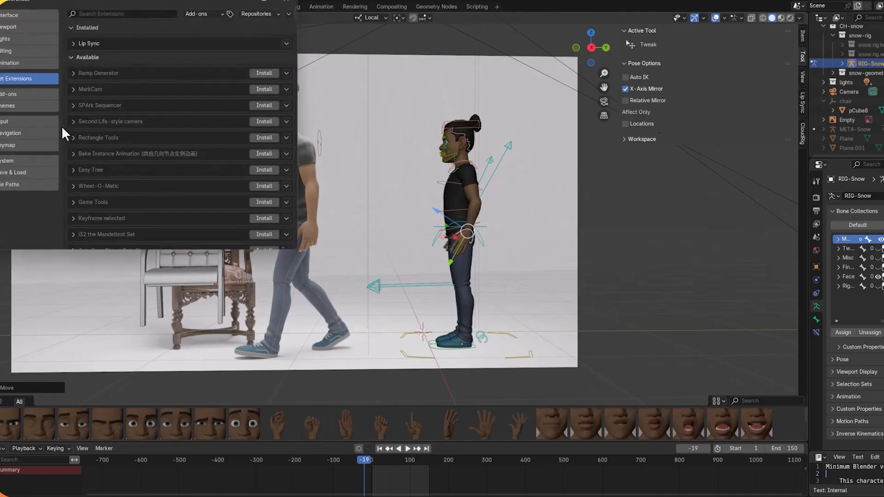
{"action": "left_click", "coordinate": [119, 14]}
{"action": "type", "text": "scre"}
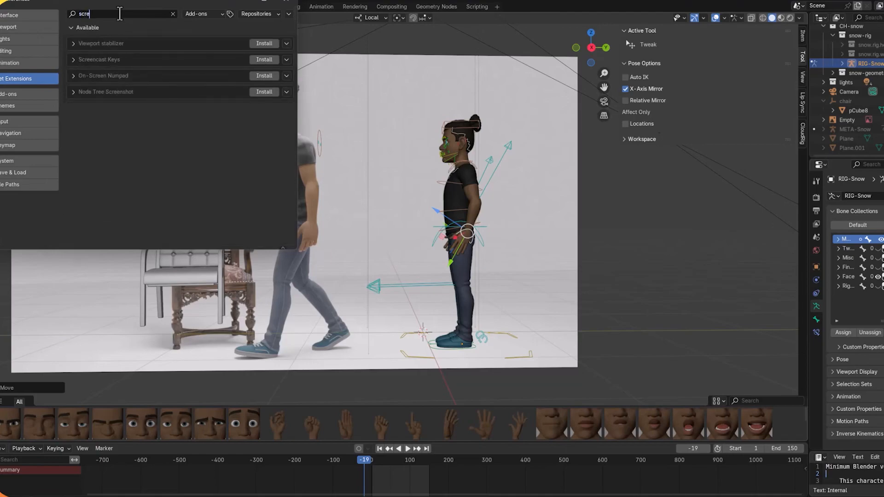
{"action": "key", "text": "Return"}
{"action": "left_click", "coordinate": [272, 60]}
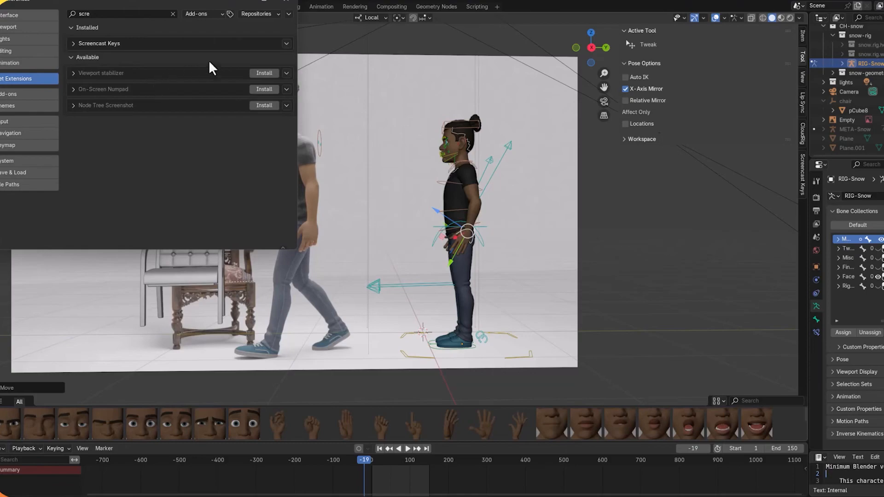
{"action": "left_click", "coordinate": [286, 43]}
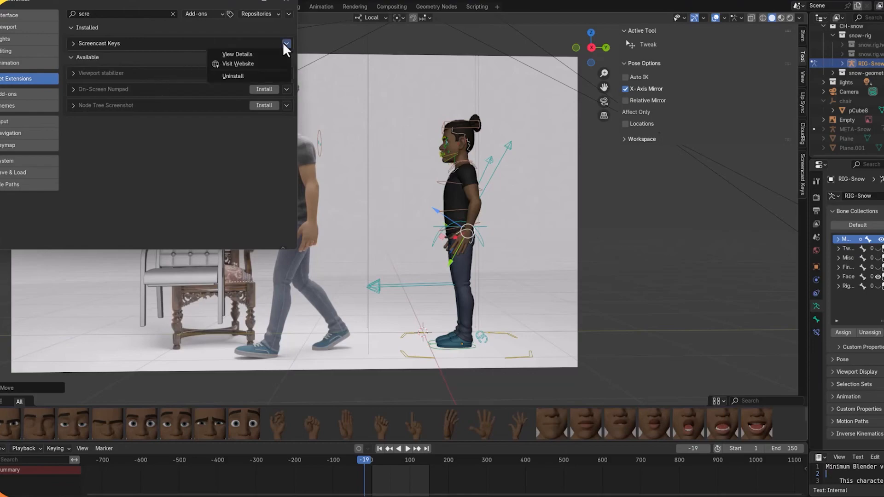
{"action": "left_click", "coordinate": [381, 53]}
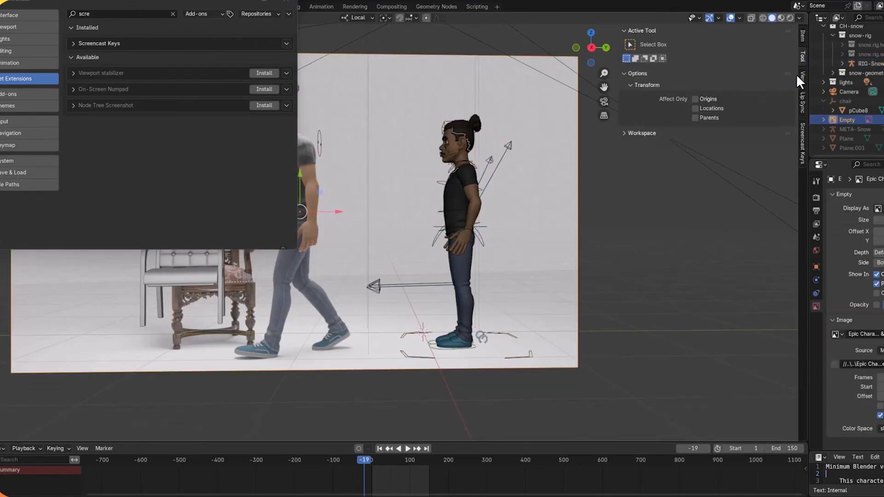
Step: Close the preferences and enable the Screencast Keys display in the 3D viewport
{"action": "left_click", "coordinate": [802, 143]}
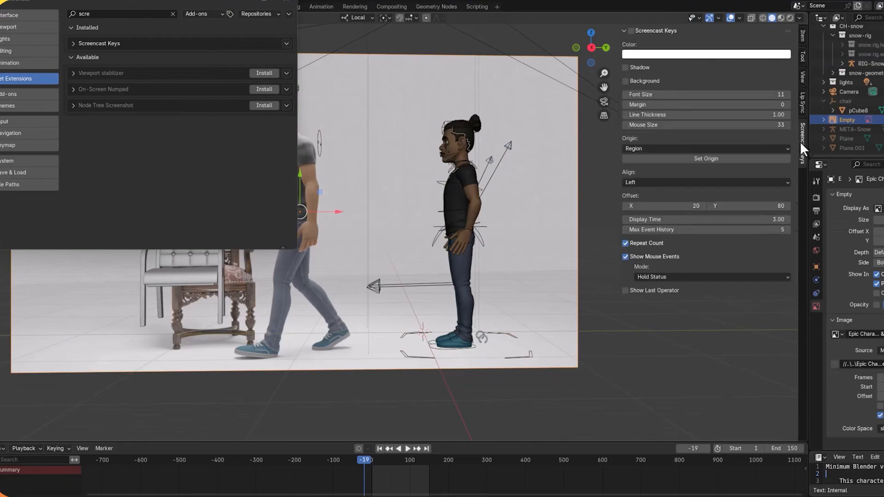
{"action": "left_click", "coordinate": [283, 4]}
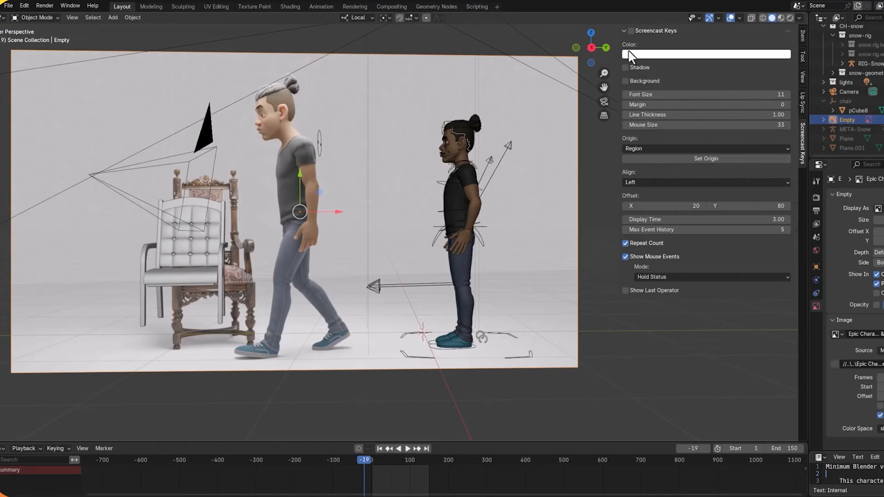
{"action": "left_click", "coordinate": [631, 30]}
Step: Split the 3D viewport into two side-by-side views, hide the sidebar in both, and deselect the reference image
{"action": "middle_click_drag", "start_coordinate": [504, 302], "coordinate": [501, 300]}
{"action": "left_click_drag", "start_coordinate": [0, 14], "coordinate": [399, 172]}
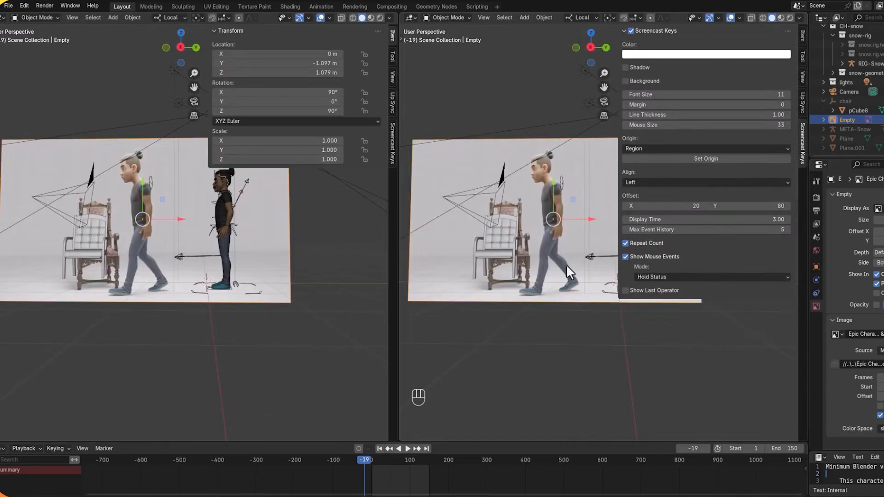
{"action": "key", "text": "n"}
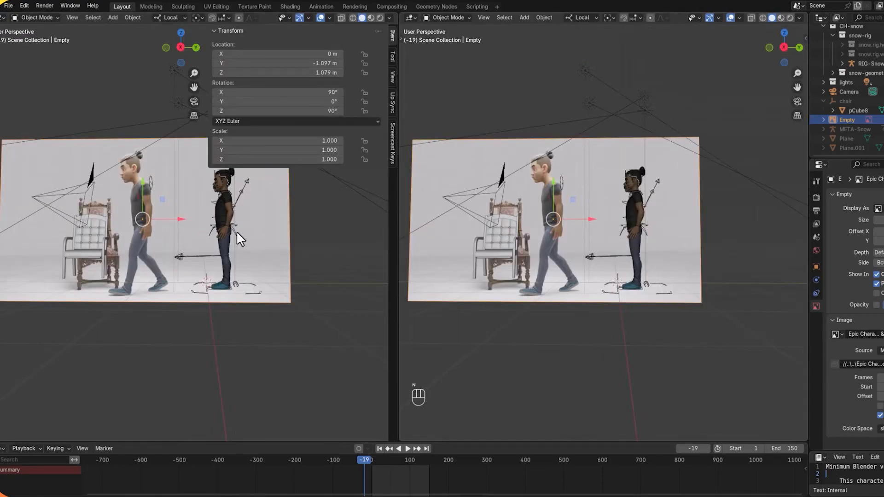
{"action": "key", "text": "n"}
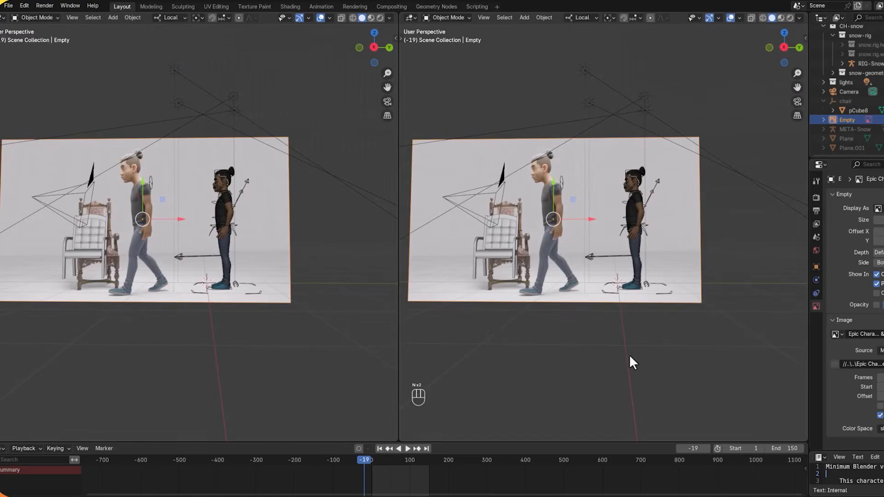
{"action": "left_click", "coordinate": [712, 354]}
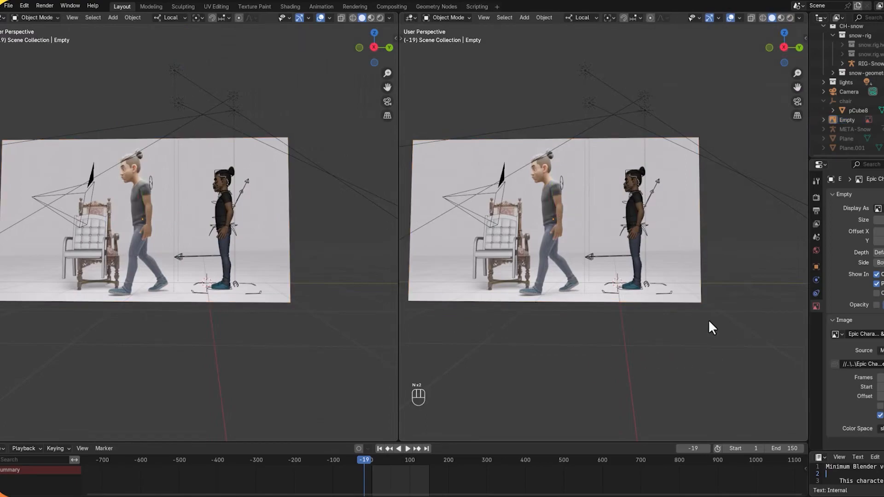
Step: Set the second viewport to front orthographic view and frame the character closely in both viewports
{"action": "key", "text": "KP_3"}
{"action": "key", "text": "KP_3"}
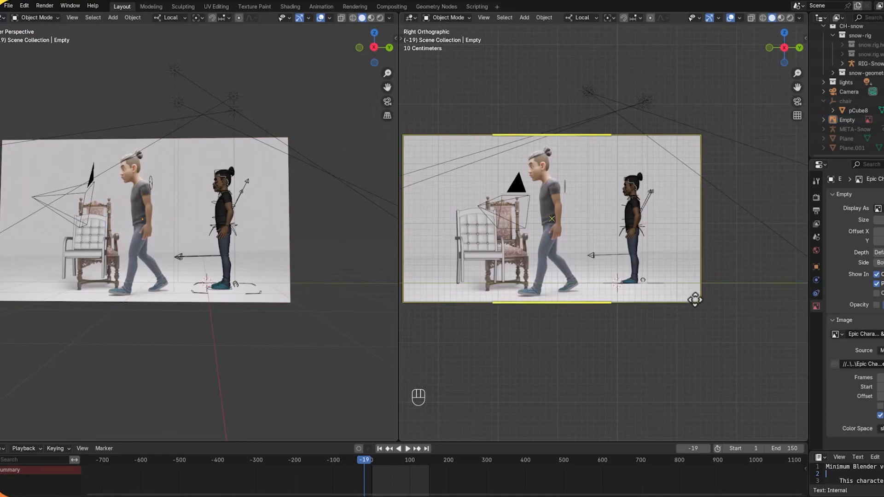
{"action": "key", "text": "KP_7"}
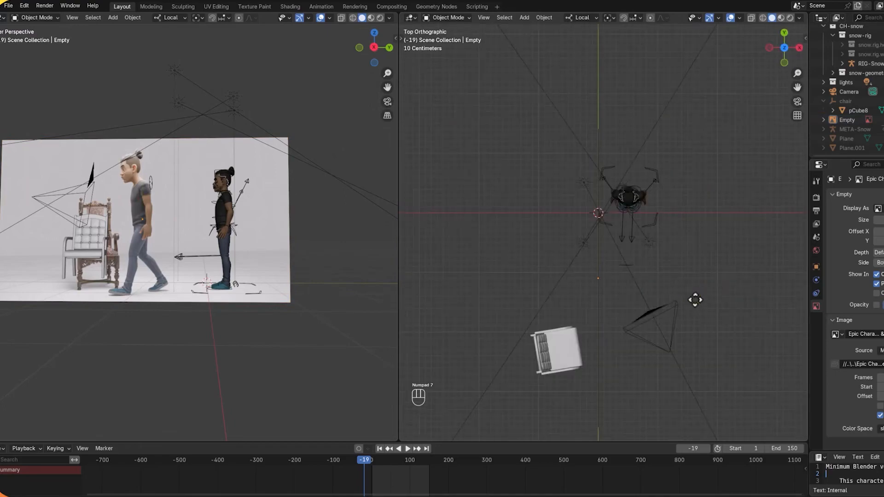
{"action": "key", "text": "KP_8"}
{"action": "key", "text": "KP_9"}
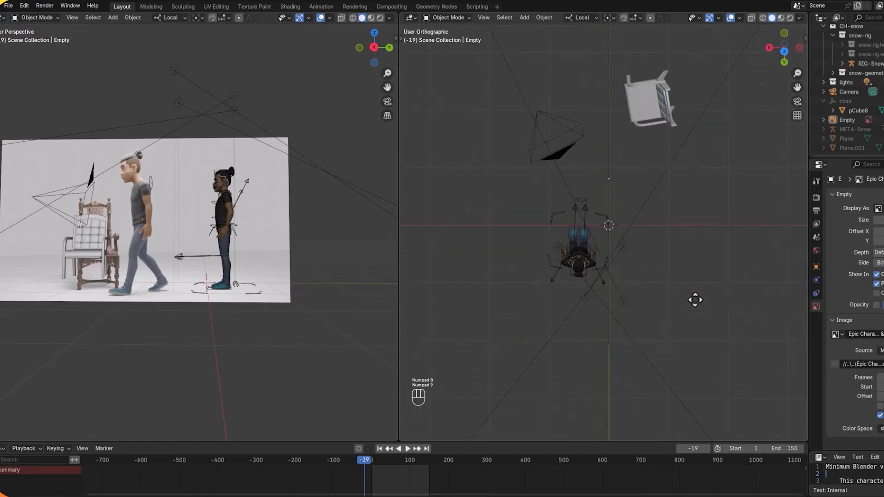
{"action": "key", "text": "KP_1"}
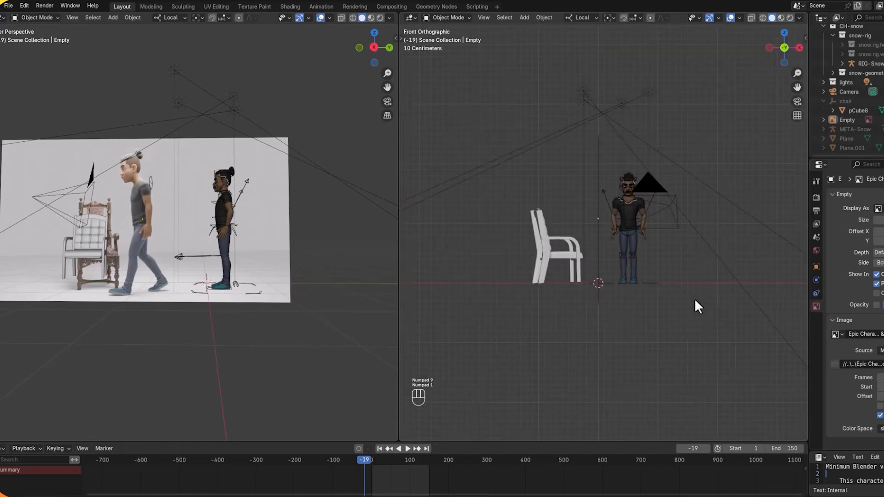
{"action": "scroll", "coordinate": [695, 302], "scroll_direction": "up", "scroll_amount": 3}
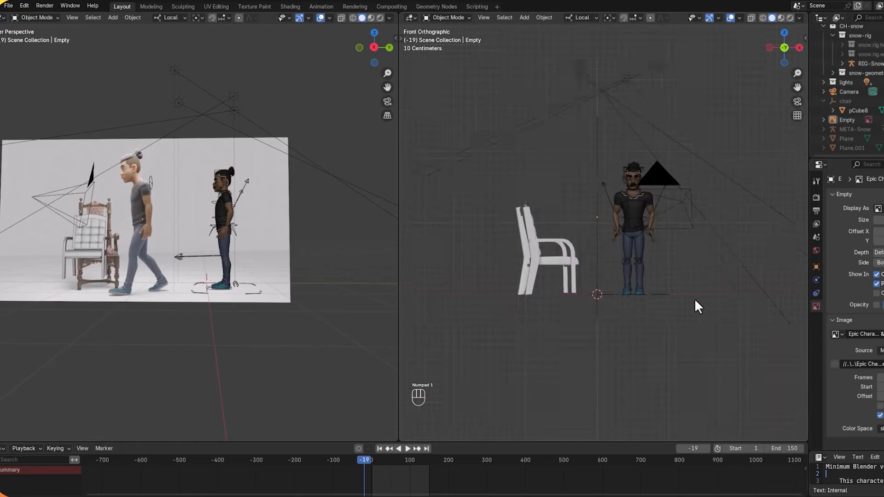
{"action": "scroll", "coordinate": [695, 302], "scroll_direction": "up", "scroll_amount": 1}
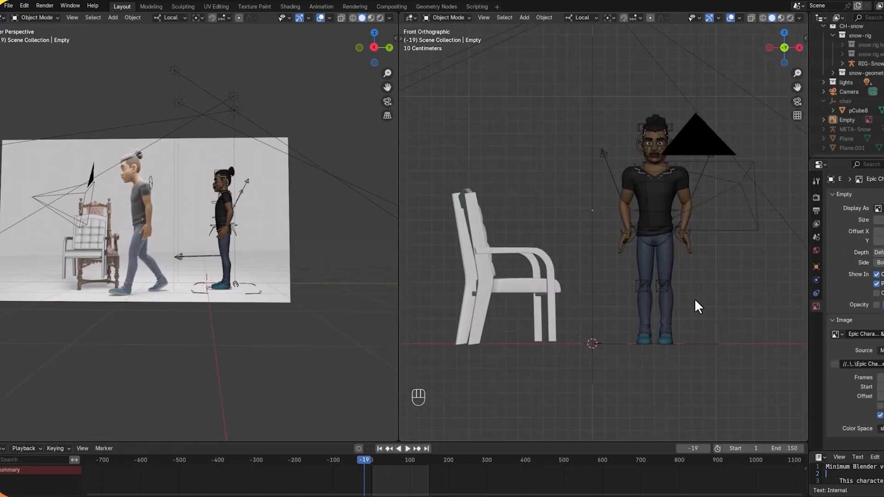
{"action": "scroll", "coordinate": [695, 304], "scroll_direction": "up", "scroll_amount": 1}
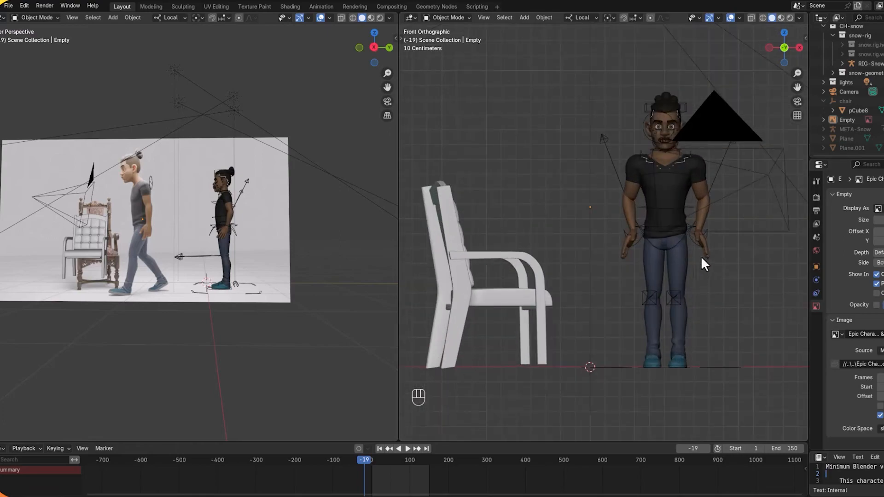
{"action": "scroll", "coordinate": [281, 286], "scroll_direction": "up", "scroll_amount": 3}
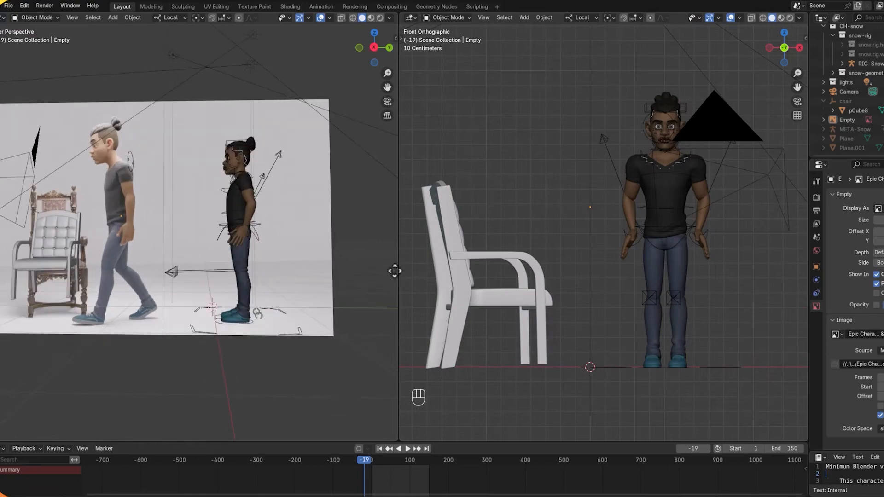
Step: Lower the rig's left wrist IK control slightly in front view and rotate it freely so the hand hangs straight down
{"action": "left_click", "coordinate": [706, 231]}
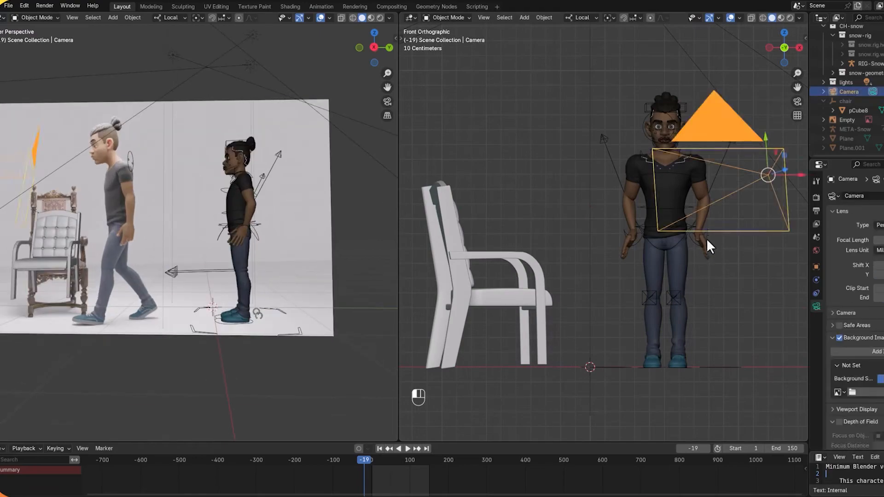
{"action": "left_click", "coordinate": [706, 245]}
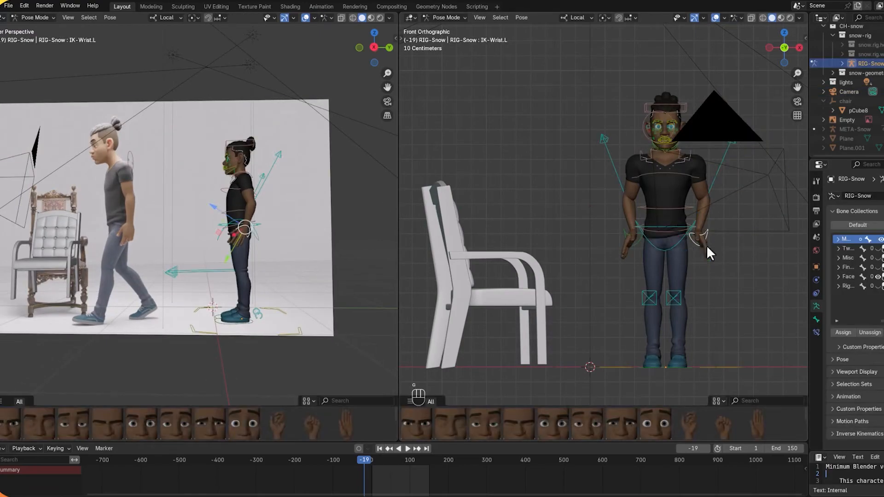
{"action": "key", "text": "g"}
{"action": "left_click", "coordinate": [706, 251]}
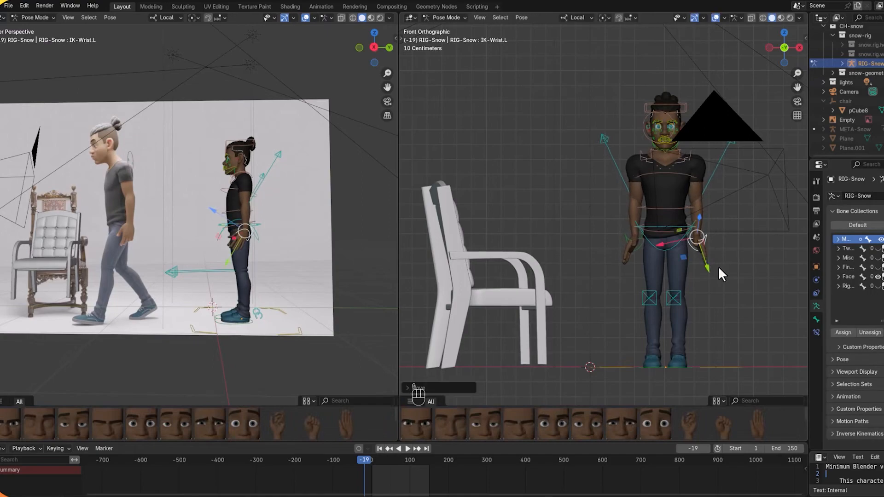
{"action": "key", "text": "r"}
{"action": "key", "text": "r"}
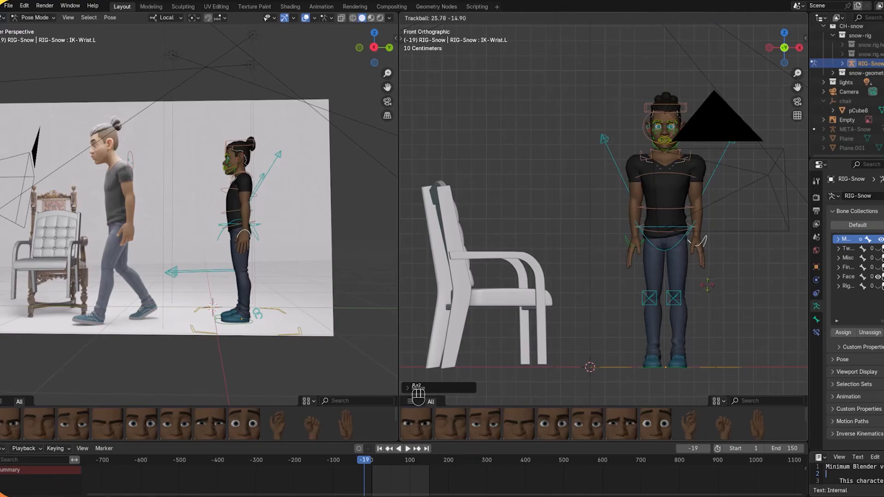
{"action": "left_click", "coordinate": [714, 292]}
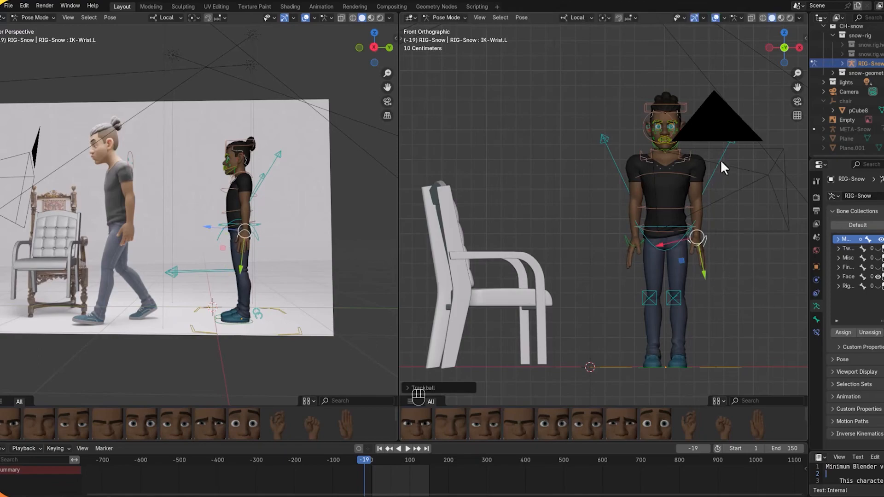
Step: Move the left upper arm pole control inward toward the head by about 0.26 m in front view
{"action": "left_click", "coordinate": [731, 138]}
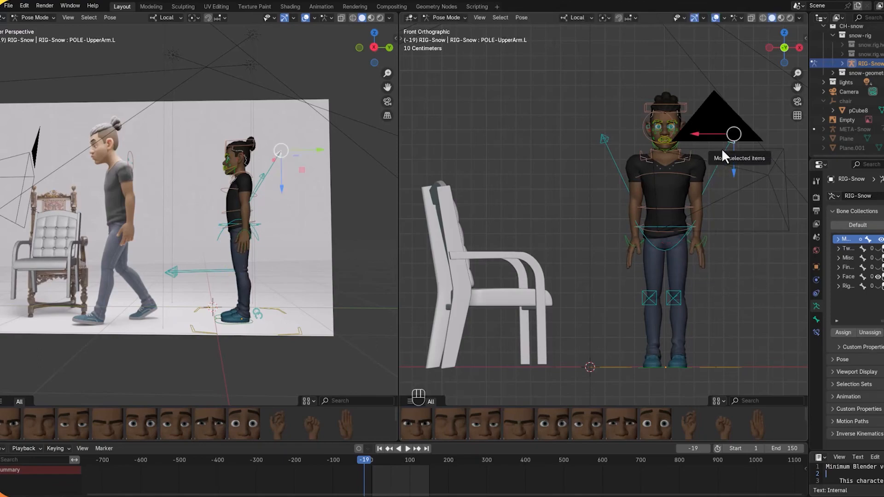
{"action": "key", "text": "g"}
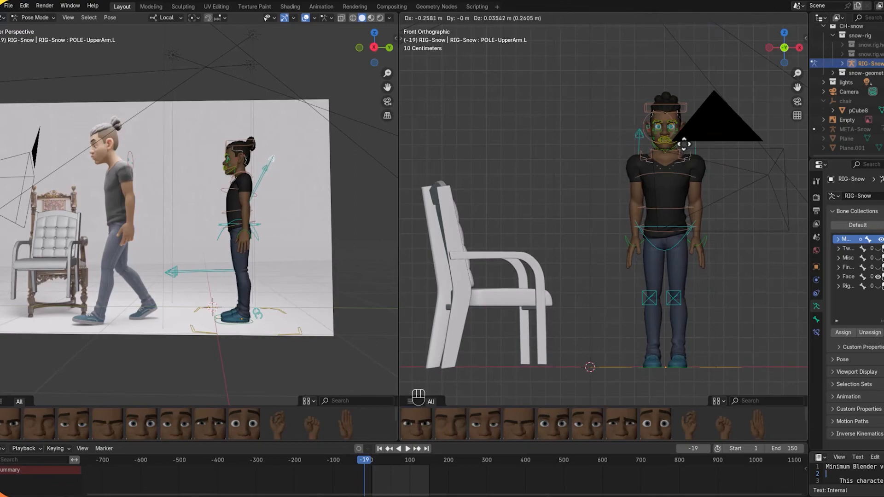
{"action": "left_click", "coordinate": [685, 144]}
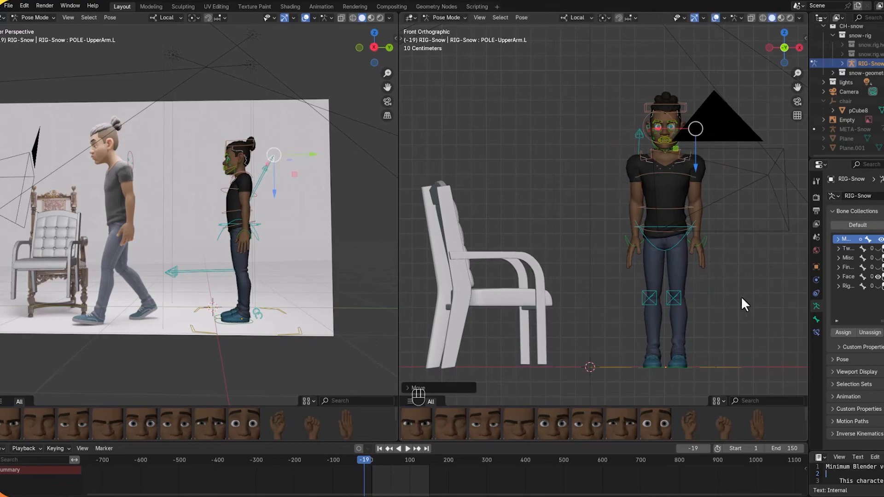
Step: Raise the left foot IK control along its local Z axis with mirroring on, bending both knees
{"action": "middle_click_drag", "start_coordinate": [739, 301], "coordinate": [648, 300]}
{"action": "scroll", "coordinate": [321, 325], "scroll_direction": "down", "scroll_amount": 1}
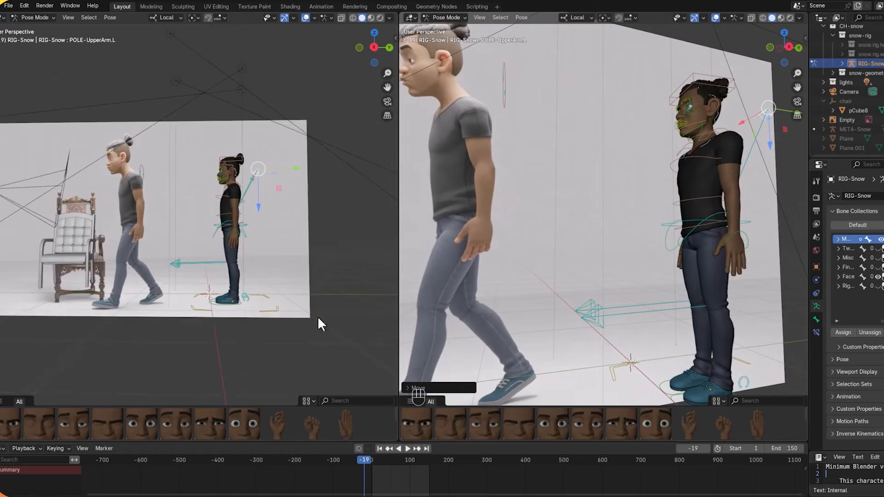
{"action": "left_click", "coordinate": [233, 306]}
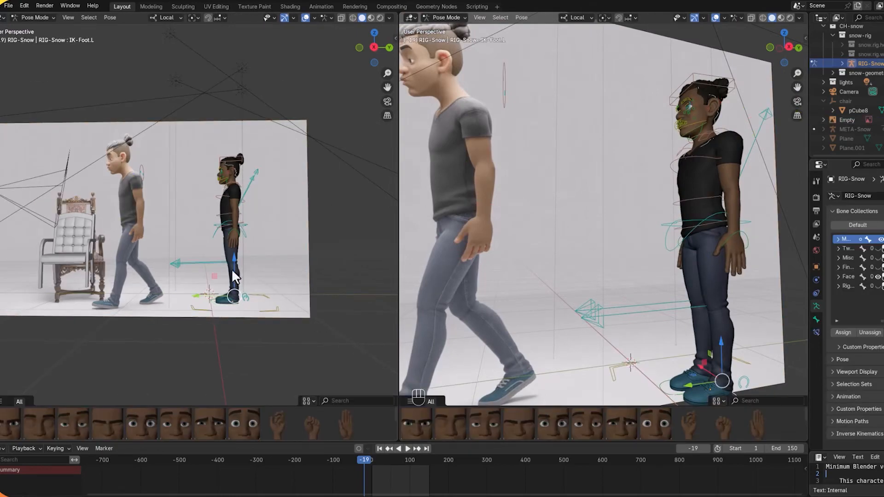
{"action": "left_click_drag", "start_coordinate": [232, 270], "coordinate": [228, 258]}
{"action": "left_click_drag", "start_coordinate": [228, 258], "coordinate": [228, 258]}
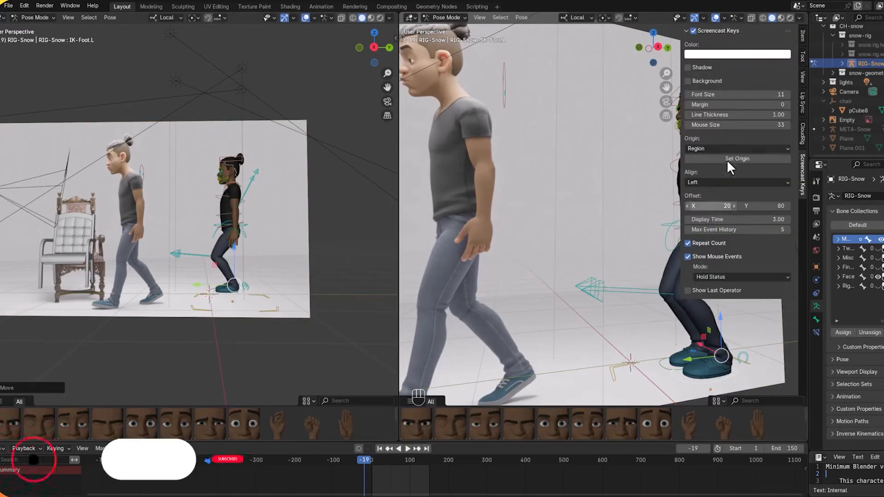
Step: Turn off X-Axis Mirror and move the left foot IK control forward along local Y into a step
{"action": "left_click", "coordinate": [803, 54]}
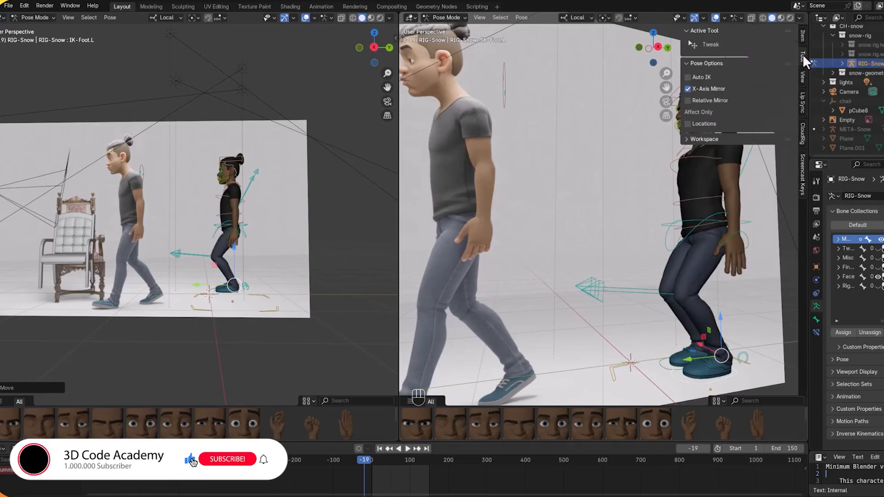
{"action": "left_click", "coordinate": [688, 89]}
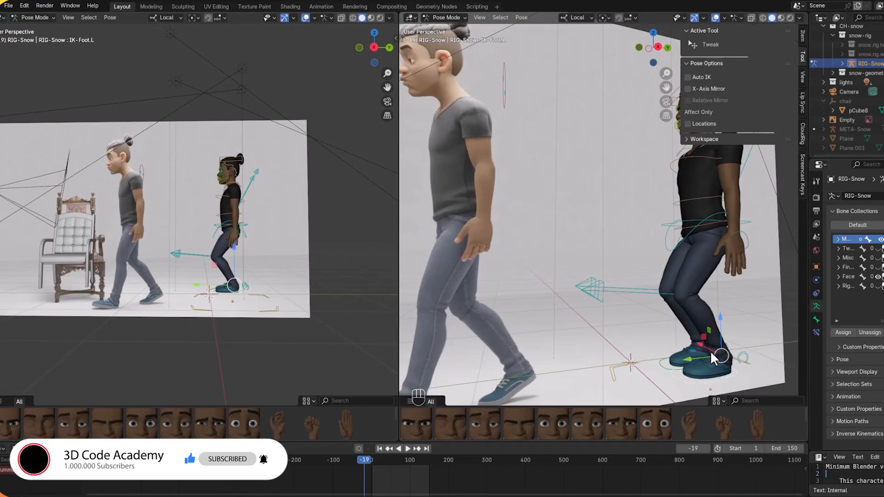
{"action": "left_click_drag", "start_coordinate": [701, 363], "coordinate": [631, 365]}
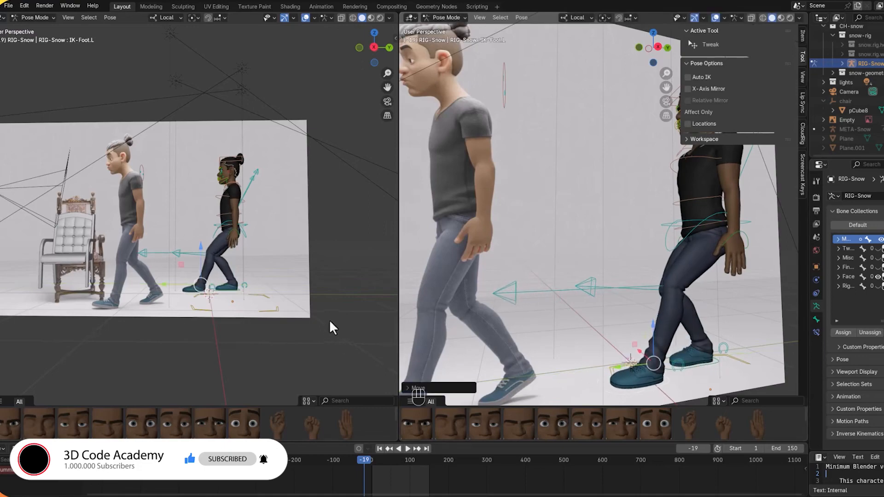
Step: Lower the right foot IK control along its local Z axis toward the floor
{"action": "left_click", "coordinate": [231, 285]}
{"action": "key", "text": "g"}
{"action": "key", "text": "z"}
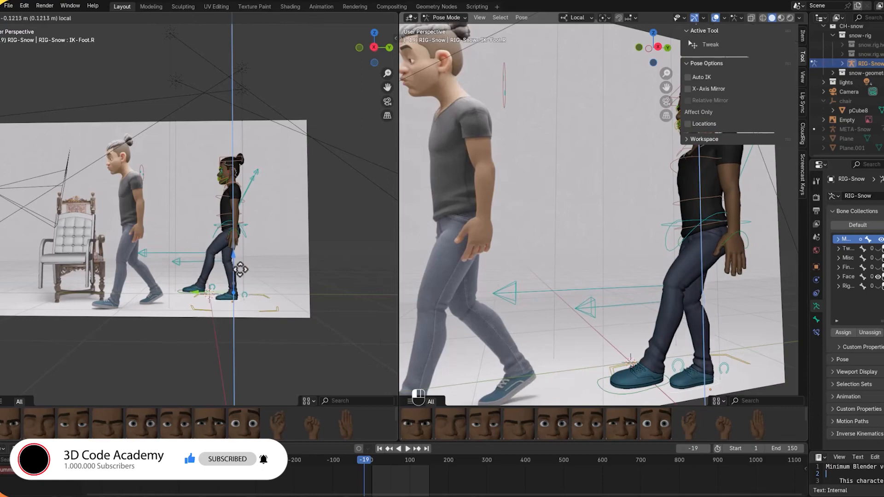
{"action": "left_click", "coordinate": [241, 267]}
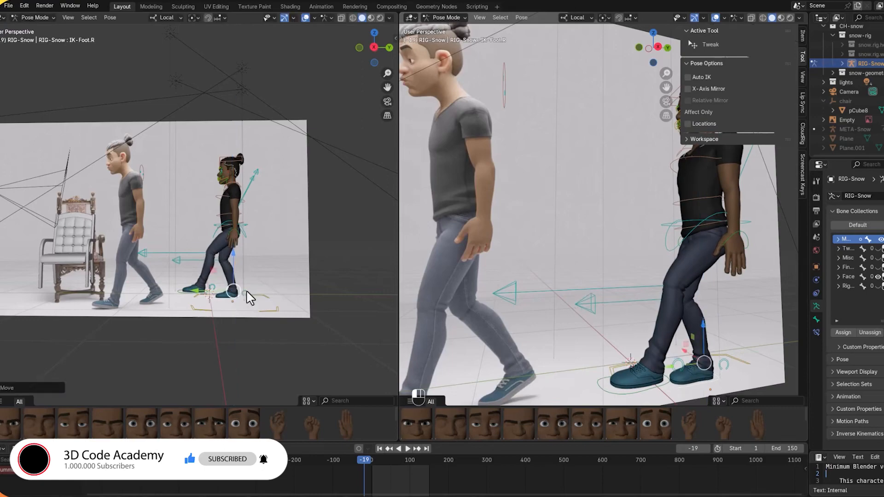
Step: Rotate the right foot roll control by about -19° to lift the heel off the floor
{"action": "left_click", "coordinate": [252, 300]}
{"action": "key", "text": "r"}
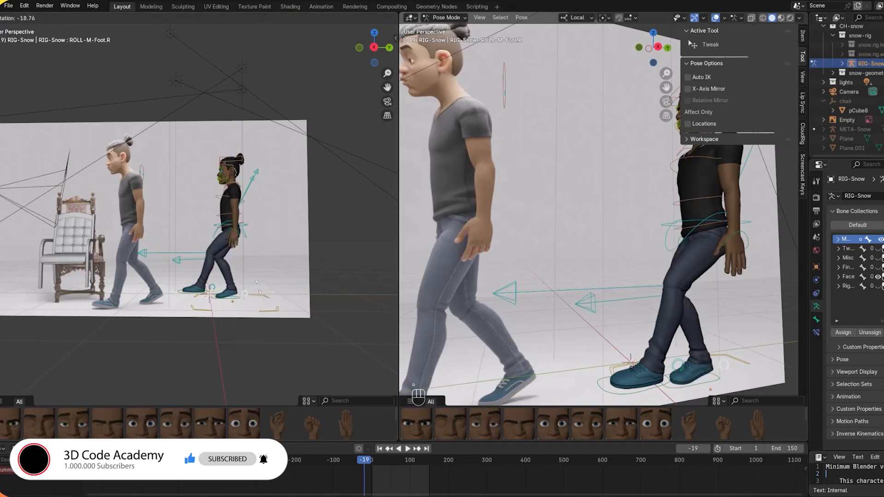
{"action": "left_click", "coordinate": [257, 289]}
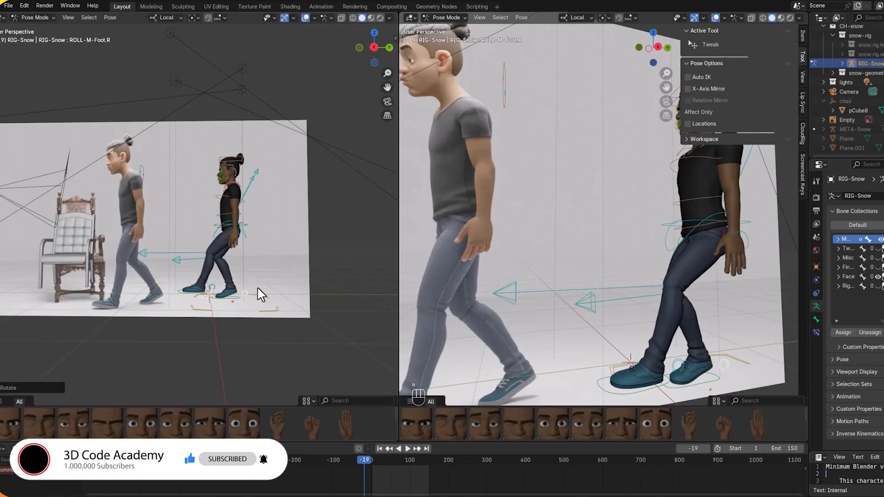
Step: Move the torso control forward and up by about 0.21 m over the front foot
{"action": "left_click", "coordinate": [244, 220]}
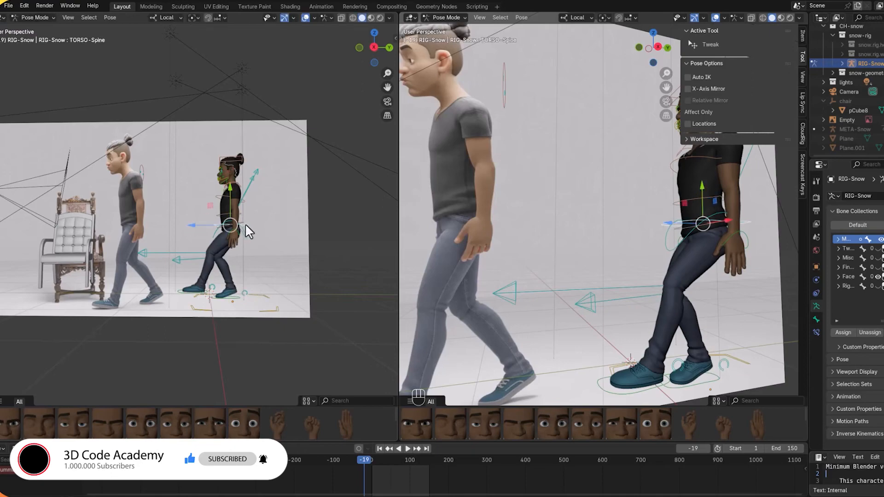
{"action": "key", "text": "g"}
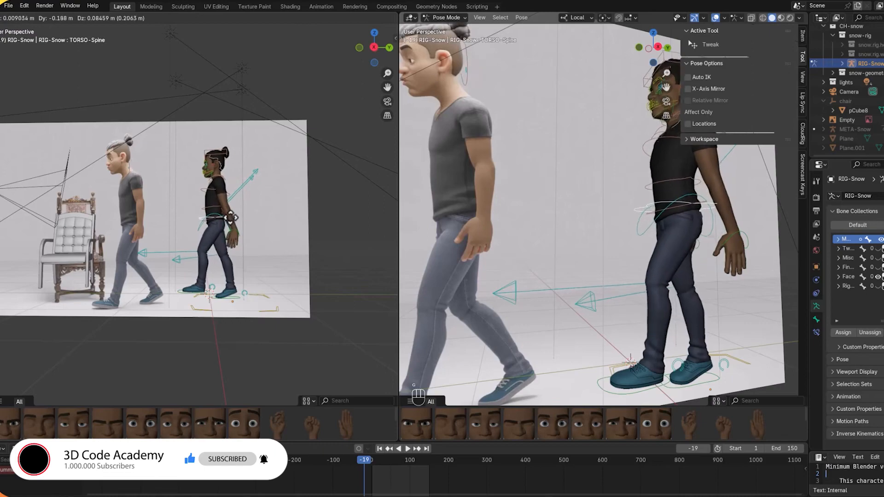
{"action": "left_click", "coordinate": [233, 221]}
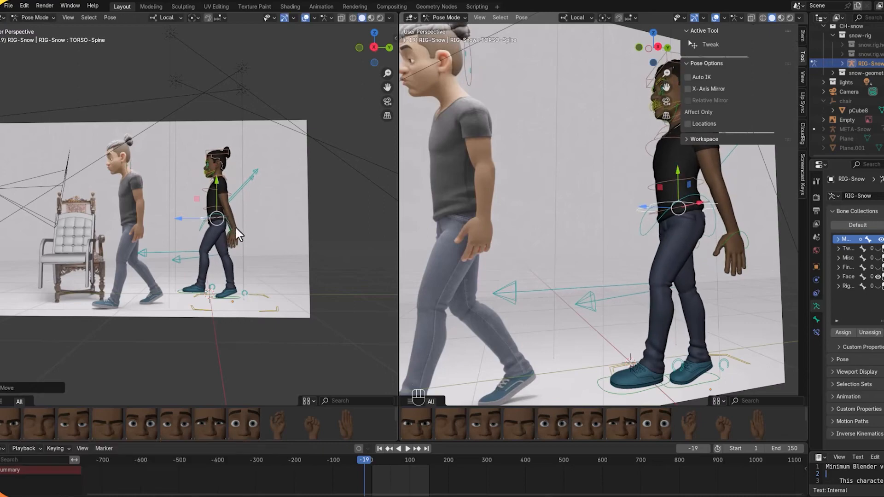
Step: Move the left wrist IK control forward by about 0.18 m toward the hip
{"action": "left_click", "coordinate": [235, 228]}
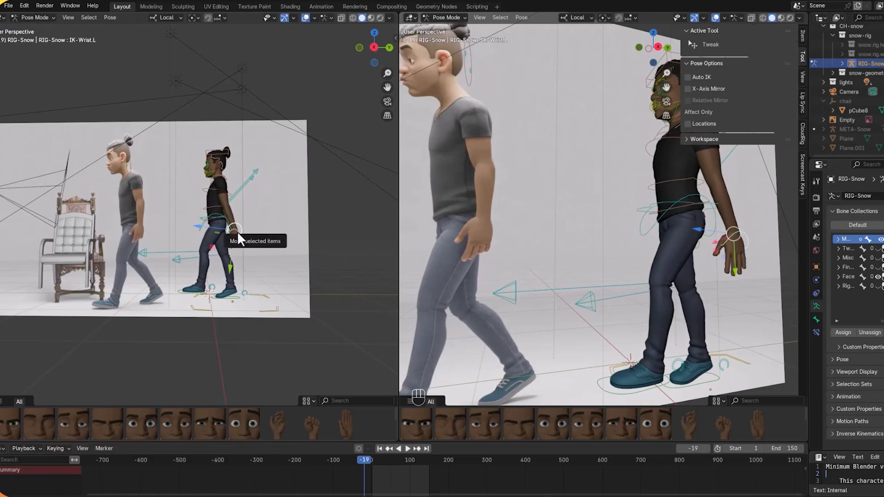
{"action": "key", "text": "g"}
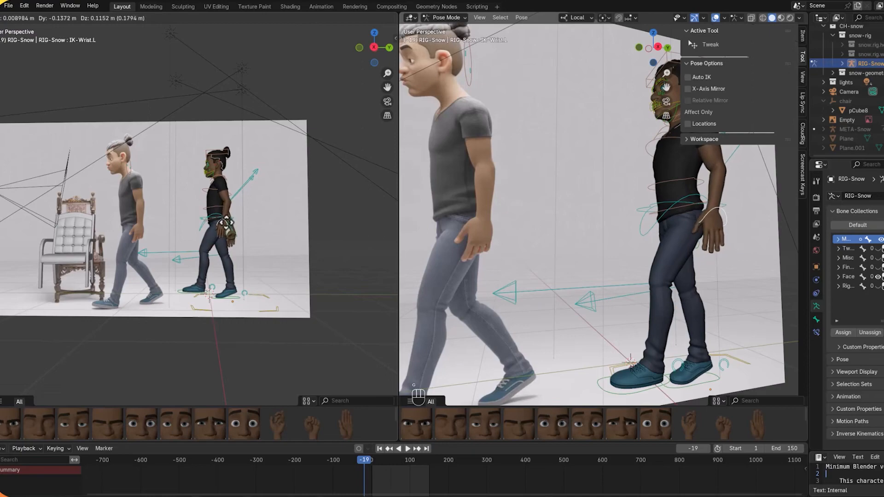
{"action": "left_click", "coordinate": [217, 251]}
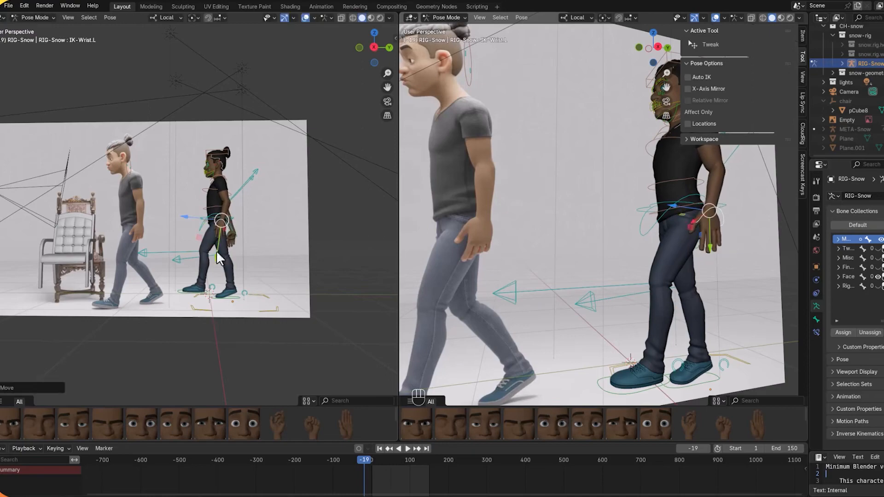
Step: Move the left foot IK control slightly forward and down, and rotate it by about 11° to set the front foot's angle
{"action": "left_click", "coordinate": [200, 295]}
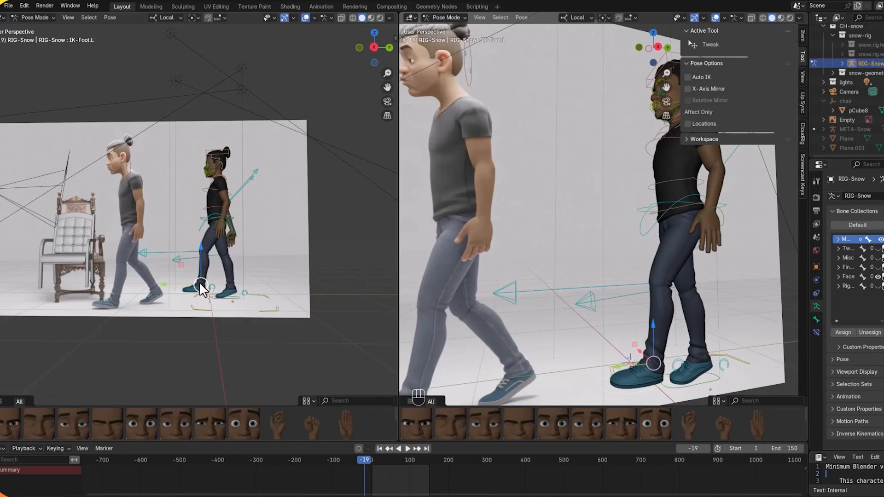
{"action": "key", "text": "g"}
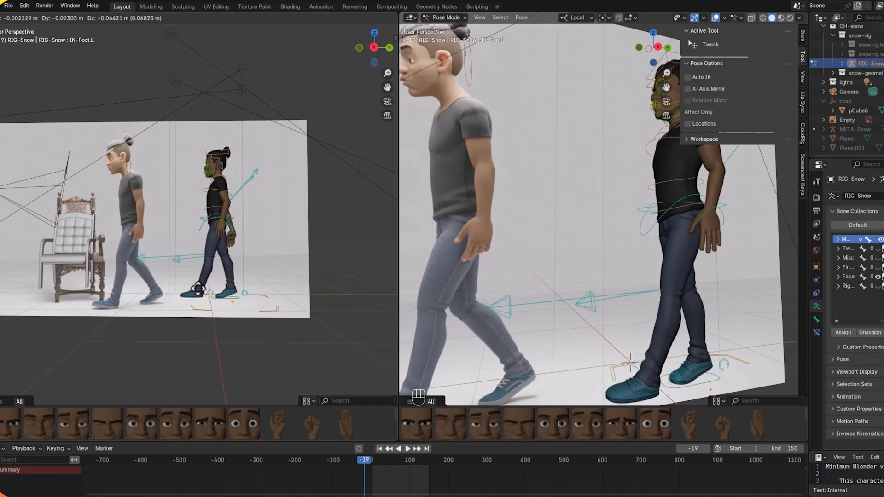
{"action": "left_click", "coordinate": [203, 296]}
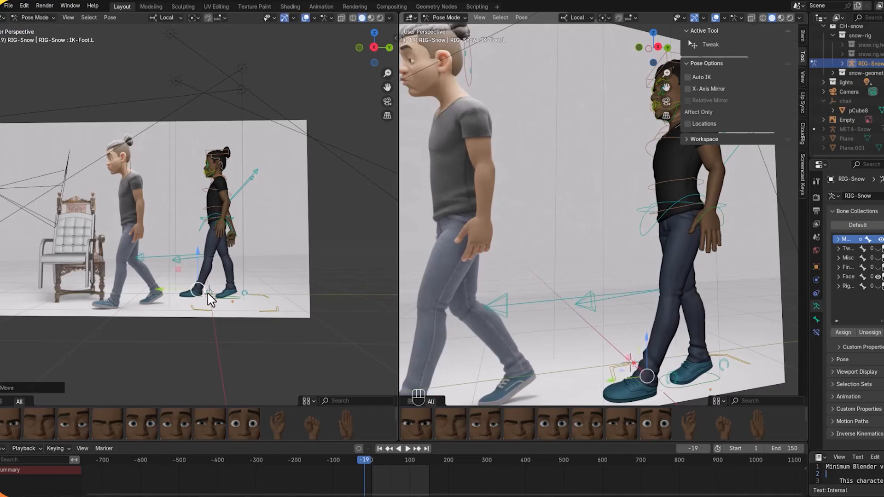
{"action": "left_click", "coordinate": [210, 298]}
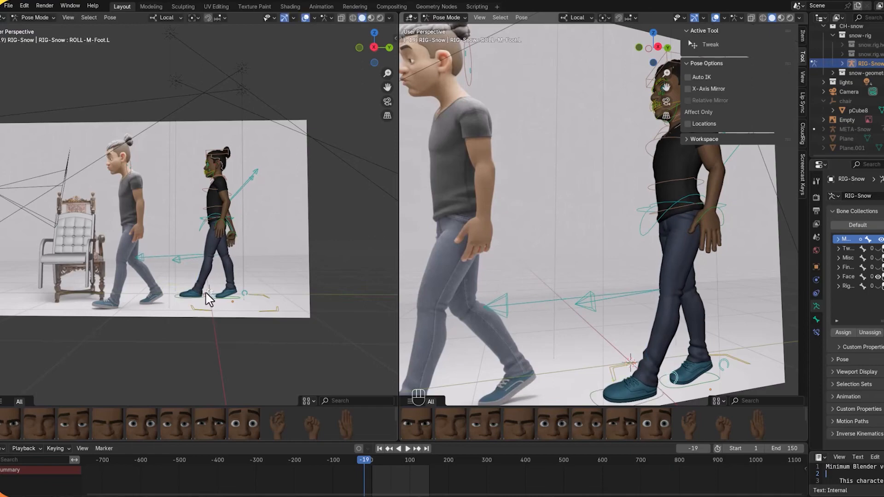
{"action": "left_click", "coordinate": [201, 298]}
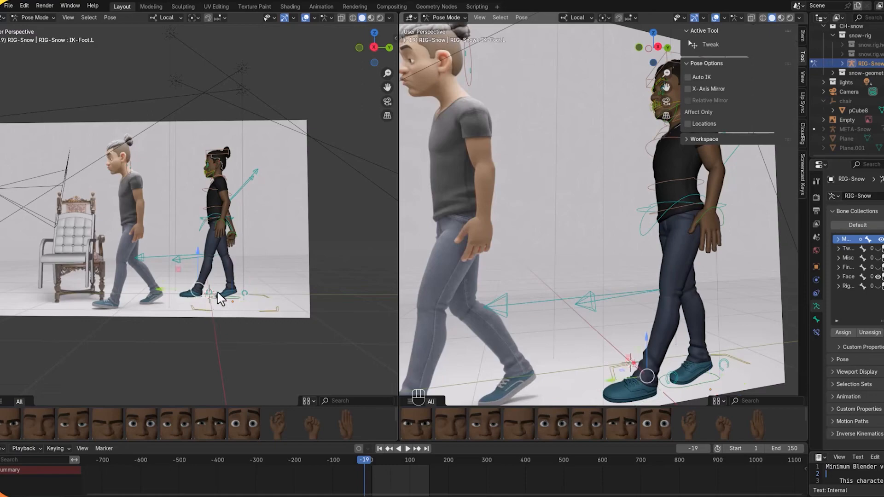
{"action": "key", "text": "r"}
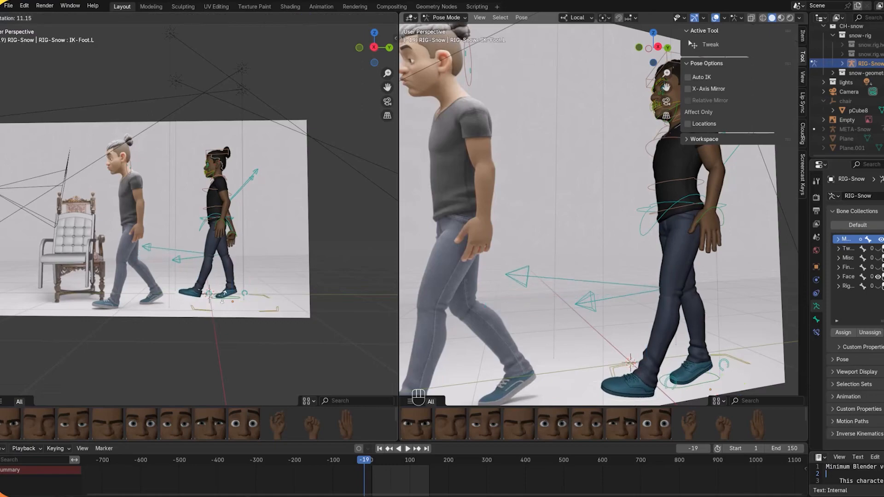
{"action": "left_click", "coordinate": [223, 300]}
Step: Move the right foot IK control backward by about 0.06 m and lower the torso control slightly
{"action": "left_click", "coordinate": [233, 301]}
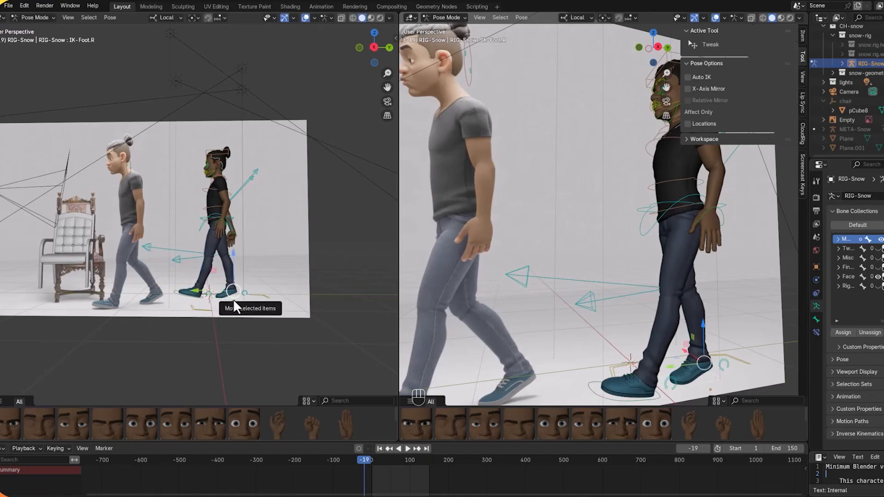
{"action": "key", "text": "g"}
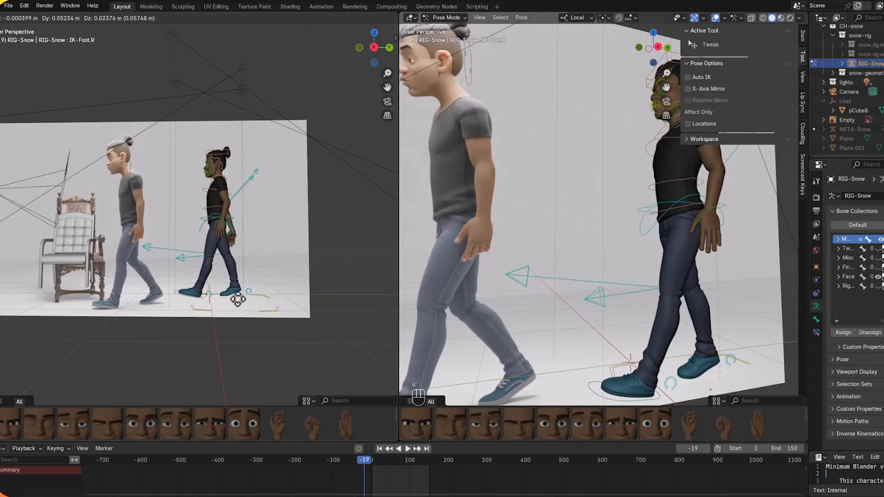
{"action": "left_click", "coordinate": [238, 299]}
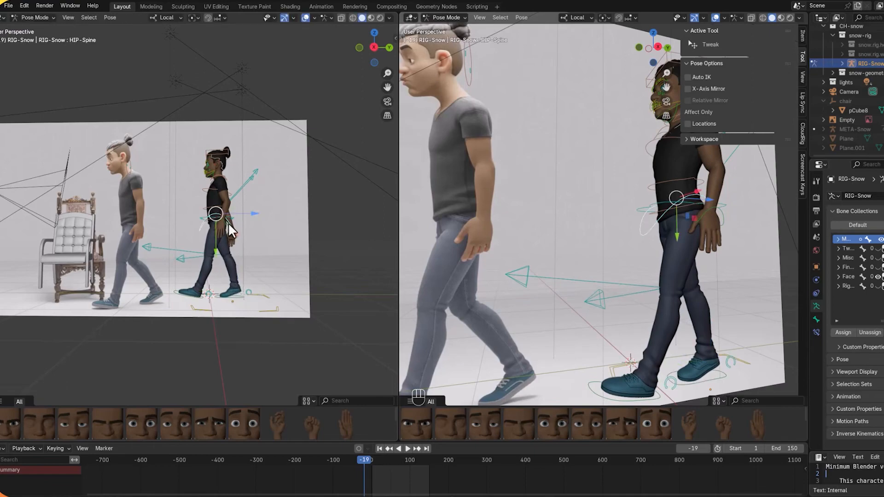
{"action": "left_click", "coordinate": [229, 219]}
{"action": "left_click_drag", "start_coordinate": [214, 203], "coordinate": [215, 206]}
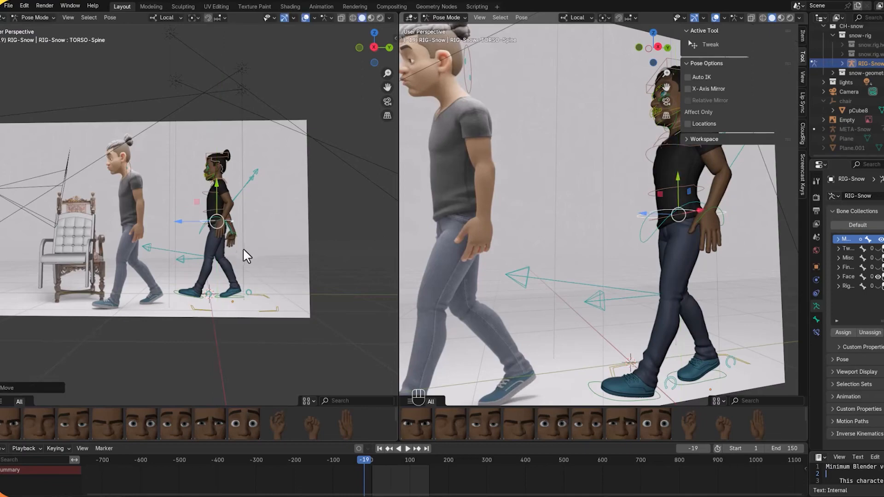
Step: Move the right wrist IK control forward by about 0.36 m so the right arm swings ahead of the body
{"action": "left_click", "coordinate": [235, 236]}
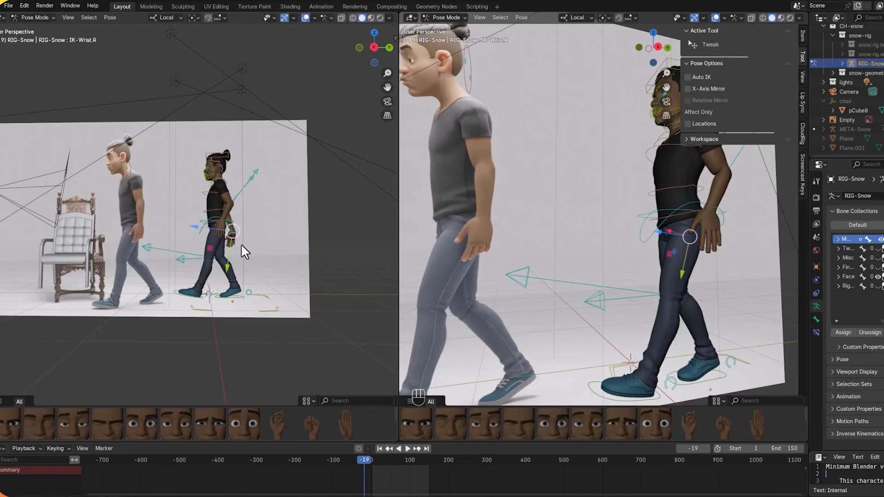
{"action": "key", "text": "g"}
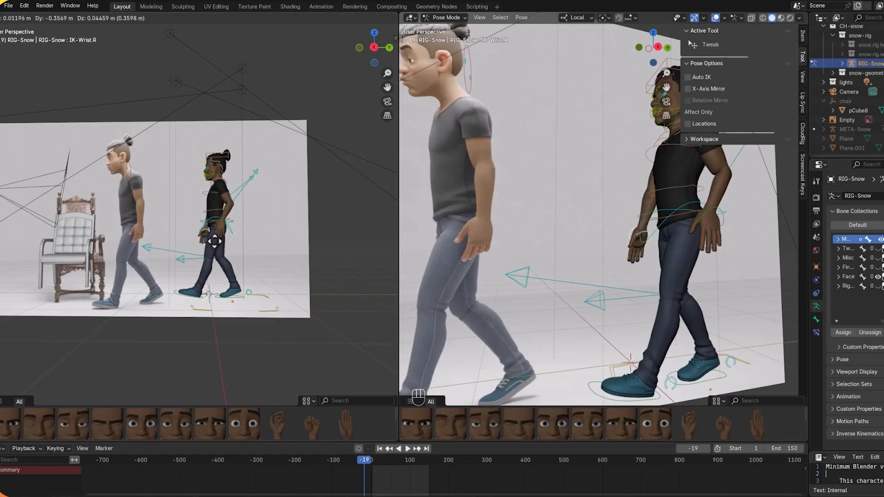
{"action": "left_click", "coordinate": [213, 240]}
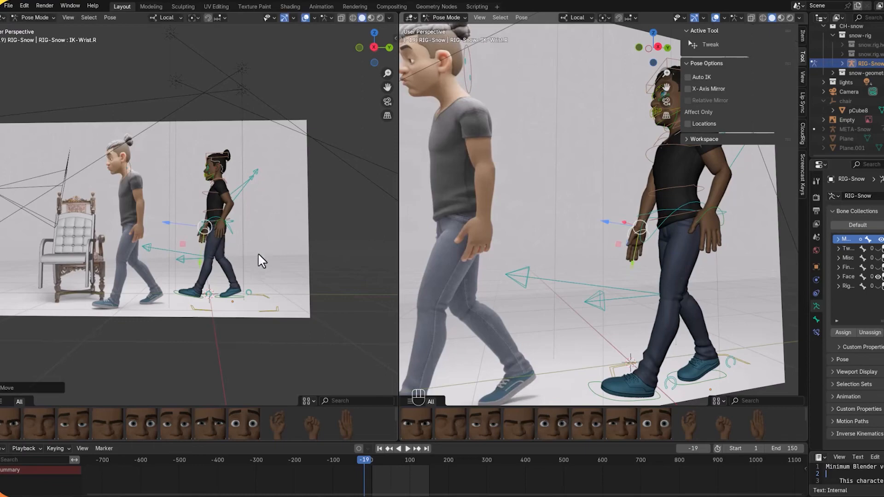
Step: In back orthographic view, move the right wrist IK control slightly outward from the hip
{"action": "left_click", "coordinate": [570, 286]}
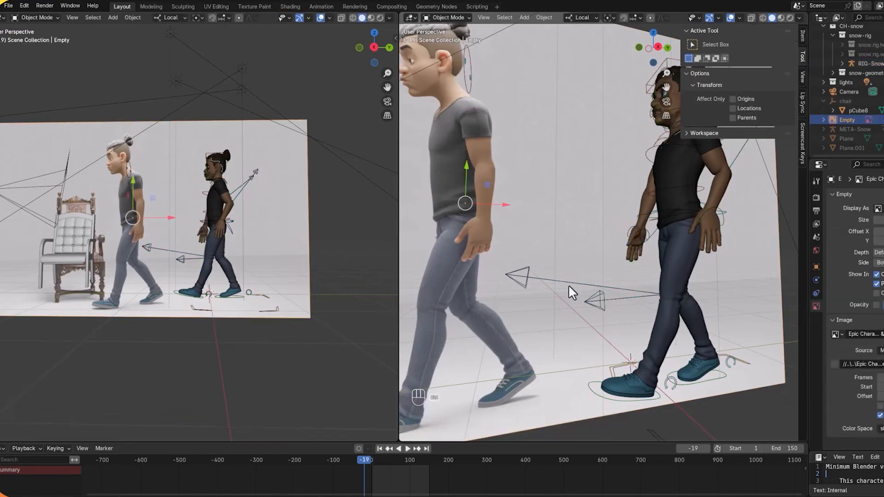
{"action": "key", "text": "ctrl+KP_1"}
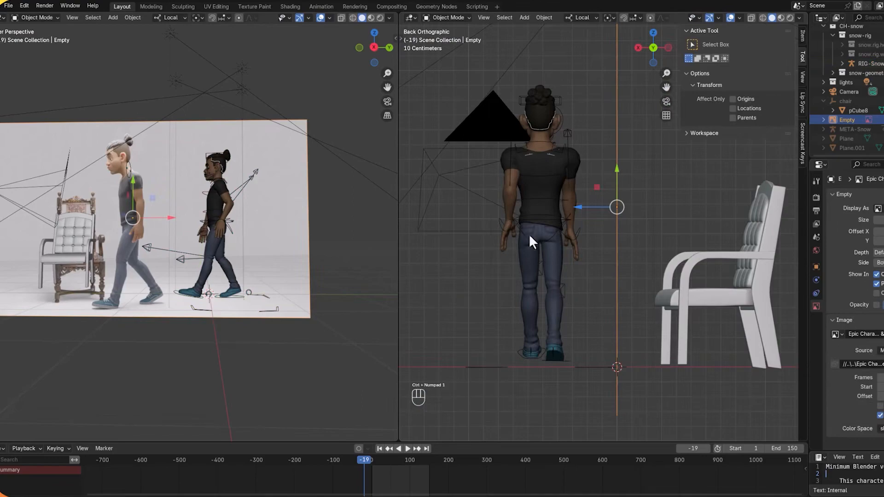
{"action": "left_click", "coordinate": [515, 222]}
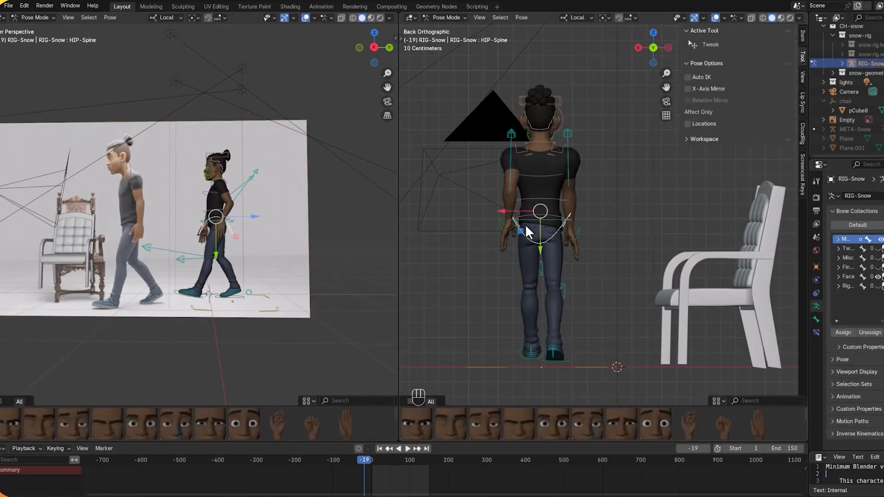
{"action": "left_click", "coordinate": [514, 230]}
{"action": "left_click_drag", "start_coordinate": [518, 220], "coordinate": [515, 221]}
{"action": "left_click", "coordinate": [576, 232]}
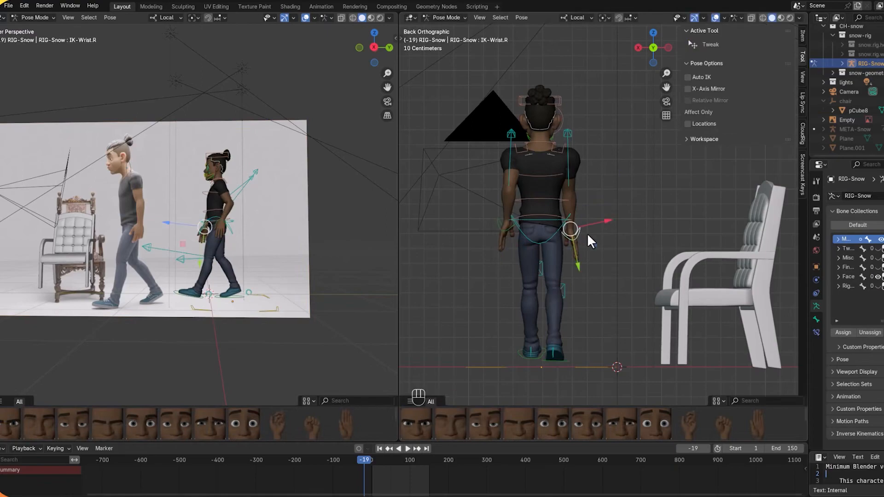
{"action": "left_click_drag", "start_coordinate": [590, 226], "coordinate": [596, 225]}
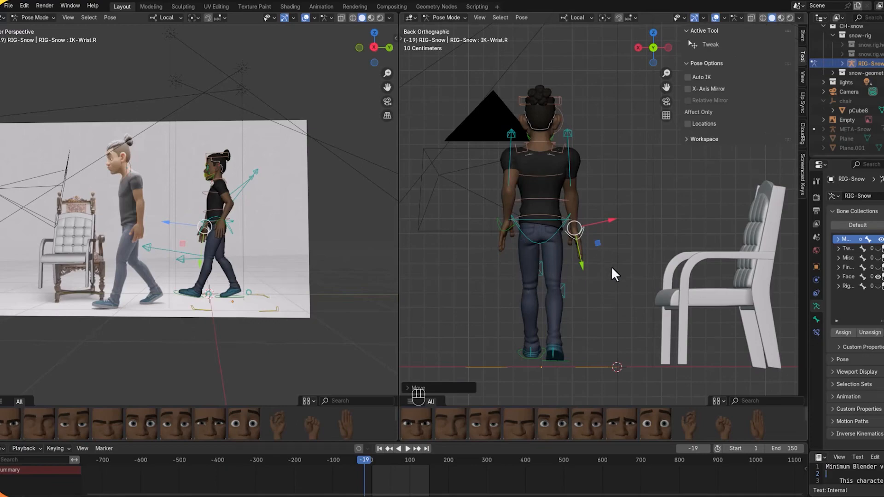
Step: Rotate the chest control by about -5° from a side angle to straighten the upper body
{"action": "middle_click_drag", "start_coordinate": [613, 275], "coordinate": [721, 292]}
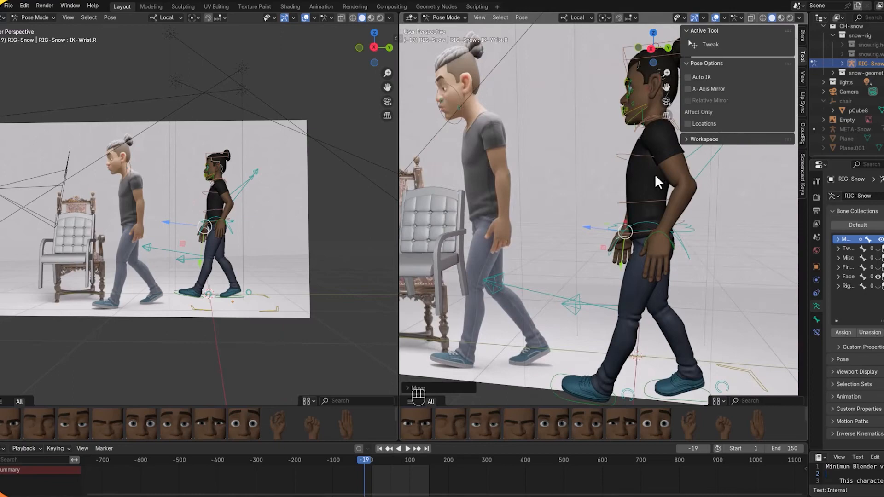
{"action": "left_click", "coordinate": [629, 157]}
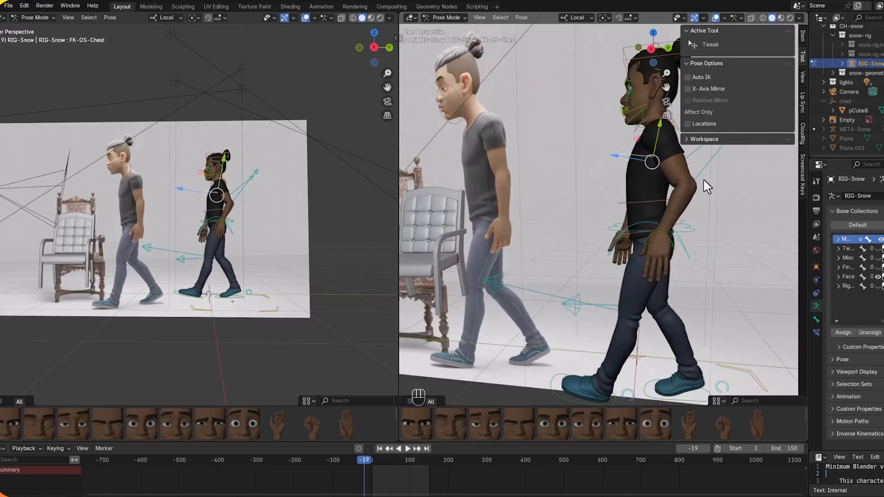
{"action": "key", "text": "r"}
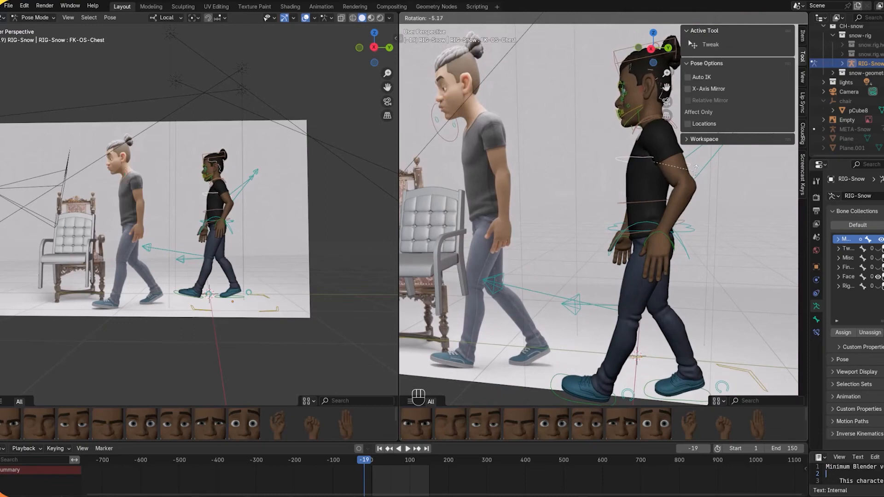
{"action": "left_click", "coordinate": [692, 167]}
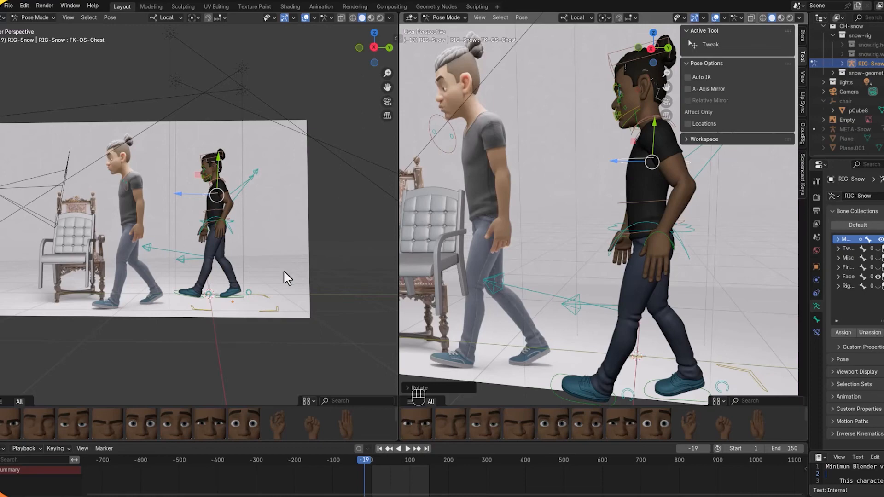
Step: Go to frame 1 and insert a keyframe on all of the rig's controls
{"action": "key", "text": "space"}
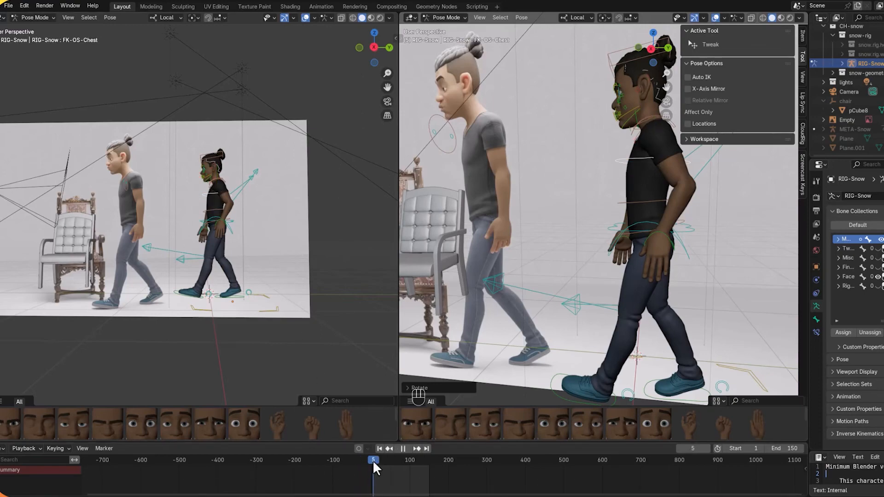
{"action": "left_click_drag", "start_coordinate": [373, 461], "coordinate": [371, 460]}
{"action": "left_click", "coordinate": [225, 257]}
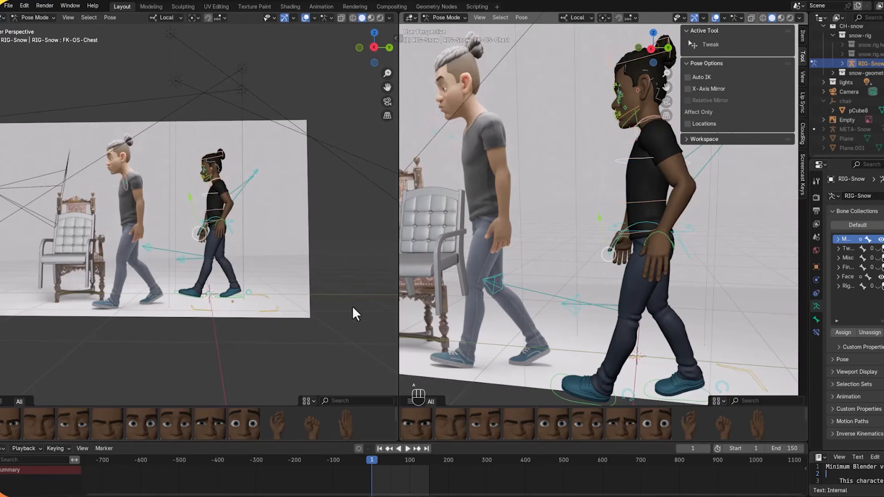
{"action": "key", "text": "i"}
Step: Play the reference video to check the next movement and return to frame 1
{"action": "key", "text": "space"}
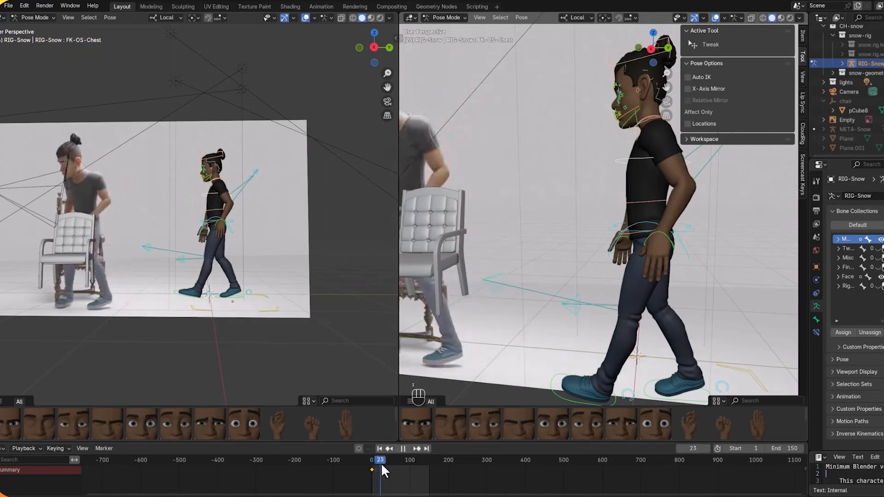
{"action": "left_click_drag", "start_coordinate": [374, 463], "coordinate": [373, 463]}
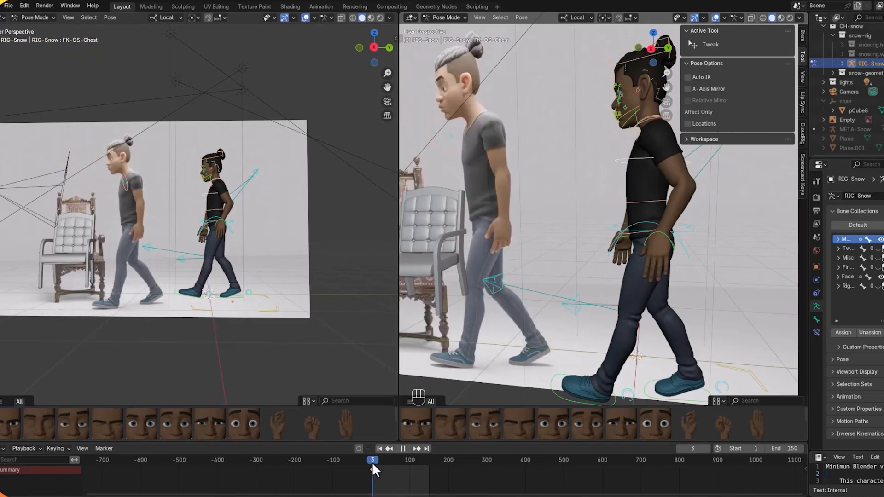
{"action": "left_click_drag", "start_coordinate": [372, 463], "coordinate": [371, 464]}
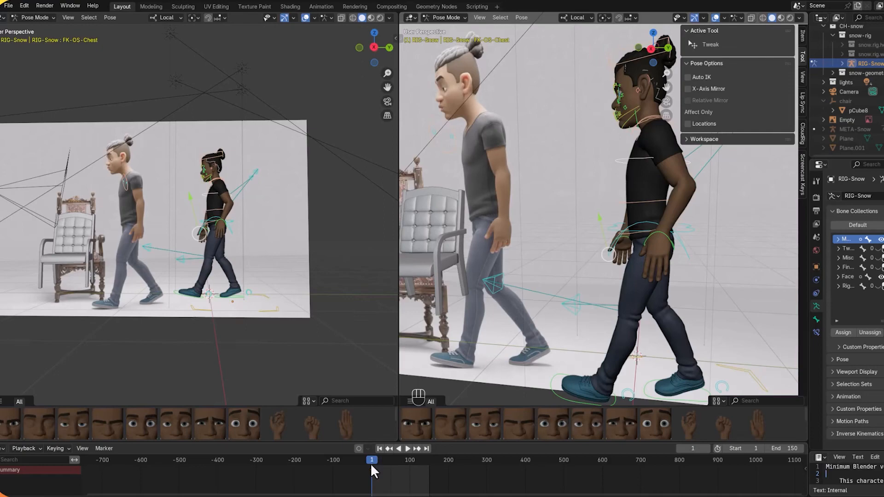
Step: Scrub the reference video for the next walking pose and stop at frame 8
{"action": "left_click_drag", "start_coordinate": [371, 463], "coordinate": [376, 463]}
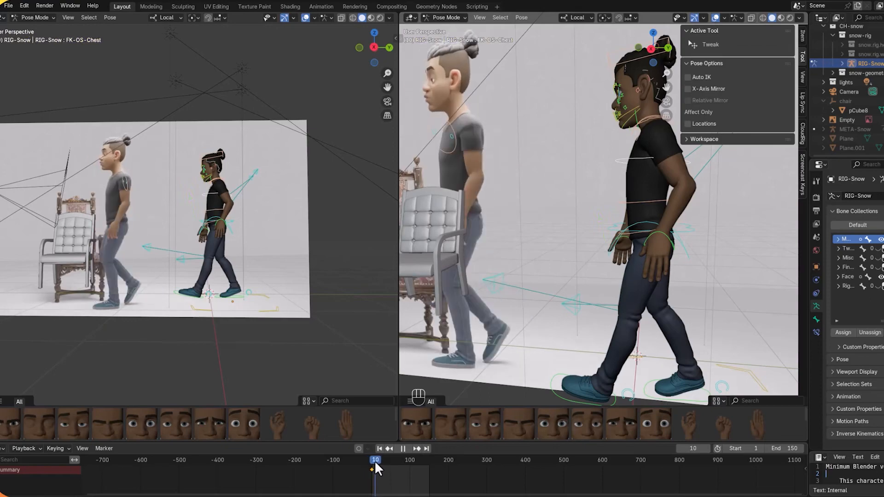
{"action": "left_click_drag", "start_coordinate": [374, 460], "coordinate": [374, 460]}
{"action": "left_click_drag", "start_coordinate": [803, 494], "coordinate": [667, 489]}
{"action": "left_click_drag", "start_coordinate": [728, 460], "coordinate": [725, 462]}
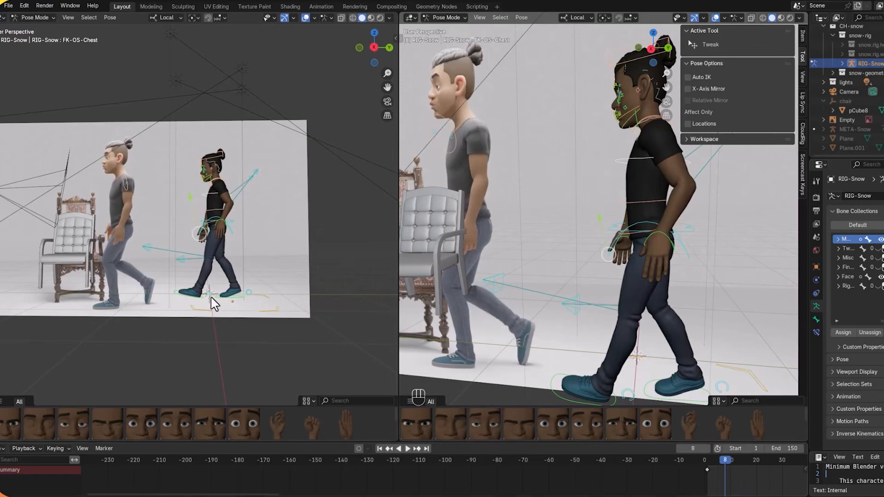
Step: Move the torso control forward and down by about 0.12 m so the knees bend
{"action": "left_click", "coordinate": [196, 299]}
{"action": "left_click", "coordinate": [198, 303]}
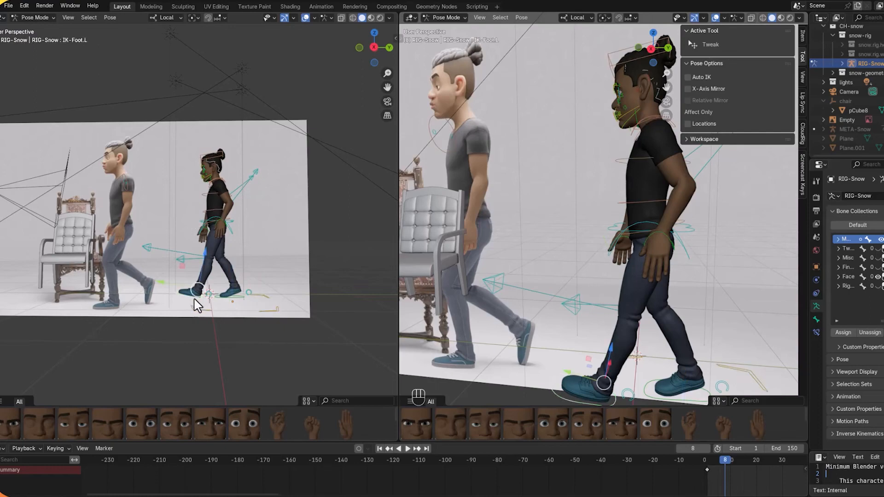
{"action": "left_click", "coordinate": [235, 221]}
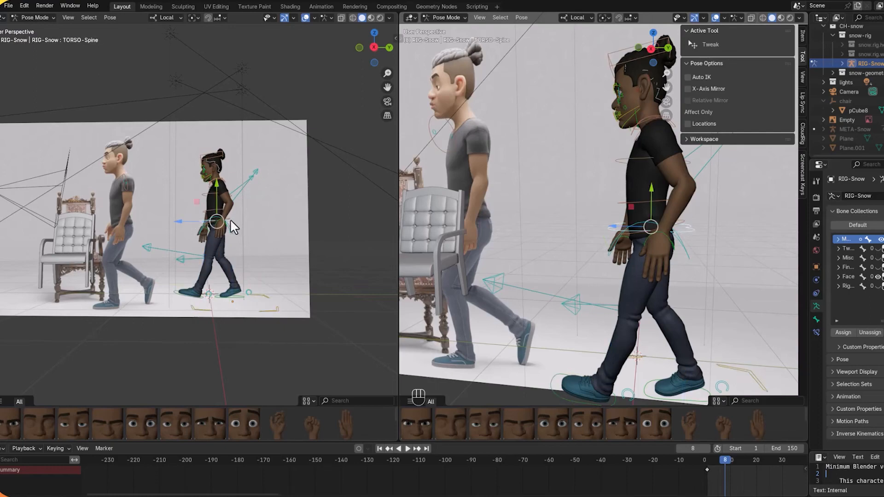
{"action": "key", "text": "g"}
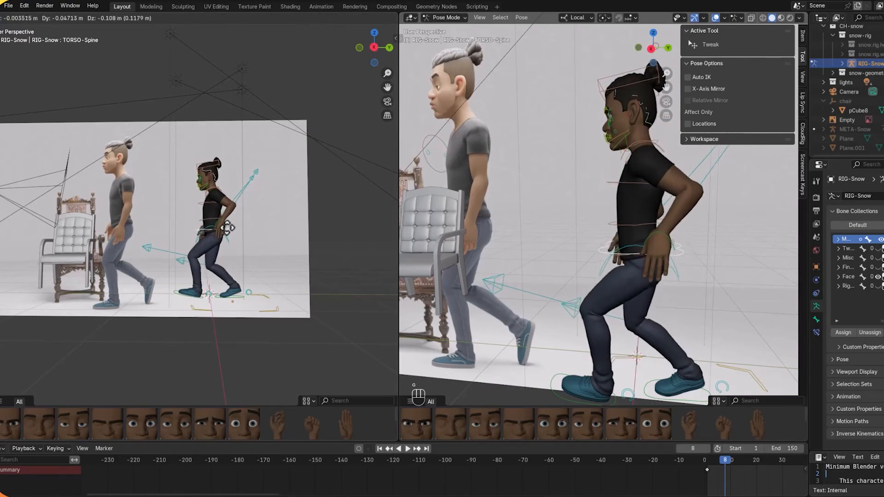
{"action": "left_click", "coordinate": [226, 229]}
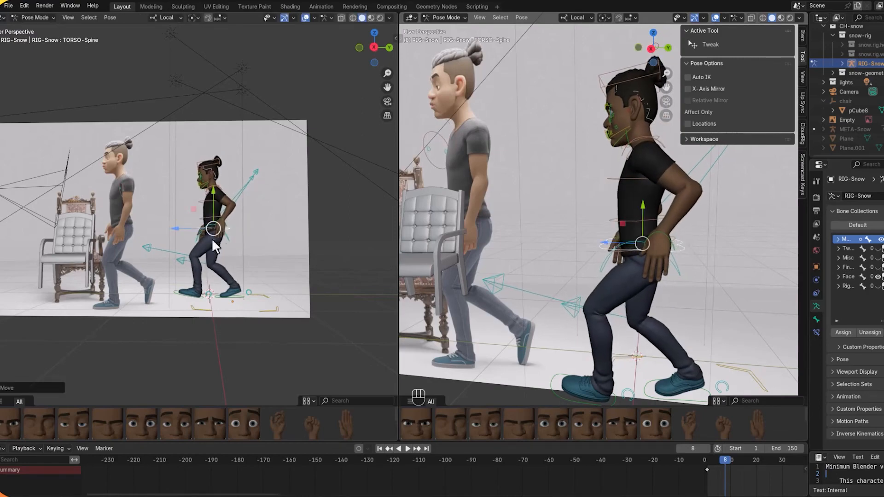
Step: Clear the left foot IK control's rotation and rotate the right foot IK control by about -61° so its heel lifts
{"action": "left_click", "coordinate": [175, 300]}
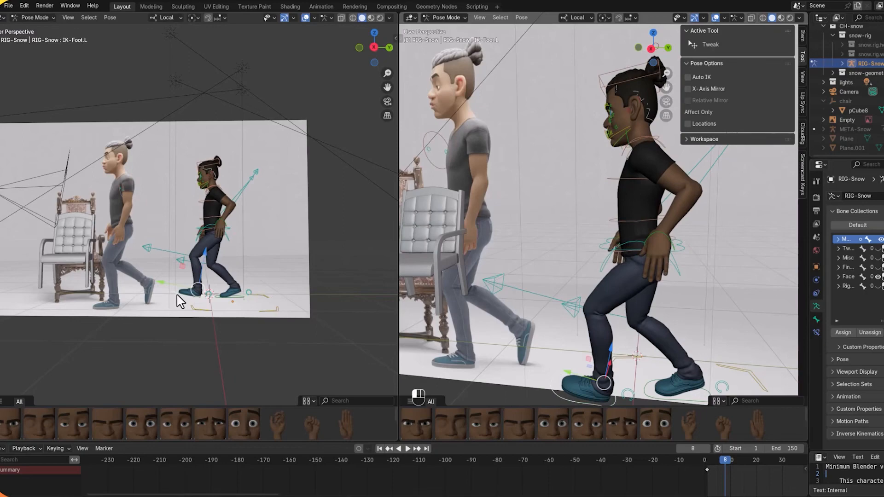
{"action": "key", "text": "alt"}
{"action": "key", "text": "alt+r"}
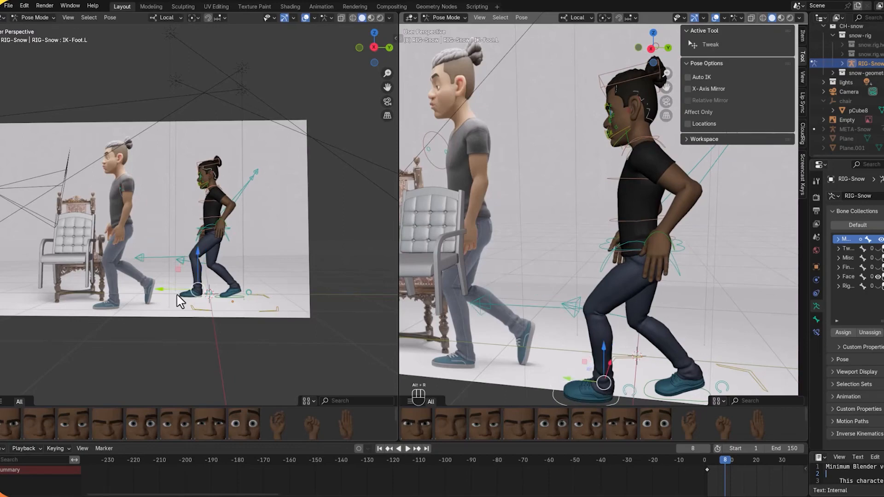
{"action": "left_click", "coordinate": [237, 297]}
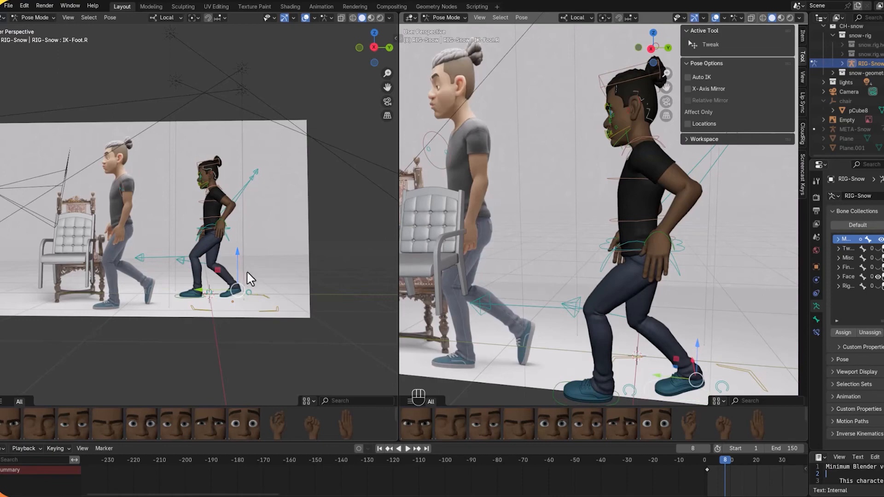
{"action": "key", "text": "r"}
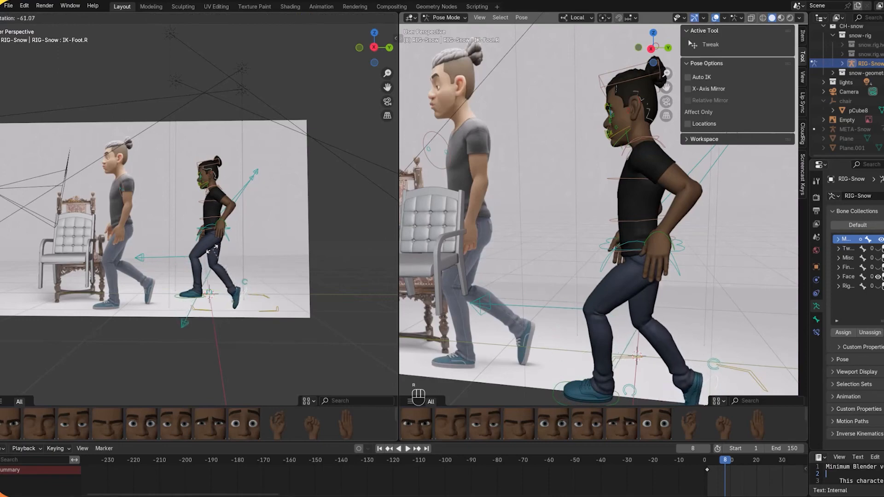
{"action": "left_click", "coordinate": [210, 248]}
Step: Raise the torso control by about 0.07 m along its local Y axis
{"action": "left_click", "coordinate": [226, 229]}
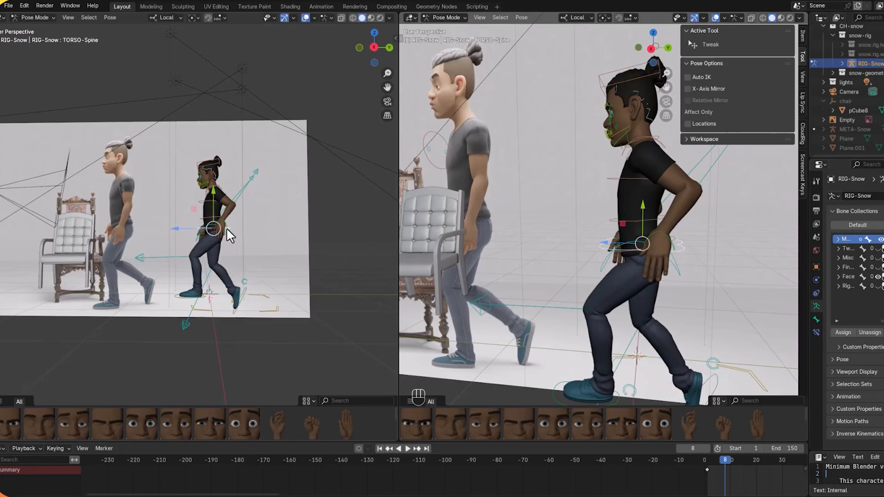
{"action": "key", "text": "g"}
{"action": "key", "text": "y"}
{"action": "key", "text": "y"}
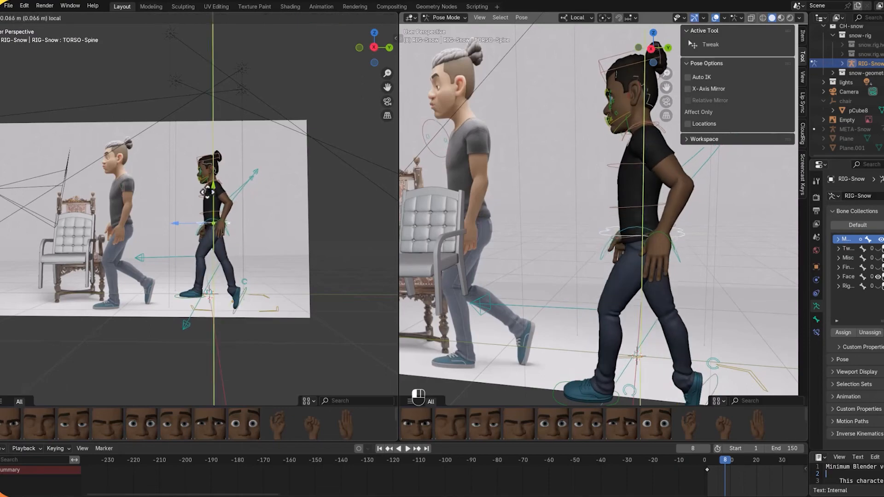
{"action": "left_click", "coordinate": [225, 248]}
Step: Move the right foot IK control forward and up by about 0.18 m and rotate its foot roll control by about 30°
{"action": "left_click", "coordinate": [238, 292]}
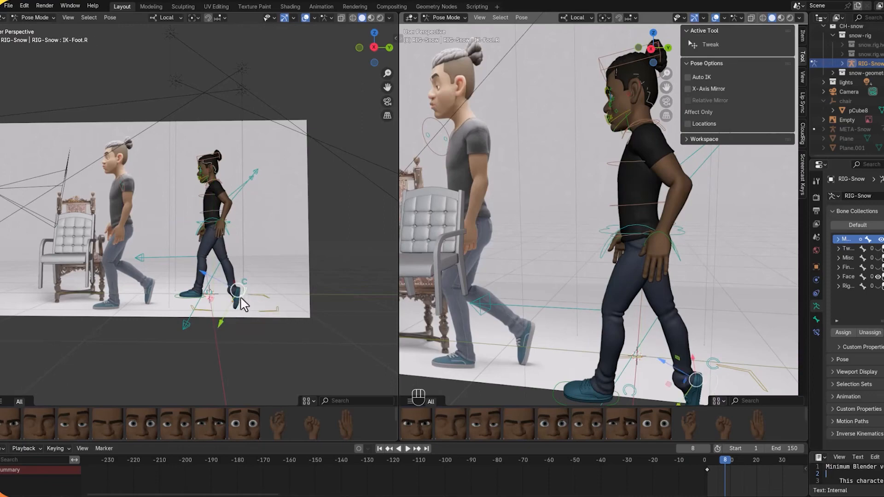
{"action": "key", "text": "g"}
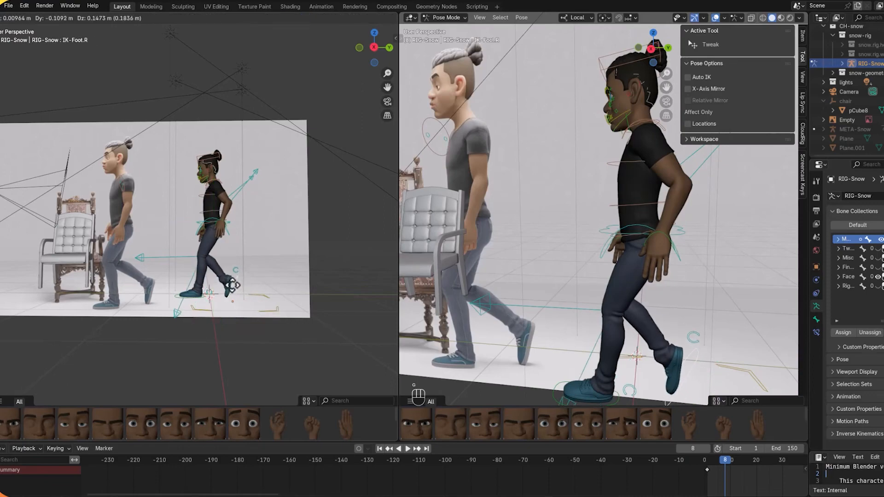
{"action": "left_click", "coordinate": [233, 285]}
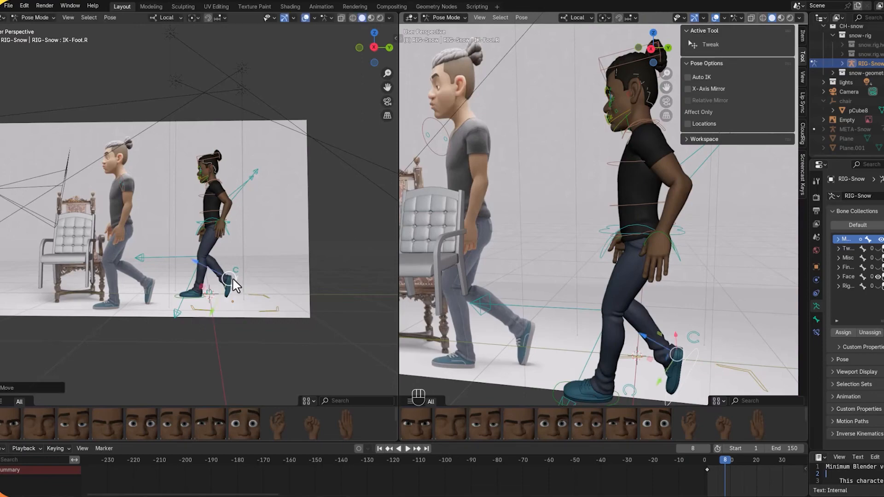
{"action": "left_click", "coordinate": [236, 272]}
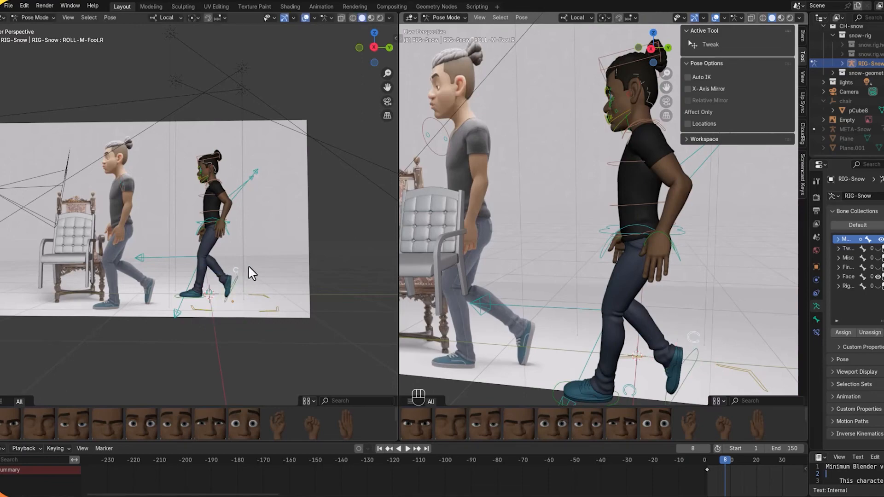
{"action": "key", "text": "r"}
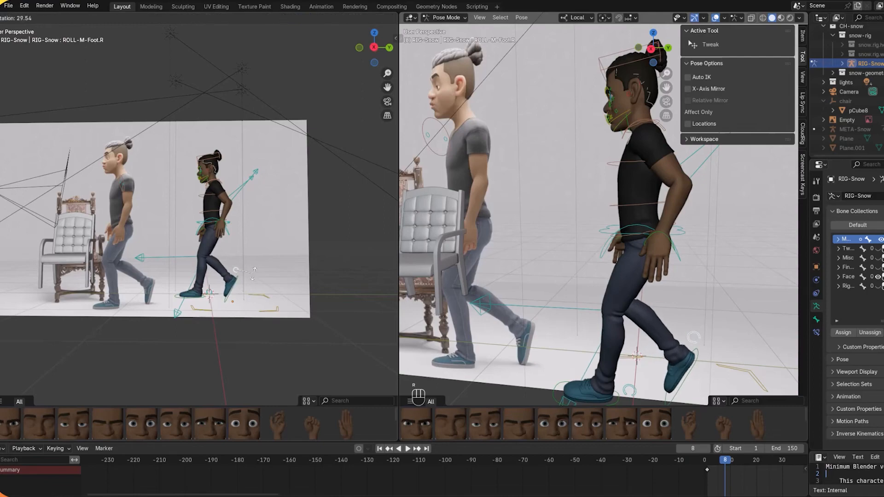
{"action": "left_click", "coordinate": [245, 272]}
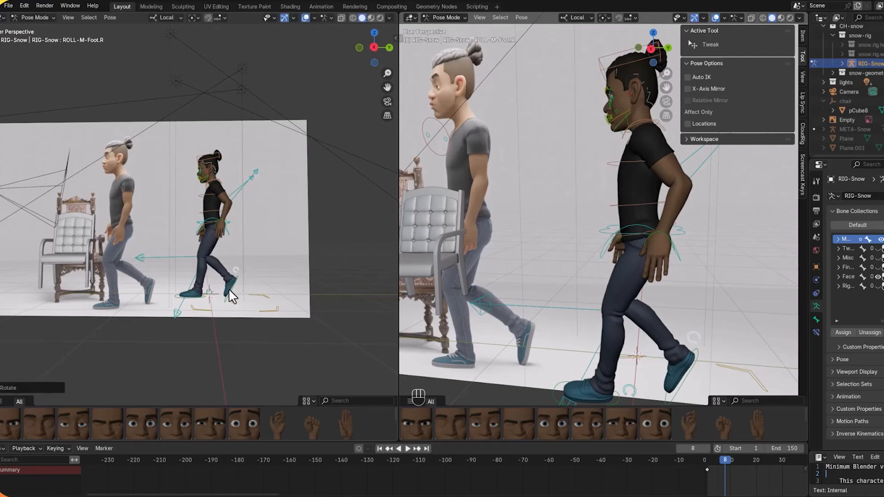
Step: In right orthographic view, lower the right foot IK control by about 0.06 m toward the floor line
{"action": "key", "text": "KP_3"}
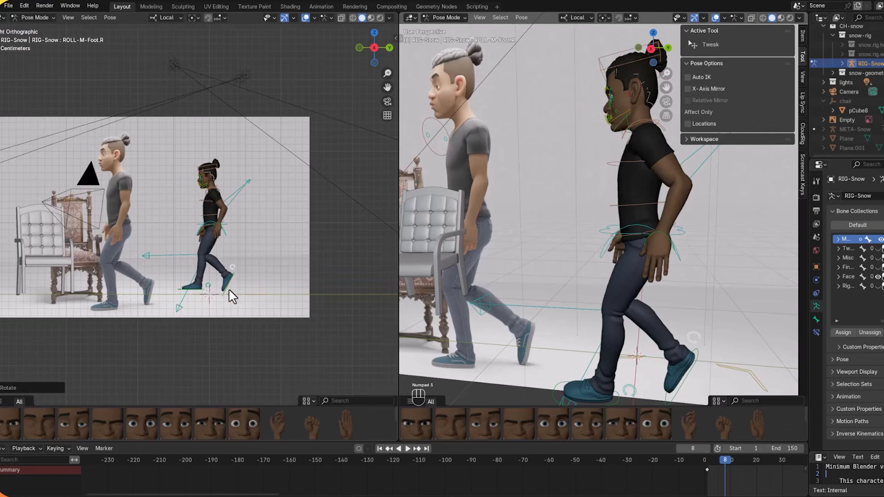
{"action": "left_click", "coordinate": [228, 286]}
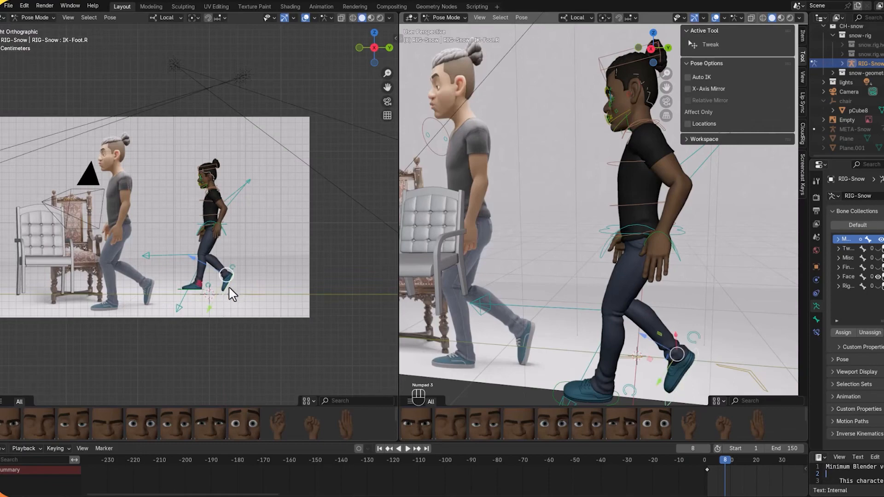
{"action": "key", "text": "g"}
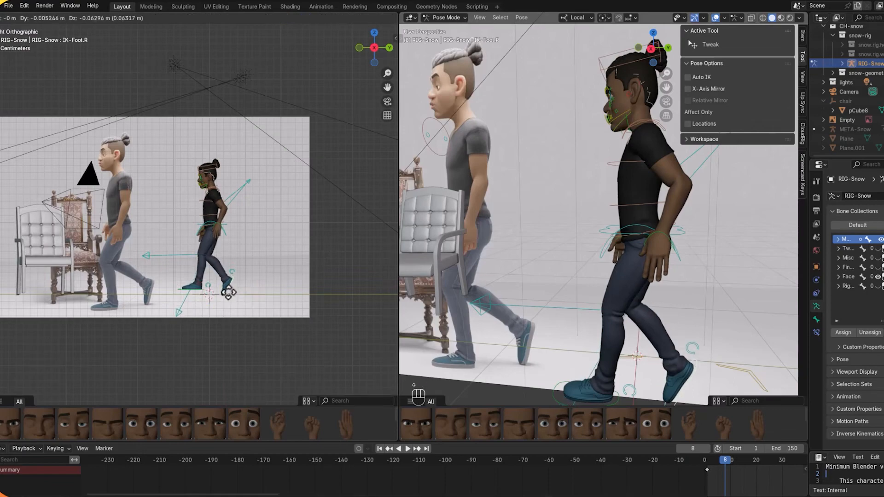
{"action": "left_click", "coordinate": [228, 292]}
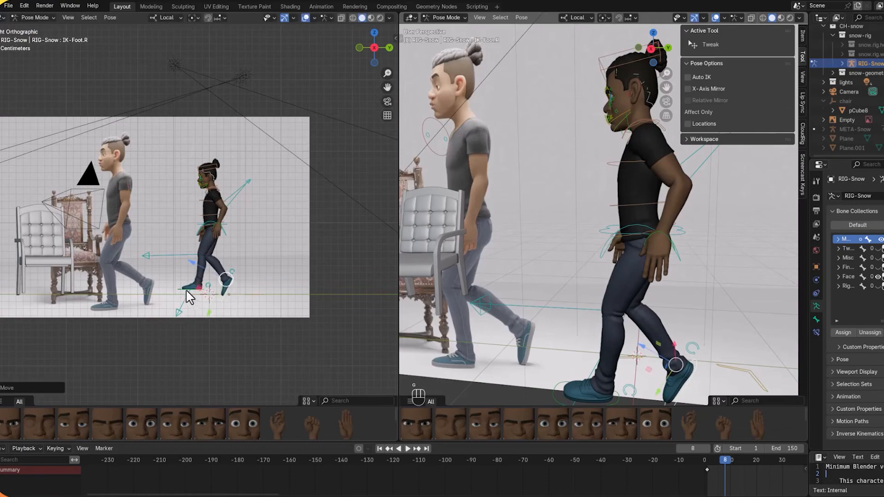
Step: Lower the left foot IK control by about 0.12 m along its local Z axis onto the floor line
{"action": "left_click", "coordinate": [192, 289]}
{"action": "key", "text": "g"}
{"action": "key", "text": "z"}
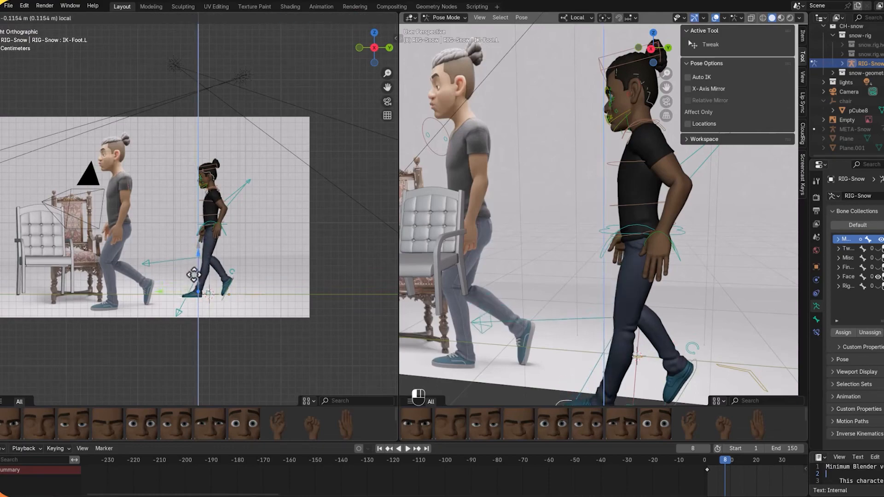
{"action": "left_click", "coordinate": [194, 273]}
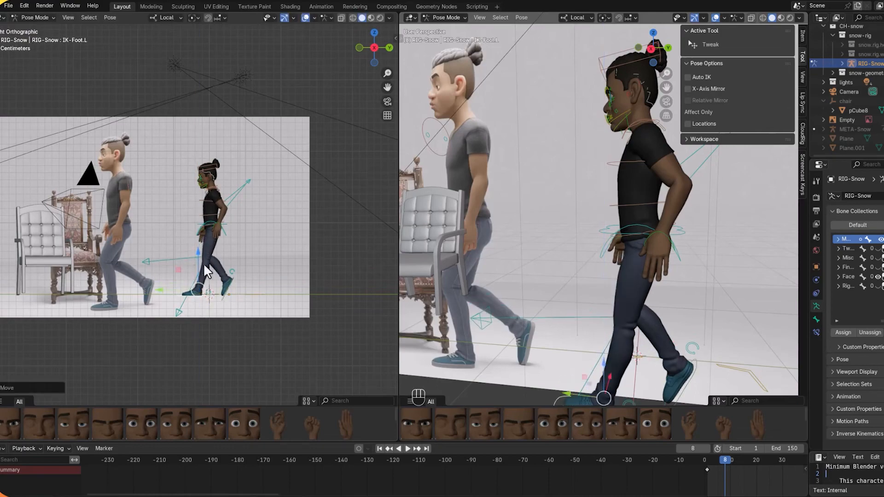
Step: Move the torso control forward and down by about 0.1 m and keyframe all rig controls at frame 8
{"action": "left_click", "coordinate": [222, 222]}
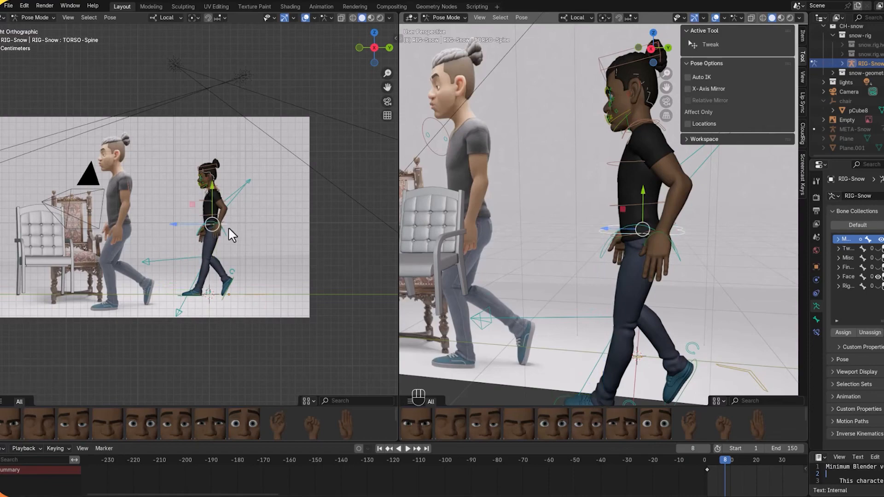
{"action": "key", "text": "g"}
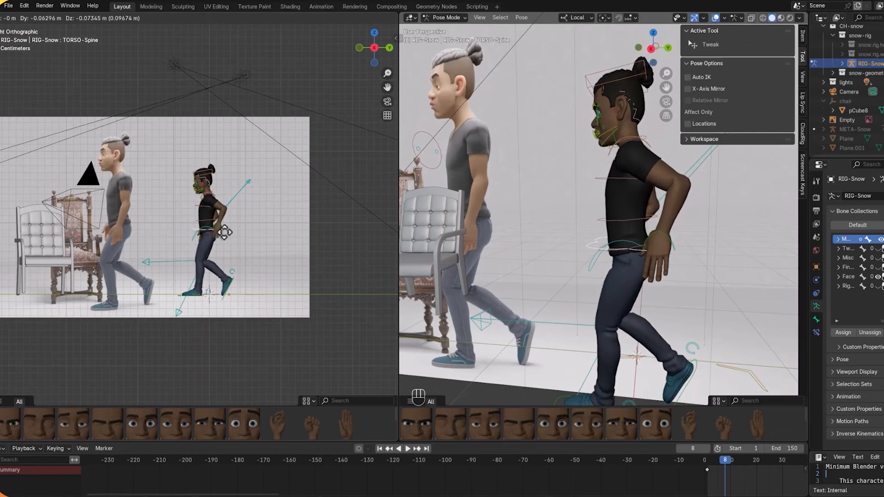
{"action": "left_click", "coordinate": [224, 232]}
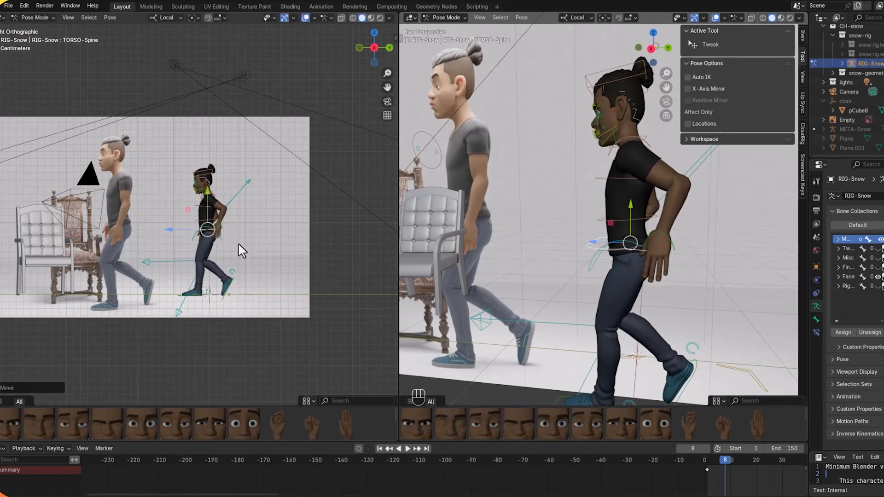
{"action": "key", "text": "a"}
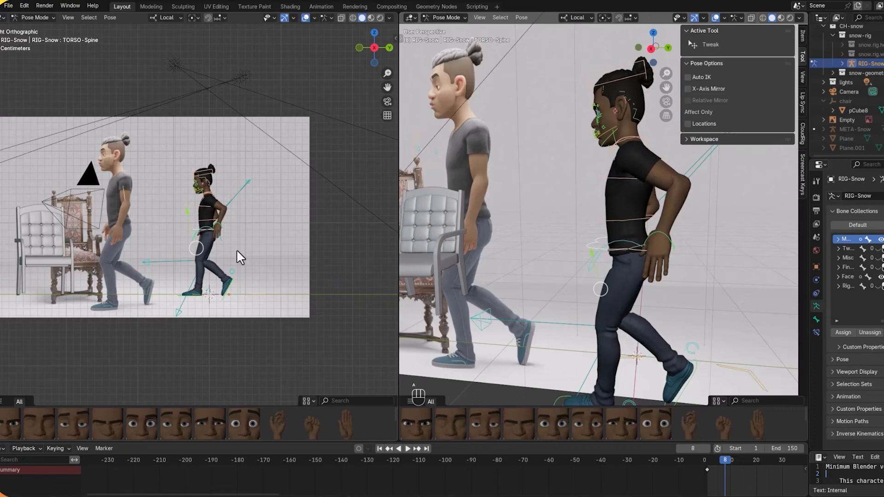
{"action": "key", "text": "i"}
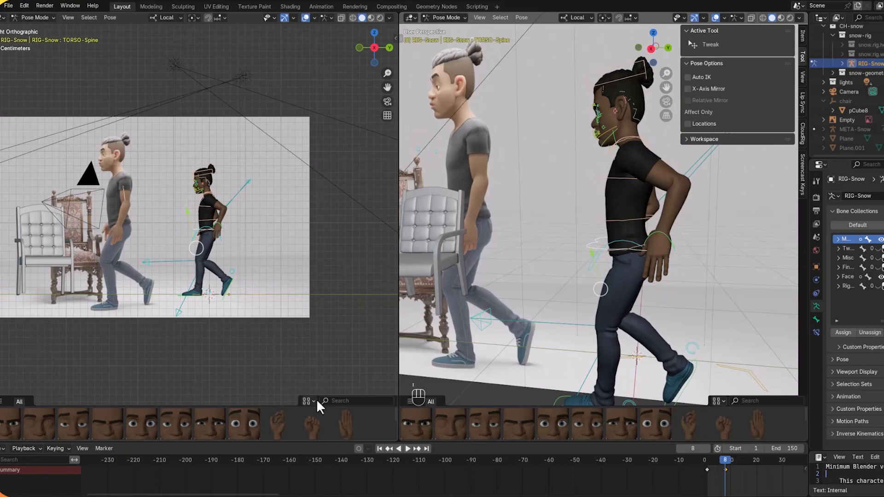
Step: Scrub the reference video to the passing pose and stop at frame 12, with the whole figure in view
{"action": "mouse_move", "coordinate": [727, 460]}
{"action": "left_mouse_down"}
{"action": "mouse_move", "coordinate": [710, 460]}
{"action": "mouse_move", "coordinate": [737, 458]}
{"action": "left_mouse_up"}
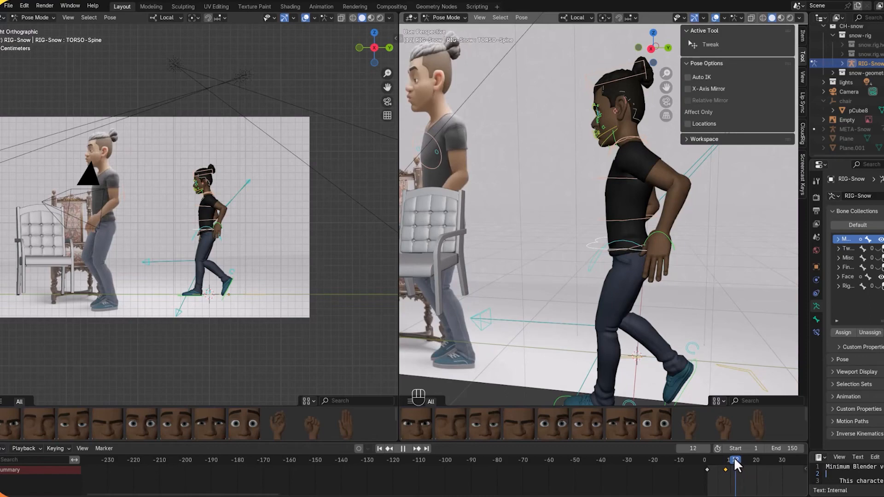
{"action": "left_click_drag", "start_coordinate": [734, 457], "coordinate": [735, 457]}
{"action": "left_click_drag", "start_coordinate": [734, 462], "coordinate": [733, 462]}
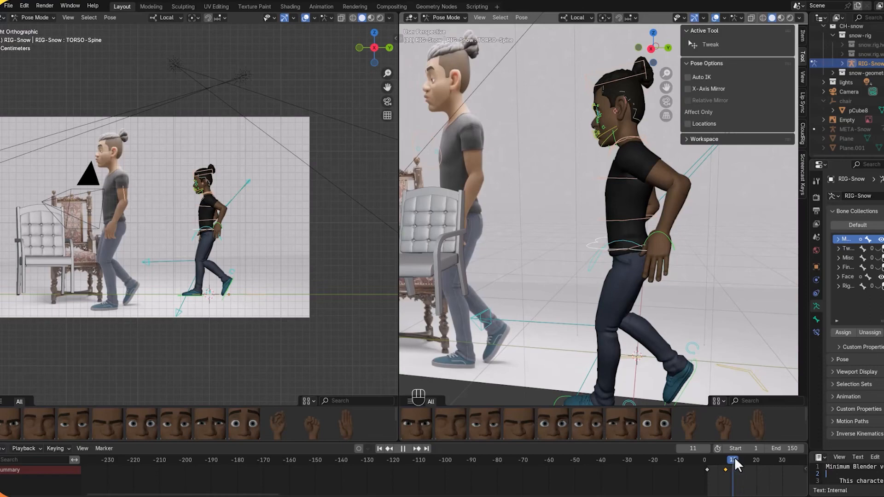
{"action": "left_click_drag", "start_coordinate": [734, 459], "coordinate": [735, 459]}
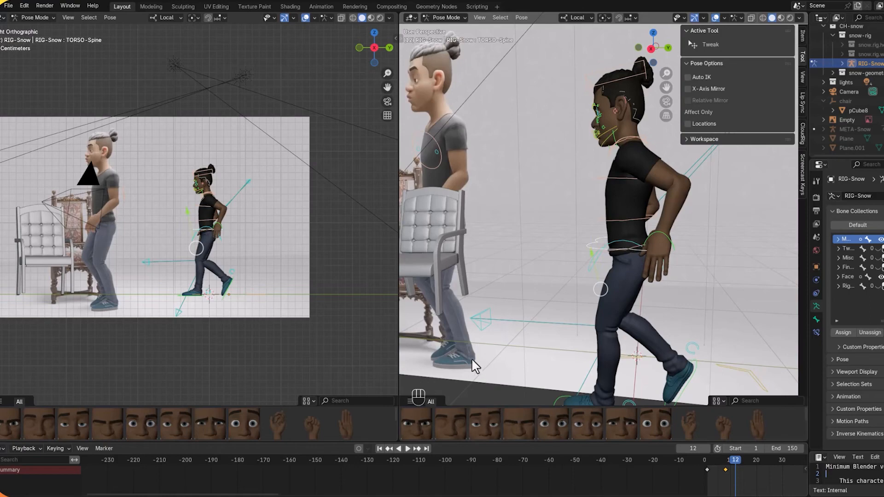
{"action": "scroll", "coordinate": [488, 300], "scroll_direction": "down", "scroll_amount": 2}
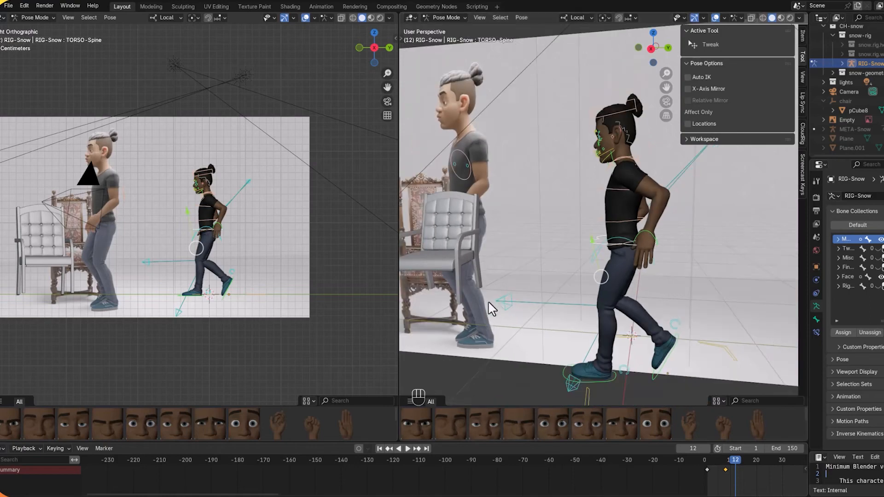
{"action": "scroll", "coordinate": [495, 297], "scroll_direction": "down", "scroll_amount": 1}
{"action": "middle_click_drag", "start_coordinate": [503, 291], "coordinate": [516, 286]}
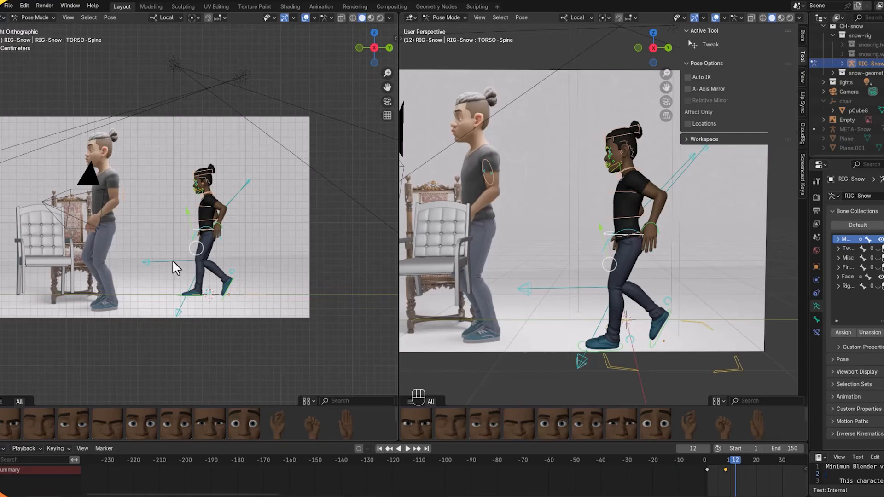
Step: At frame 12, move the right foot IK control forward about 0.44 m beside the left foot and shift the torso control forward
{"action": "left_click", "coordinate": [231, 284]}
{"action": "key", "text": "g"}
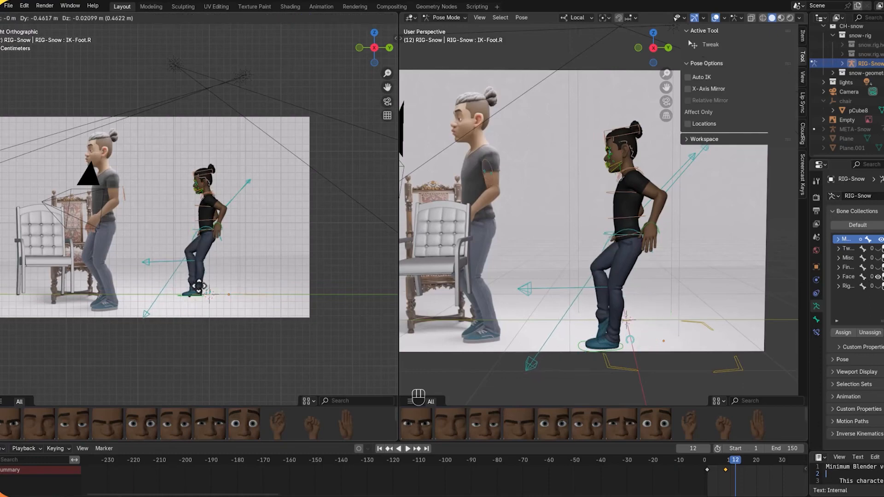
{"action": "left_click", "coordinate": [199, 284]}
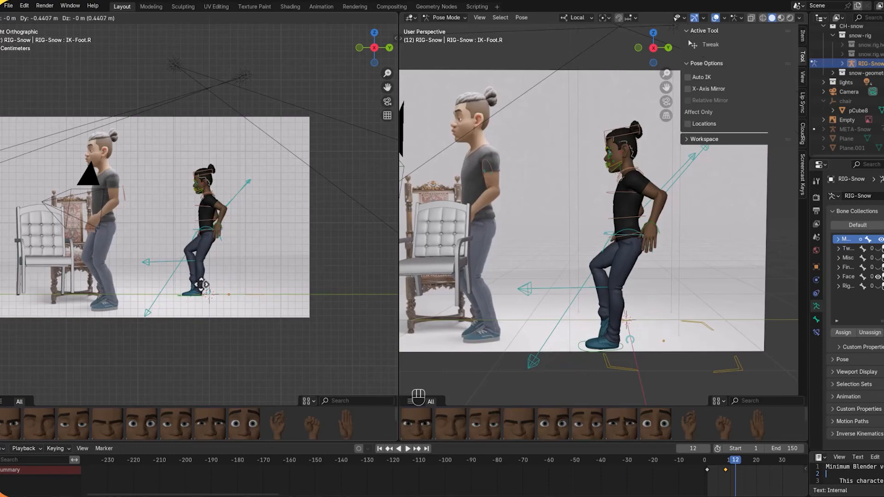
{"action": "left_click", "coordinate": [199, 229]}
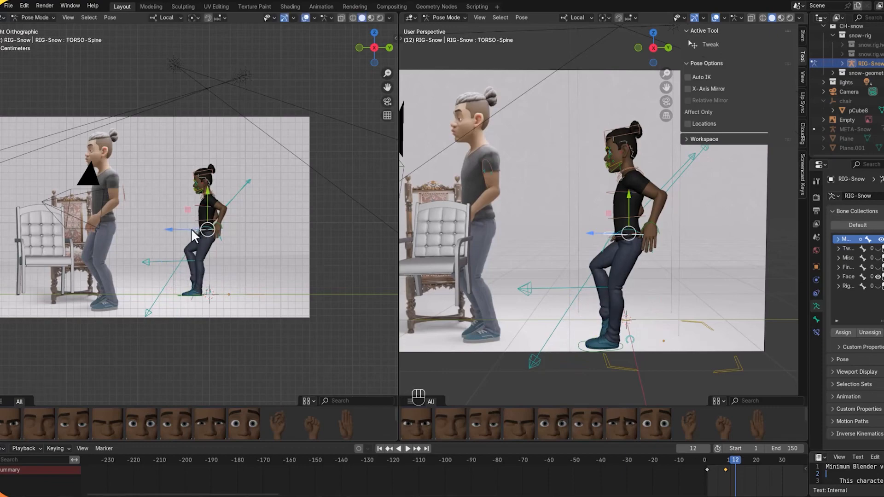
{"action": "left_click_drag", "start_coordinate": [192, 228], "coordinate": [178, 229]}
Step: Move the left wrist IK control forward about 0.45 m in front of the hip and keyframe all rig controls at frame 12
{"action": "left_click", "coordinate": [216, 222]}
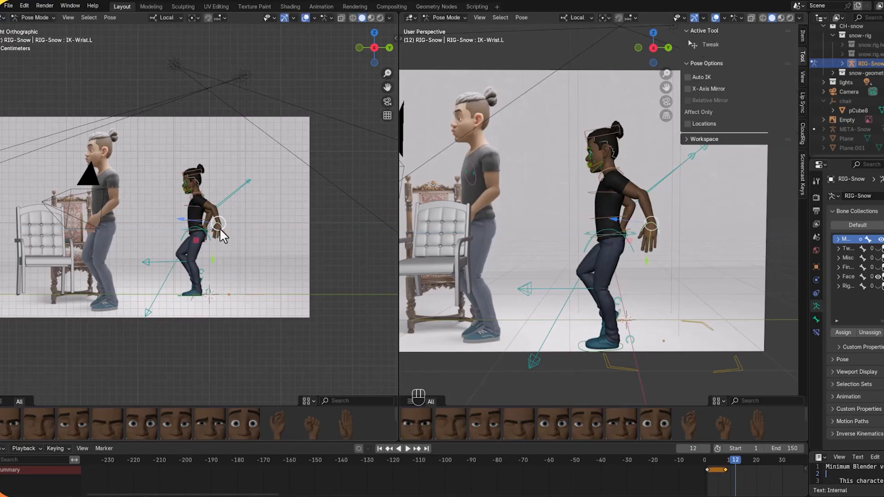
{"action": "key", "text": "g"}
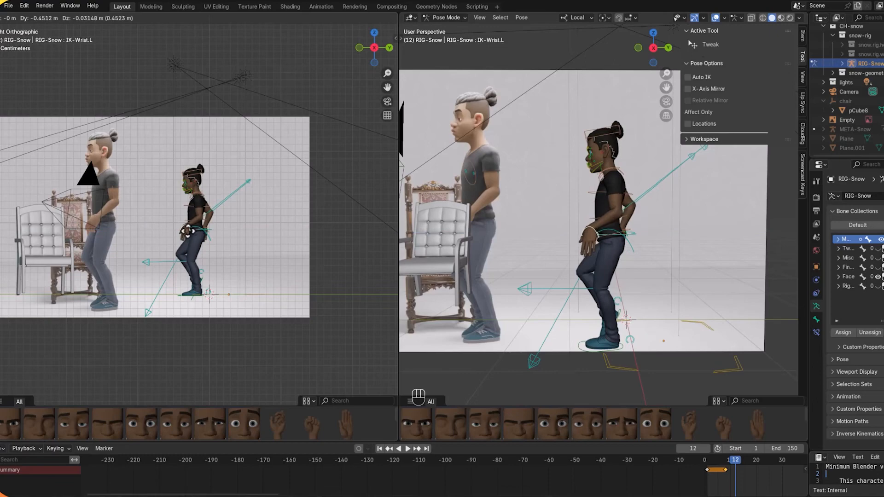
{"action": "left_click", "coordinate": [189, 233]}
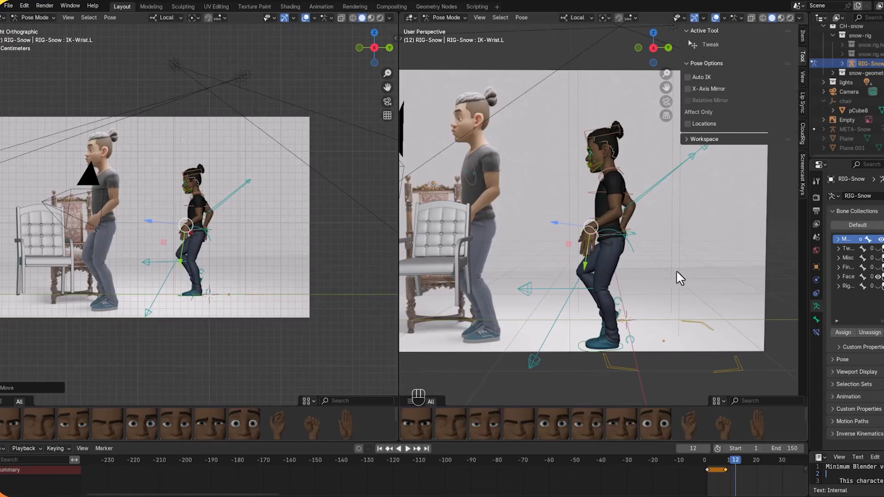
{"action": "mouse_move", "coordinate": [676, 270]}
{"action": "middle_mouse_down"}
{"action": "mouse_move", "coordinate": [634, 278]}
{"action": "mouse_move", "coordinate": [606, 265]}
{"action": "mouse_move", "coordinate": [678, 271]}
{"action": "middle_mouse_up"}
{"action": "key", "text": "a"}
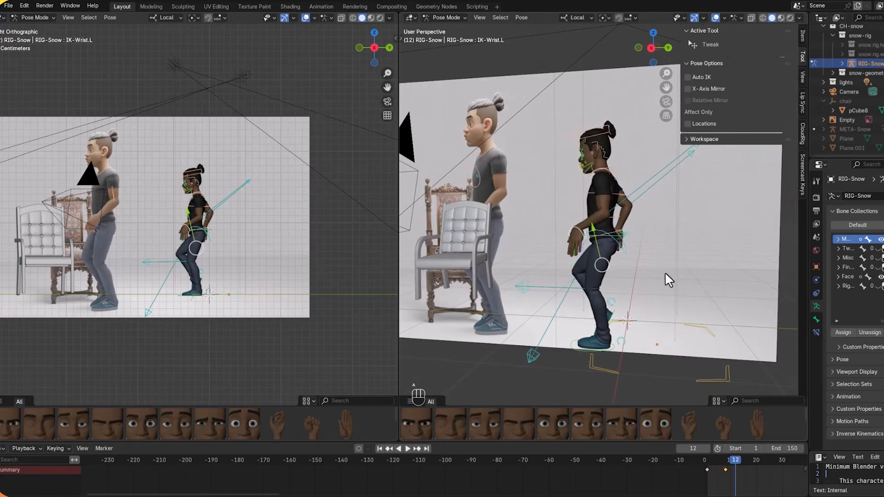
{"action": "key", "text": "i"}
Step: At frame 15, move the right foot IK control forward ahead of the left foot and offset it slightly sideways
{"action": "mouse_move", "coordinate": [749, 462]}
{"action": "left_mouse_down"}
{"action": "mouse_move", "coordinate": [697, 464]}
{"action": "mouse_move", "coordinate": [763, 458]}
{"action": "mouse_move", "coordinate": [736, 454]}
{"action": "mouse_move", "coordinate": [744, 454]}
{"action": "left_mouse_up"}
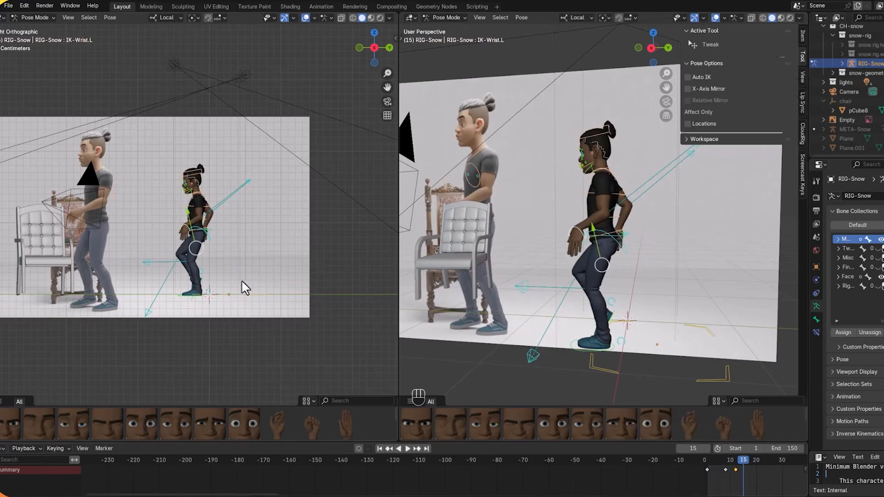
{"action": "left_click", "coordinate": [611, 322]}
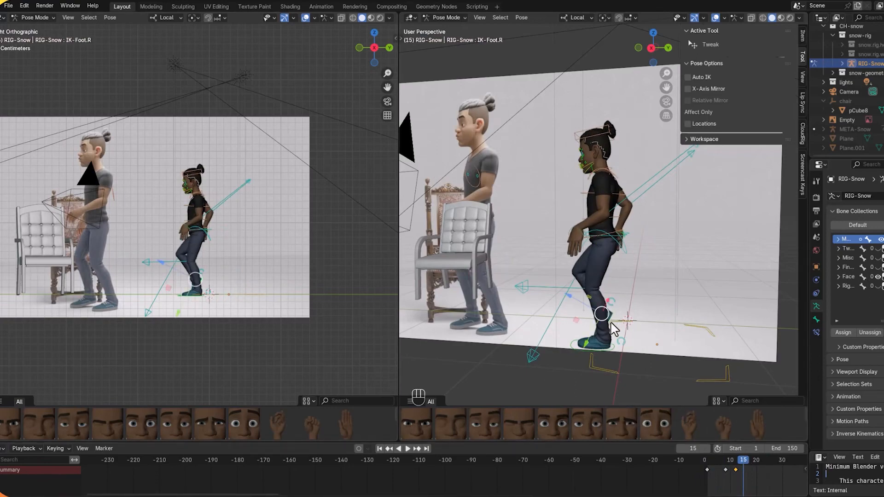
{"action": "key", "text": "g"}
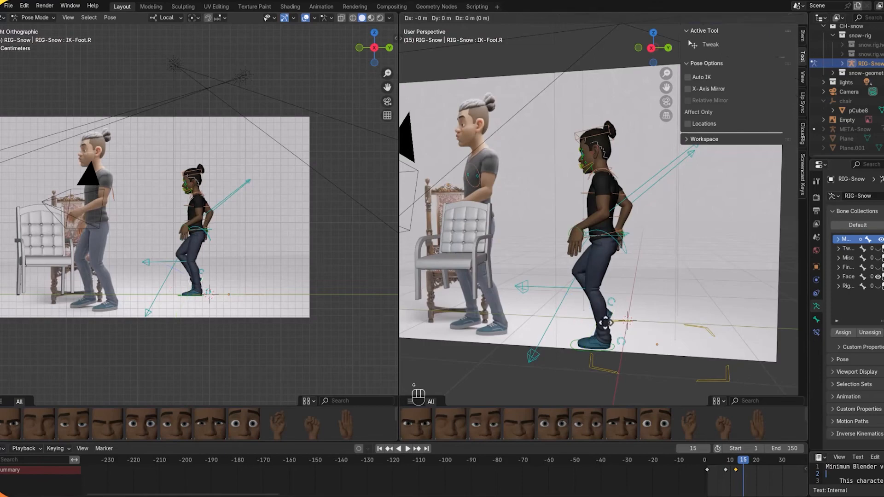
{"action": "left_click", "coordinate": [572, 321]}
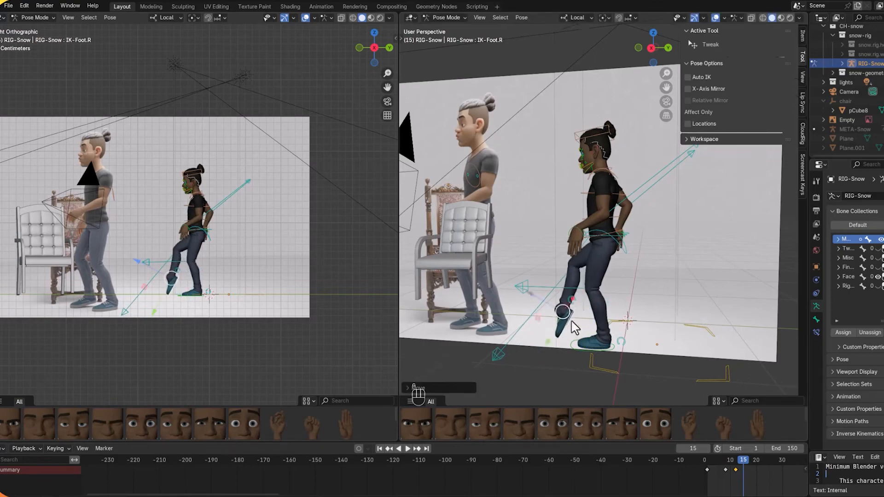
{"action": "middle_click_drag", "start_coordinate": [659, 314], "coordinate": [571, 306]}
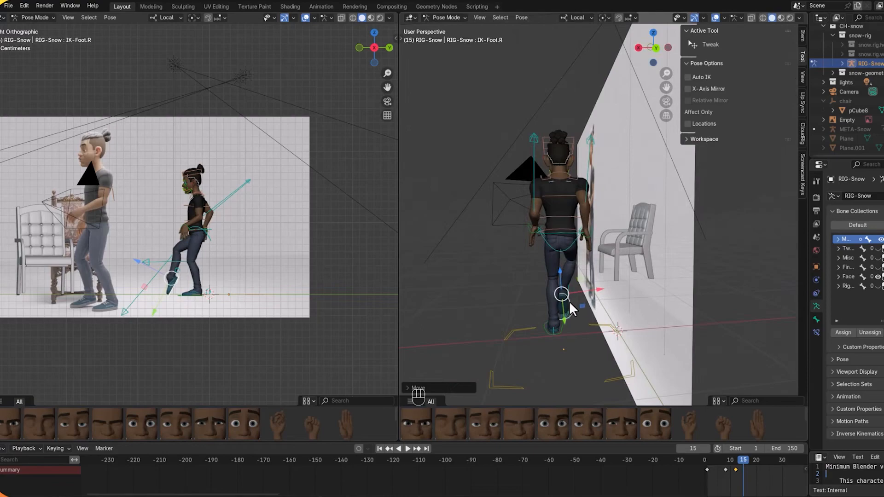
{"action": "left_click_drag", "start_coordinate": [568, 300], "coordinate": [582, 302]}
Step: Clear the right foot IK control's rotation and lower it along its local Z axis to plant the foot on the floor
{"action": "middle_click_drag", "start_coordinate": [601, 318], "coordinate": [695, 309]}
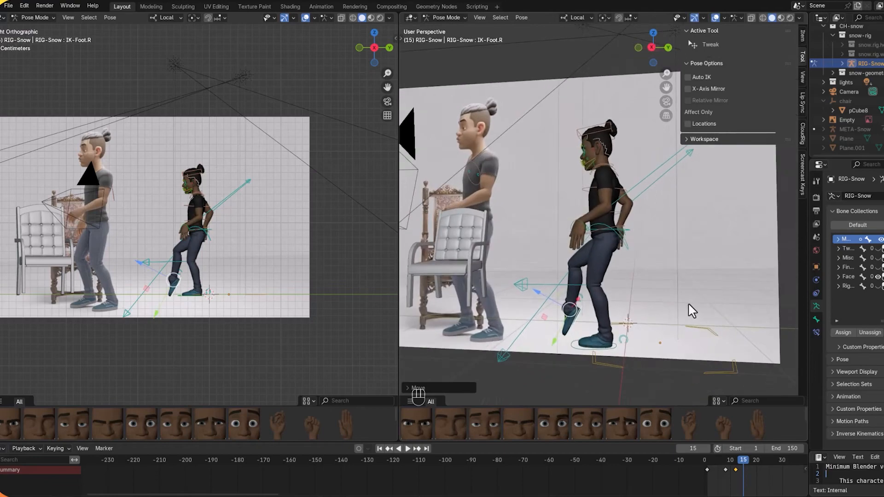
{"action": "key", "text": "alt+r"}
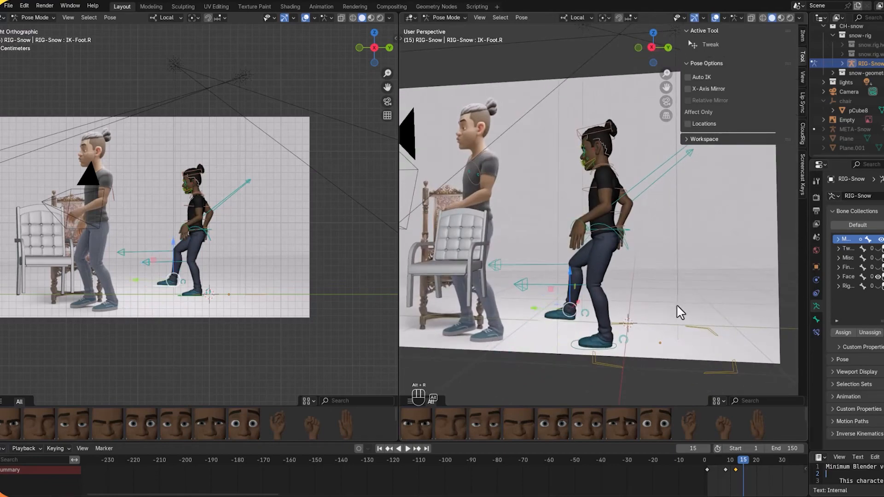
{"action": "left_click_drag", "start_coordinate": [573, 291], "coordinate": [563, 302]}
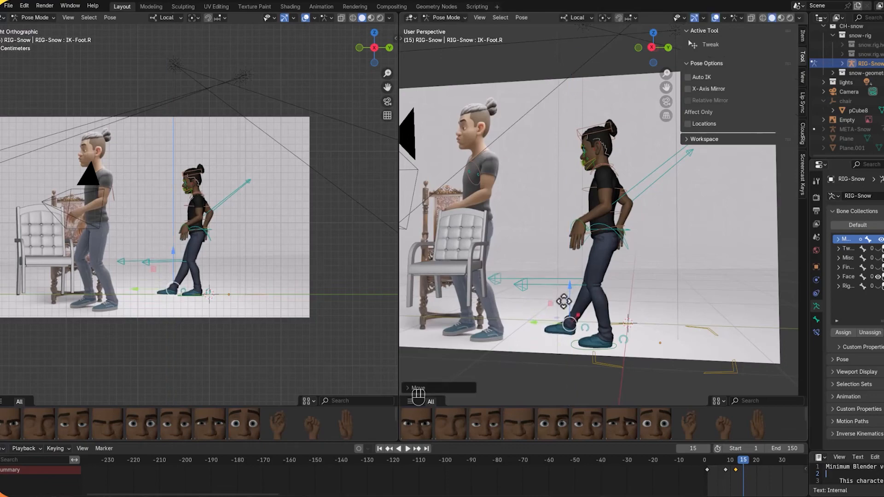
Step: Move the torso control forward about 0.23 m so the hips sit between the two planted feet
{"action": "left_click", "coordinate": [202, 230]}
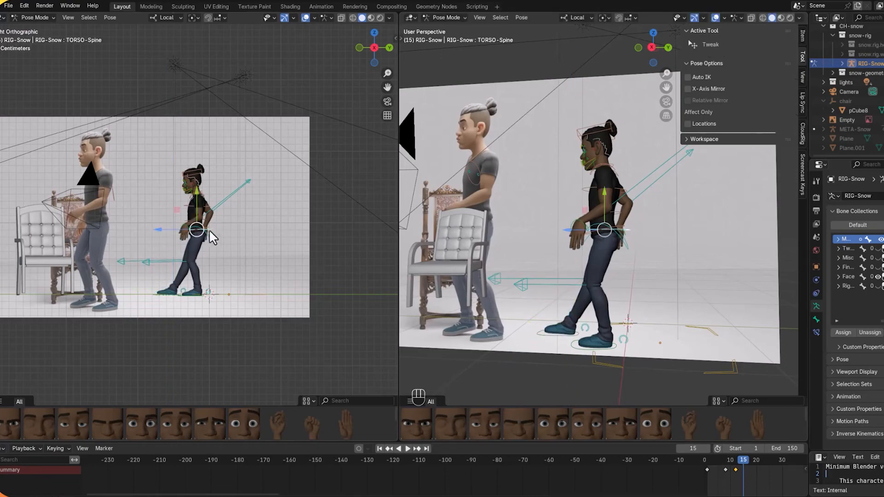
{"action": "key", "text": "g"}
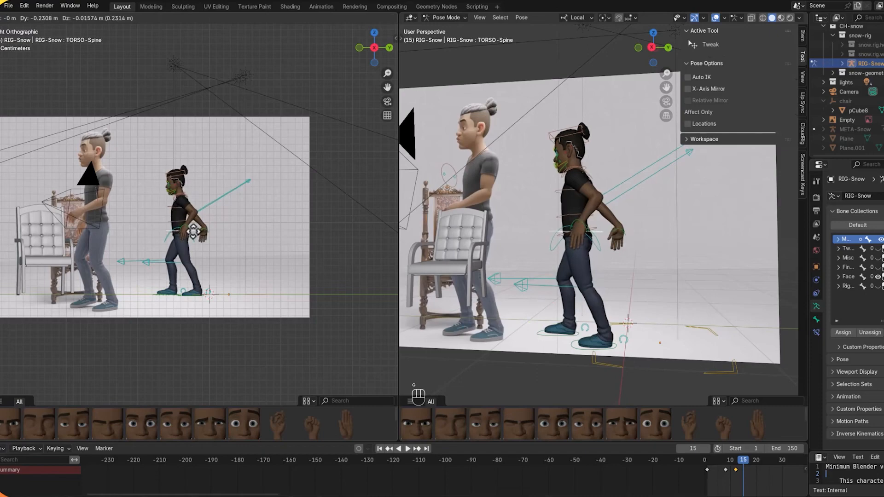
{"action": "left_click", "coordinate": [192, 231]}
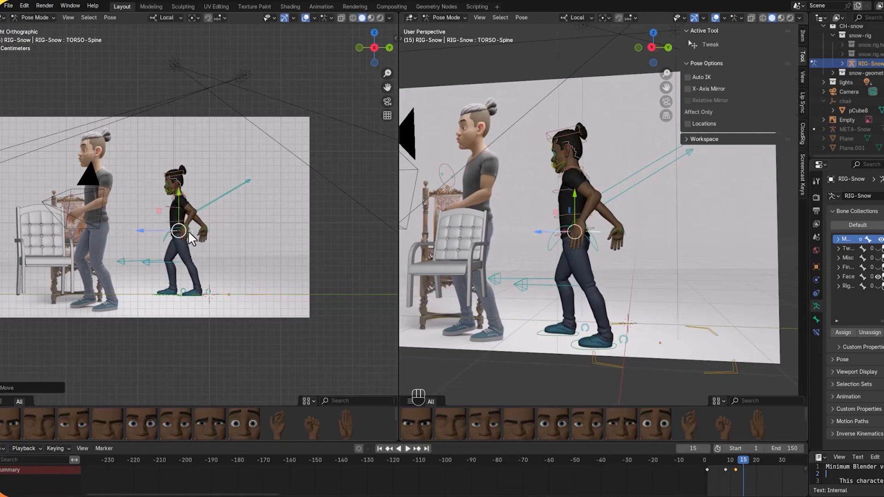
Step: Move the left wrist IK control about 0.3 m forward and up in front of the waist
{"action": "left_click", "coordinate": [185, 226]}
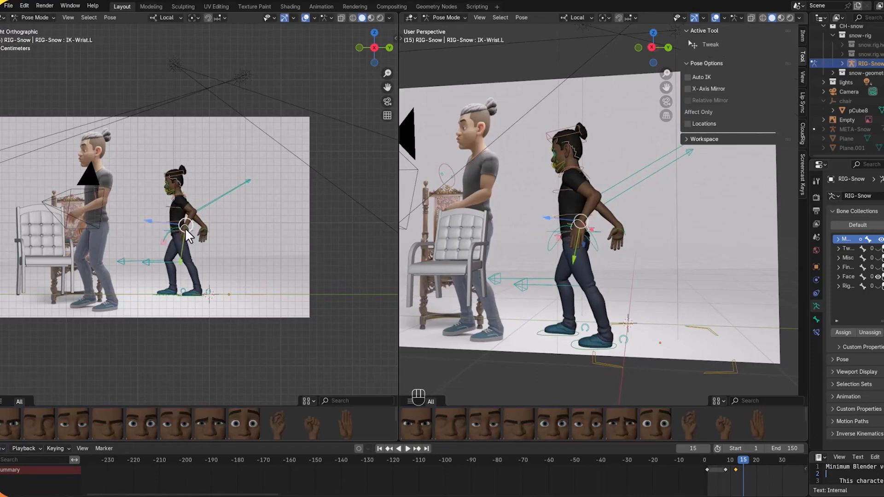
{"action": "key", "text": "g"}
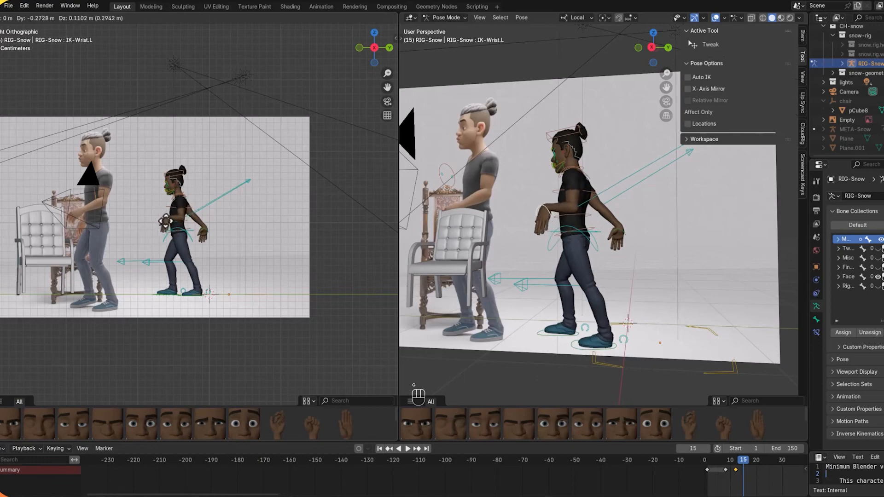
{"action": "left_click", "coordinate": [161, 220]}
Step: Rotate the left wrist IK control so the hand points forward, and lower it by about 0.1 m
{"action": "key", "text": "r"}
{"action": "key", "text": "r"}
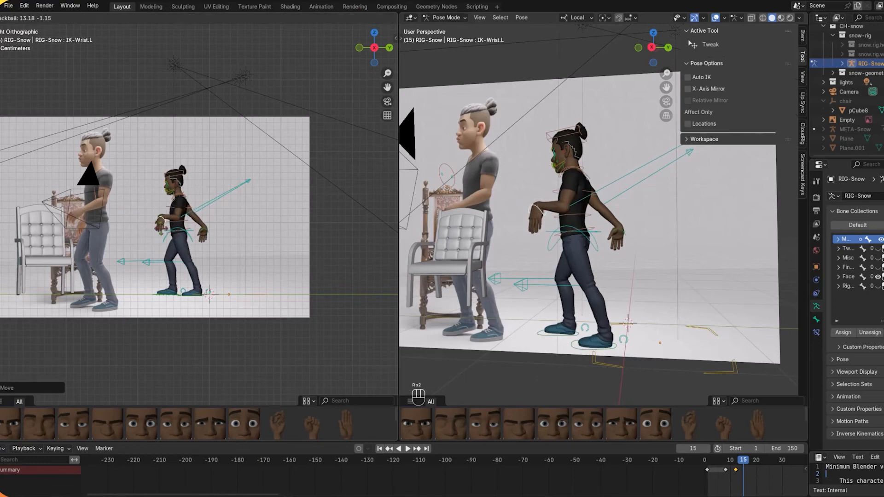
{"action": "left_click", "coordinate": [166, 236]}
{"action": "key", "text": "r"}
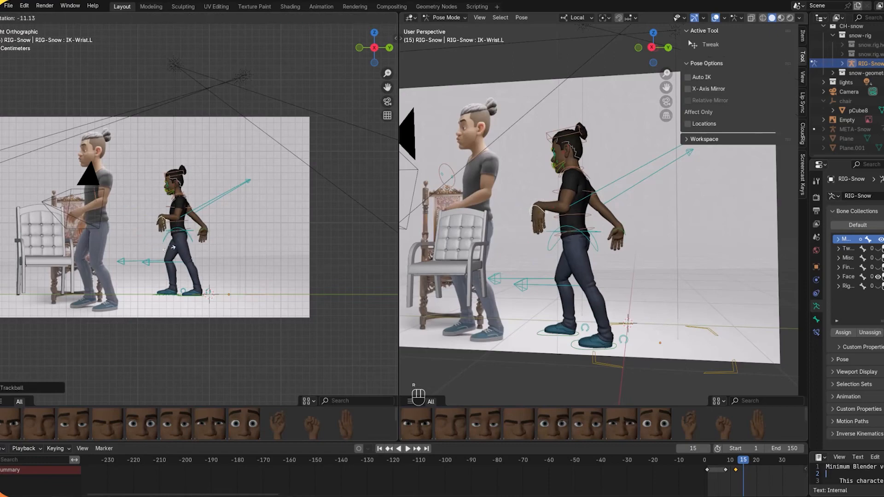
{"action": "left_click", "coordinate": [120, 242]}
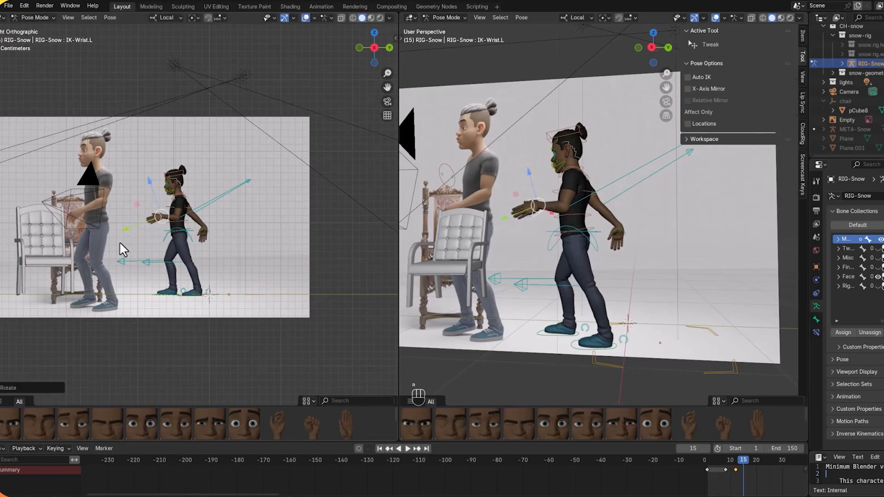
{"action": "key", "text": "g"}
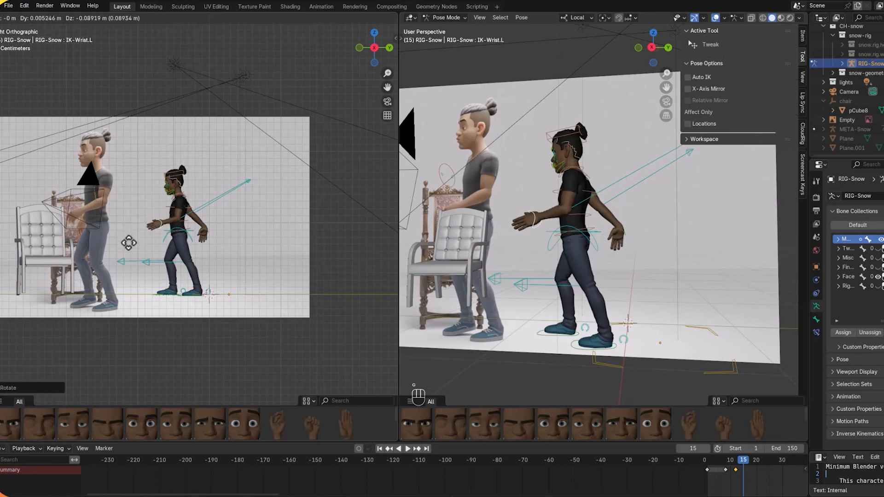
{"action": "left_click", "coordinate": [129, 246]}
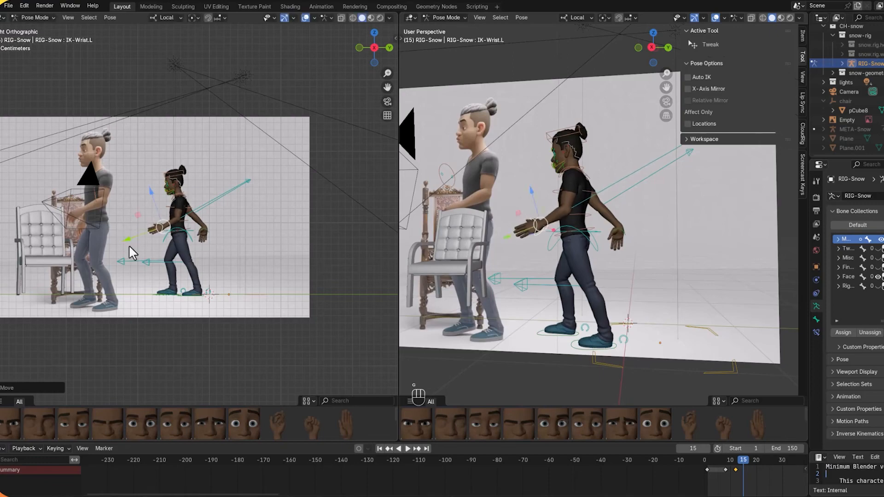
Step: Swing the right wrist IK control forward about 0.4 m so the hand rests in front of the hip
{"action": "left_click", "coordinate": [204, 228]}
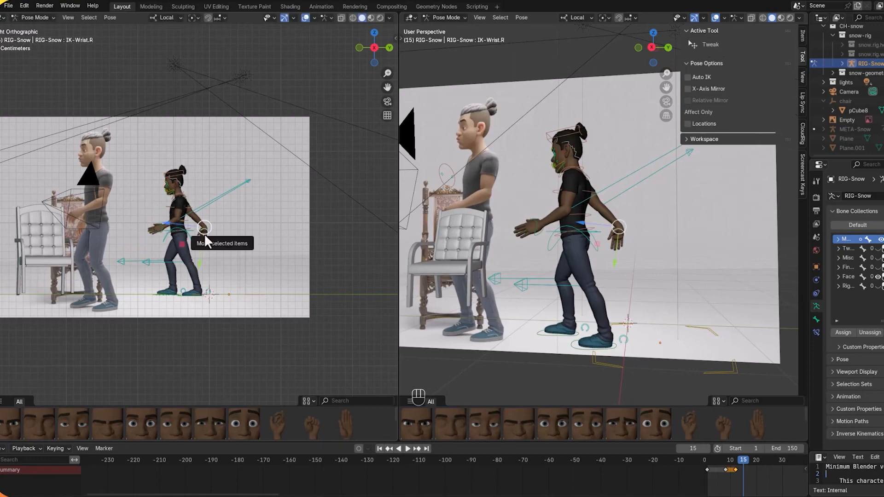
{"action": "key", "text": "g"}
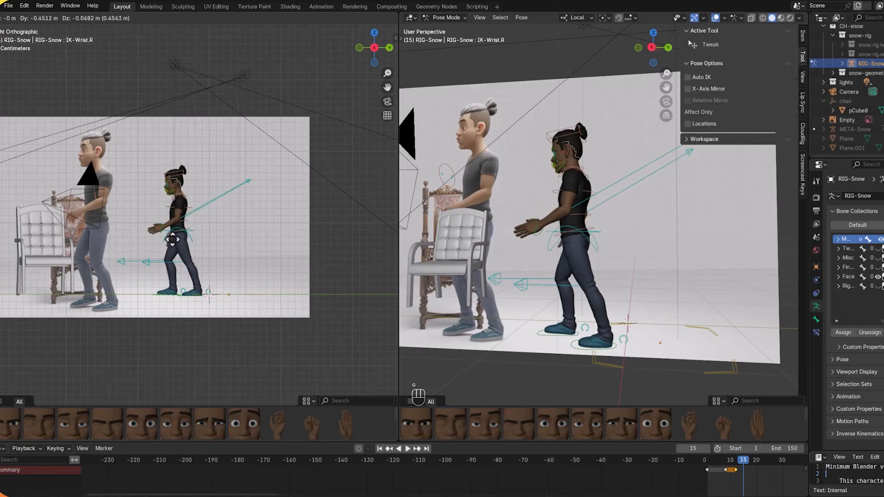
{"action": "left_click", "coordinate": [177, 253]}
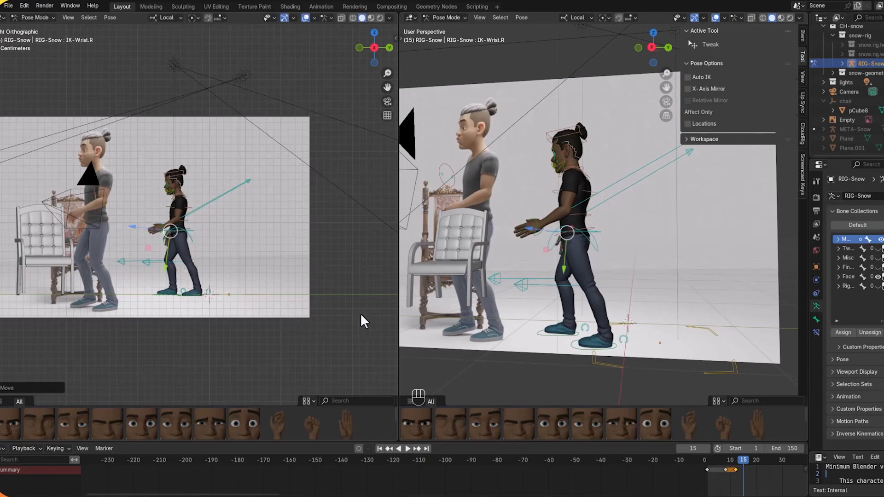
Step: Keyframe all rig controls at frame 15, leaving the existing keyframes undeleted
{"action": "key", "text": "alt+a"}
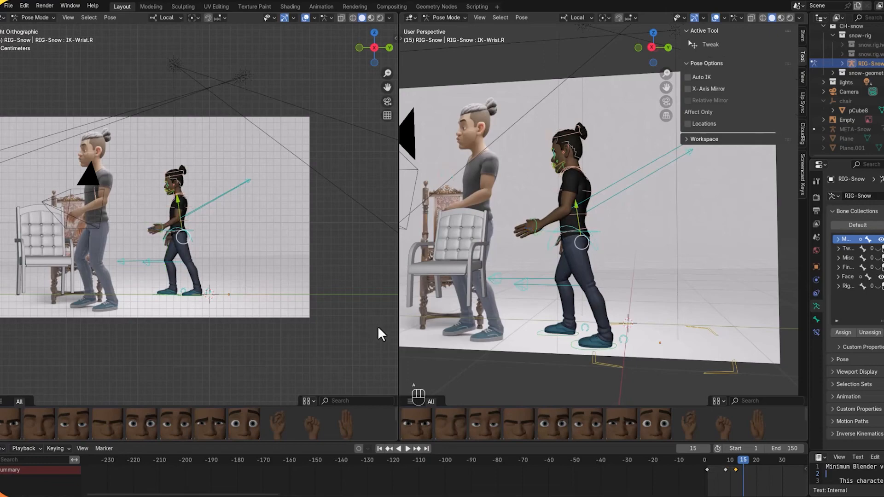
{"action": "key", "text": "alt+i"}
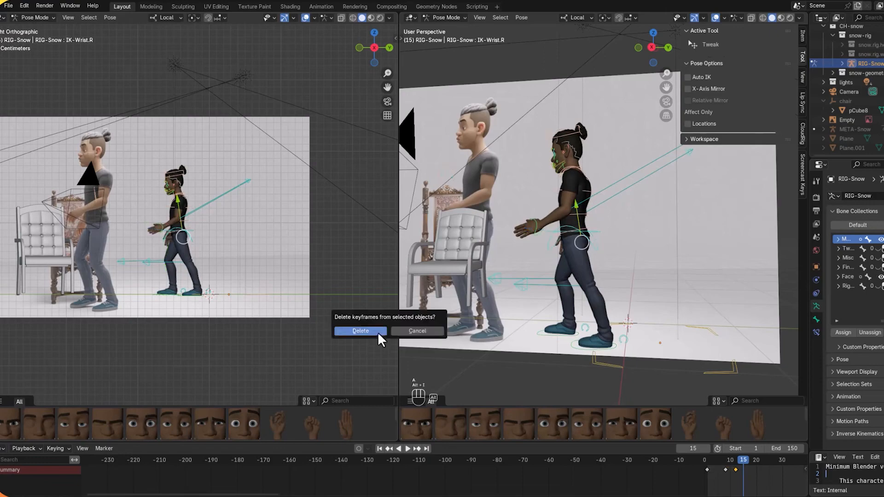
{"action": "left_click", "coordinate": [403, 335]}
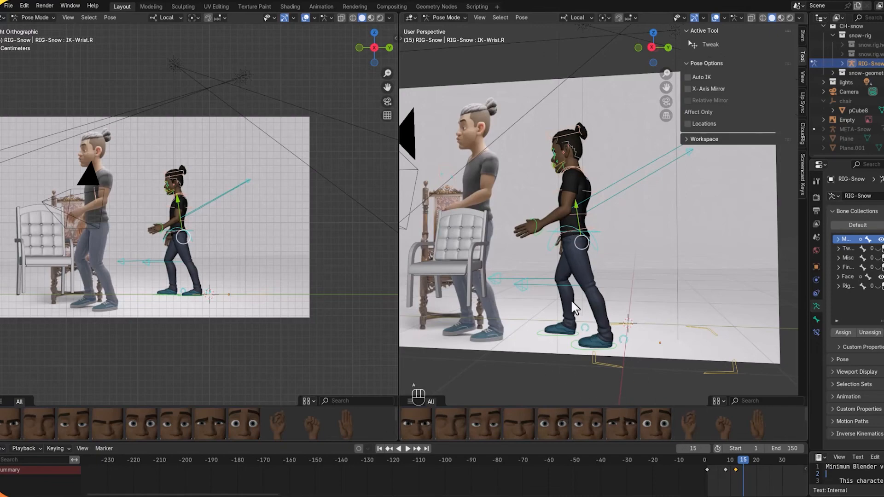
{"action": "key", "text": "i"}
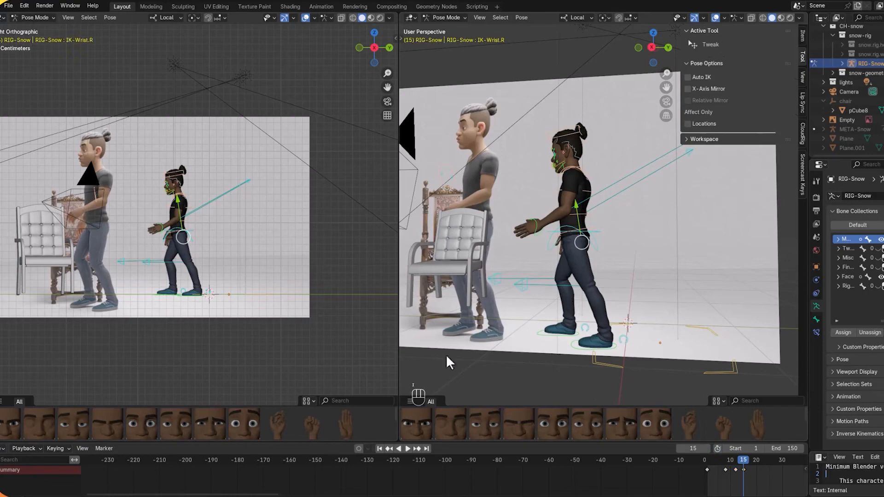
Step: Scrub the reference video forward to the pose leaning toward the chair and stop at frame 23
{"action": "mouse_move", "coordinate": [743, 462]}
{"action": "left_mouse_down"}
{"action": "mouse_move", "coordinate": [720, 465]}
{"action": "mouse_move", "coordinate": [771, 466]}
{"action": "mouse_move", "coordinate": [756, 469]}
{"action": "left_mouse_up"}
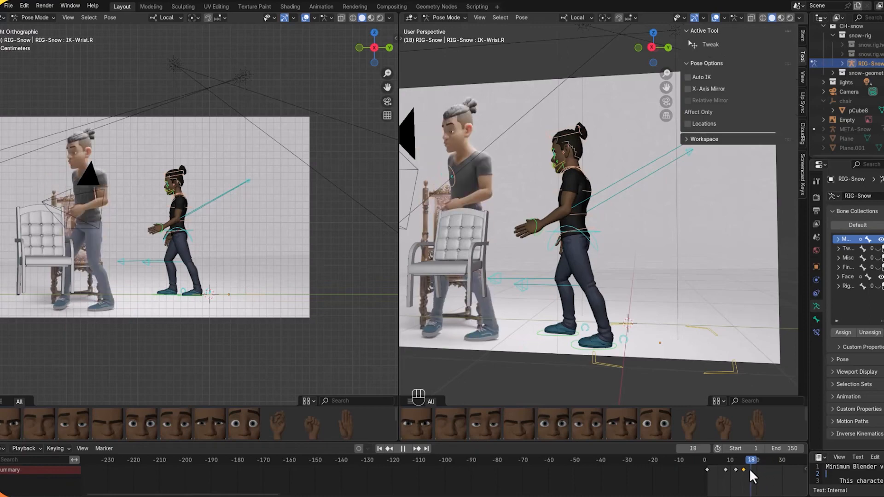
{"action": "left_click_drag", "start_coordinate": [755, 468], "coordinate": [759, 468]}
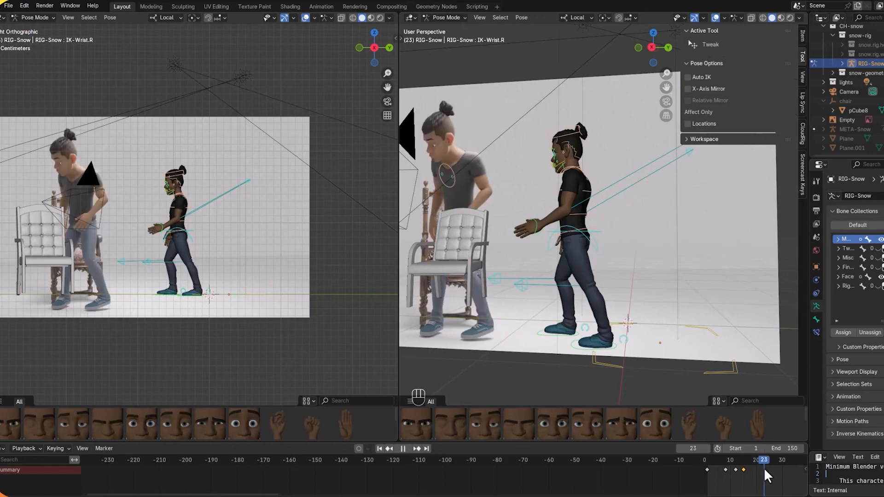
{"action": "left_click_drag", "start_coordinate": [764, 468], "coordinate": [764, 467]}
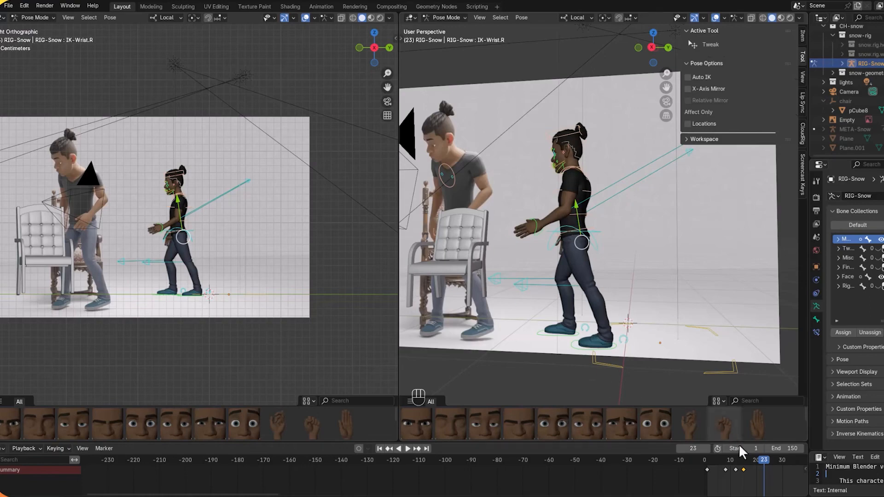
Step: Go to frame 19 and move the right foot IK control forward about 0.28 m
{"action": "mouse_move", "coordinate": [762, 460]}
{"action": "left_mouse_down"}
{"action": "mouse_move", "coordinate": [742, 467]}
{"action": "mouse_move", "coordinate": [753, 466]}
{"action": "left_mouse_up"}
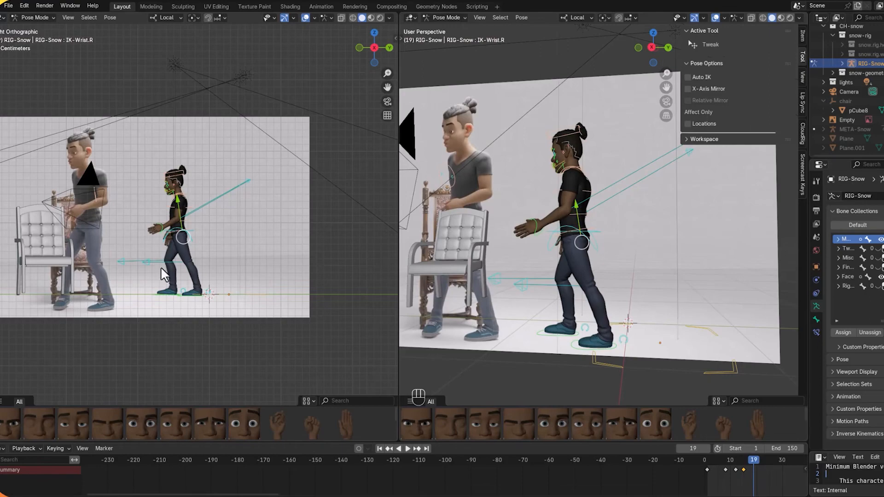
{"action": "scroll", "coordinate": [190, 286], "scroll_direction": "up", "scroll_amount": 1}
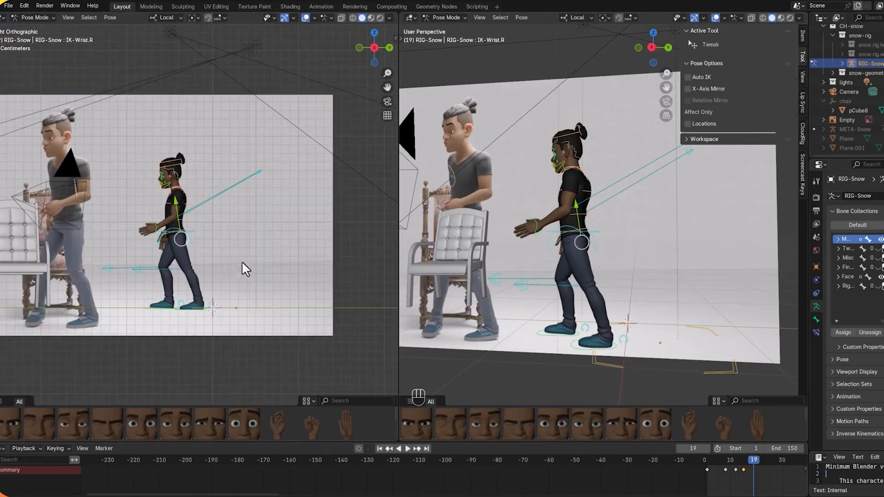
{"action": "middle_click_drag", "start_coordinate": [242, 263], "coordinate": [350, 259], "text": "shift"}
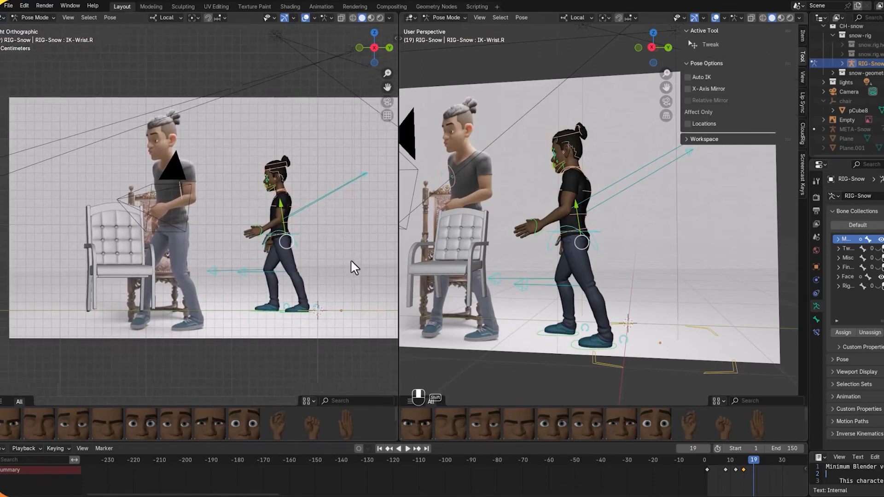
{"action": "left_click", "coordinate": [271, 309]}
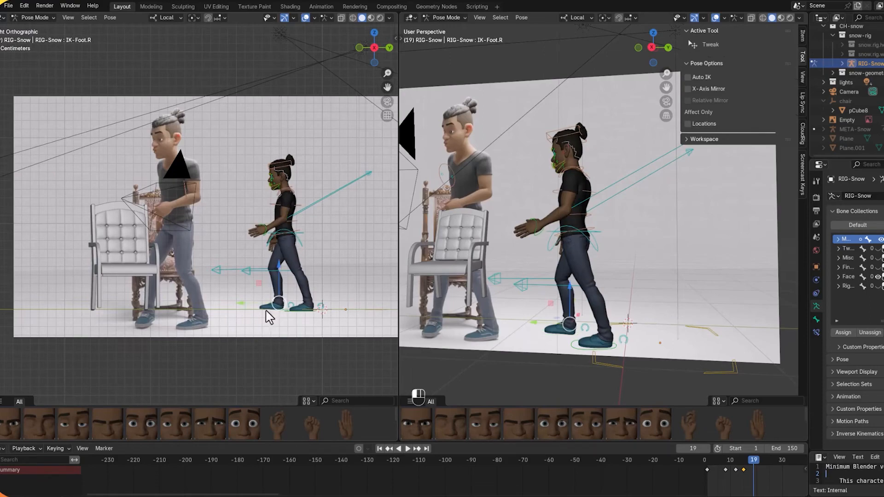
{"action": "key", "text": "g"}
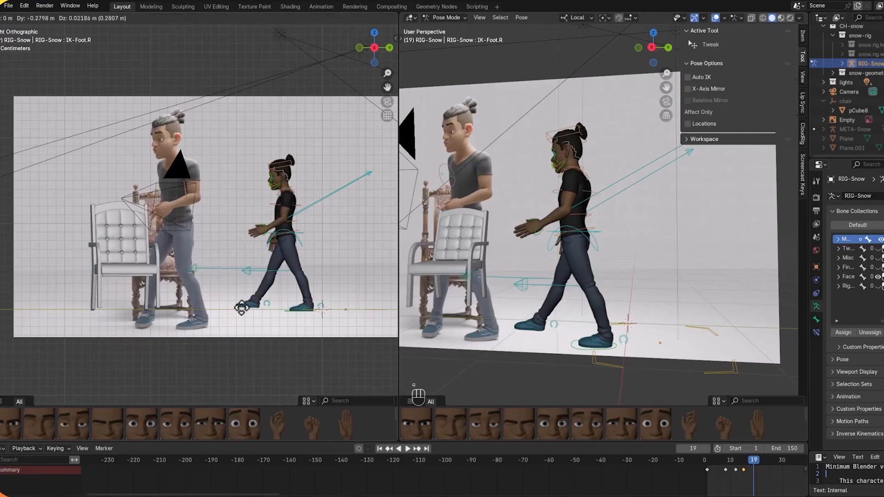
{"action": "left_click", "coordinate": [243, 310]}
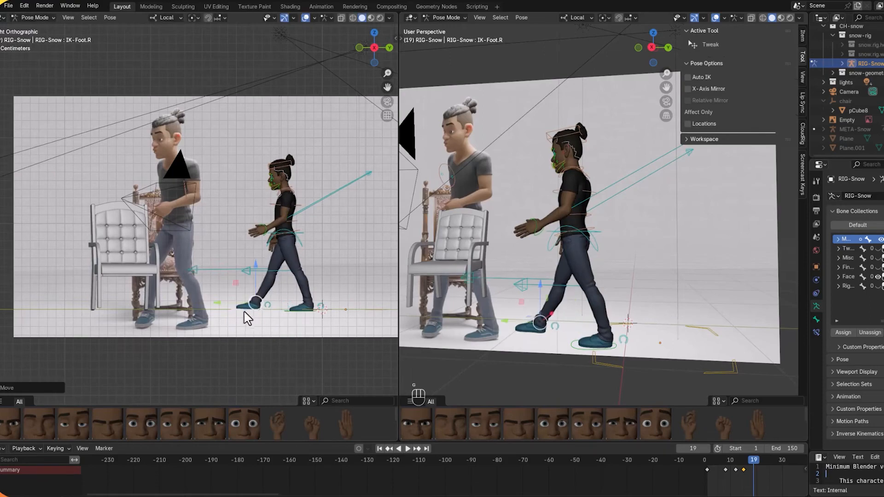
Step: Turn the right foot IK control about 44 degrees toward the side-view camera with a trackball rotation
{"action": "key", "text": "r"}
{"action": "key", "text": "r"}
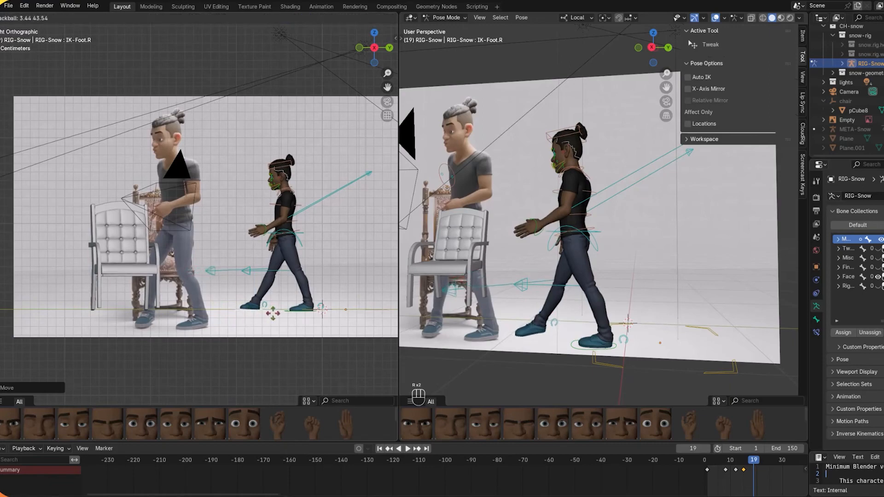
{"action": "key", "text": "Escape"}
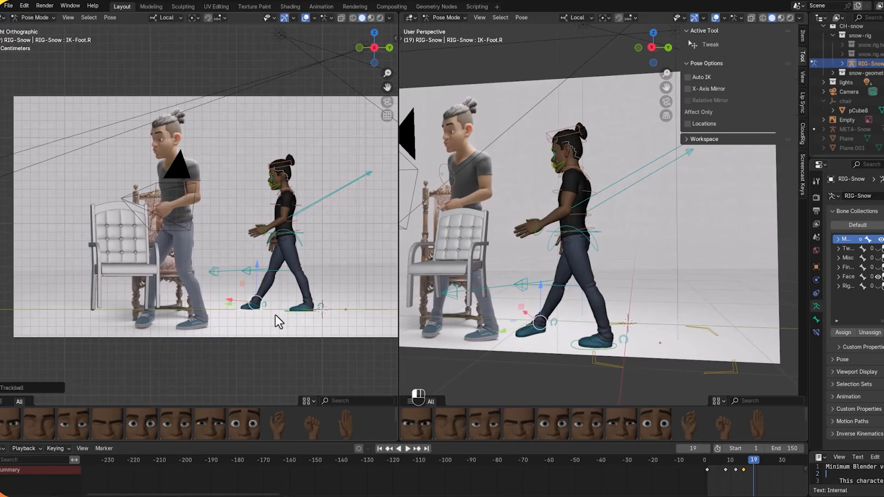
{"action": "left_click", "coordinate": [297, 318]}
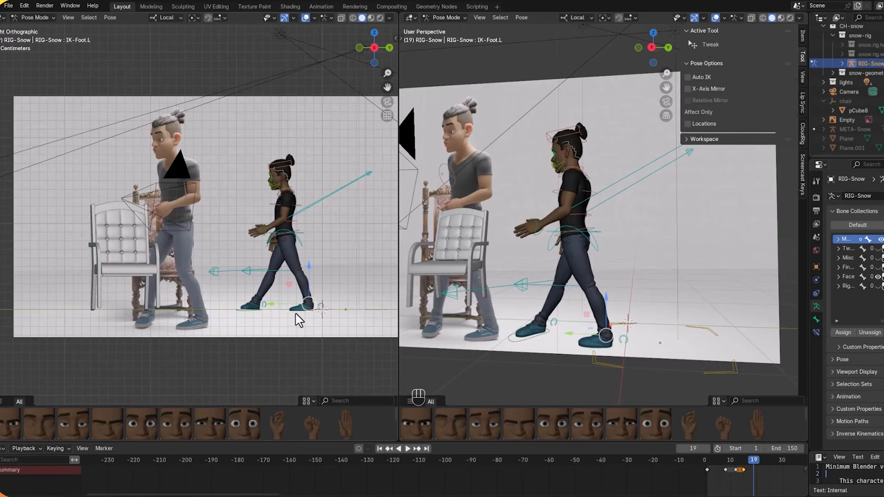
{"action": "key", "text": "r"}
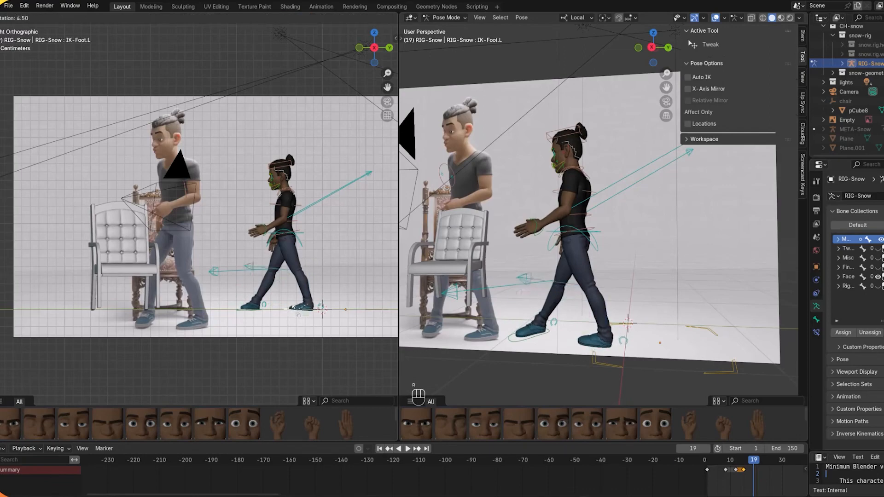
{"action": "key", "text": "g"}
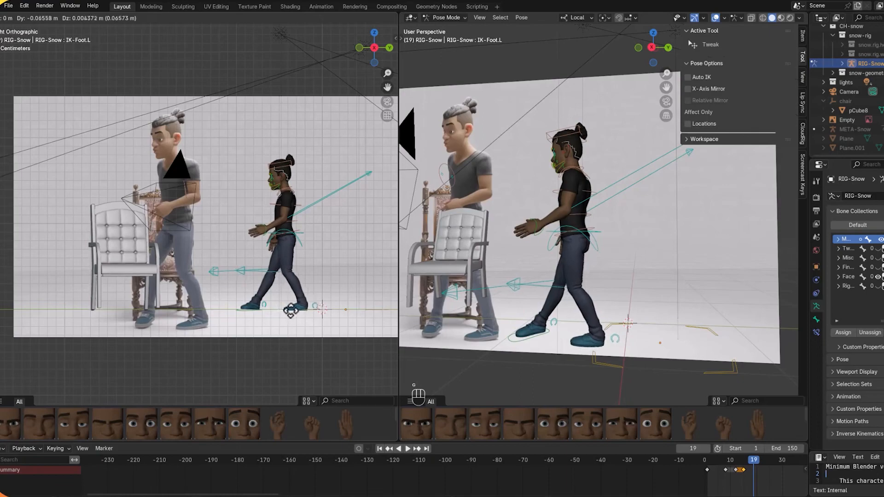
{"action": "left_click", "coordinate": [298, 312]}
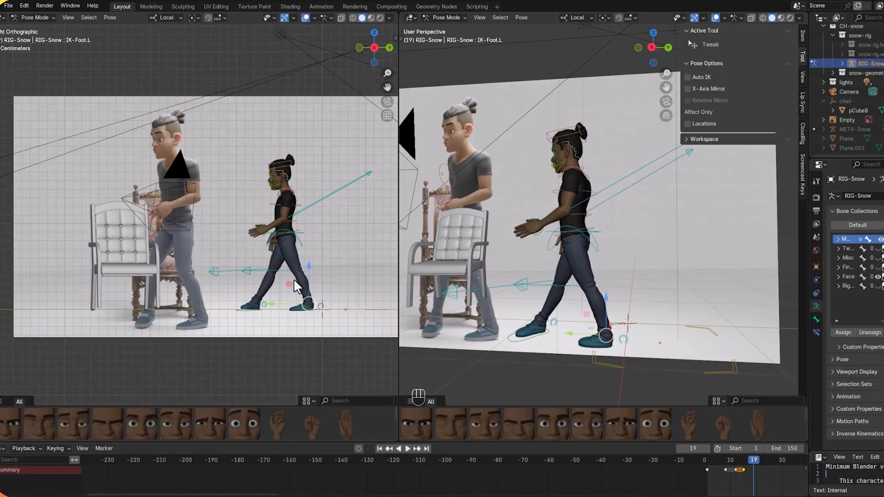
{"action": "left_click", "coordinate": [292, 231]}
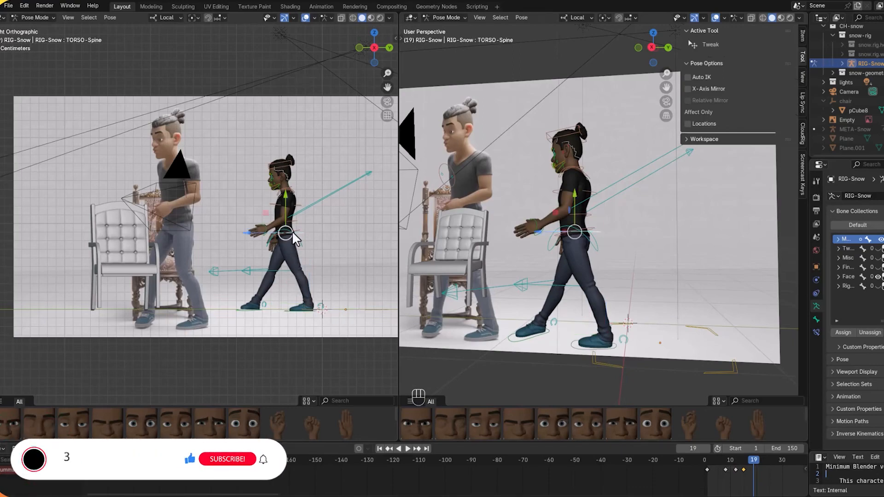
{"action": "key", "text": "r"}
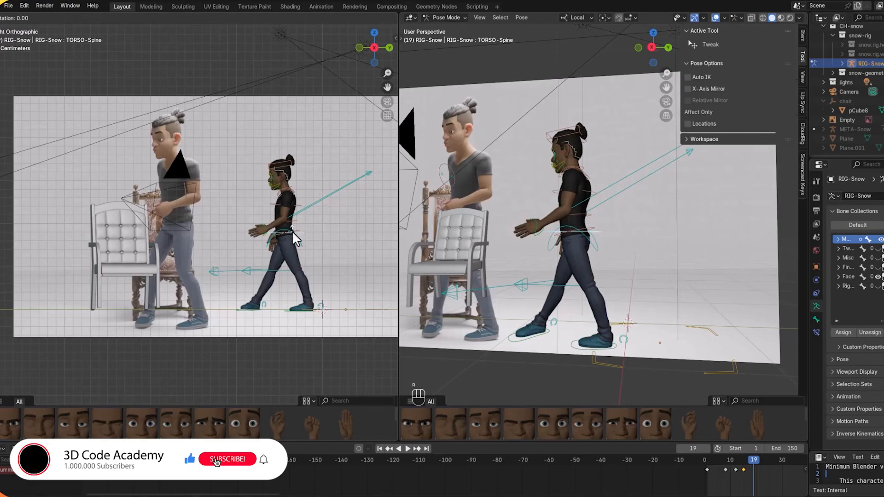
{"action": "key", "text": "z"}
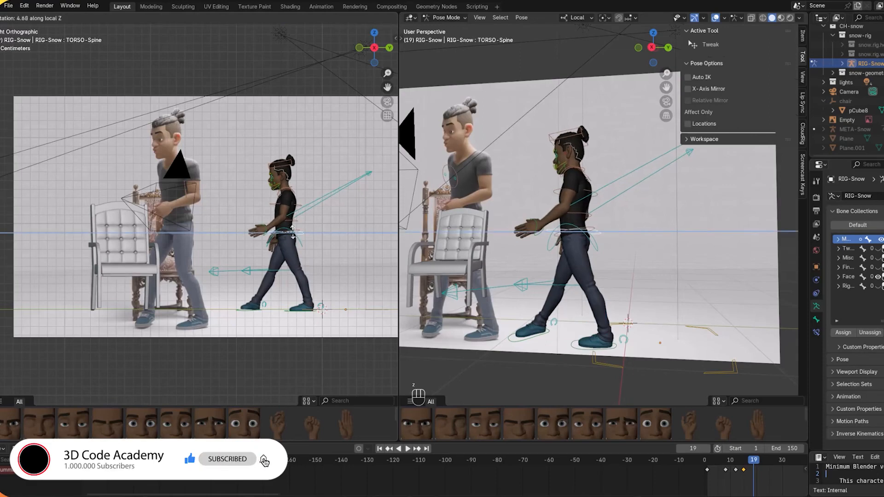
{"action": "right_click", "coordinate": [286, 230]}
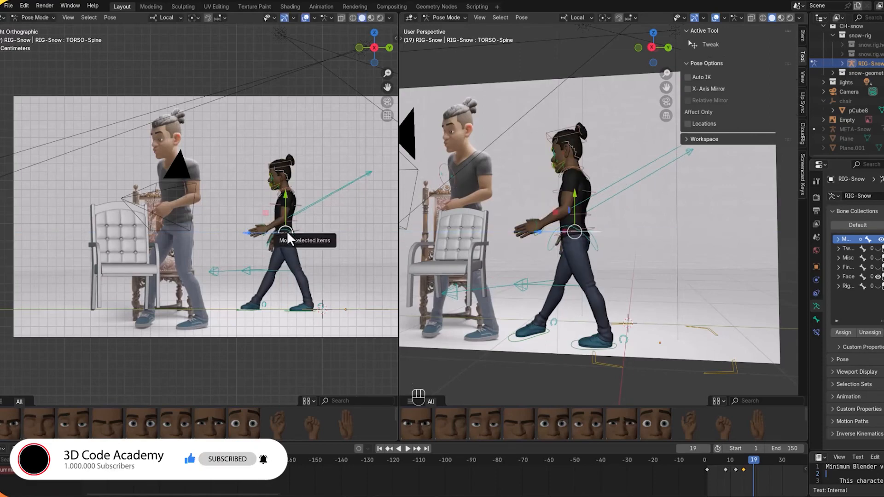
Step: Turn the torso spine control about 55 degrees with a trackball rotation so the chest and face point toward the side-view camera
{"action": "key", "text": "r"}
{"action": "key", "text": "r"}
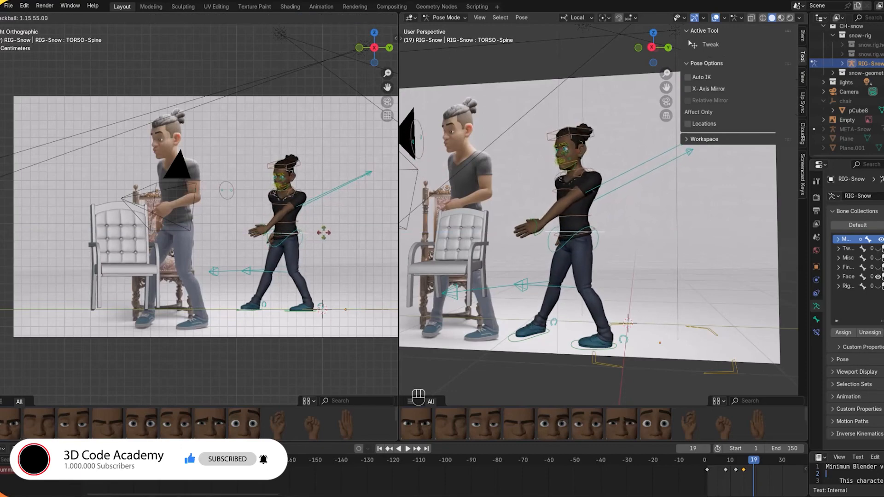
{"action": "left_click", "coordinate": [267, 234]}
Step: Move the left wrist IK control back about 0.37 m and rotate it so the hand hangs down beside the hip
{"action": "left_click", "coordinate": [265, 226]}
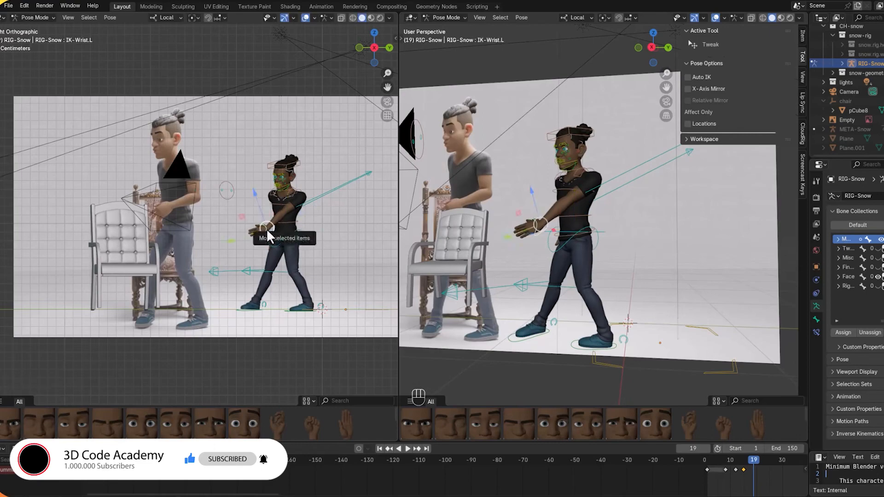
{"action": "key", "text": "g"}
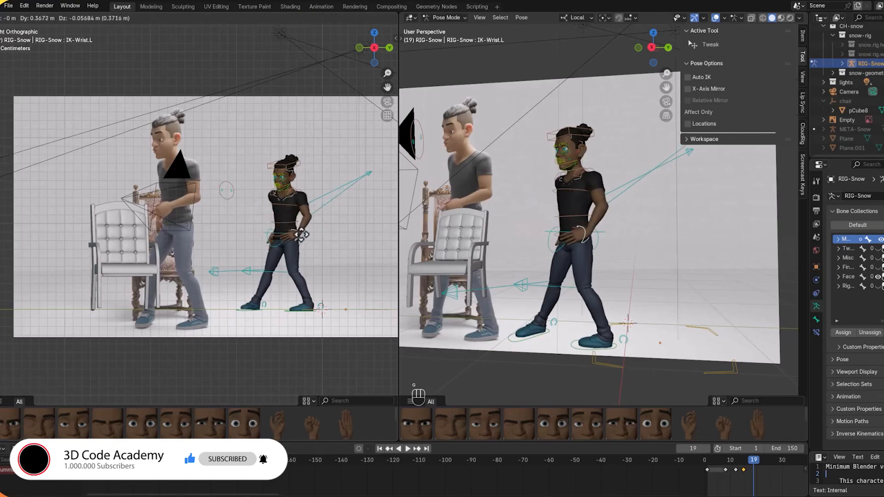
{"action": "left_click", "coordinate": [303, 233]}
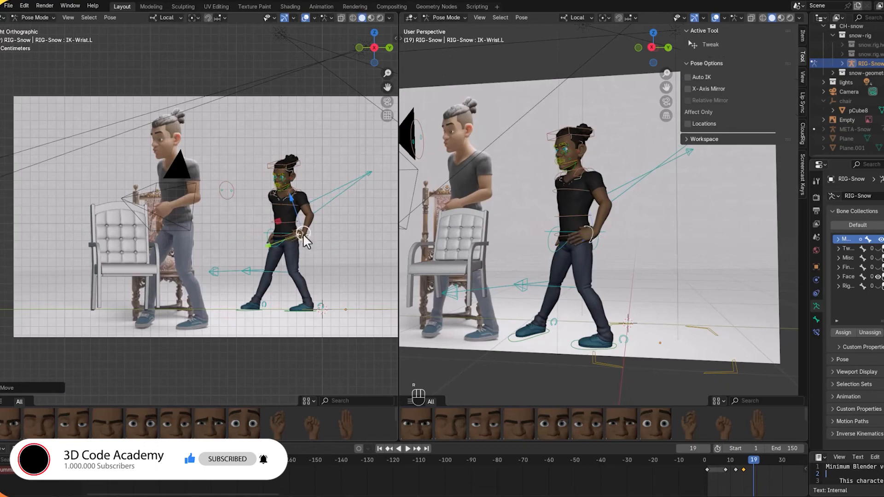
{"action": "key", "text": "r"}
{"action": "left_click", "coordinate": [297, 237]}
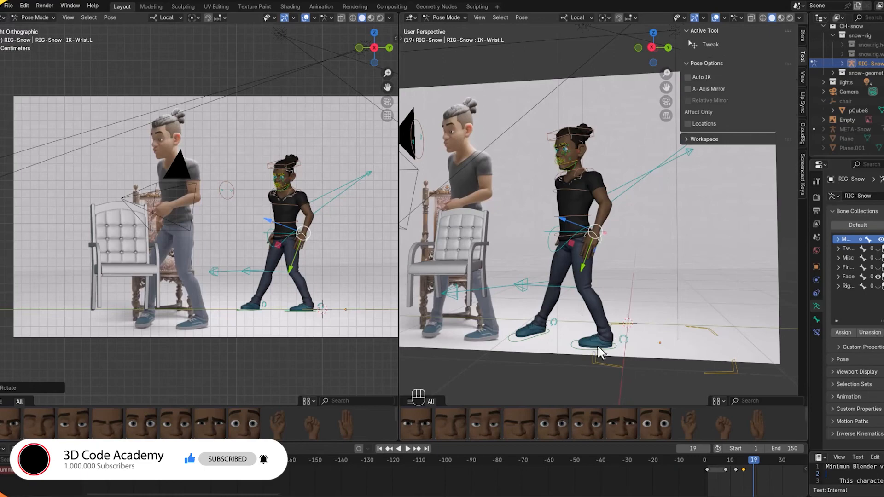
Step: Show the perspective viewport from the back and select all objects in the scene
{"action": "left_click", "coordinate": [665, 275]}
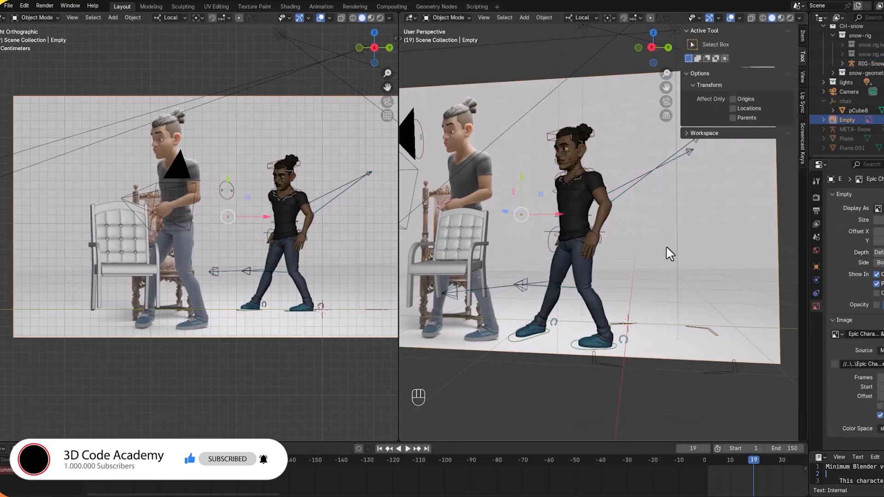
{"action": "key", "text": "ctrl+KP_1"}
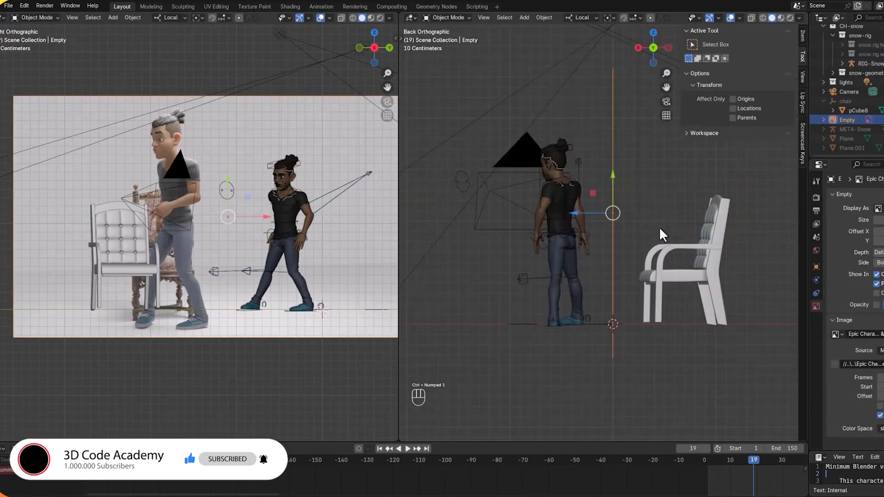
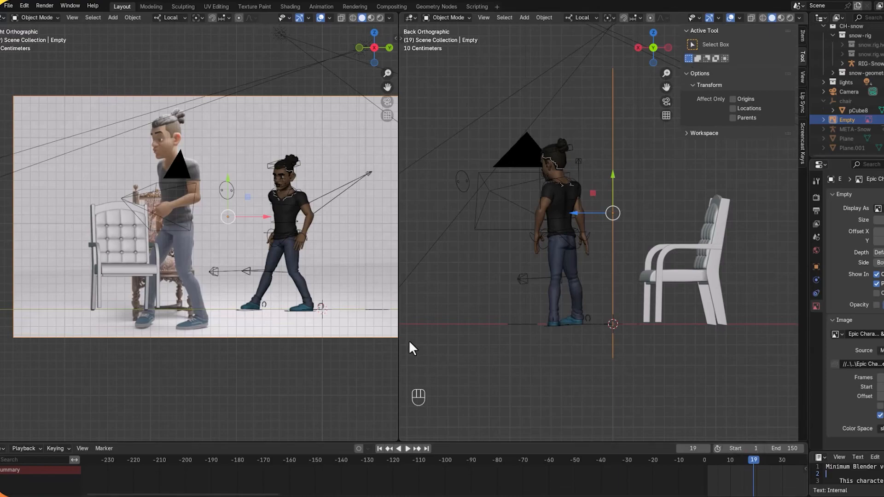
{"action": "scroll", "coordinate": [369, 326], "scroll_direction": "up", "scroll_amount": 2}
{"action": "key", "text": "a"}
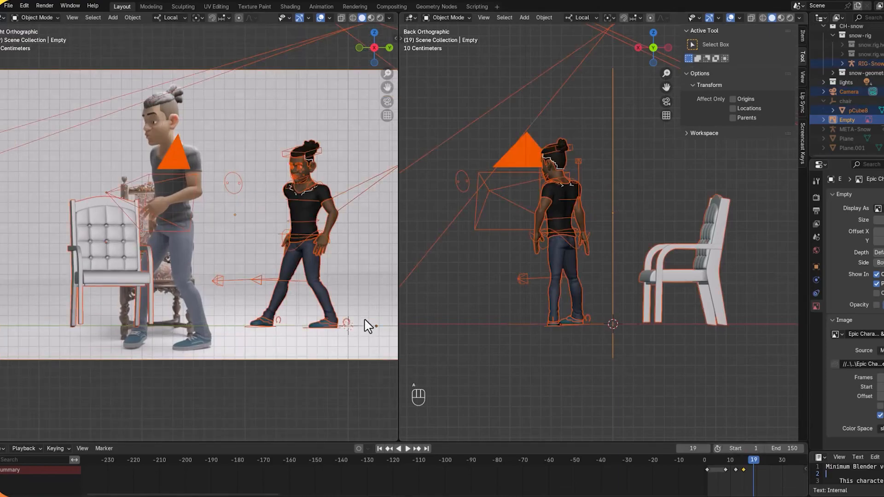
Step: Select all of the Snow rig's pose controls and keyframe the whole pose at frame 19
{"action": "left_click", "coordinate": [326, 337]}
{"action": "left_click", "coordinate": [321, 331]}
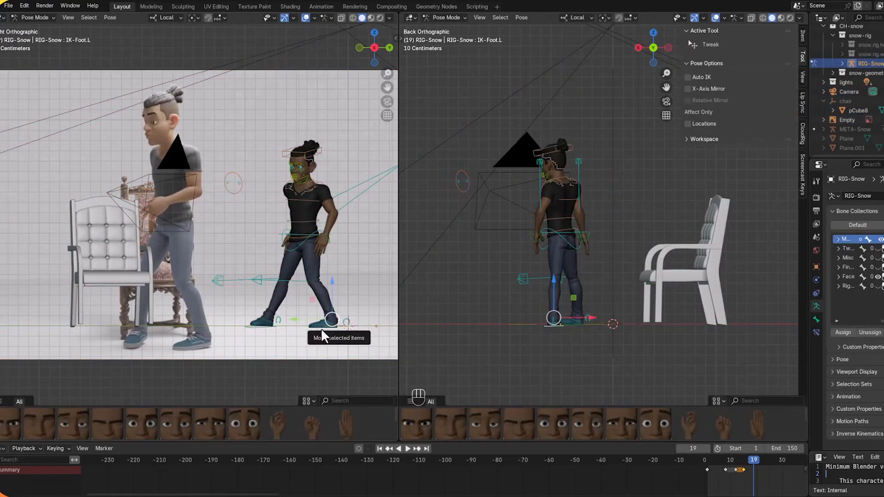
{"action": "key", "text": "a"}
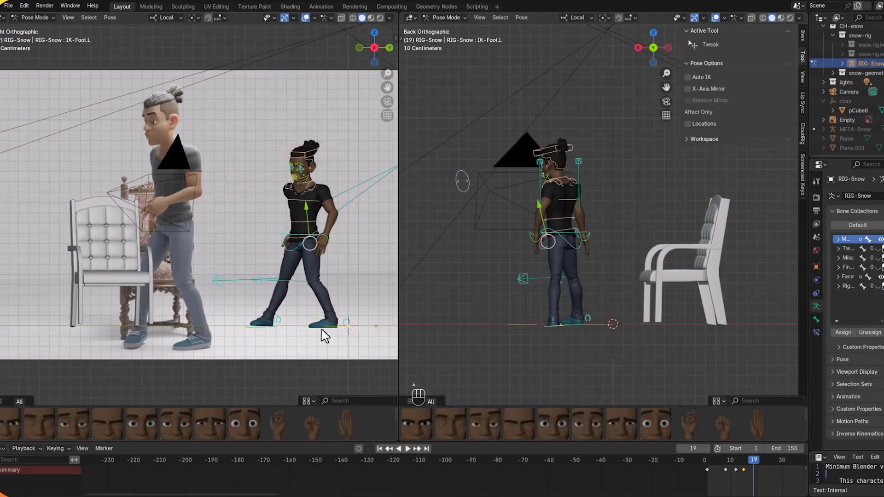
{"action": "key", "text": "i"}
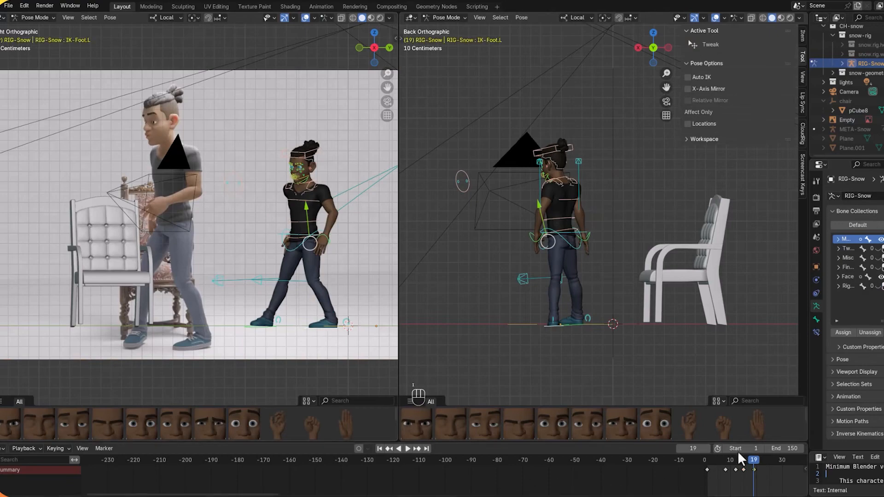
Step: At frame 29, lift the left foot control forward toward the chair and rotate it so the toes point toward the viewer
{"action": "key", "text": "space"}
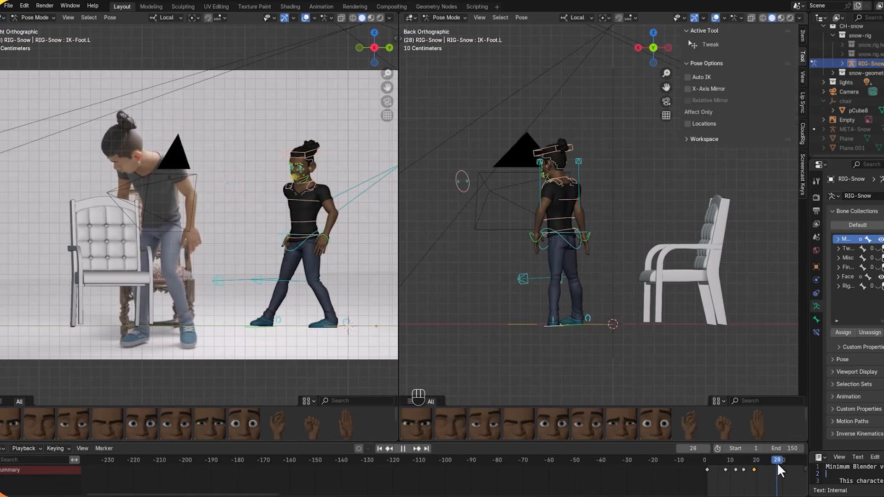
{"action": "mouse_move", "coordinate": [778, 463]}
{"action": "left_mouse_down"}
{"action": "mouse_move", "coordinate": [765, 462]}
{"action": "mouse_move", "coordinate": [779, 463]}
{"action": "left_mouse_up"}
{"action": "middle_click_drag", "start_coordinate": [496, 311], "coordinate": [643, 300]}
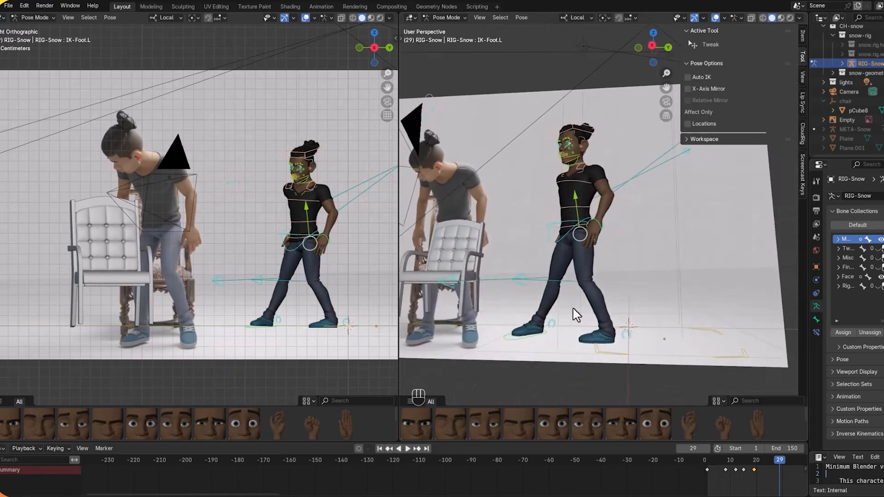
{"action": "middle_click_drag", "start_coordinate": [576, 316], "coordinate": [609, 341]}
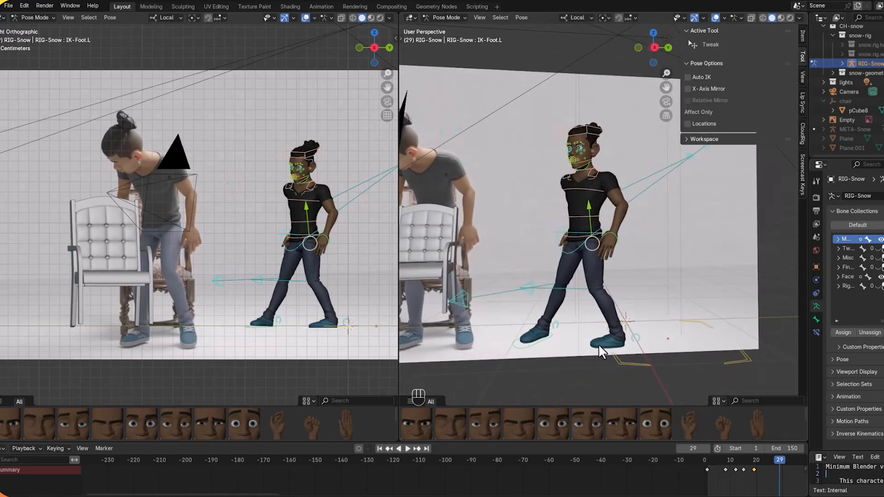
{"action": "left_click", "coordinate": [606, 347]}
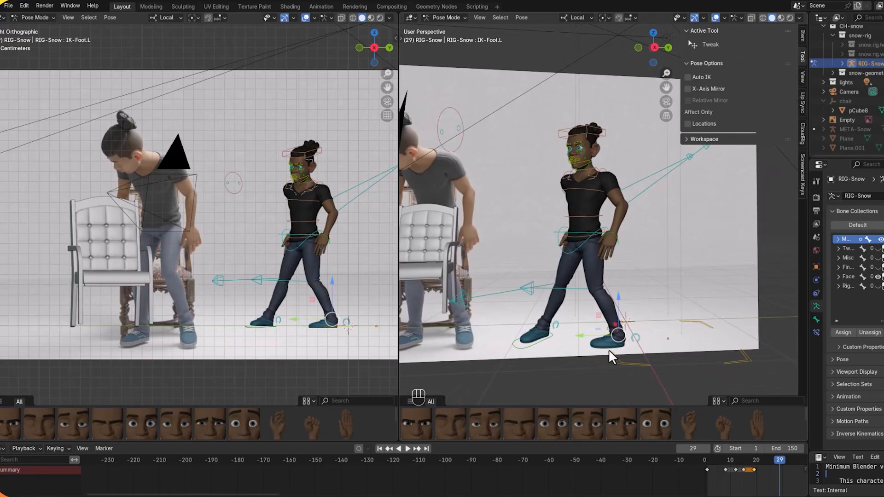
{"action": "key", "text": "g"}
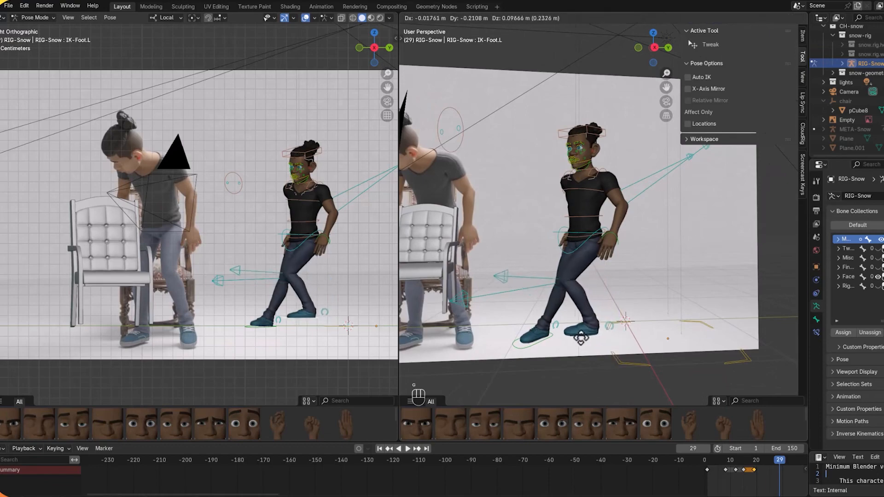
{"action": "left_click", "coordinate": [577, 337]}
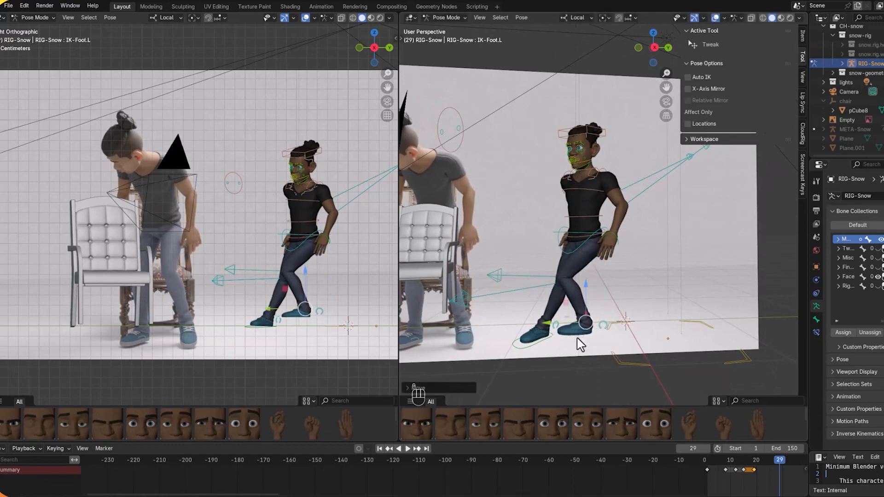
{"action": "key", "text": "r"}
{"action": "key", "text": "r"}
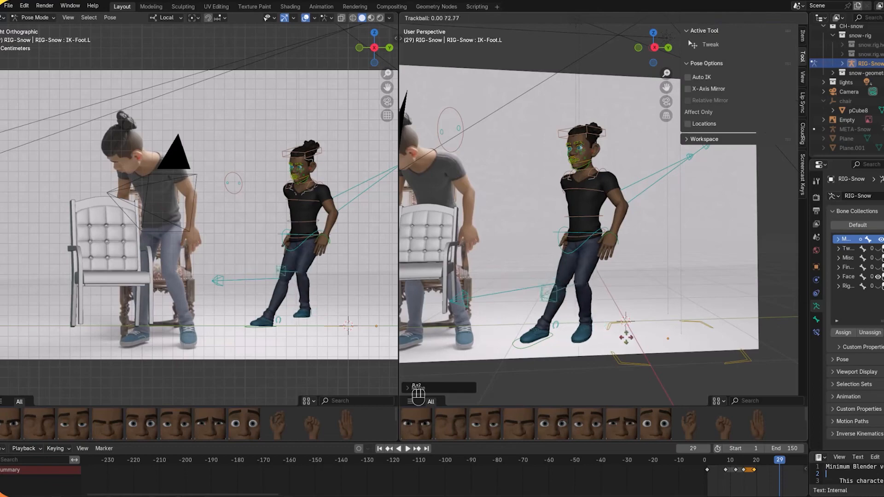
{"action": "left_click", "coordinate": [640, 339]}
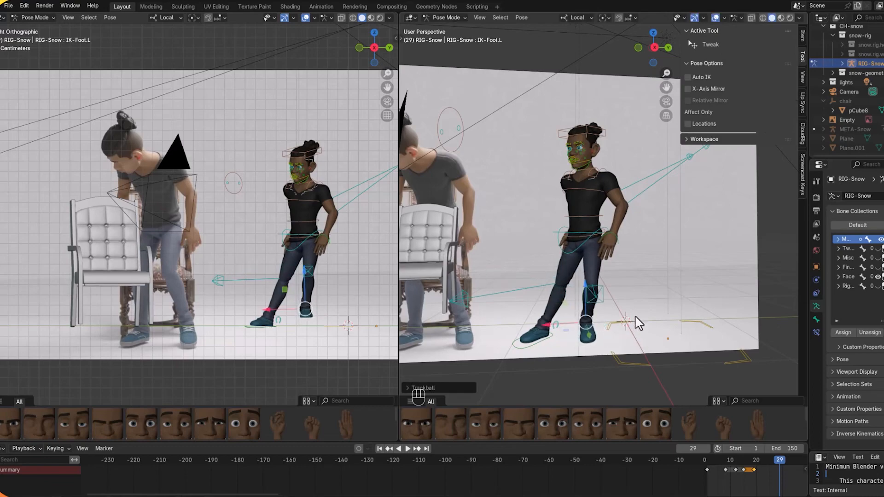
Step: Move the torso control about 0.19 m toward the chair so the hips sit between the feet, and select the chest control
{"action": "left_click", "coordinate": [596, 232]}
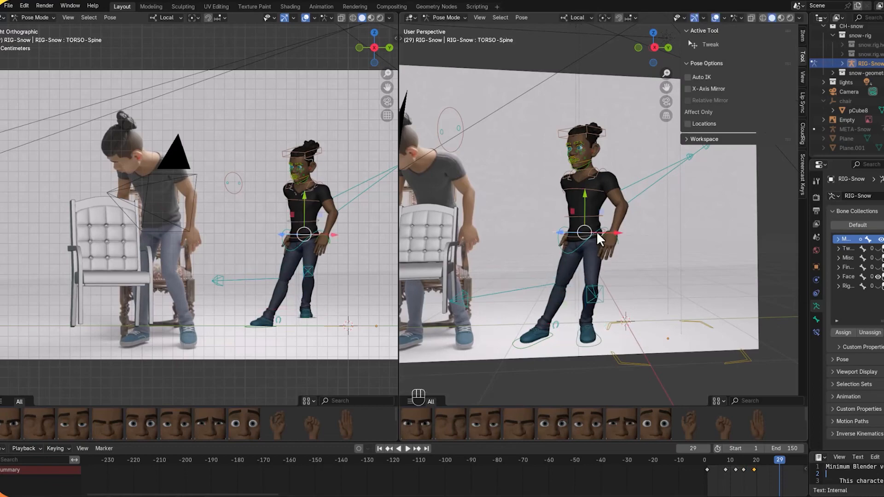
{"action": "key", "text": "g"}
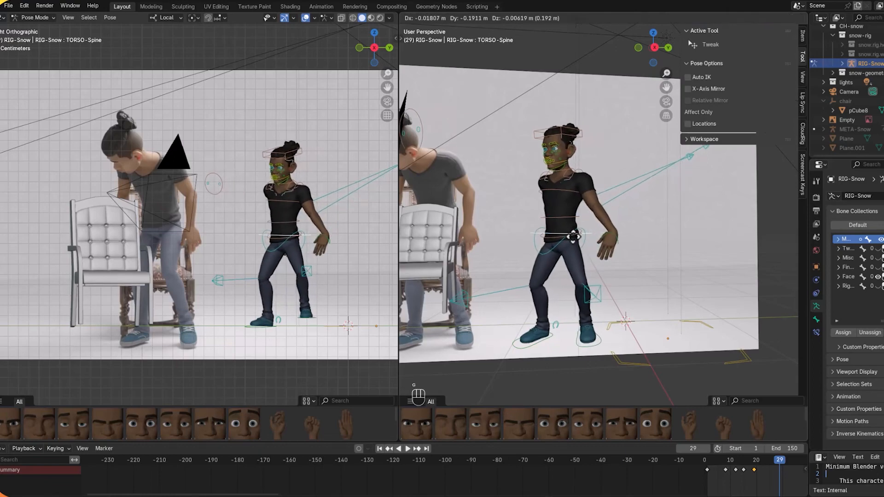
{"action": "left_click", "coordinate": [572, 236]}
{"action": "left_click", "coordinate": [549, 199]}
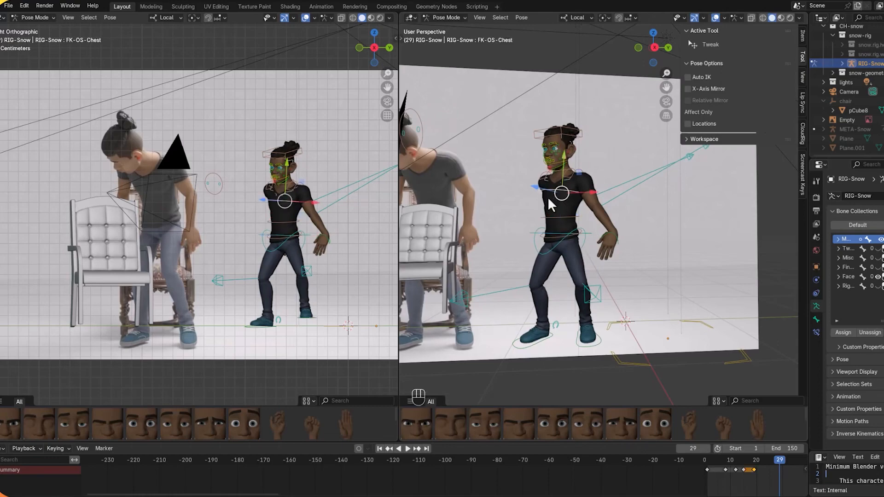
{"action": "key", "text": "r"}
{"action": "key", "text": "r"}
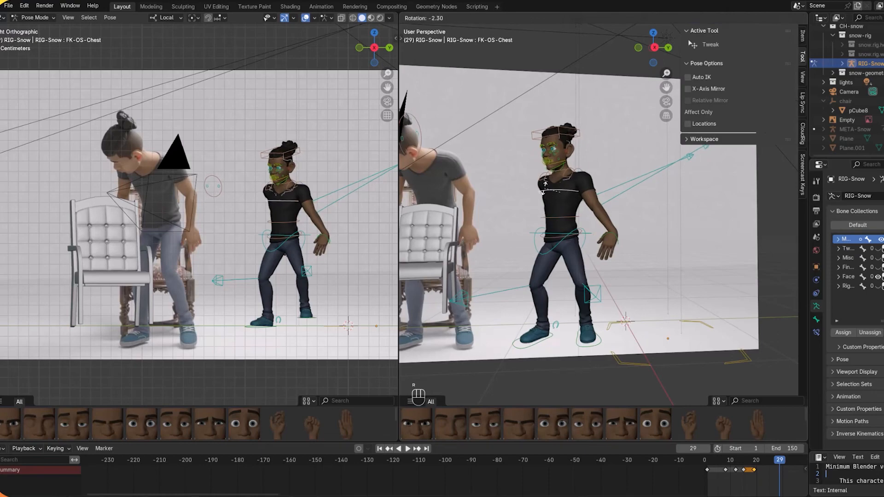
{"action": "key", "text": "y"}
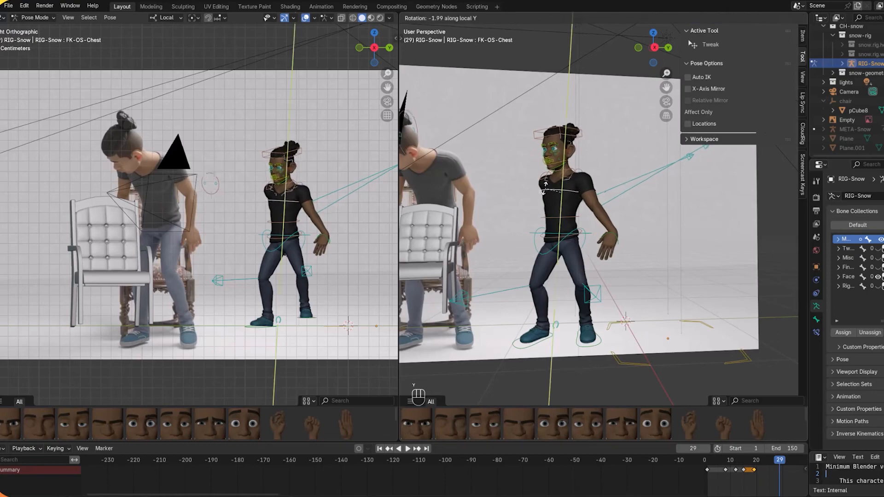
{"action": "left_click", "coordinate": [554, 191]}
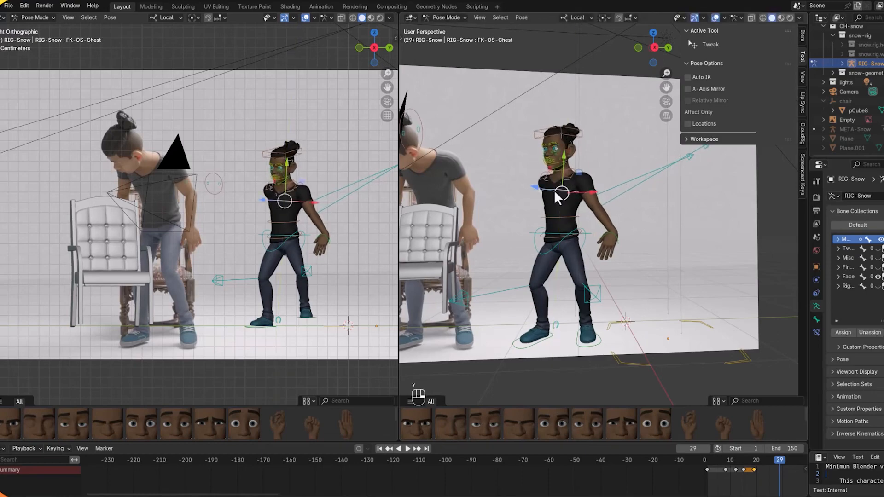
Step: Bend the chest control forward about 15° around its local X axis
{"action": "key", "text": "r"}
{"action": "key", "text": "x"}
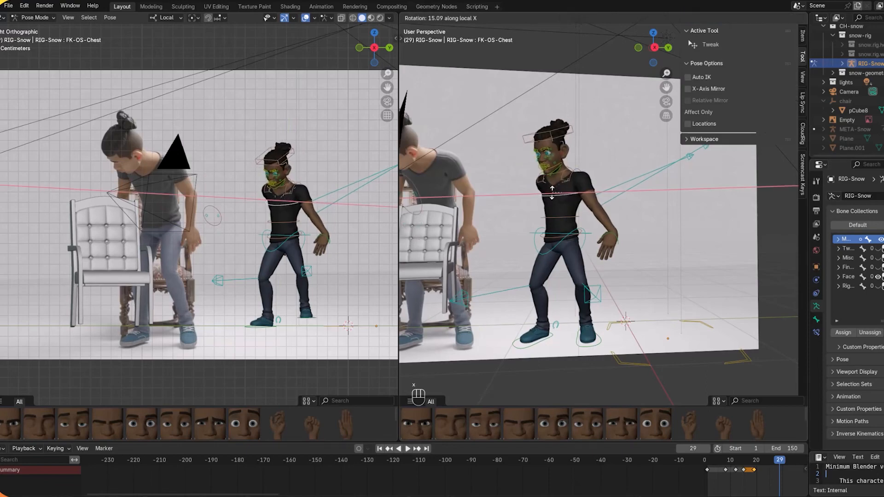
{"action": "left_click", "coordinate": [552, 191]}
Step: Move the left wrist control forward so the hand hangs close beside the hip
{"action": "left_click", "coordinate": [609, 231]}
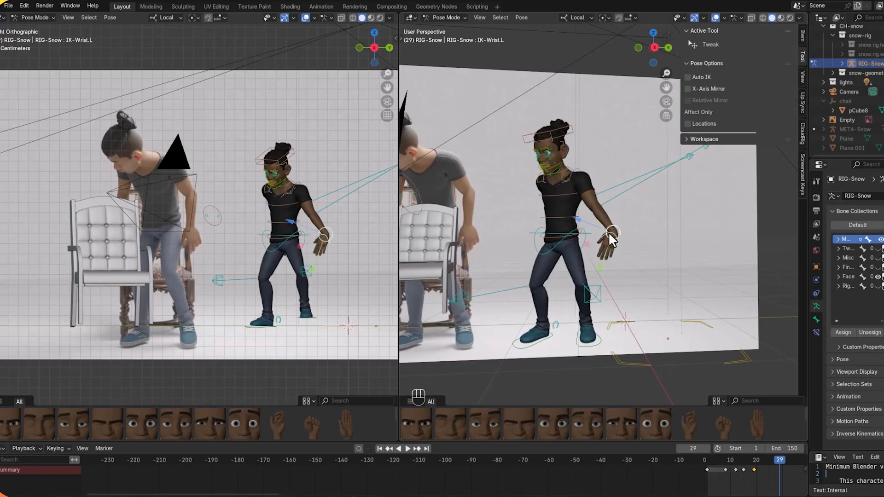
{"action": "key", "text": "g"}
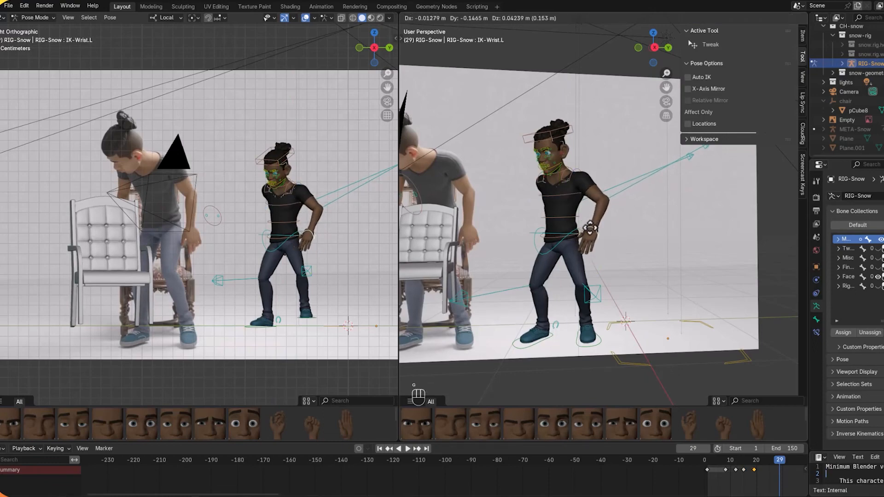
{"action": "left_click", "coordinate": [599, 233]}
Step: Keyframe the full pose of all rig controls at frame 29 and scrub back to frame 27
{"action": "middle_click_drag", "start_coordinate": [598, 233], "coordinate": [624, 234]}
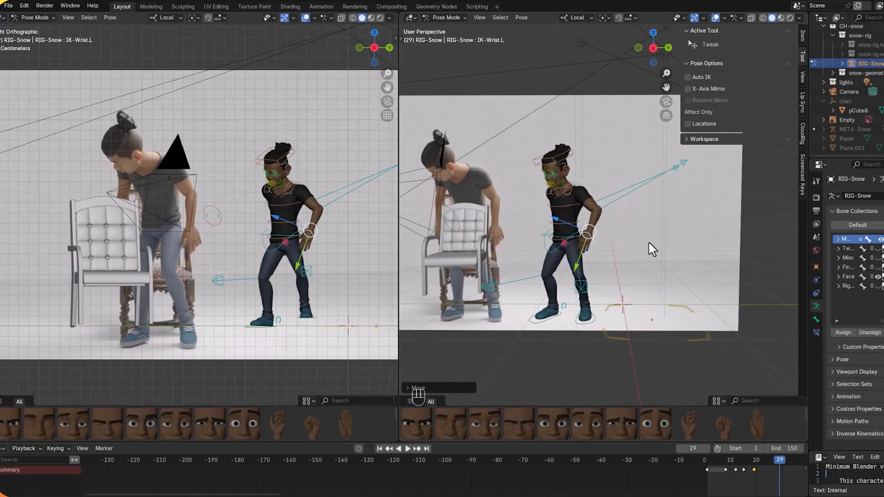
{"action": "key", "text": "a"}
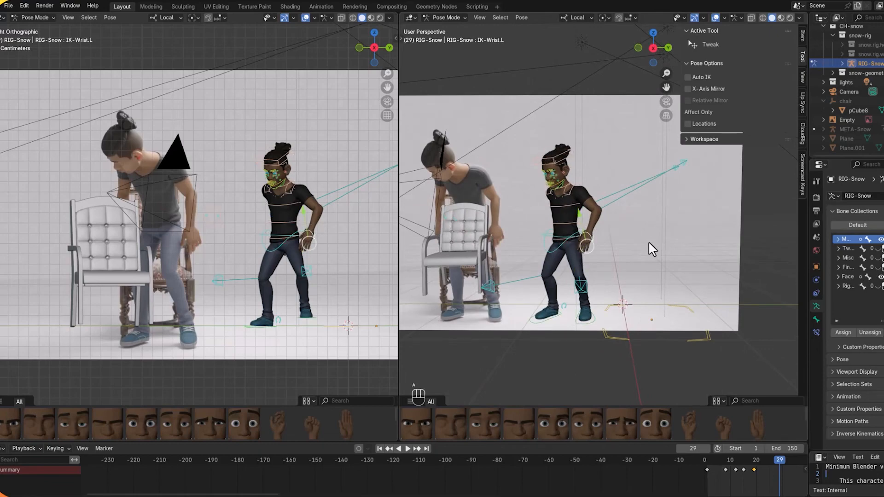
{"action": "left_click", "coordinate": [775, 461]}
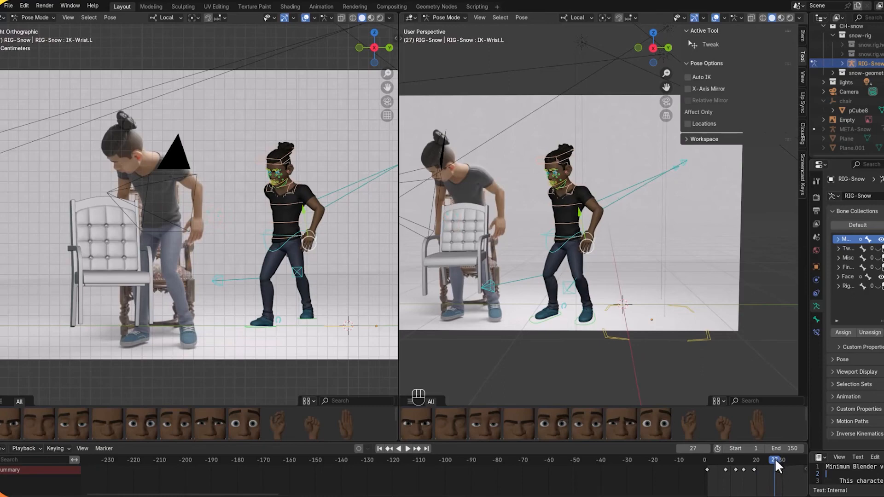
{"action": "key", "text": "i"}
Step: Switch the timeline area to the Dope Sheet's Action Editor and set all the keyframes to Constant interpolation
{"action": "left_click", "coordinate": [3, 448]}
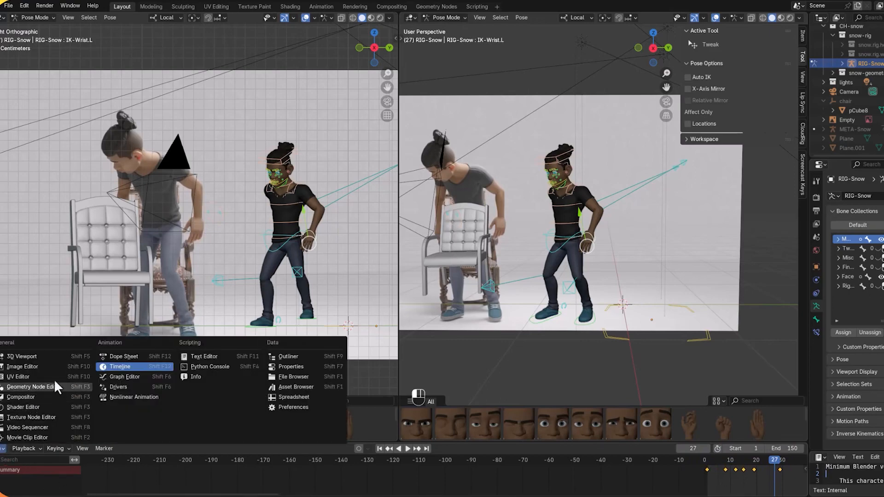
{"action": "left_click", "coordinate": [121, 356]}
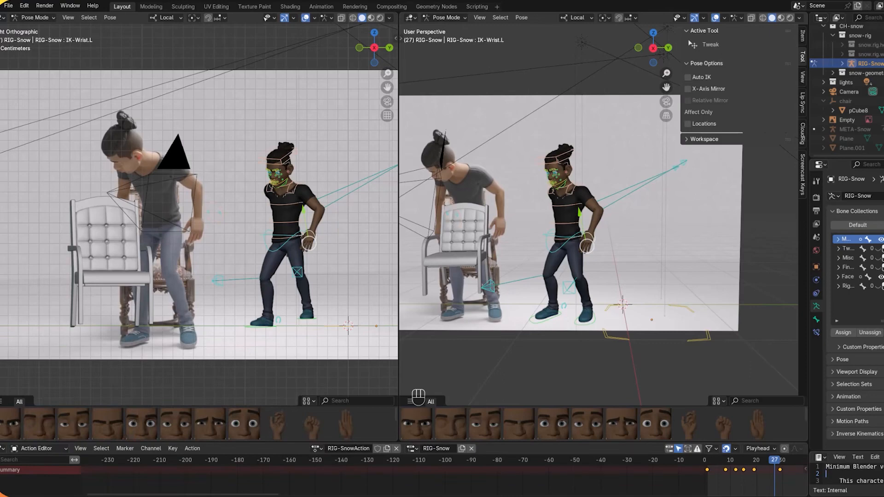
{"action": "key", "text": "t"}
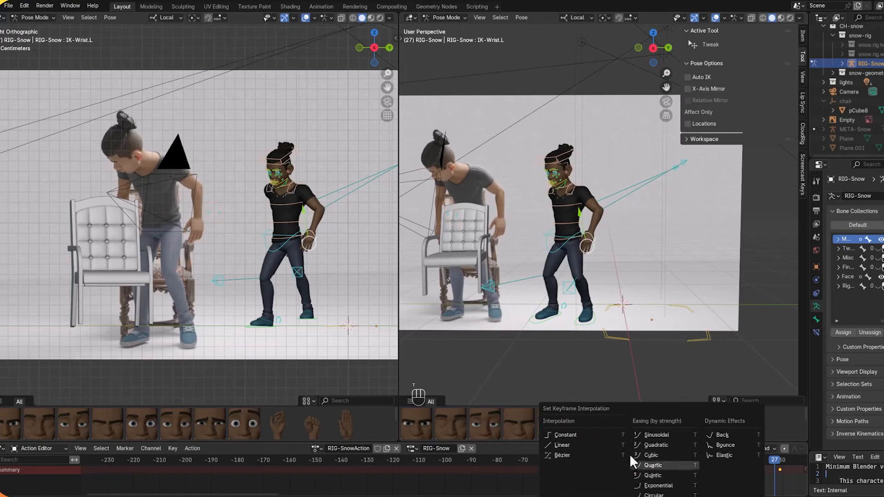
{"action": "left_click", "coordinate": [615, 445]}
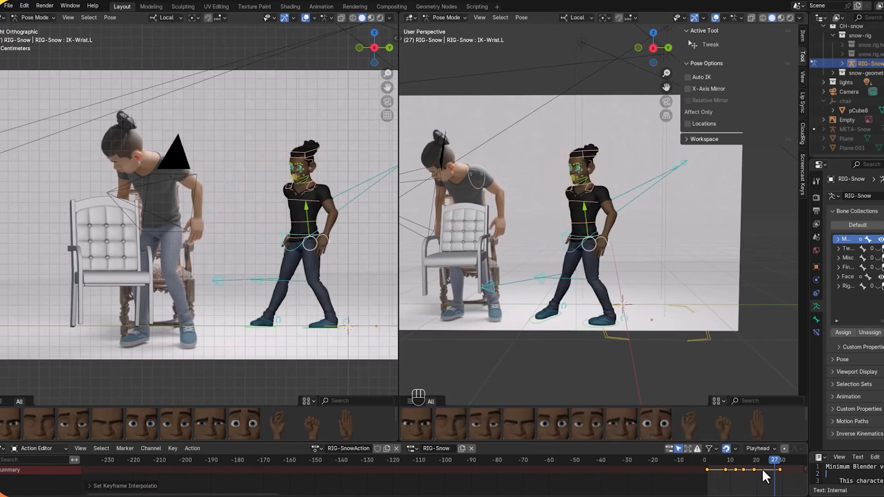
Step: At frame 11, move the raised right foot control about 0.1 m forward and slightly down toward the standing leg
{"action": "left_click_drag", "start_coordinate": [773, 461], "coordinate": [731, 460]}
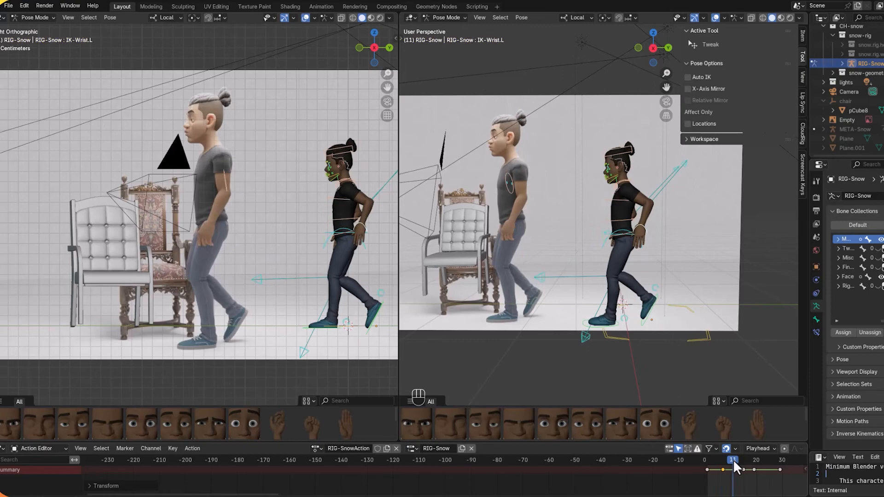
{"action": "left_click_drag", "start_coordinate": [735, 461], "coordinate": [733, 460]}
{"action": "left_click", "coordinate": [647, 319]}
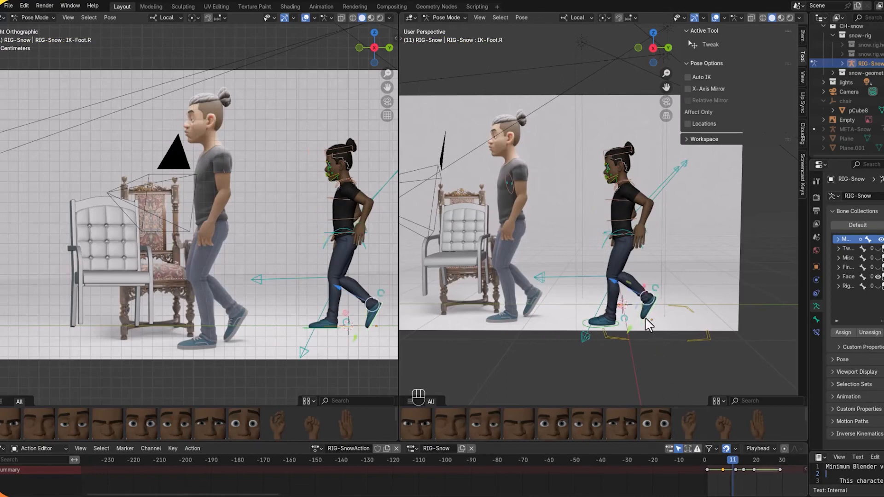
{"action": "key", "text": "g"}
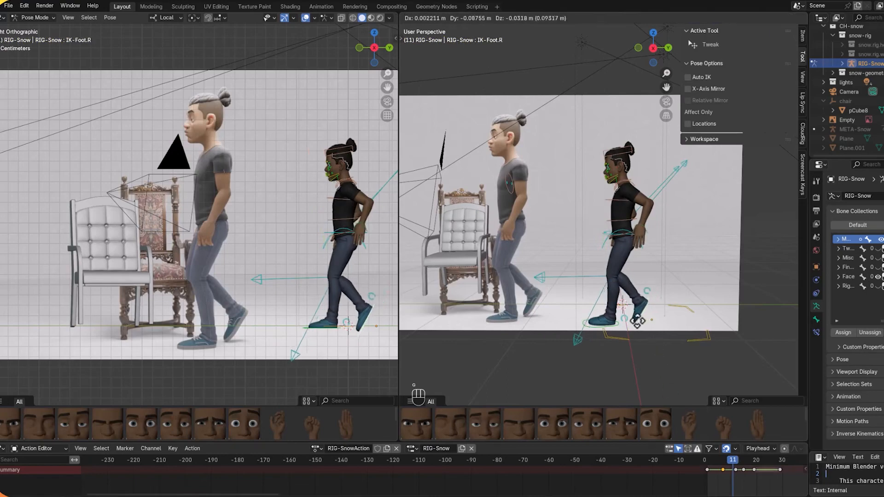
{"action": "left_click", "coordinate": [636, 320]}
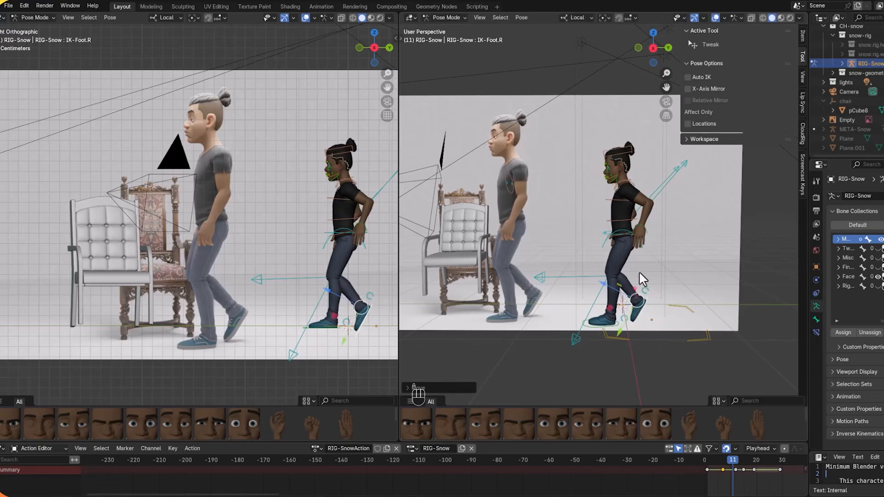
Step: Move the left wrist control forward and down from behind the back to beside the hip
{"action": "left_click", "coordinate": [639, 225]}
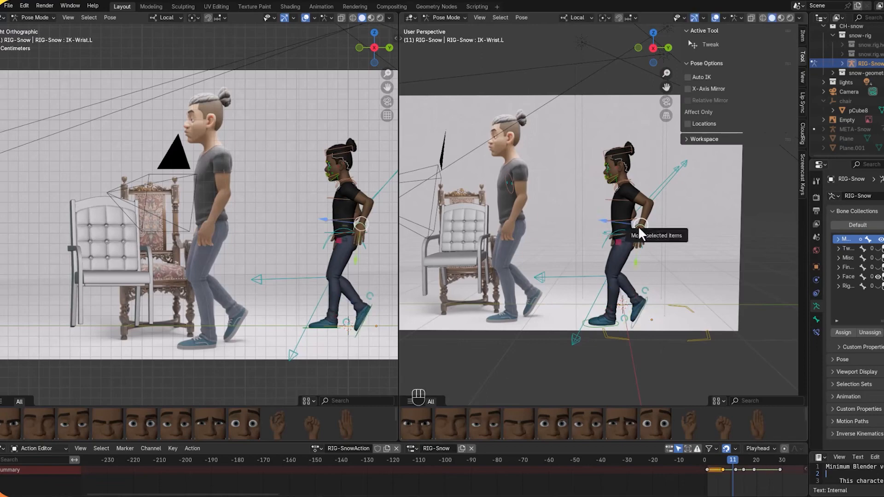
{"action": "key", "text": "g"}
{"action": "left_click", "coordinate": [636, 258]}
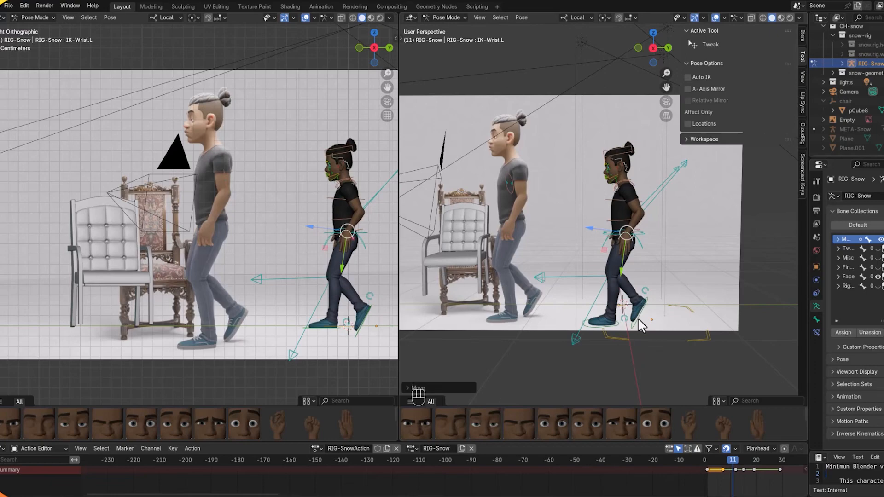
Step: Keyframe the full pose of all rig controls at frame 11 and advance to frame 13
{"action": "key", "text": "a"}
{"action": "key", "text": "i"}
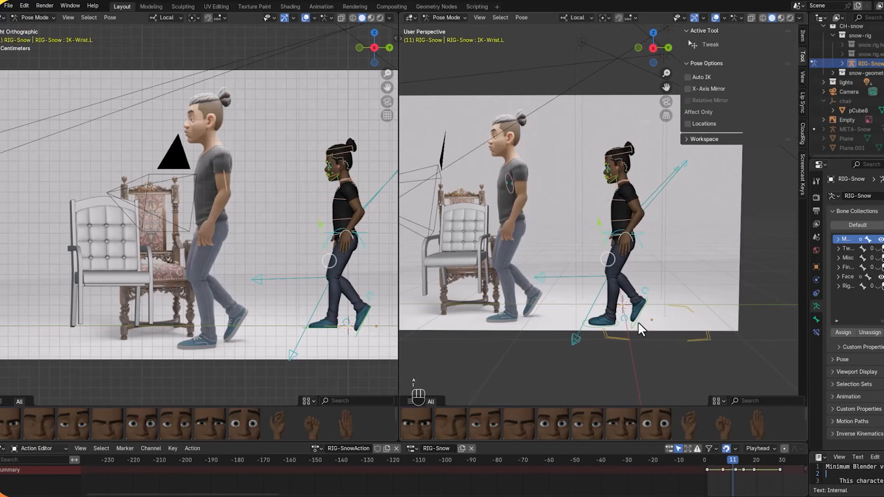
{"action": "left_click", "coordinate": [736, 458]}
{"action": "left_click", "coordinate": [737, 458]}
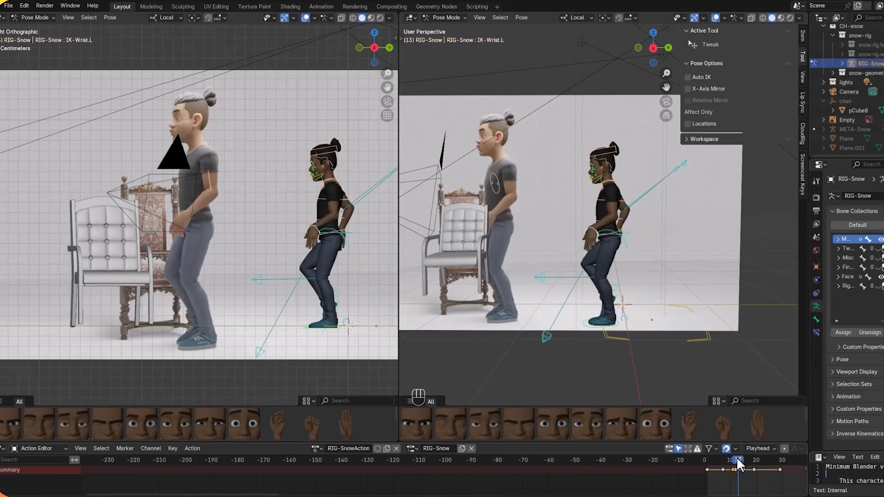
Step: At frame 23, move the right wrist control about 0.13 m outward, away from the hip
{"action": "left_click", "coordinate": [743, 458]}
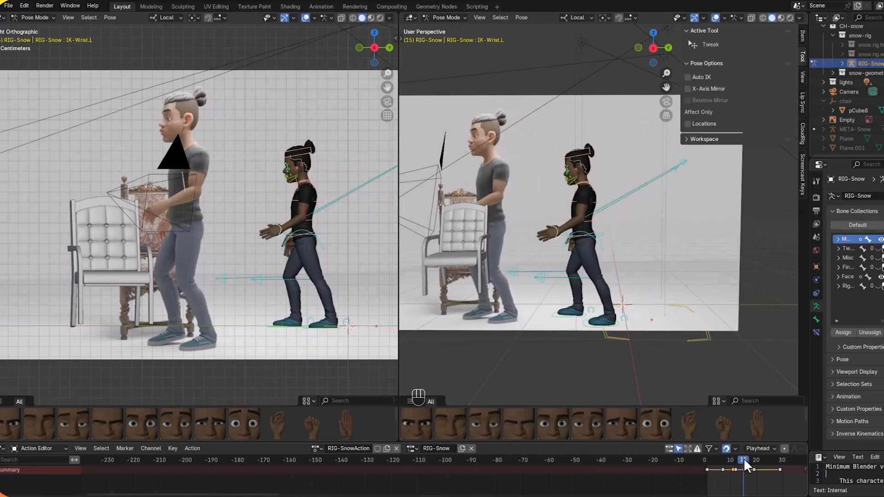
{"action": "left_click", "coordinate": [753, 458]}
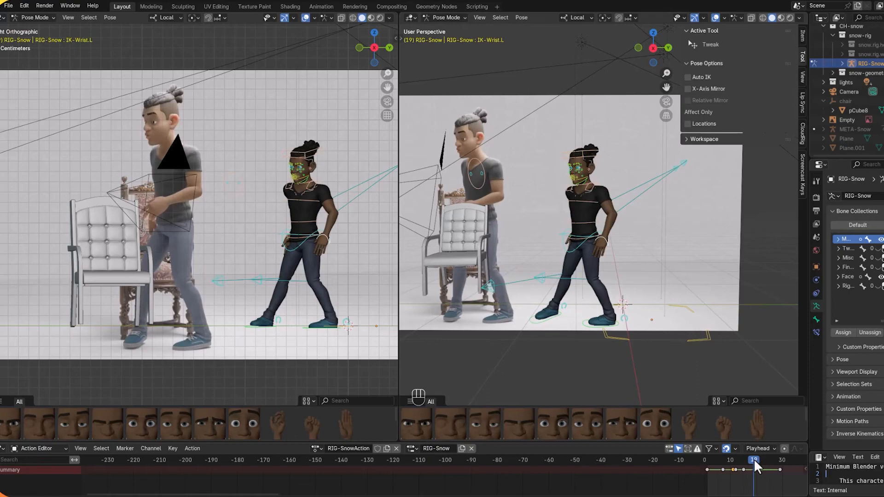
{"action": "left_click_drag", "start_coordinate": [754, 458], "coordinate": [764, 460]}
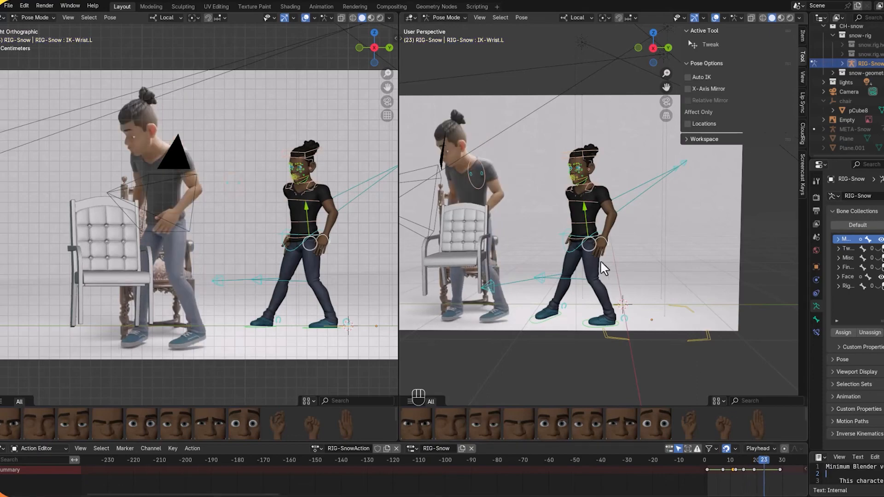
{"action": "left_click", "coordinate": [568, 239]}
{"action": "middle_click_drag", "start_coordinate": [579, 249], "coordinate": [633, 240]}
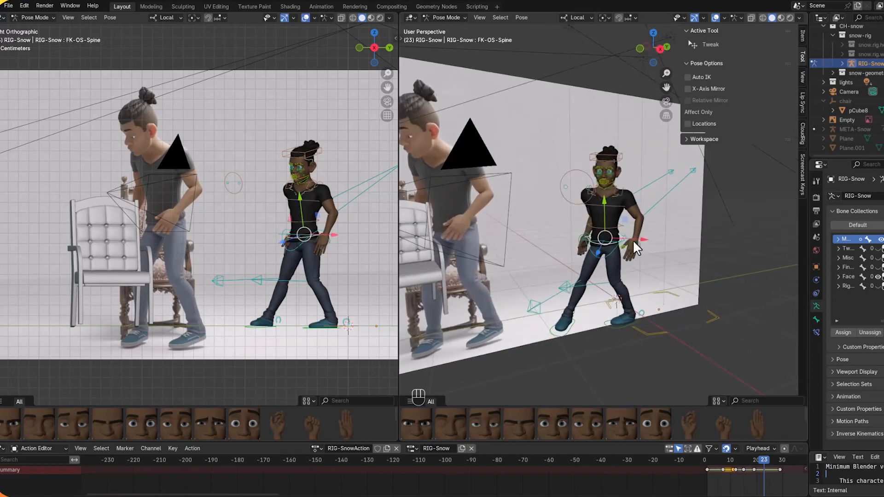
{"action": "left_click", "coordinate": [578, 238]}
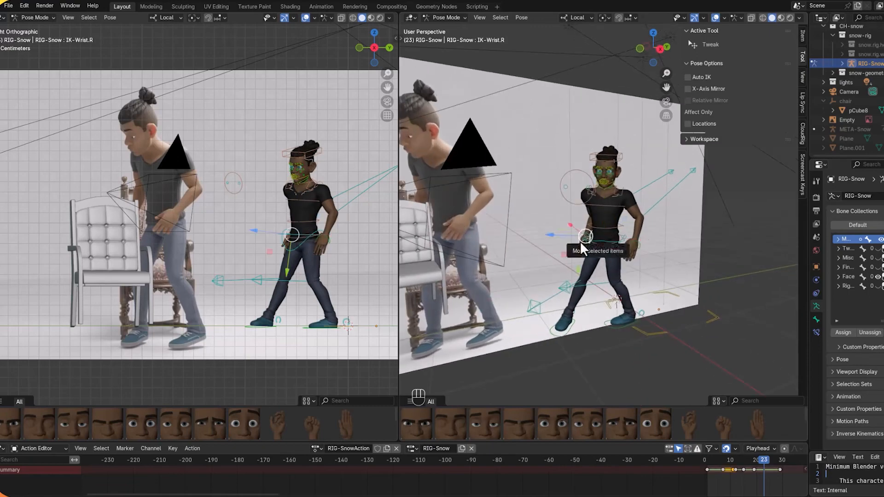
{"action": "key", "text": "g"}
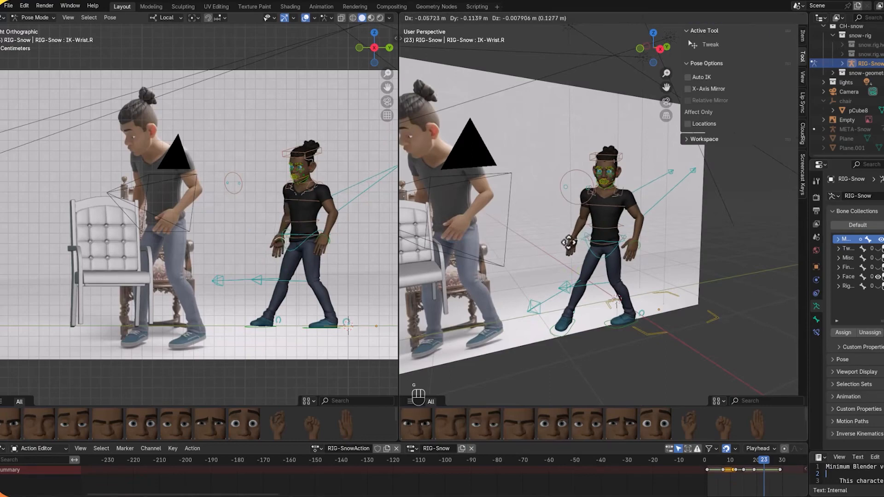
{"action": "left_click", "coordinate": [572, 239]}
{"action": "middle_click_drag", "start_coordinate": [702, 273], "coordinate": [655, 263]}
{"action": "middle_click_drag", "start_coordinate": [638, 222], "coordinate": [631, 211]}
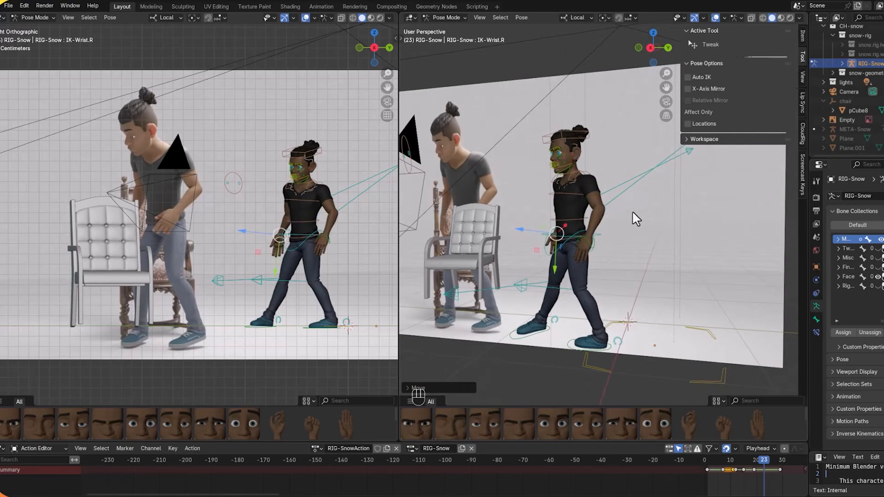
Step: Tilt the head control forward and down, then refine its turn with a trackball rotation
{"action": "left_click", "coordinate": [586, 134]}
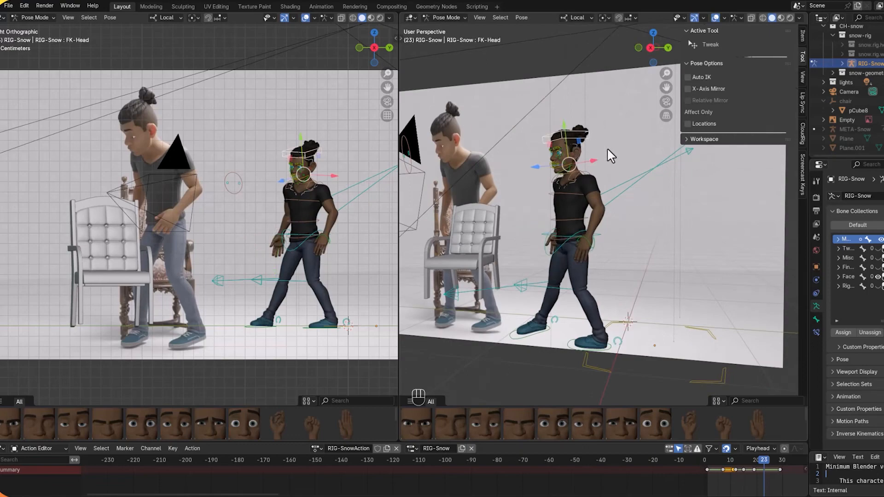
{"action": "key", "text": "r"}
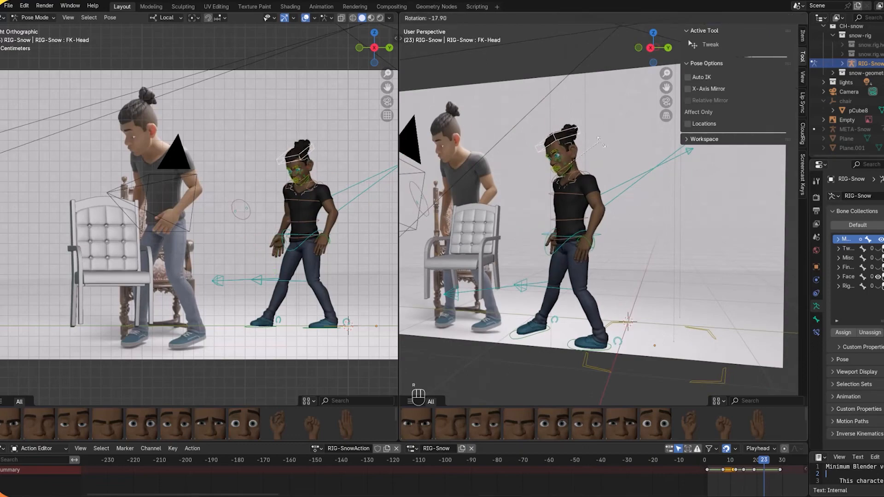
{"action": "left_click", "coordinate": [596, 148]}
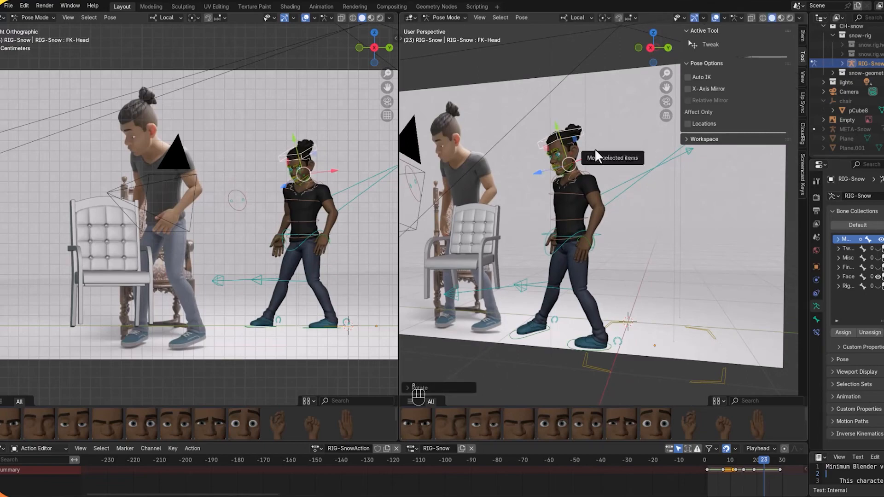
{"action": "key", "text": "r"}
{"action": "key", "text": "r"}
{"action": "left_click", "coordinate": [587, 151]}
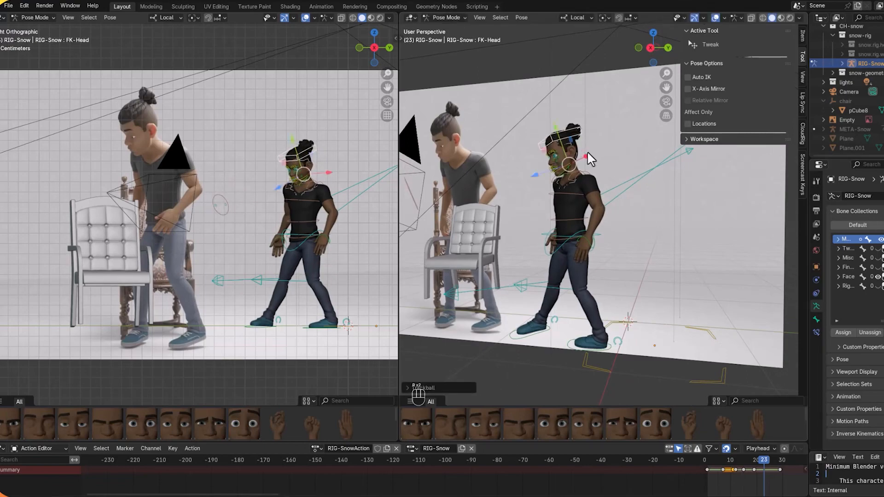
{"action": "middle_click_drag", "start_coordinate": [663, 251], "coordinate": [692, 257]}
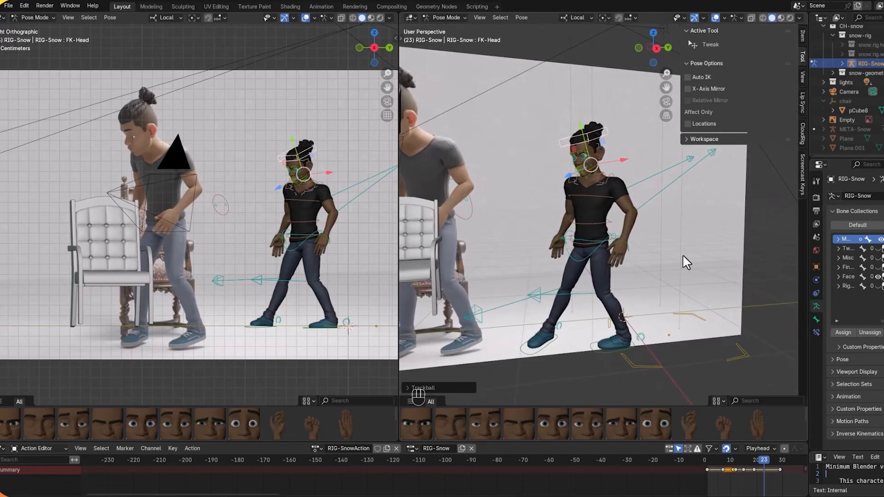
Step: Keyframe the full pose of all rig controls at frame 23 and advance to frame 26
{"action": "key", "text": "a"}
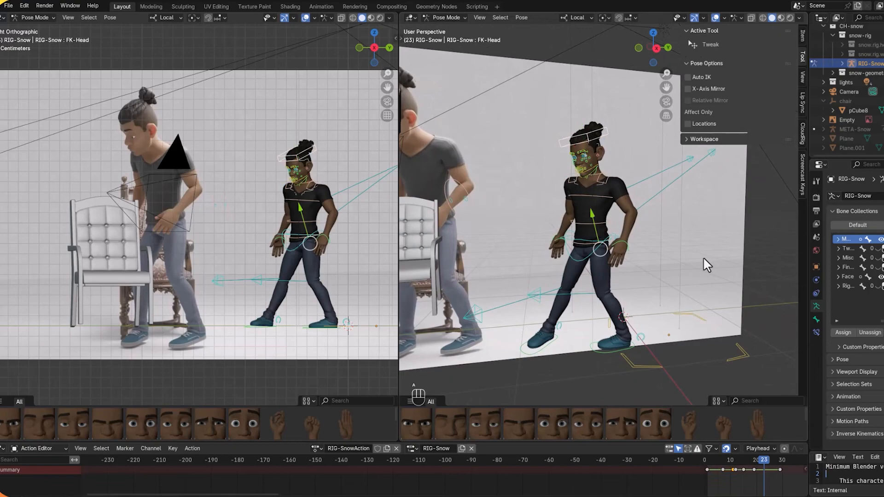
{"action": "key", "text": "i"}
{"action": "mouse_move", "coordinate": [767, 460]}
{"action": "left_mouse_down"}
{"action": "mouse_move", "coordinate": [732, 463]}
{"action": "mouse_move", "coordinate": [771, 468]}
{"action": "left_mouse_up"}
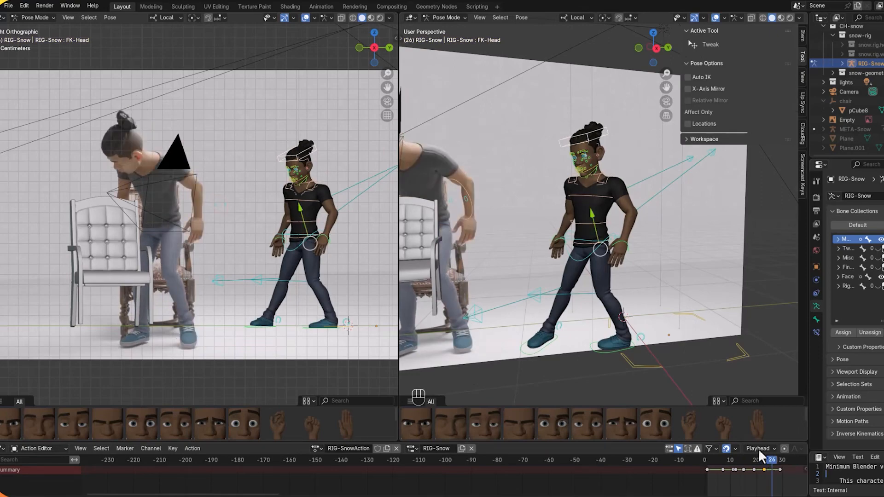
Step: At frame 26, bend the rib cage control forward about 16° and keyframe the full pose of all rig controls
{"action": "left_click", "coordinate": [584, 222]}
{"action": "middle_click_drag", "start_coordinate": [675, 224], "coordinate": [648, 224]}
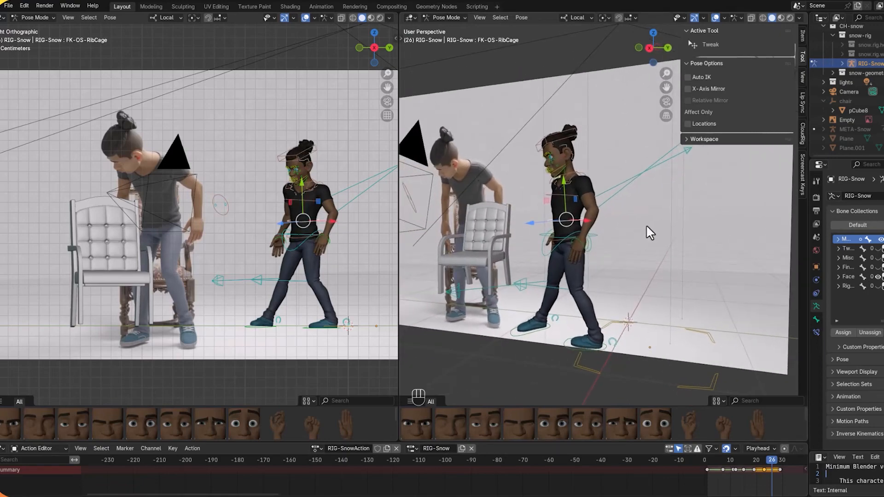
{"action": "key", "text": "r"}
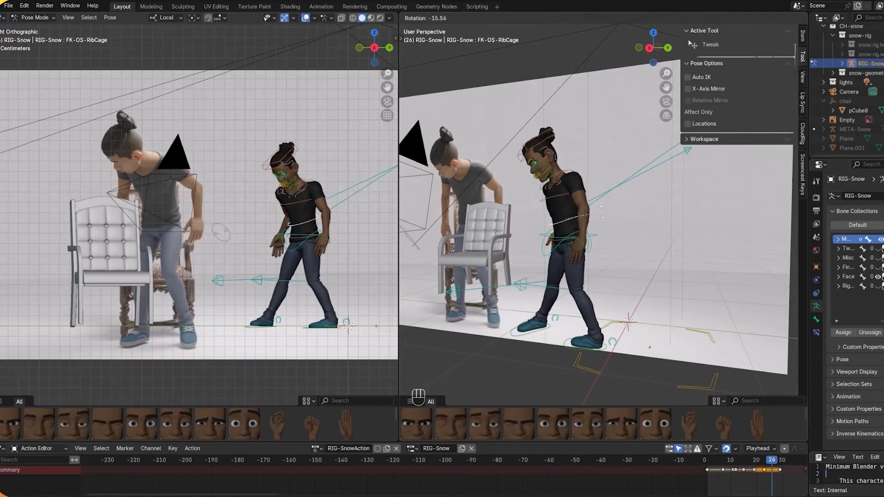
{"action": "left_click", "coordinate": [617, 225]}
{"action": "middle_click_drag", "start_coordinate": [623, 231], "coordinate": [656, 232]}
{"action": "key", "text": "ctrl+z"}
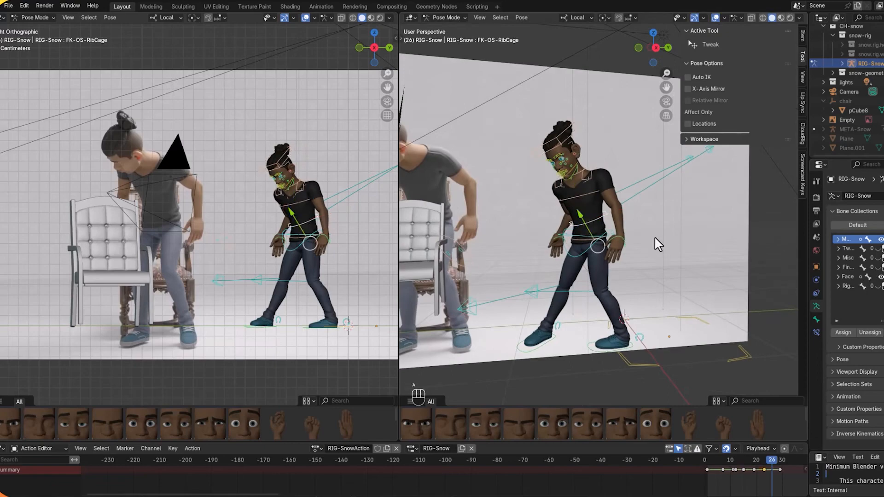
Step: At frame 60, move the torso control about 0.37 m backward and down into a seated position
{"action": "left_click_drag", "start_coordinate": [772, 460], "coordinate": [798, 462]}
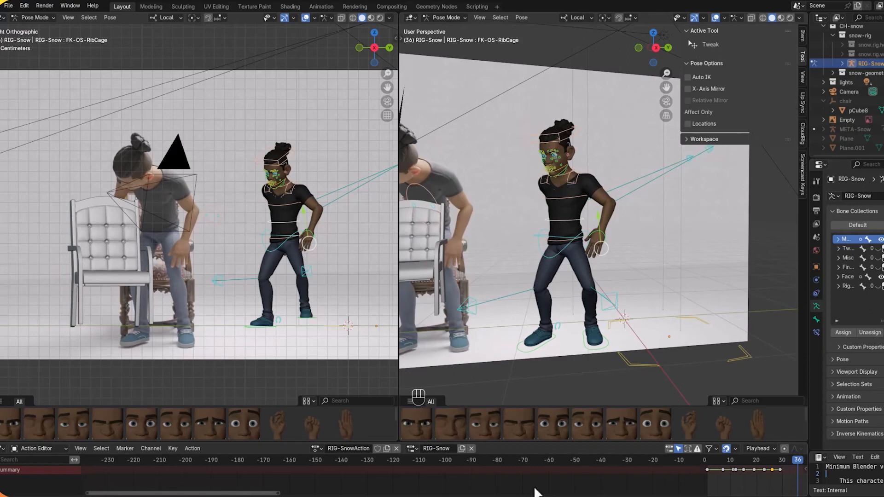
{"action": "scroll", "coordinate": [665, 466], "scroll_direction": "down", "scroll_amount": 3}
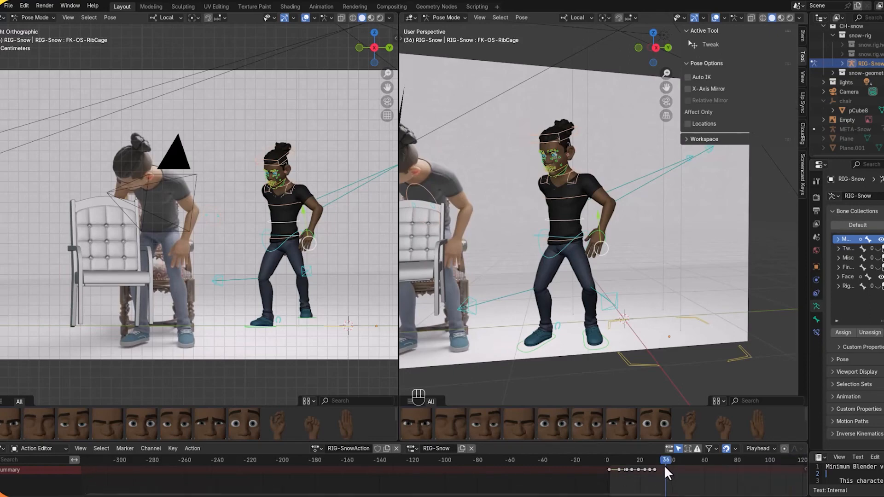
{"action": "left_click_drag", "start_coordinate": [666, 461], "coordinate": [704, 469]}
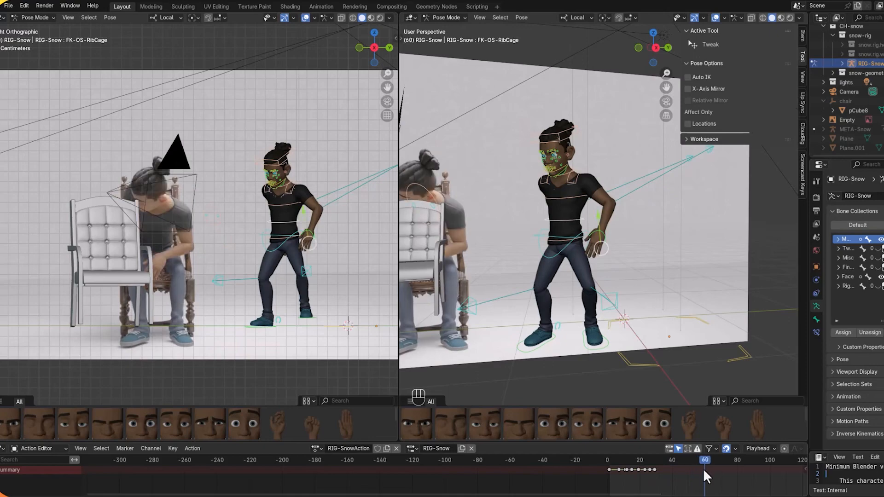
{"action": "middle_click_drag", "start_coordinate": [672, 242], "coordinate": [574, 247]}
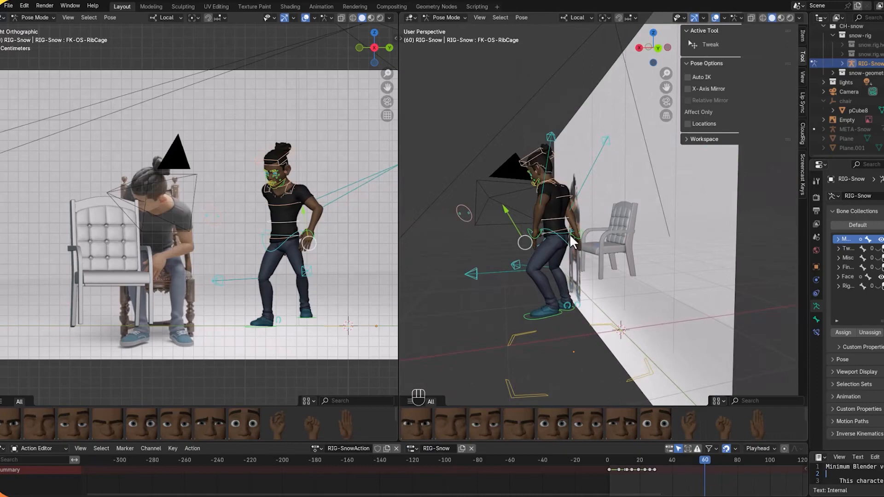
{"action": "left_click", "coordinate": [570, 234]}
{"action": "left_click", "coordinate": [561, 233]}
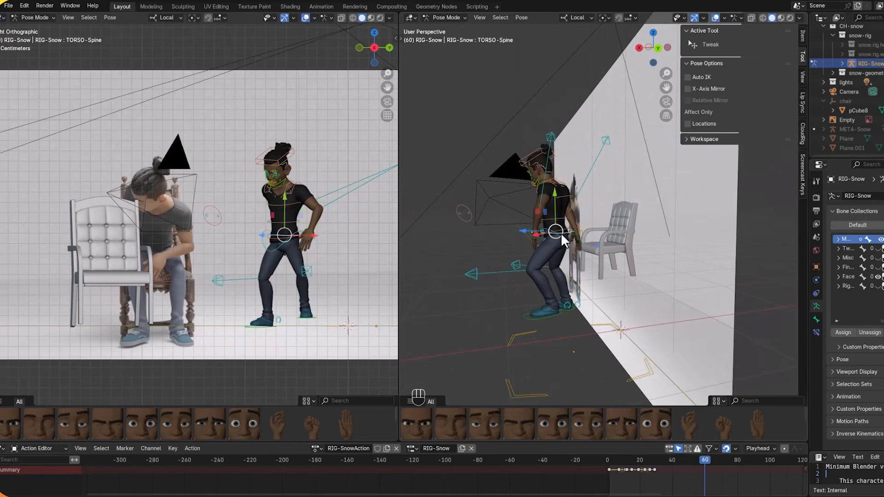
{"action": "key", "text": "g"}
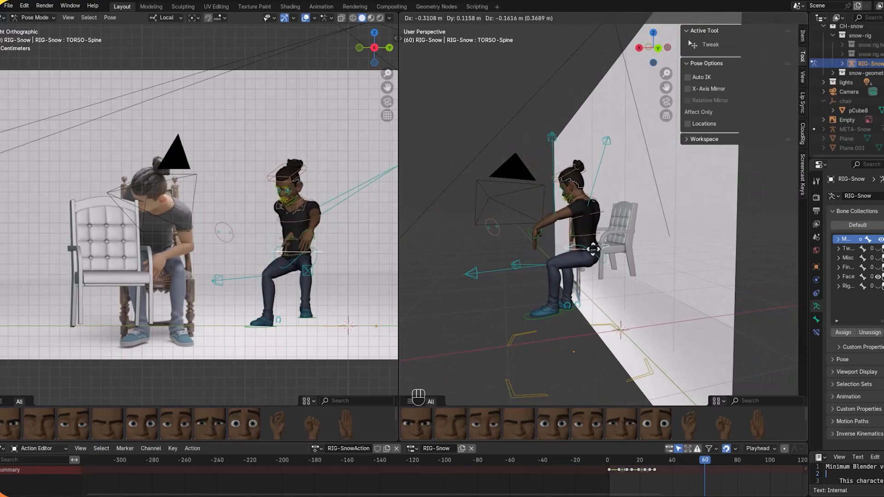
{"action": "left_click", "coordinate": [594, 249]}
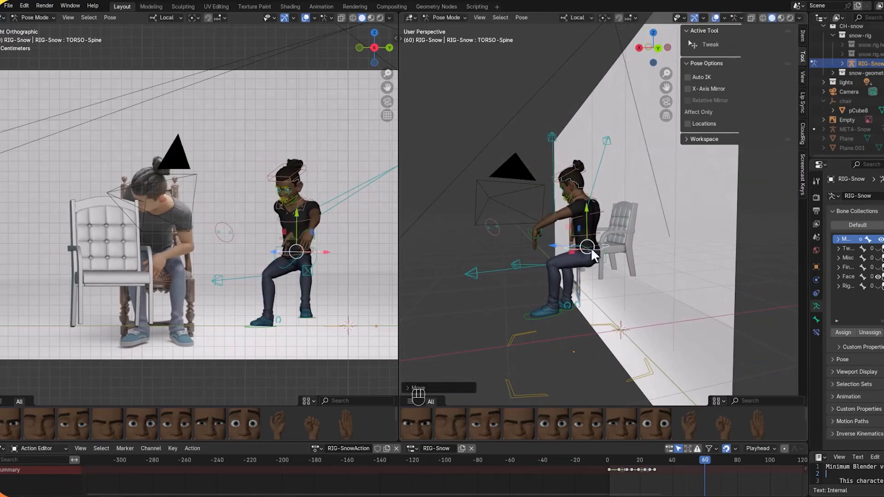
Step: Bring the left wrist control back to the thigh, rotate the hand, and shift it about 0.15 m inward
{"action": "left_click", "coordinate": [534, 240]}
{"action": "left_click_drag", "start_coordinate": [538, 239], "coordinate": [559, 255]}
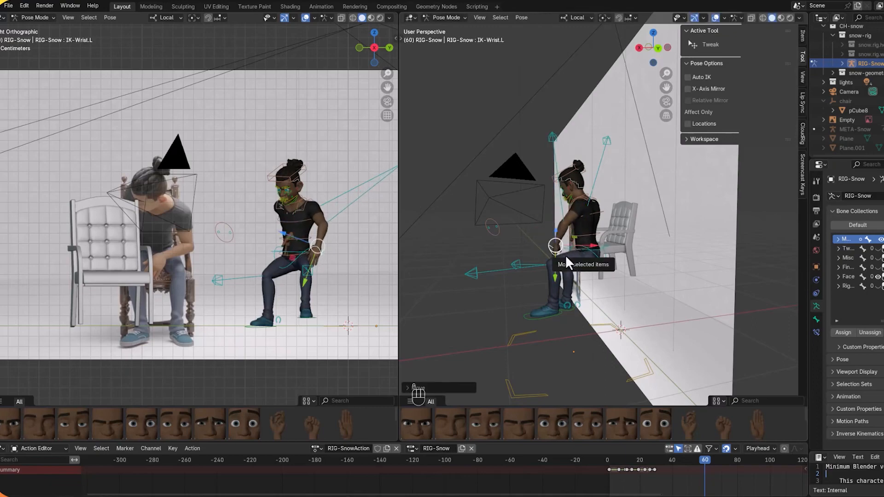
{"action": "key", "text": "r"}
{"action": "left_click", "coordinate": [565, 269]}
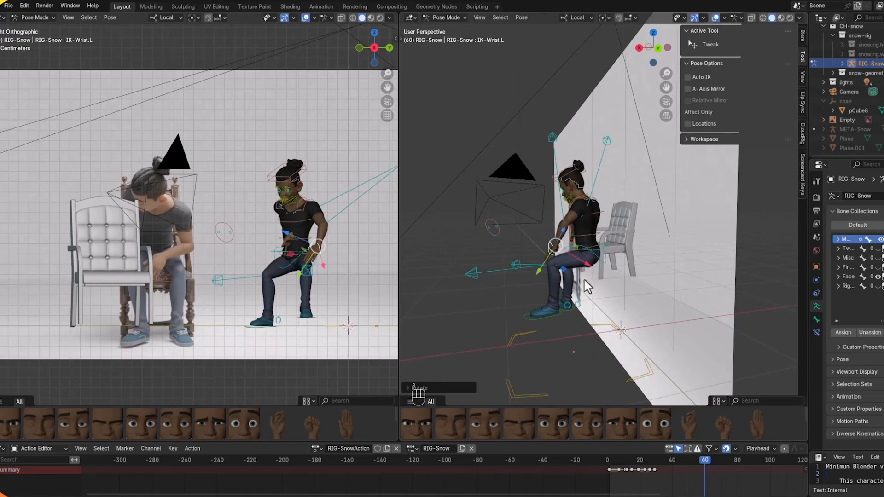
{"action": "middle_click_drag", "start_coordinate": [603, 286], "coordinate": [687, 294]}
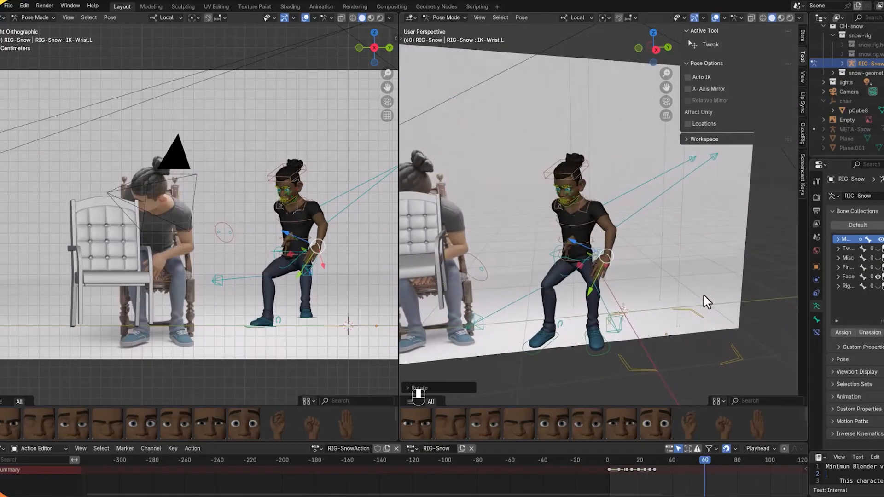
{"action": "key", "text": "g"}
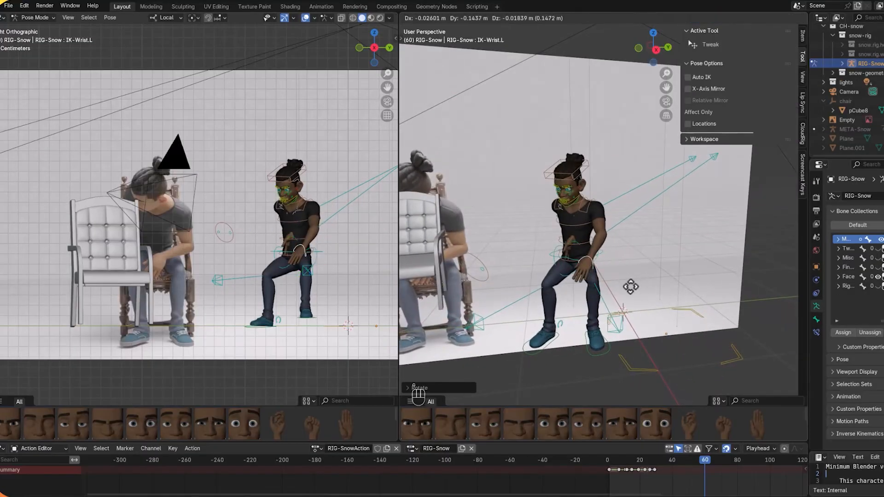
{"action": "left_click", "coordinate": [631, 292]}
{"action": "middle_click_drag", "start_coordinate": [656, 288], "coordinate": [689, 276]}
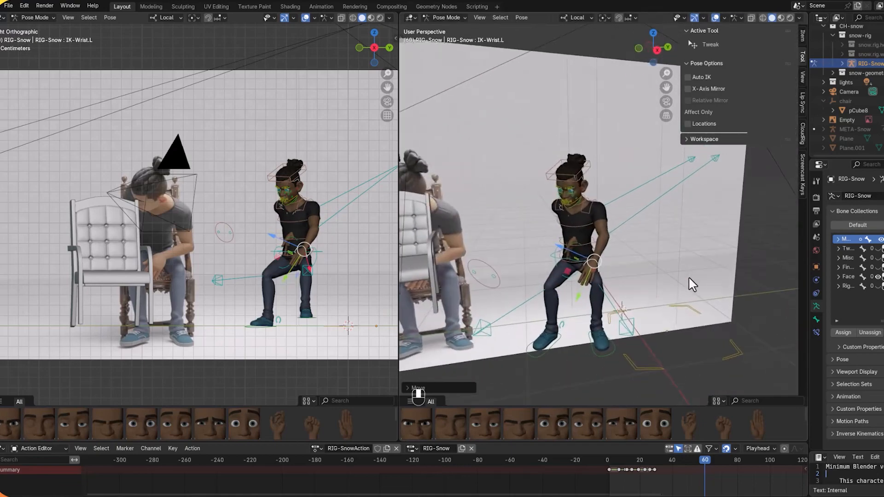
Step: Move the right wrist control about 0.4 m out to the side and rotate the hand upward about 27°
{"action": "left_click", "coordinate": [572, 241]}
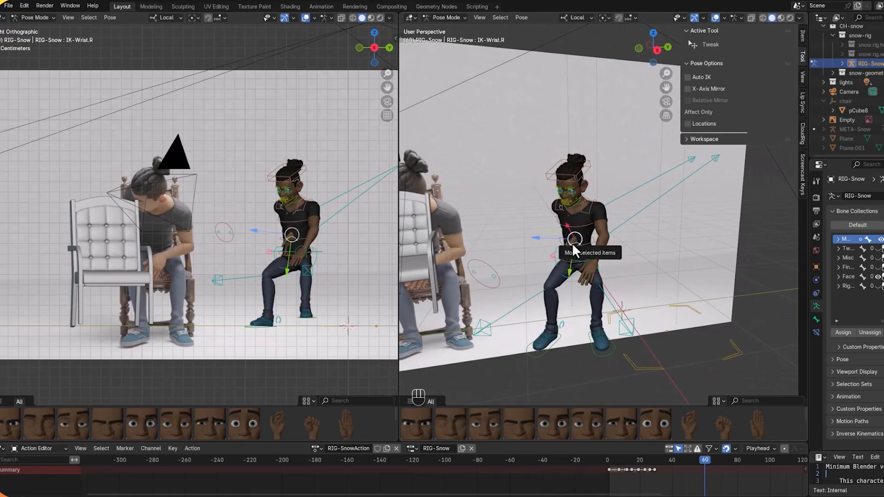
{"action": "key", "text": "g"}
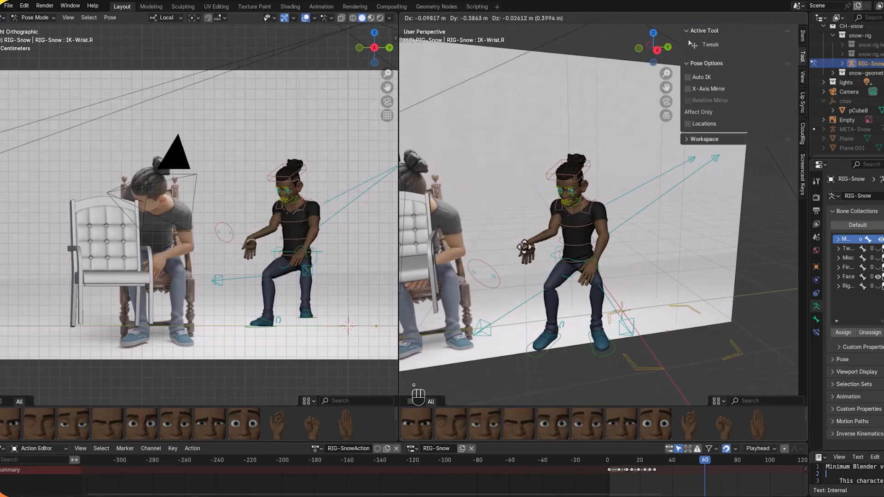
{"action": "left_click", "coordinate": [517, 247]}
{"action": "middle_click_drag", "start_coordinate": [640, 251], "coordinate": [743, 250]}
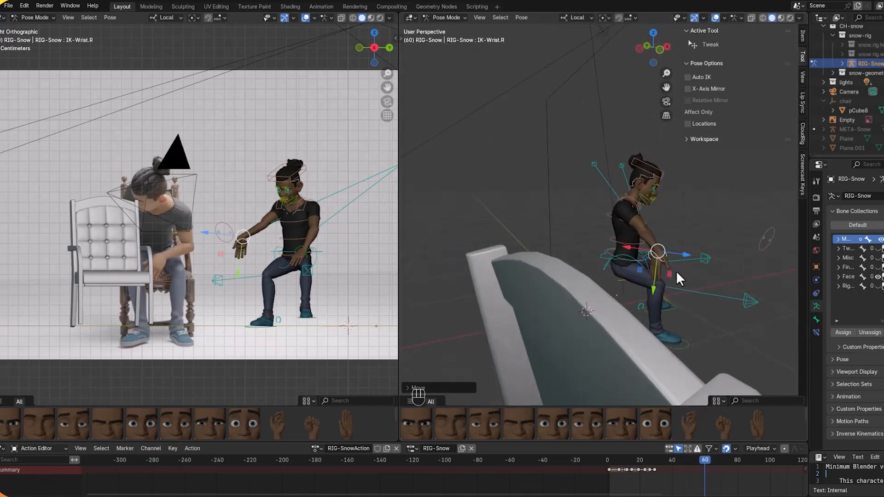
{"action": "key", "text": "r"}
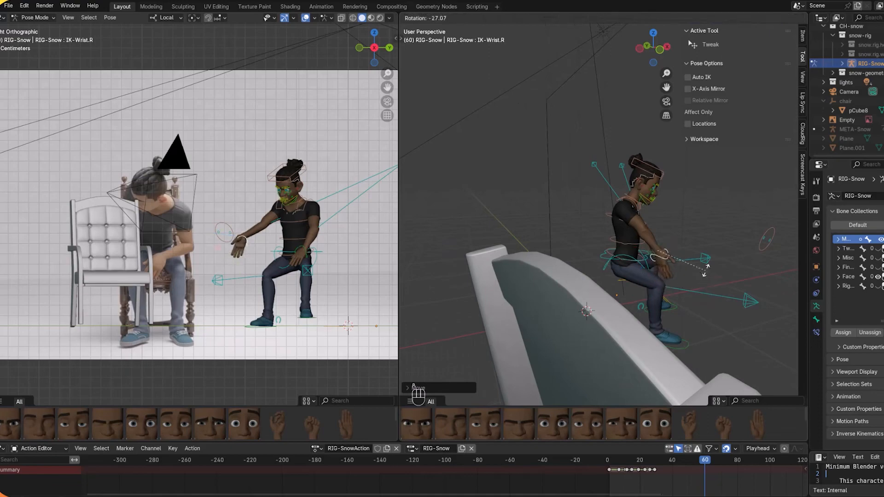
{"action": "left_click", "coordinate": [701, 265]}
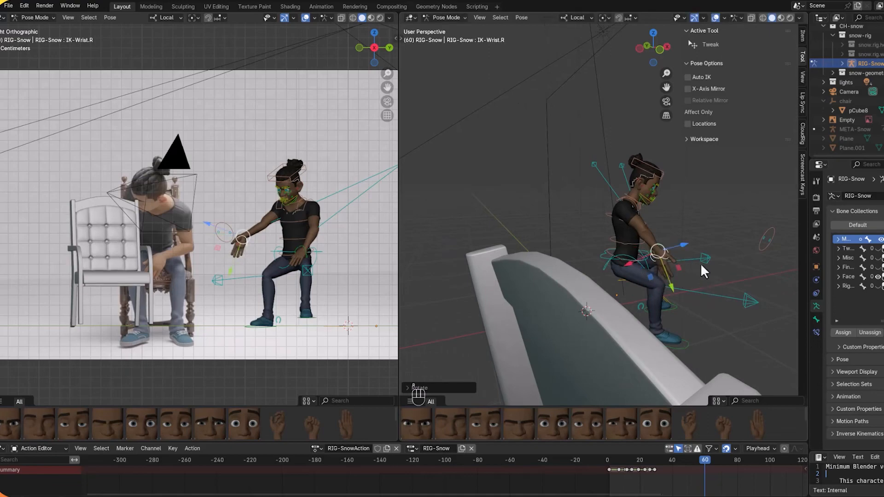
Step: Move the right upper-arm pole control far out behind the character, above the back of the chair
{"action": "left_click", "coordinate": [594, 164]}
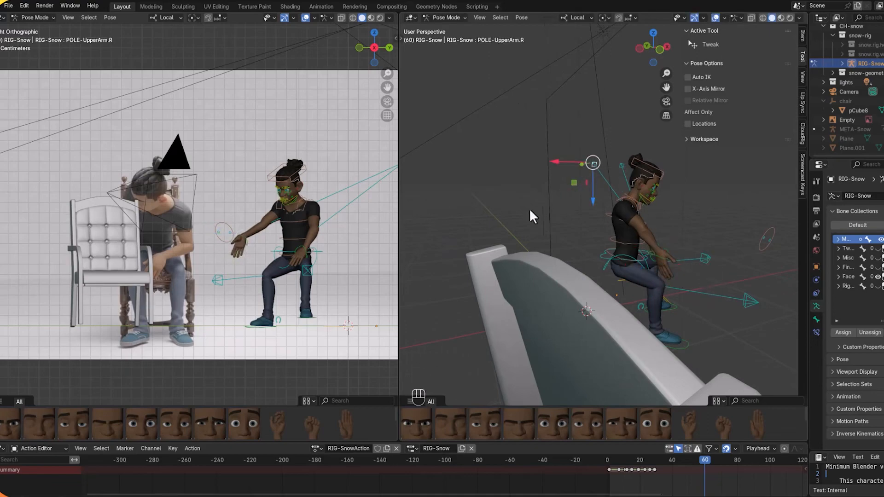
{"action": "key", "text": "g"}
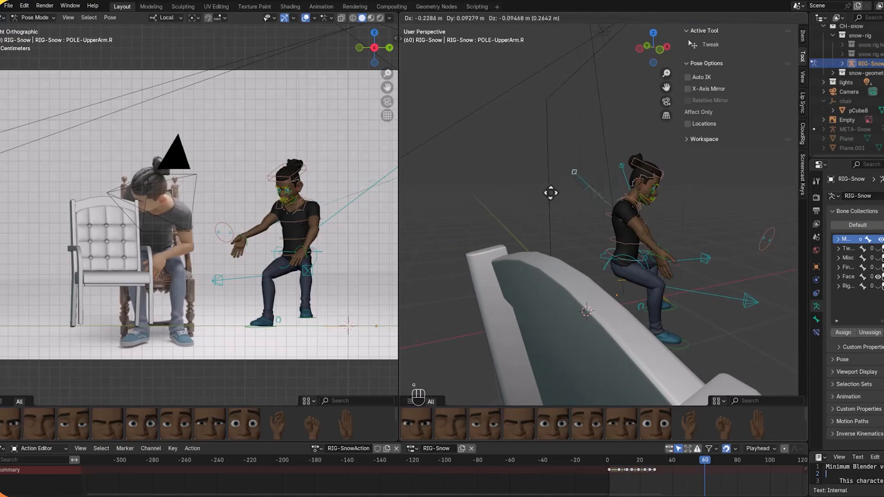
{"action": "left_click", "coordinate": [468, 239]}
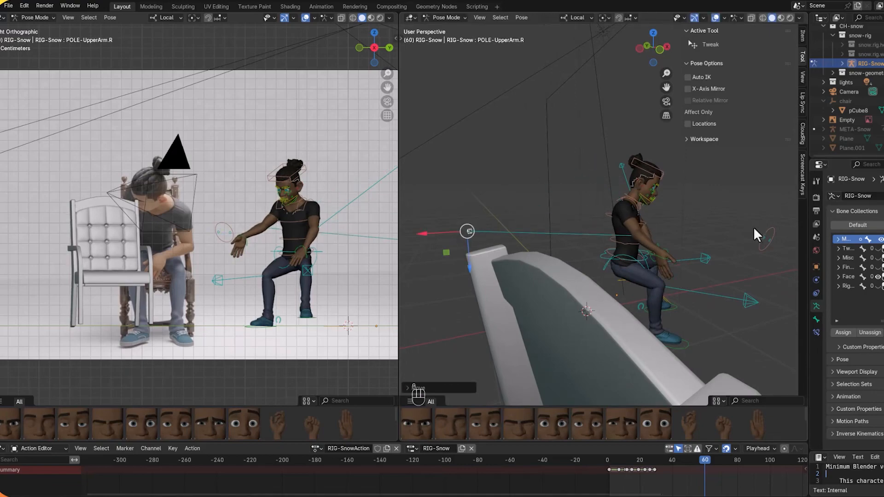
Step: Move the chair about 1.84 m along its local Z axis so it lines up sideways with the seated character
{"action": "middle_click_drag", "start_coordinate": [753, 227], "coordinate": [602, 222]}
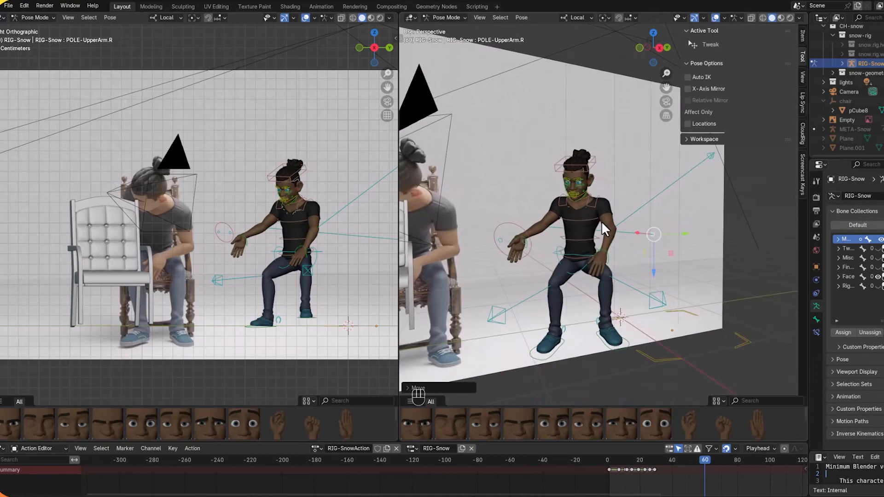
{"action": "middle_click_drag", "start_coordinate": [687, 245], "coordinate": [628, 249]}
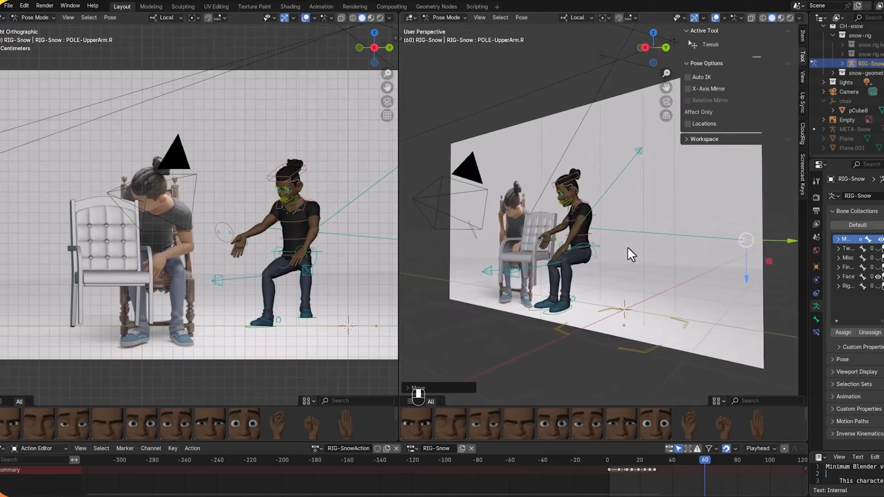
{"action": "left_click", "coordinate": [531, 259]}
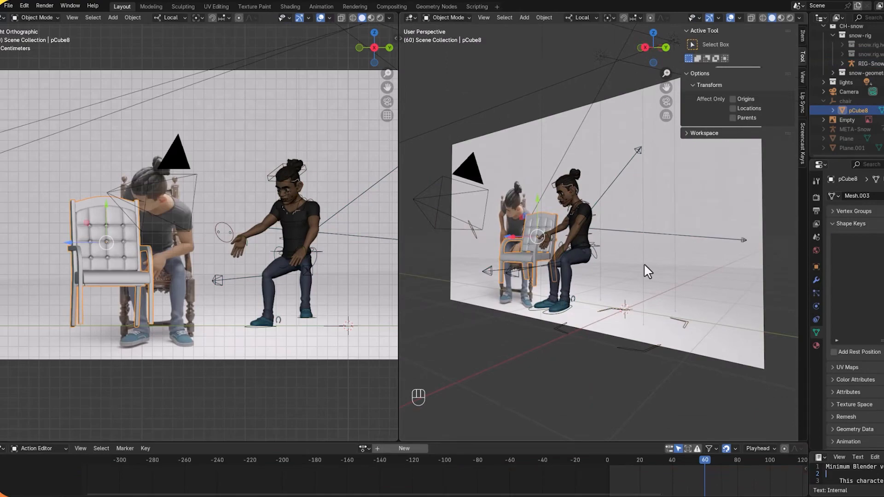
{"action": "key", "text": "KP_3"}
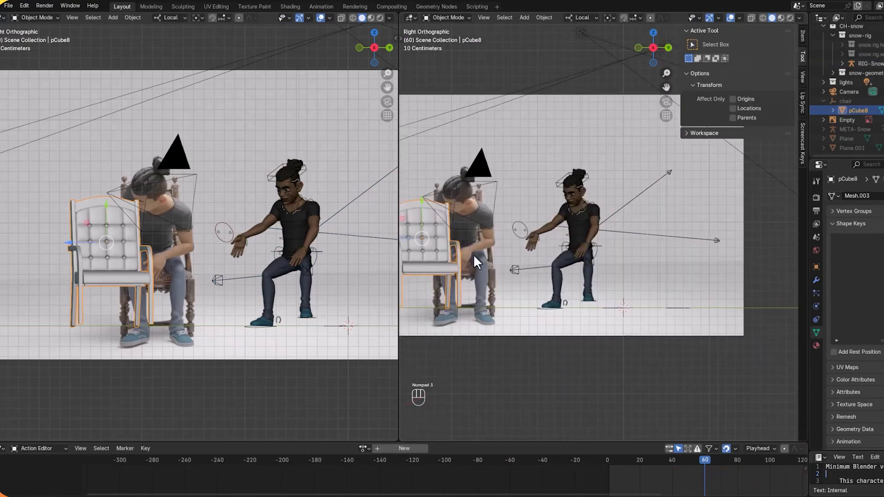
{"action": "key", "text": "g"}
{"action": "key", "text": "z"}
{"action": "key", "text": "z"}
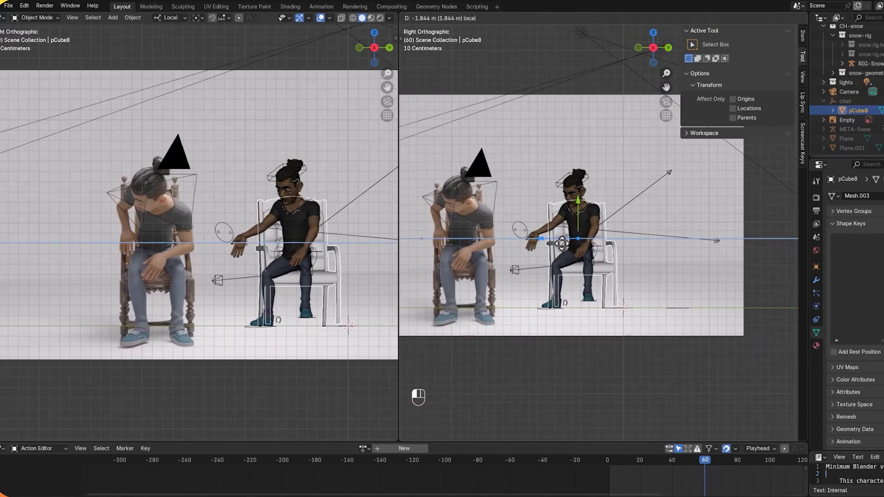
{"action": "left_click", "coordinate": [562, 242]}
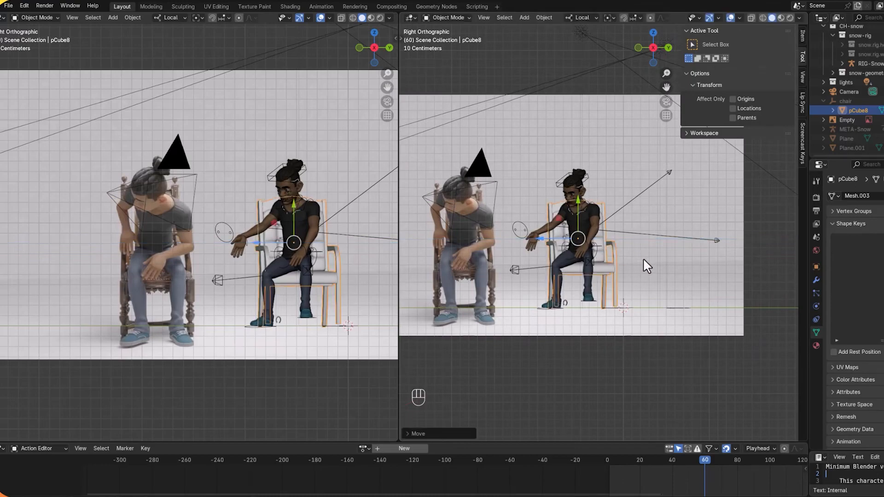
{"action": "key", "text": "r"}
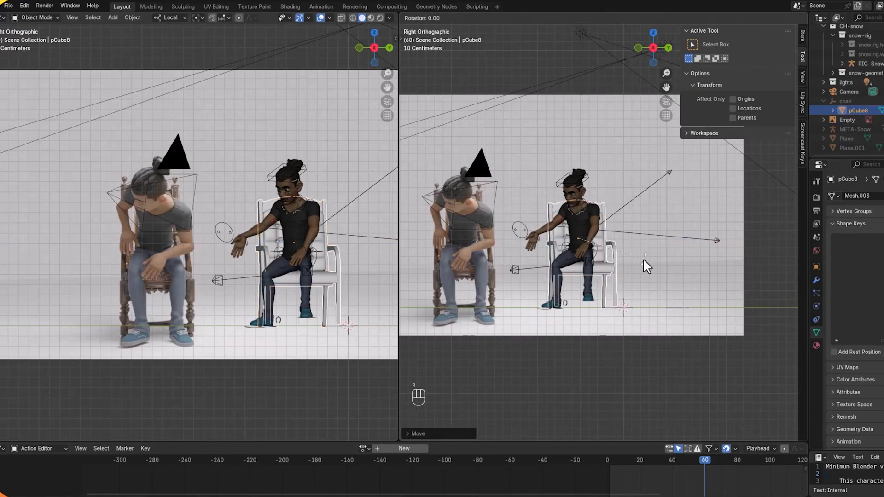
{"action": "key", "text": "z"}
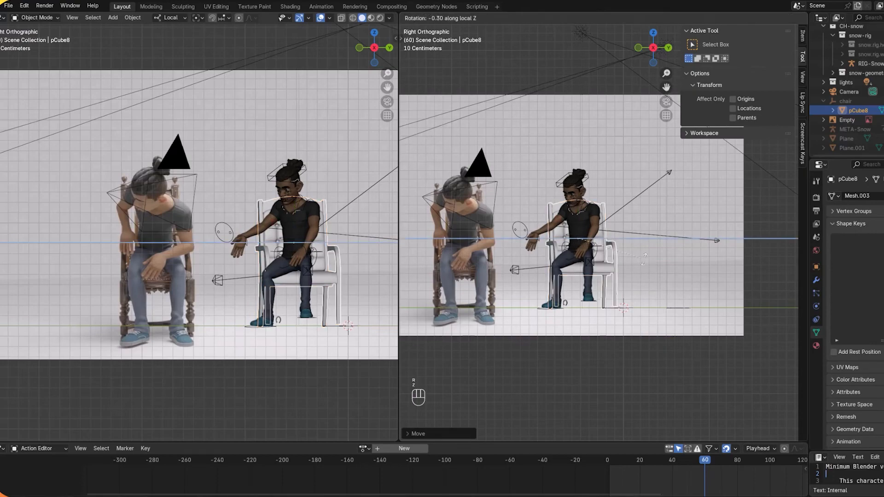
{"action": "right_click", "coordinate": [631, 261]}
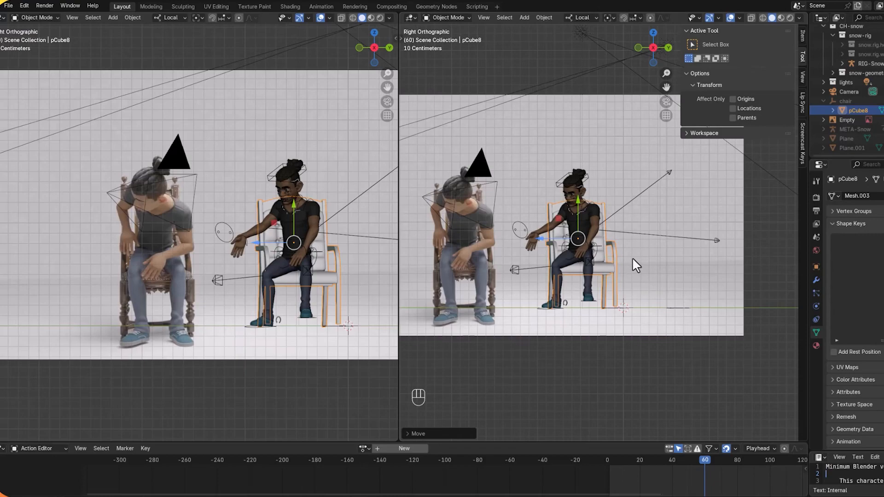
{"action": "key", "text": "r"}
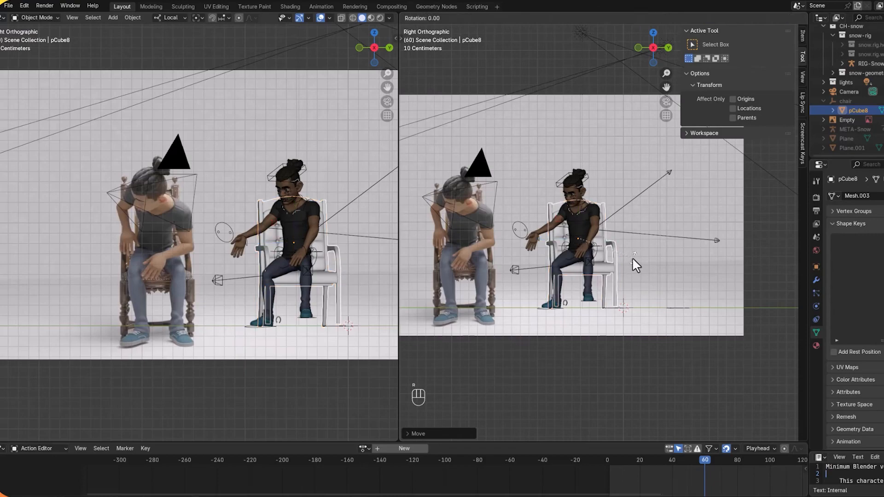
{"action": "key", "text": "z"}
{"action": "right_click", "coordinate": [629, 256]}
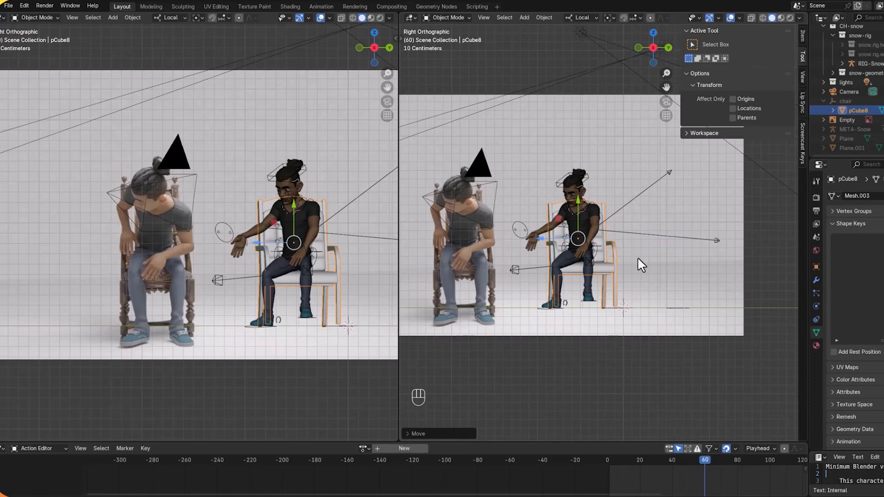
Step: Rotate the chair about 16° around its local Y axis to face the same way as the reference chair
{"action": "key", "text": "r"}
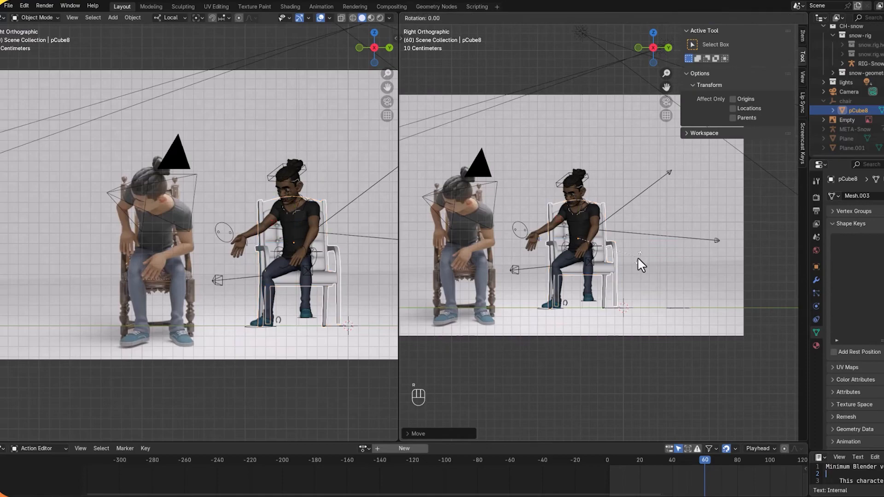
{"action": "key", "text": "y"}
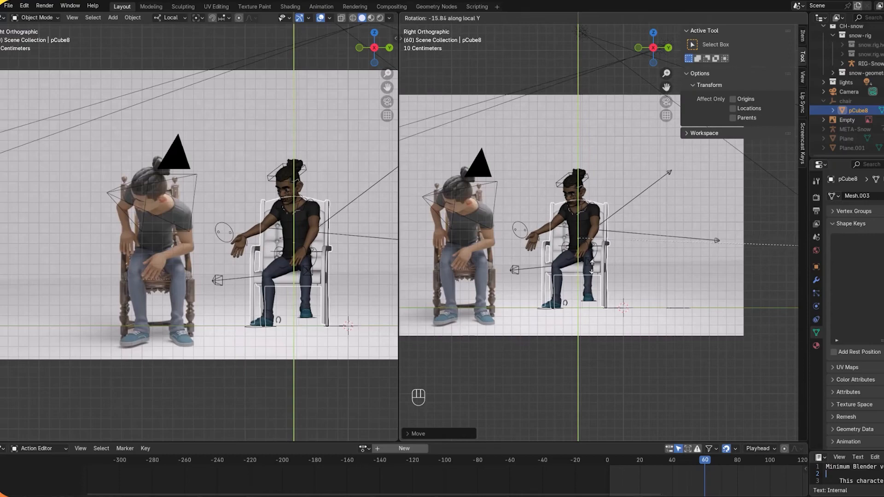
{"action": "left_click", "coordinate": [610, 269]}
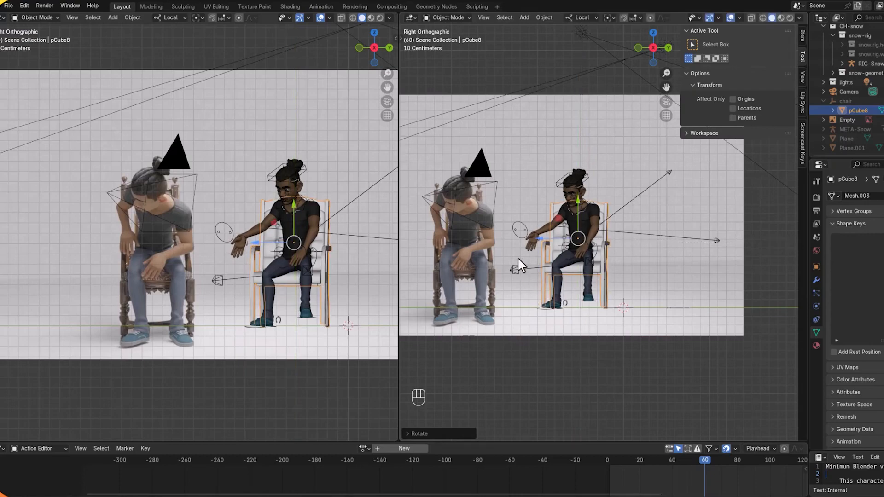
Step: Bring the chair forward in the front view until it is beneath the character, and adjust its sideways alignment
{"action": "left_click", "coordinate": [535, 231]}
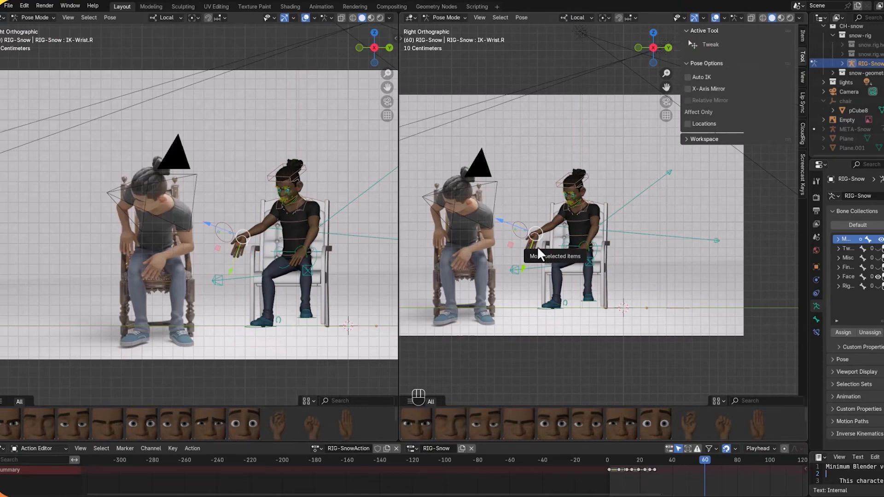
{"action": "key", "text": "KP_3"}
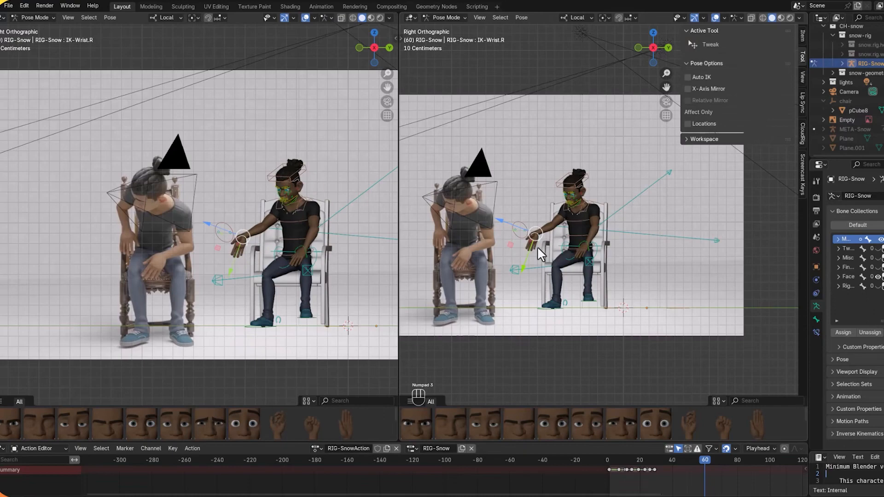
{"action": "left_click", "coordinate": [620, 319]}
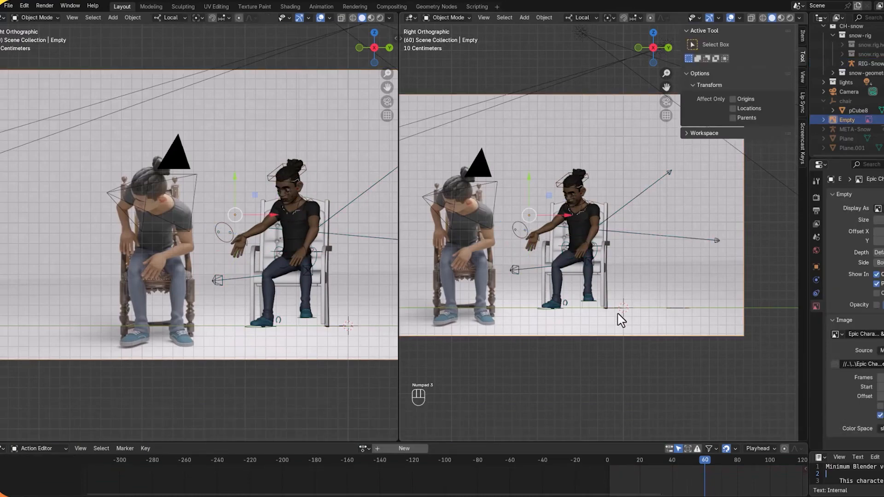
{"action": "key", "text": "ctrl+KP_3"}
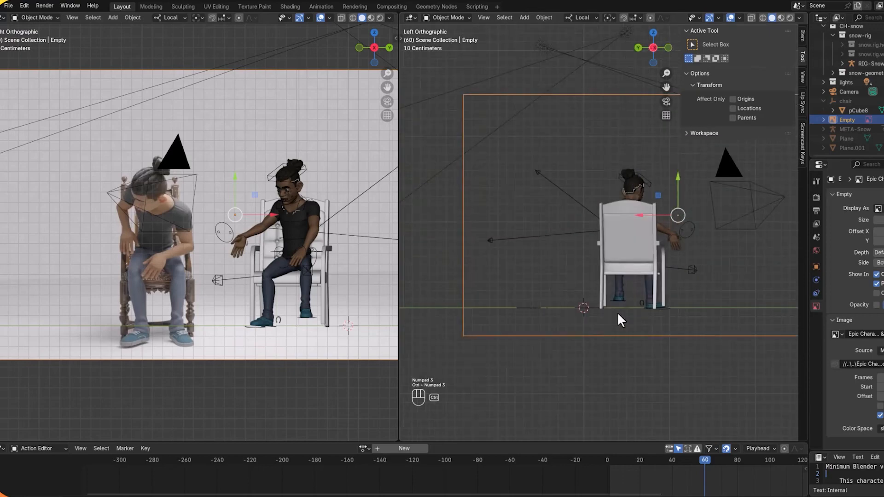
{"action": "key", "text": "KP_1"}
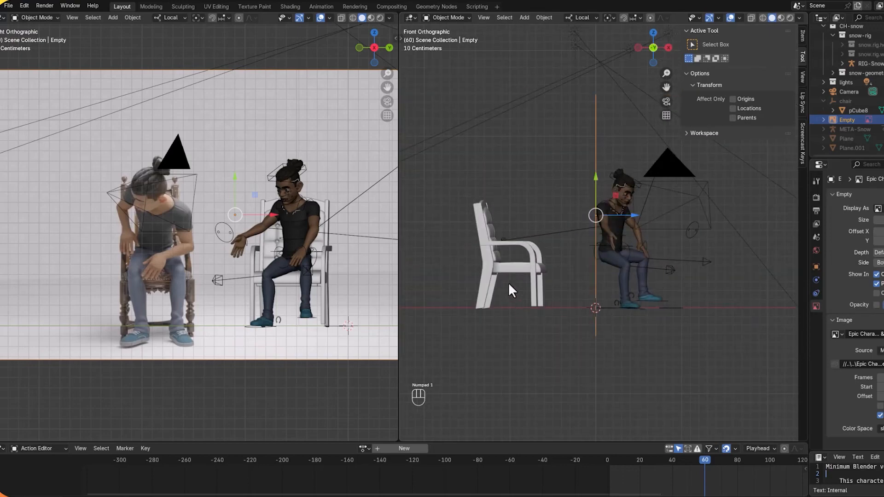
{"action": "left_click", "coordinate": [504, 269]}
{"action": "left_click_drag", "start_coordinate": [515, 239], "coordinate": [621, 247]}
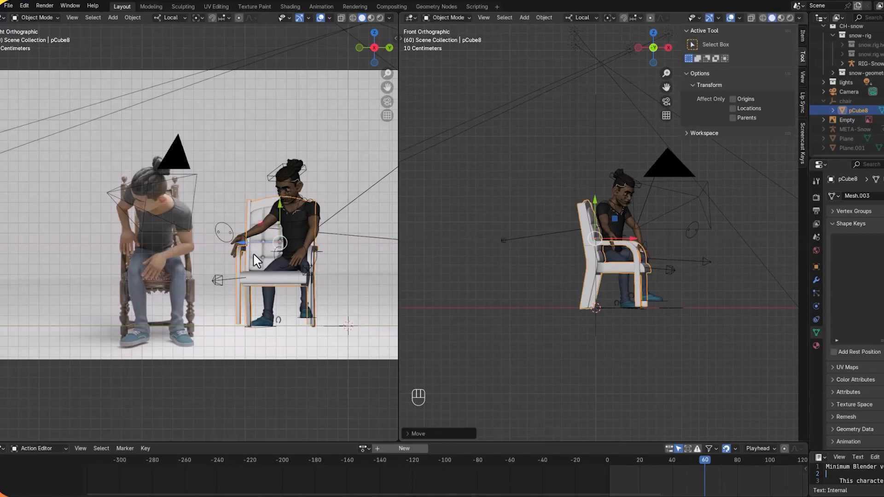
{"action": "left_click_drag", "start_coordinate": [253, 243], "coordinate": [267, 246]}
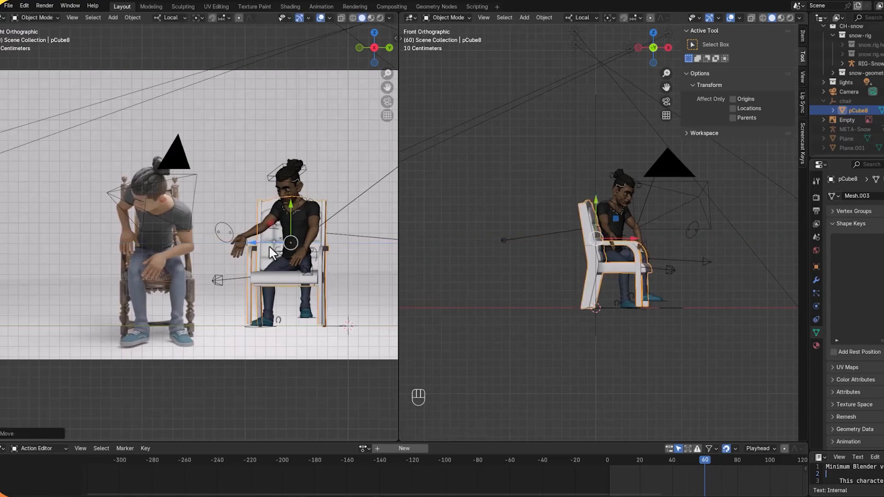
Step: Shift the chair back in two small moves so the character sits near the front of the seat
{"action": "middle_click_drag", "start_coordinate": [369, 290], "coordinate": [292, 292]}
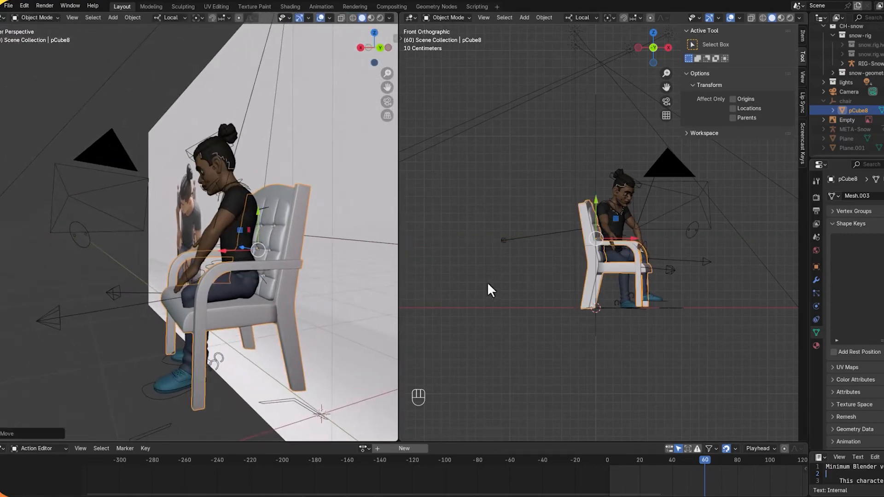
{"action": "left_click_drag", "start_coordinate": [630, 235], "coordinate": [613, 235]}
{"action": "middle_click_drag", "start_coordinate": [350, 336], "coordinate": [387, 335]}
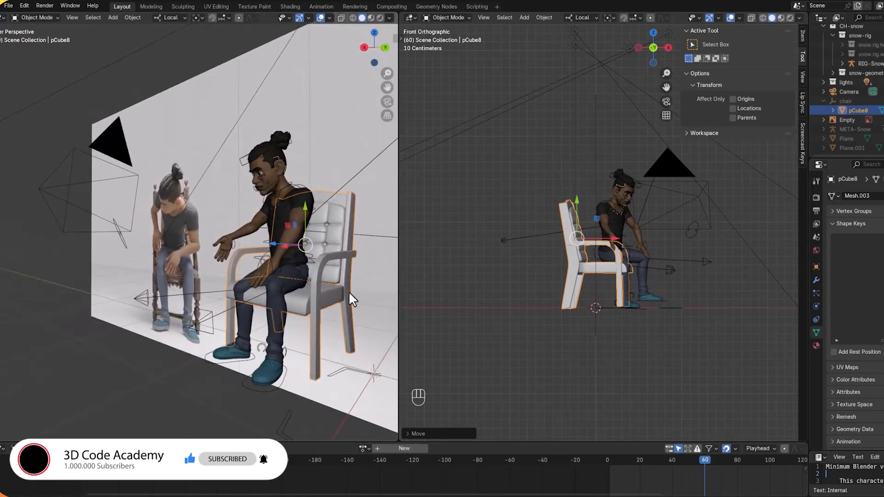
{"action": "left_click_drag", "start_coordinate": [616, 239], "coordinate": [603, 238]}
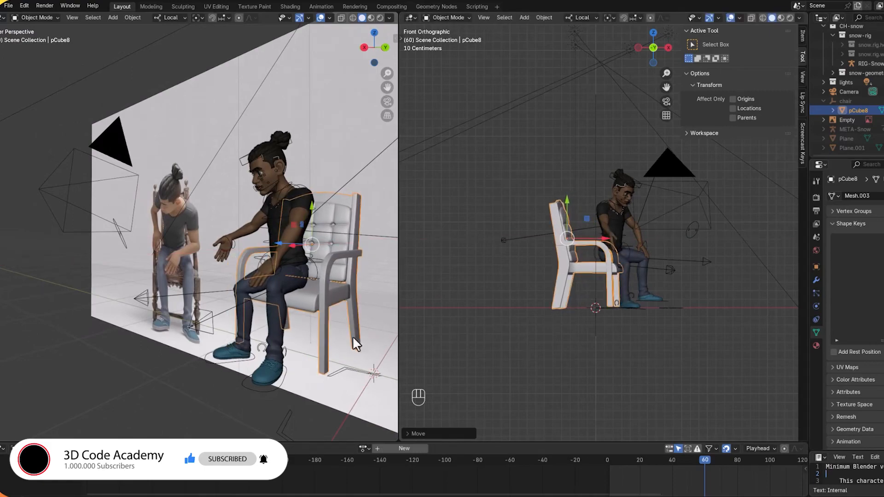
{"action": "middle_click_drag", "start_coordinate": [352, 336], "coordinate": [376, 347]}
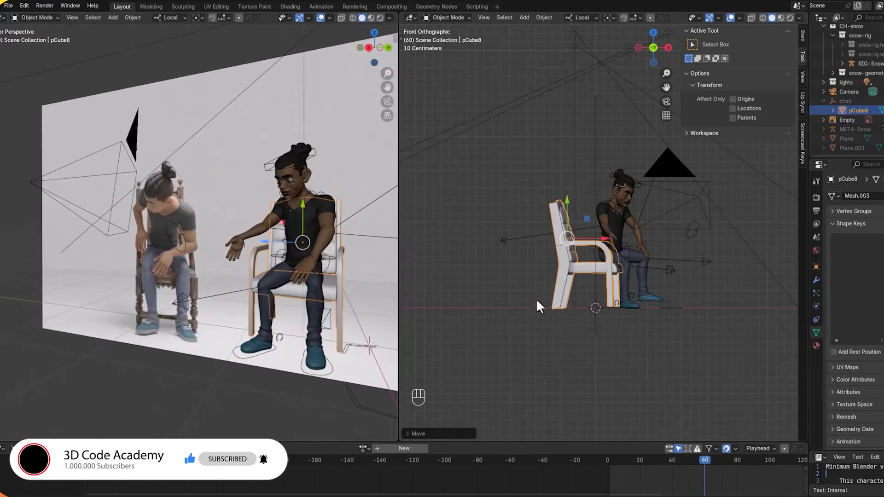
Step: Move the right wrist control about 0.19 m backward toward the chair's armrest
{"action": "left_click", "coordinate": [241, 241]}
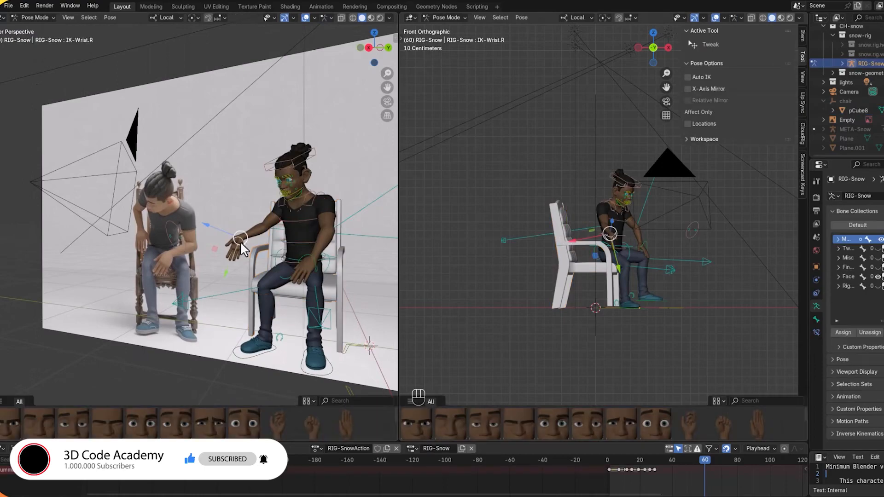
{"action": "scroll", "coordinate": [662, 283], "scroll_direction": "up", "scroll_amount": 5}
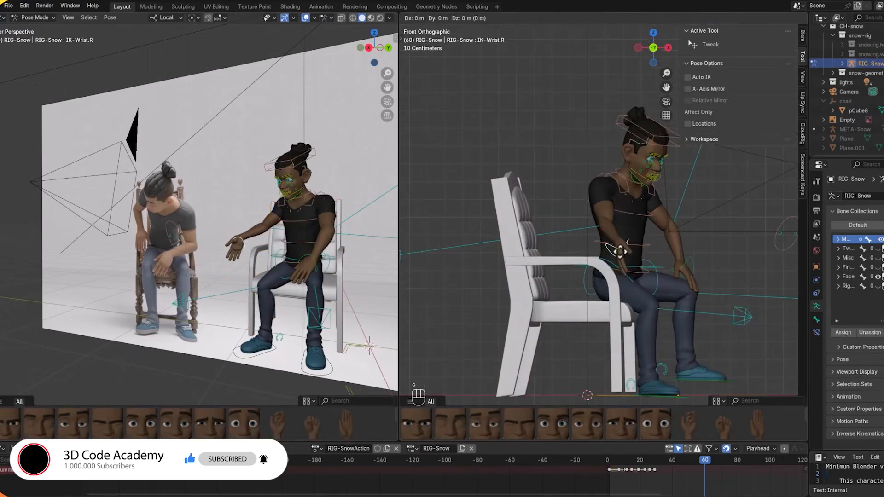
{"action": "key", "text": "g"}
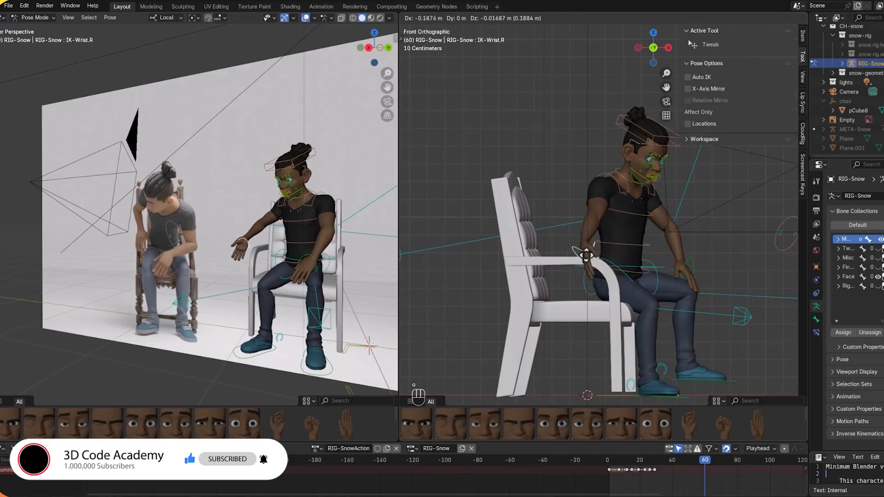
{"action": "left_click", "coordinate": [586, 255]}
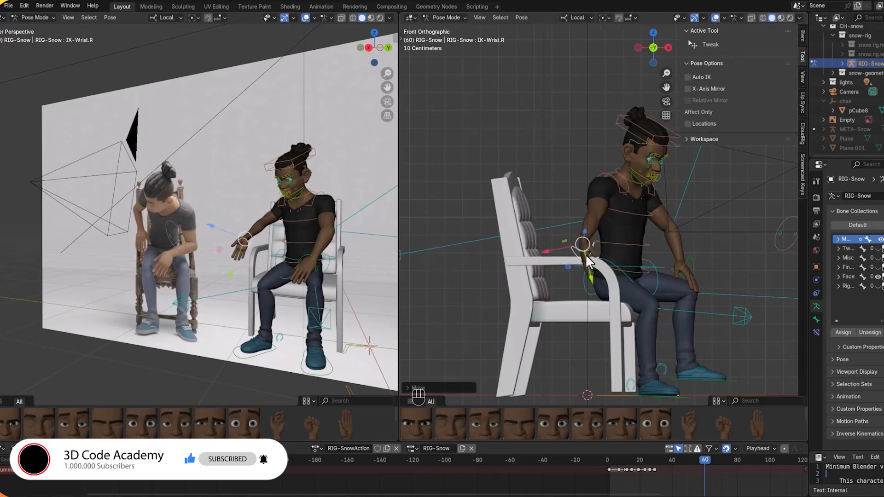
Step: Lean the torso backward in the front view by rotating the rib cage control about 6° and the lower spine control slightly
{"action": "left_click", "coordinate": [618, 245]}
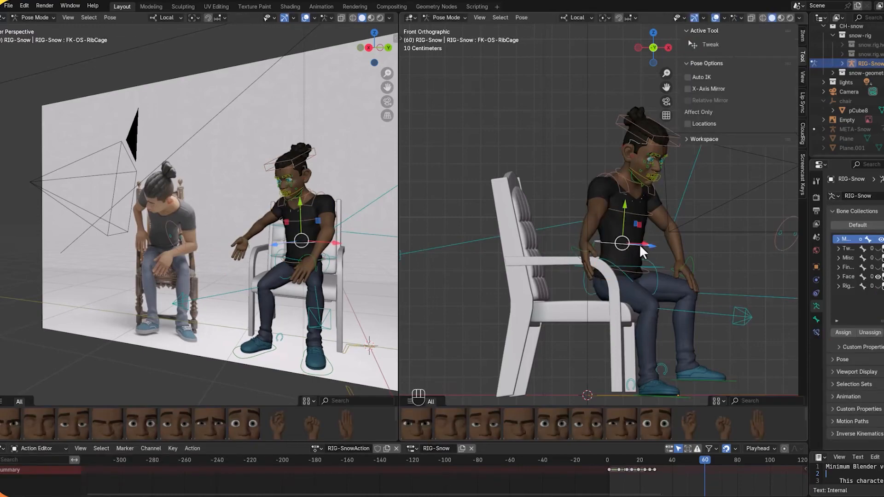
{"action": "key", "text": "t"}
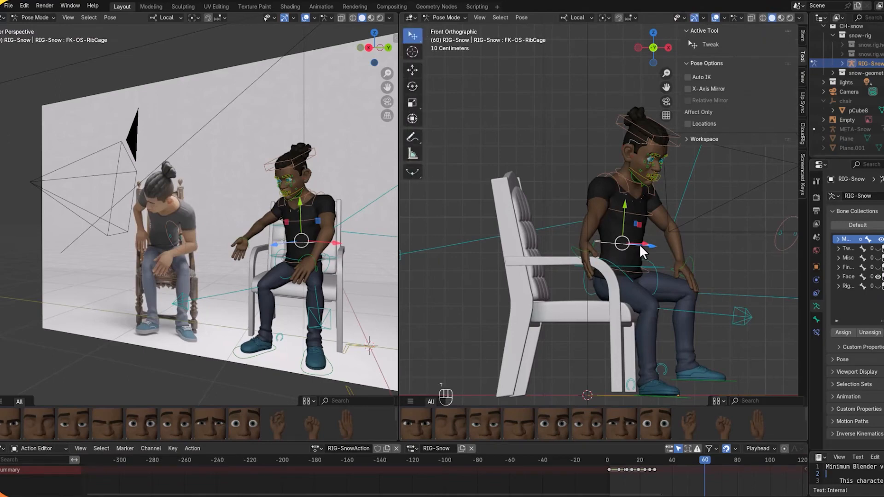
{"action": "key", "text": "r"}
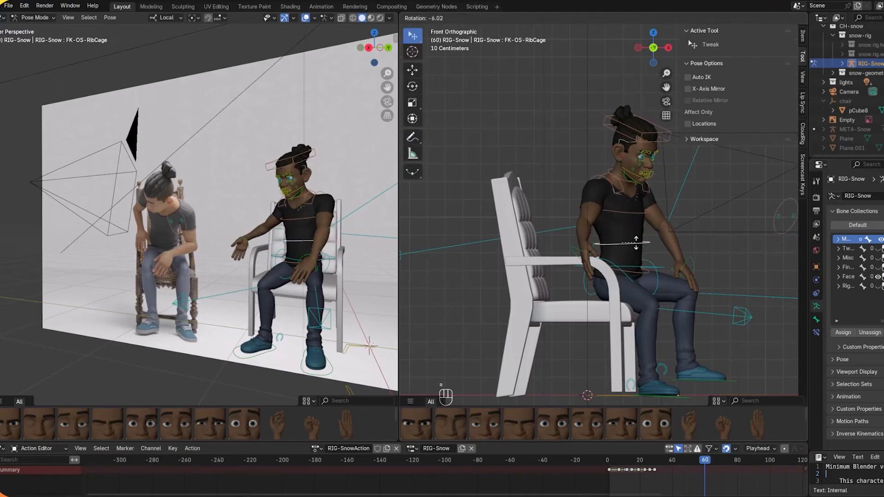
{"action": "left_click", "coordinate": [636, 243]}
{"action": "left_click", "coordinate": [637, 274]}
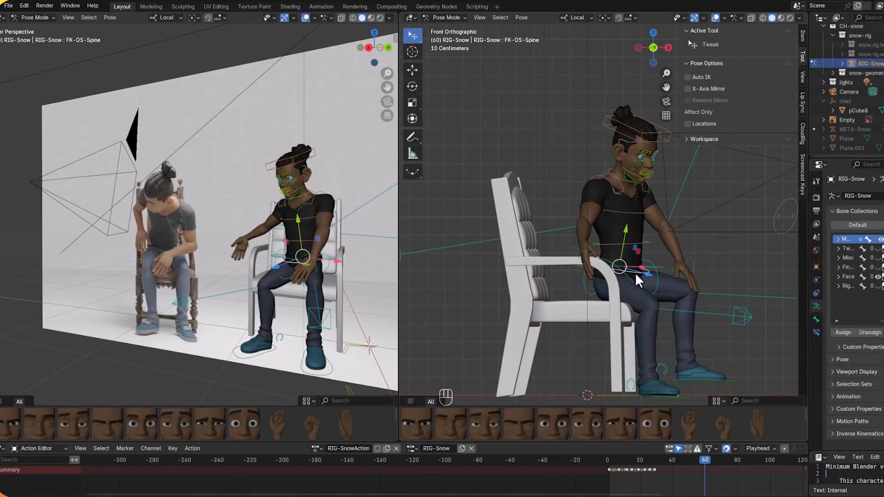
{"action": "key", "text": "r"}
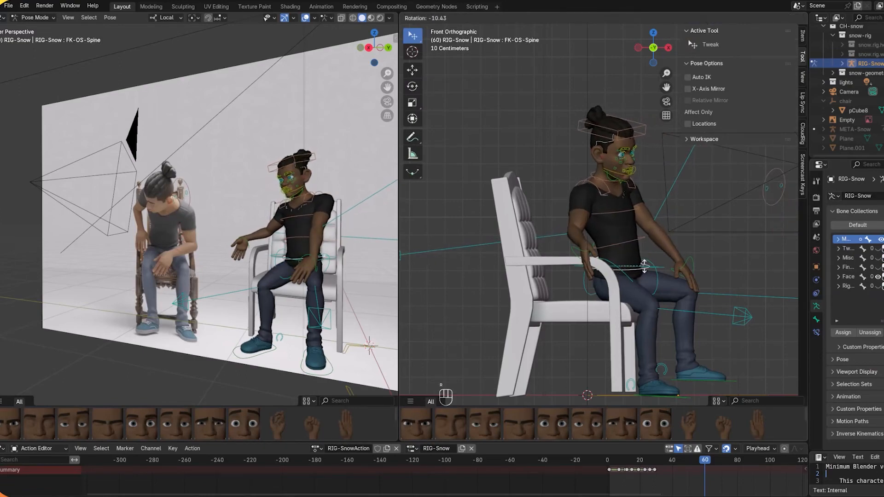
{"action": "left_click", "coordinate": [621, 281]}
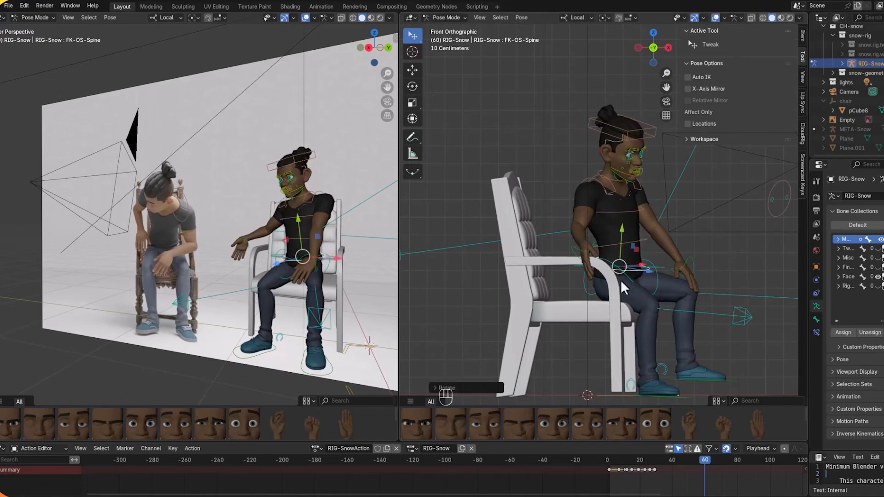
Step: Try turning the right wrist control about 46° toward the chair back, and rotate it back down
{"action": "left_click", "coordinate": [574, 257]}
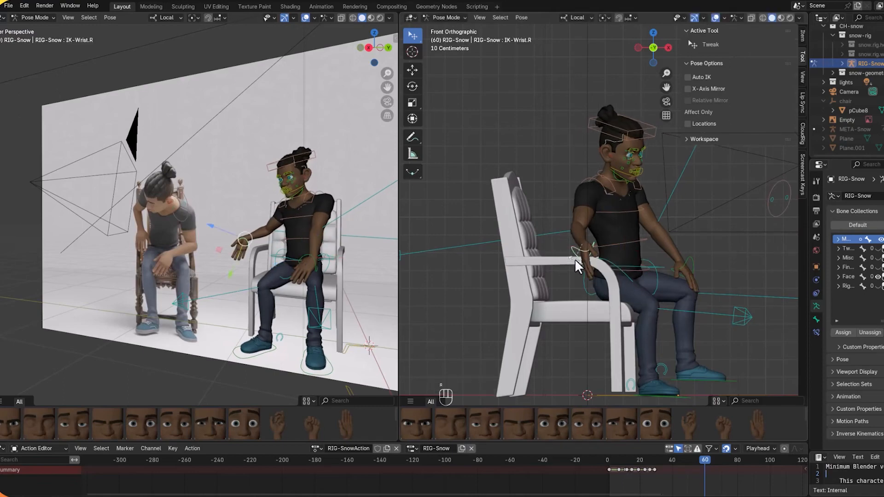
{"action": "key", "text": "r"}
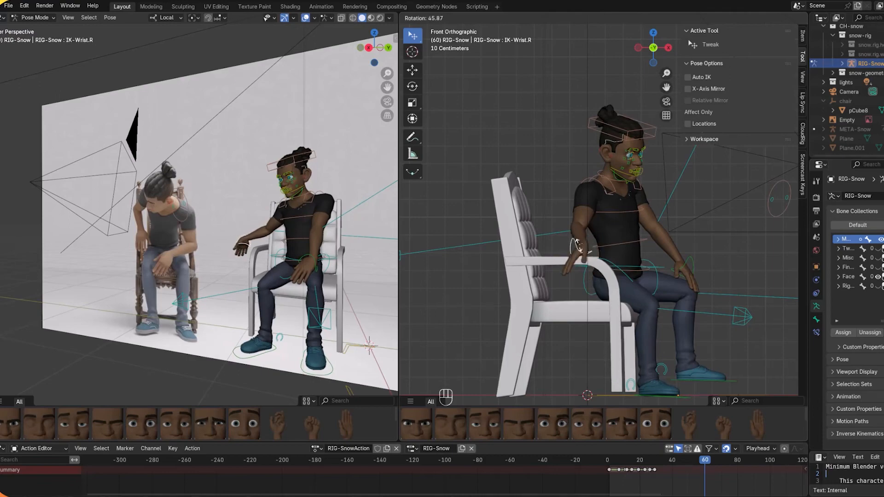
{"action": "left_click", "coordinate": [582, 249]}
{"action": "key", "text": "r"}
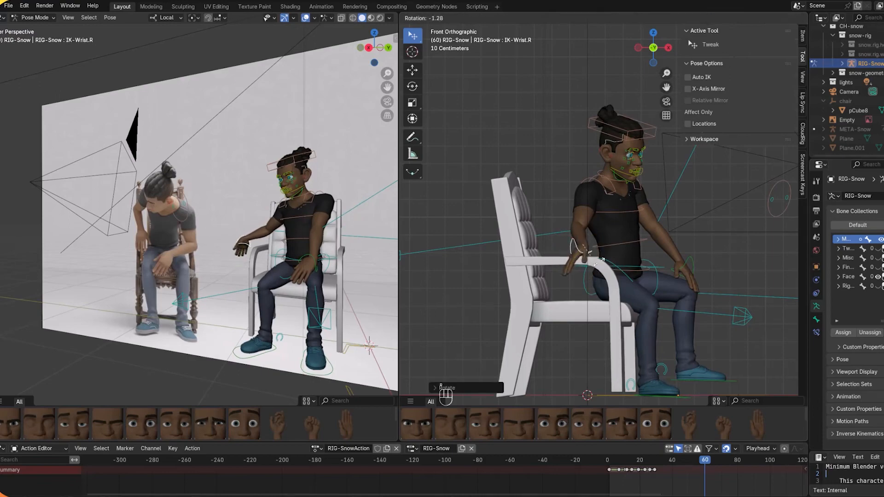
{"action": "left_click", "coordinate": [607, 252]}
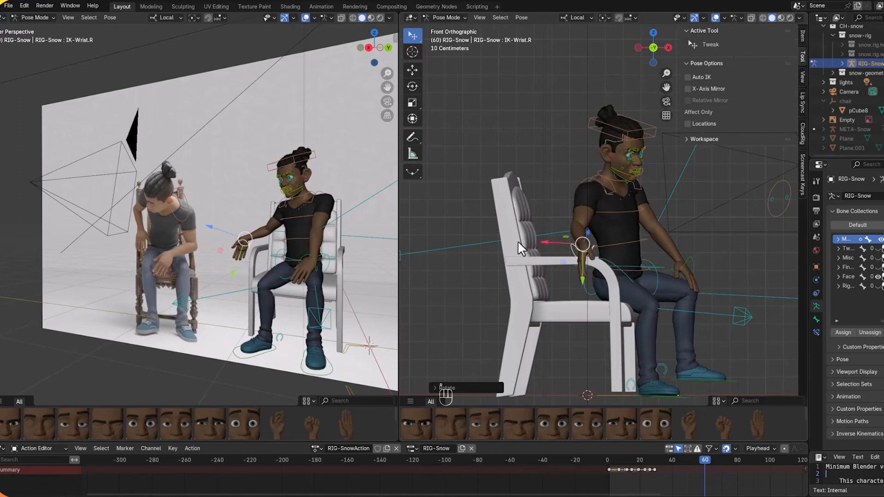
Step: Move the right upper-arm pole control from behind the chair to high above the character
{"action": "scroll", "coordinate": [518, 241], "scroll_direction": "down", "scroll_amount": 2}
{"action": "left_click", "coordinate": [457, 247]}
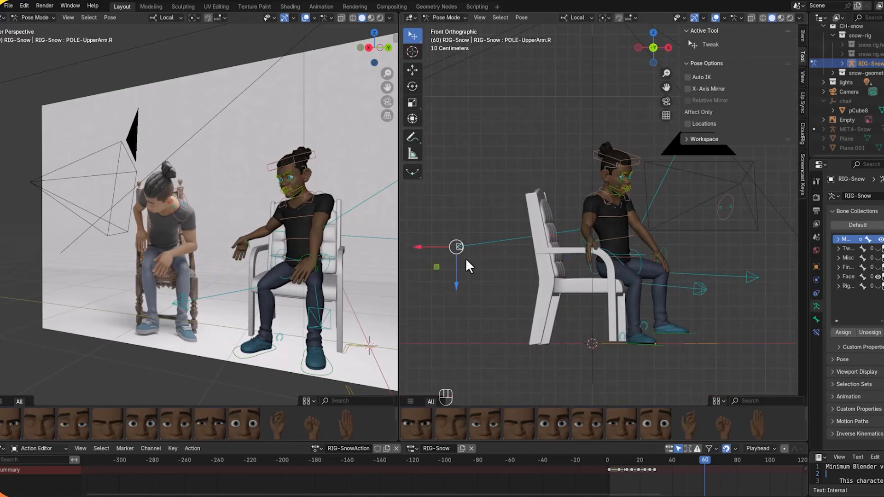
{"action": "key", "text": "g"}
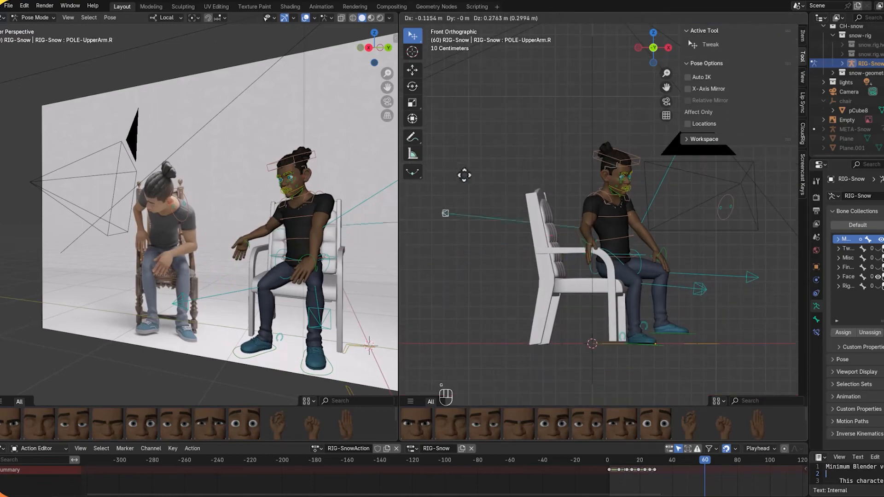
{"action": "left_click", "coordinate": [596, 72]}
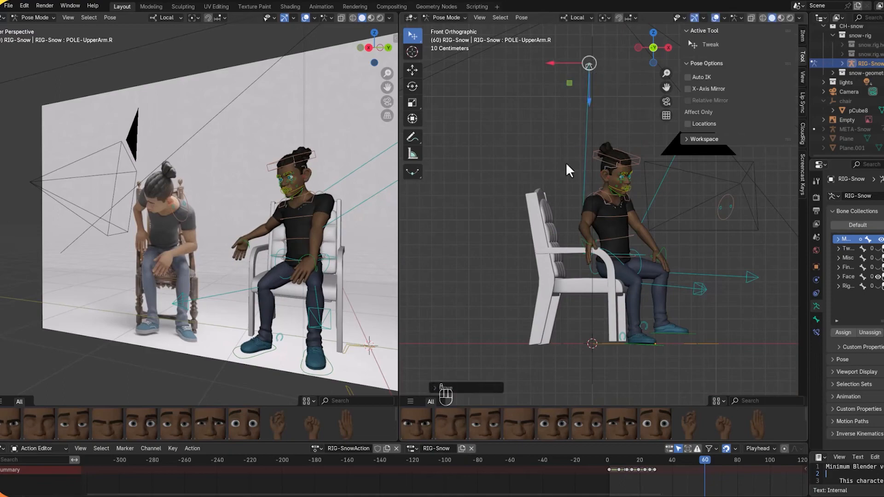
Step: Rotate the right wrist control about 52° in the front view, and adjust its rotation further from an angled rear view
{"action": "left_click", "coordinate": [587, 244]}
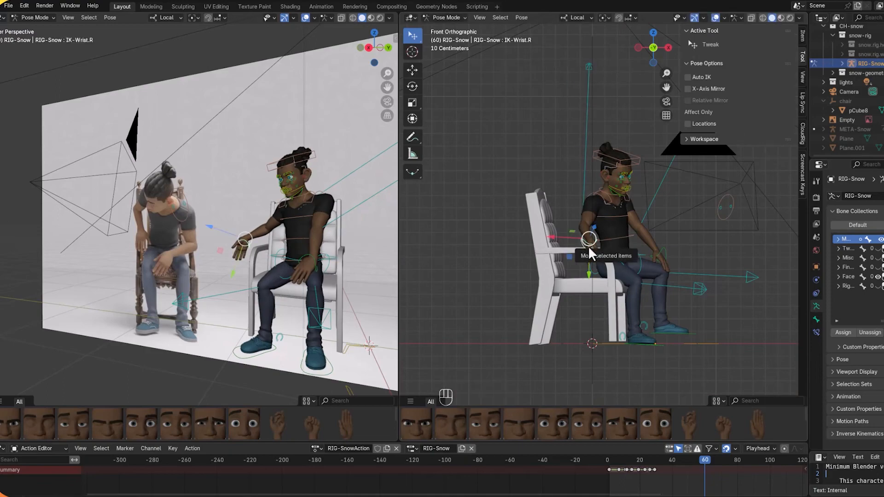
{"action": "key", "text": "r"}
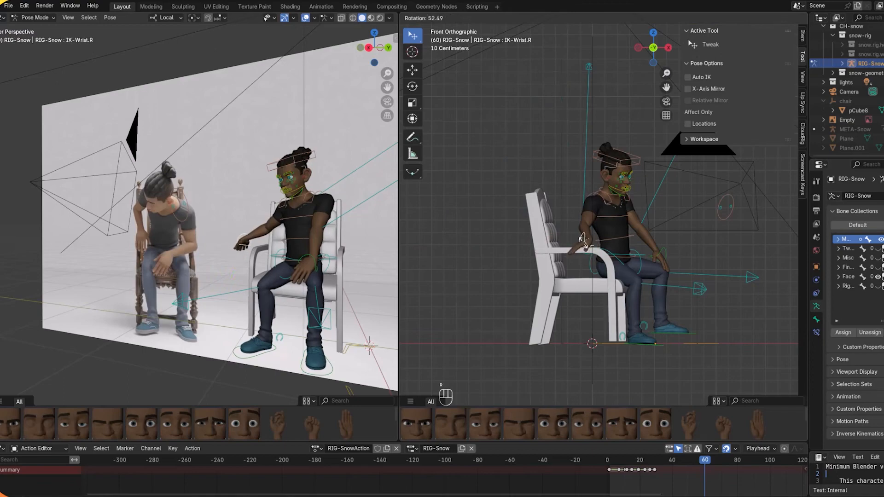
{"action": "left_click", "coordinate": [583, 242]}
{"action": "middle_click_drag", "start_coordinate": [608, 260], "coordinate": [639, 279]}
{"action": "key", "text": "r"}
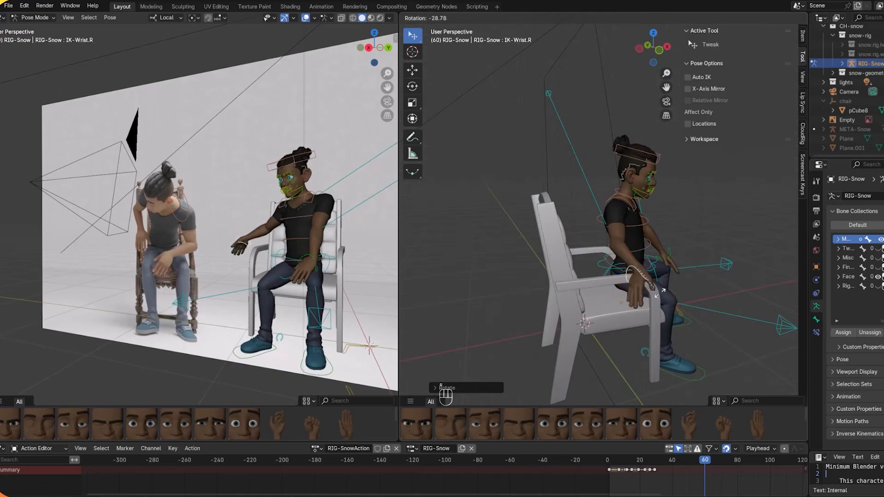
{"action": "left_click", "coordinate": [683, 279]}
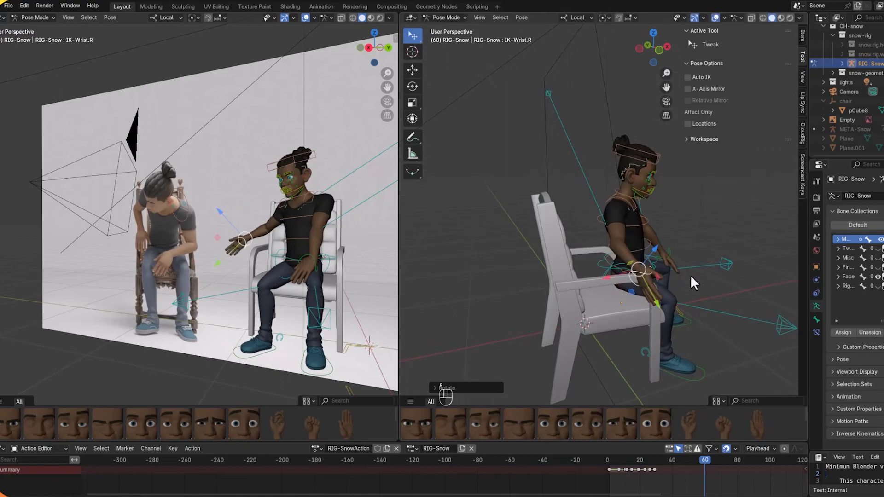
Step: Trackball-rotate the right wrist control so the palm faces the armrest, and shift the wrist slightly
{"action": "middle_click_drag", "start_coordinate": [690, 274], "coordinate": [668, 272]}
{"action": "key", "text": "r"}
{"action": "key", "text": "r"}
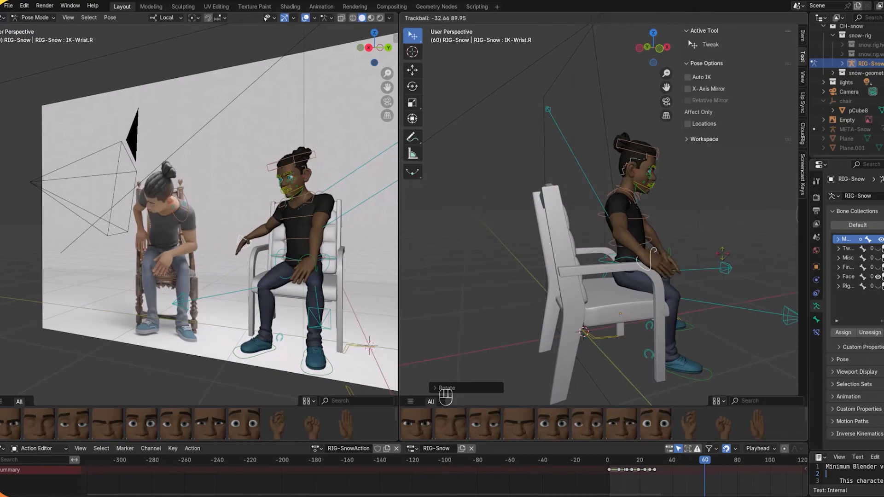
{"action": "left_click", "coordinate": [725, 236]}
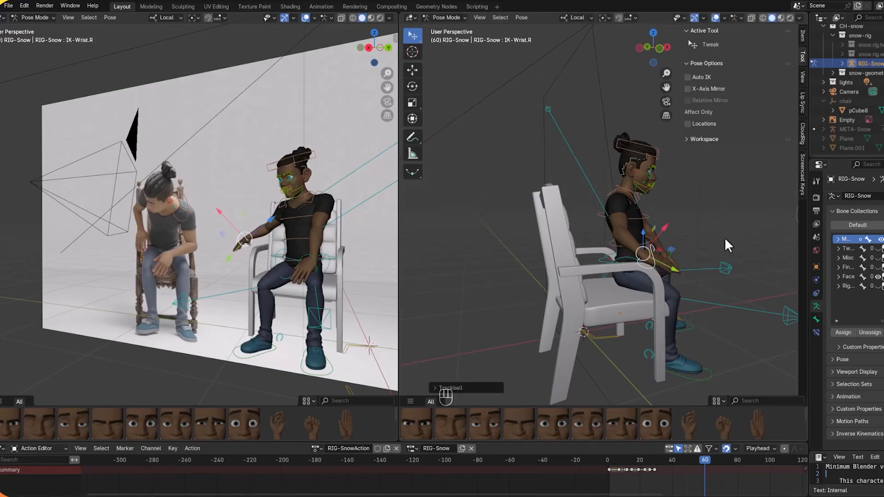
{"action": "key", "text": "g"}
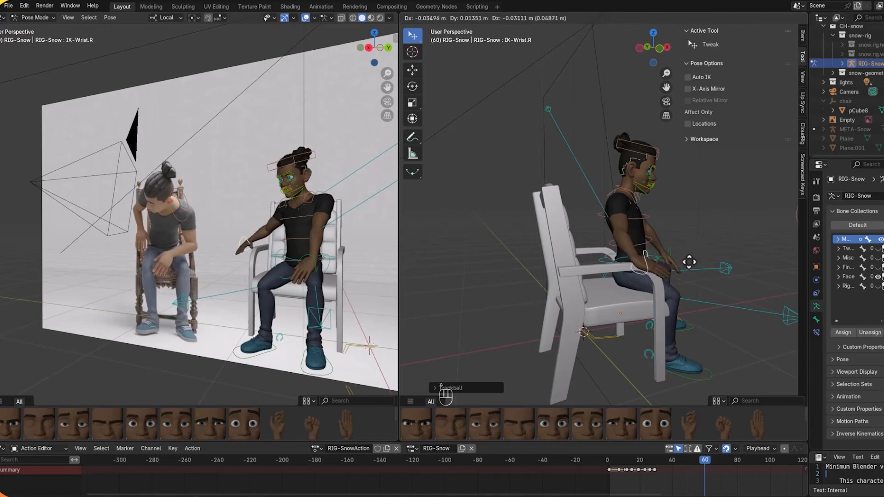
{"action": "left_click", "coordinate": [693, 257]}
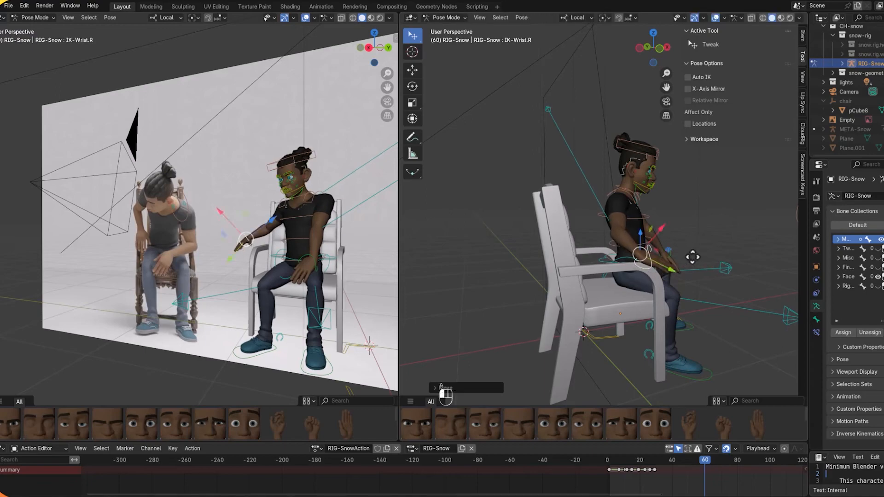
Step: Move the right upper-arm pole control down and backward behind the chair's backrest
{"action": "left_click", "coordinate": [548, 109]}
{"action": "key", "text": "g"}
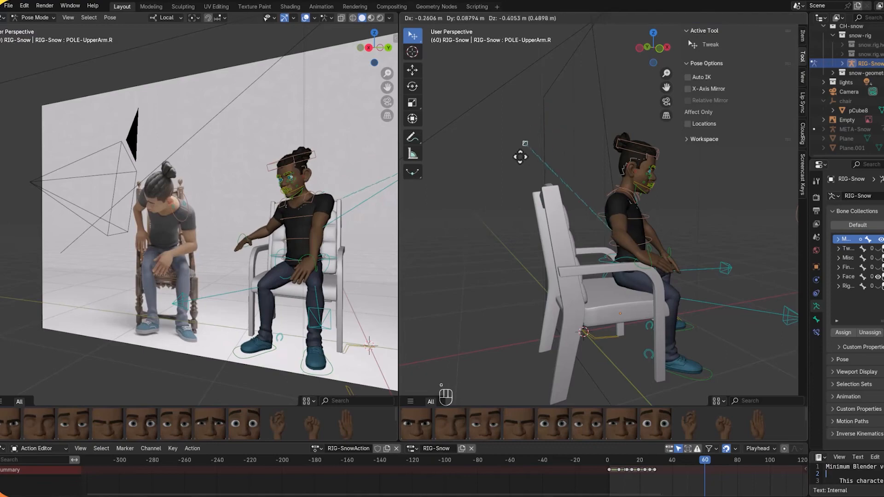
{"action": "left_click", "coordinate": [513, 184]}
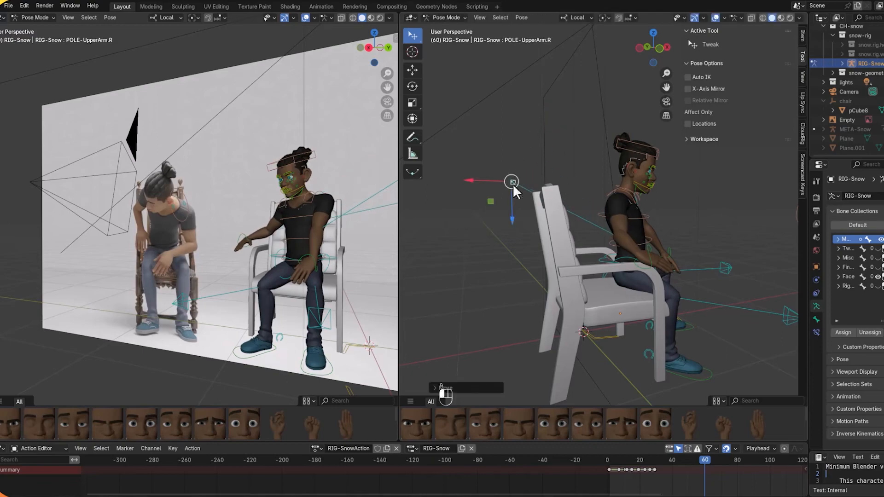
Step: Trackball-rotate the chest control to turn the upper body toward the seated reference figure
{"action": "middle_click_drag", "start_coordinate": [653, 214], "coordinate": [568, 205]}
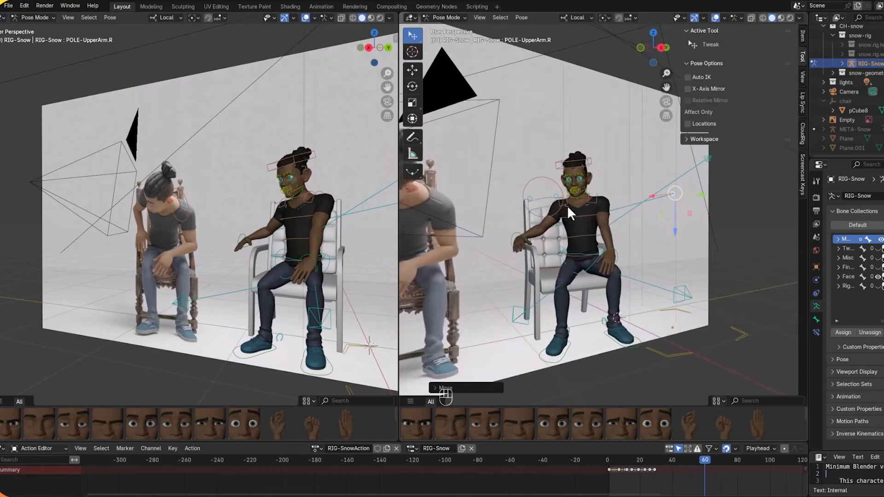
{"action": "left_click", "coordinate": [589, 219]}
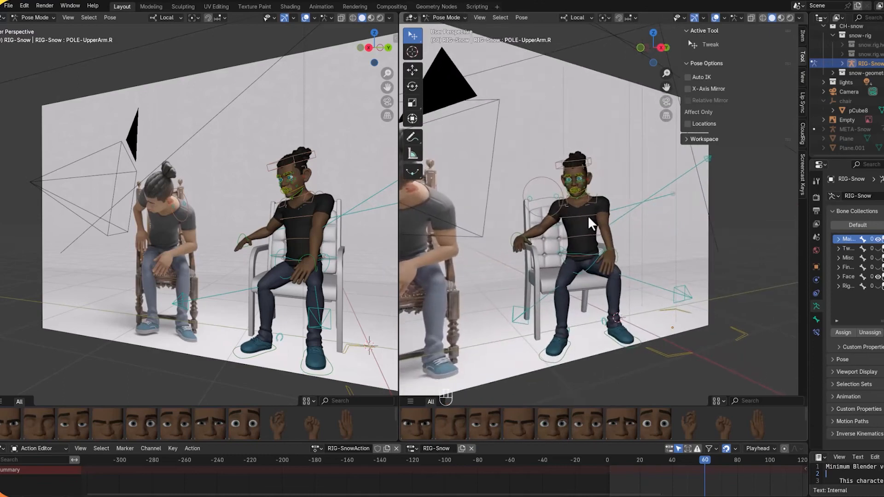
{"action": "left_click", "coordinate": [588, 214]}
{"action": "key", "text": "r"}
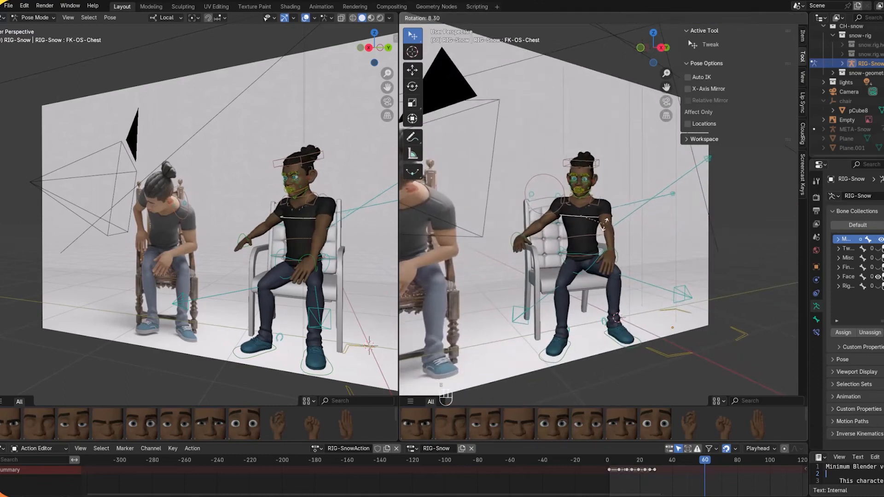
{"action": "right_click", "coordinate": [604, 224]}
{"action": "key", "text": "r"}
{"action": "key", "text": "r"}
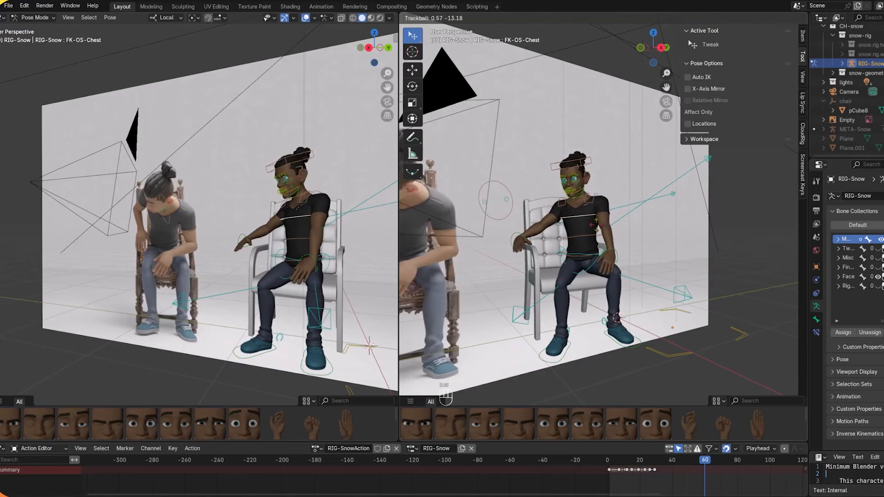
{"action": "left_click", "coordinate": [617, 237]}
Step: Key the seated pose on all rig controls at frame 60
{"action": "middle_click_drag", "start_coordinate": [617, 236], "coordinate": [647, 236]}
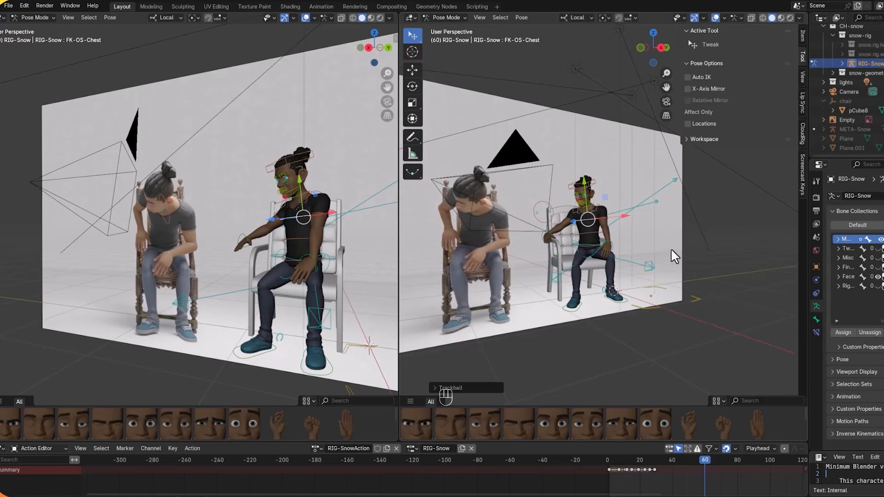
{"action": "key", "text": "a"}
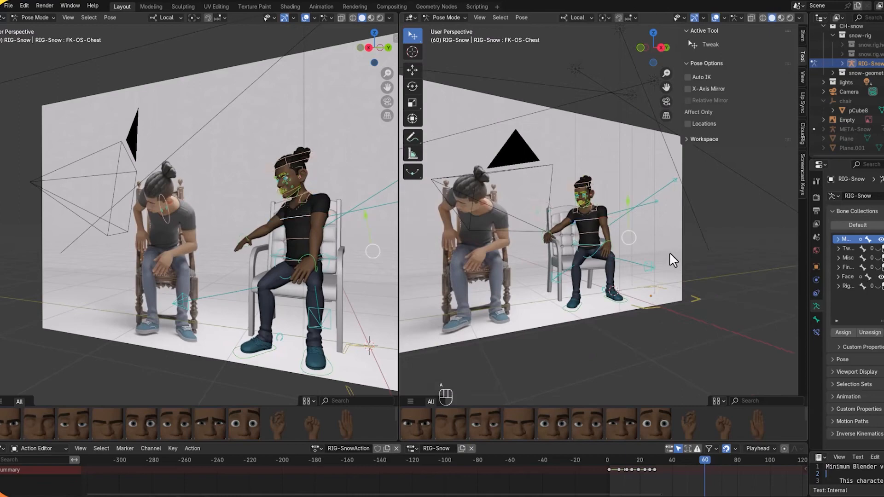
{"action": "key", "text": "i"}
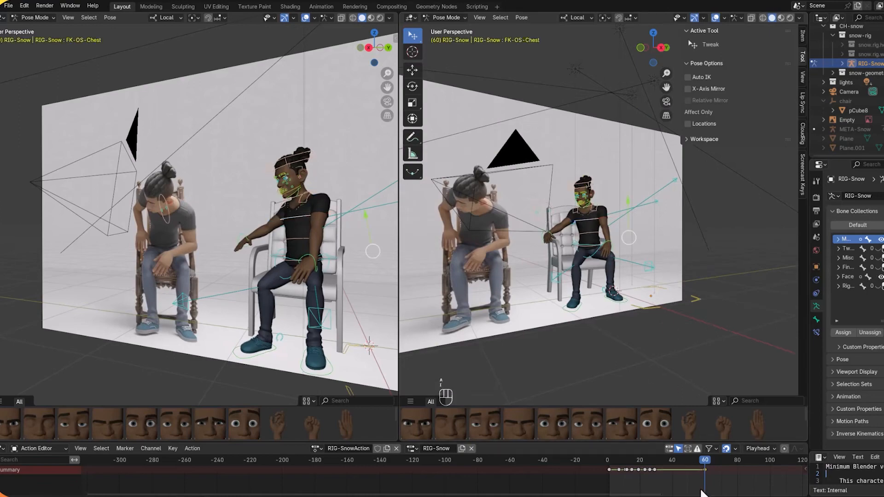
Step: At frame 54, move the right wrist control away from the hip toward the chair's right armrest
{"action": "mouse_move", "coordinate": [702, 457]}
{"action": "left_mouse_down"}
{"action": "mouse_move", "coordinate": [585, 457]}
{"action": "mouse_move", "coordinate": [695, 457]}
{"action": "left_mouse_up"}
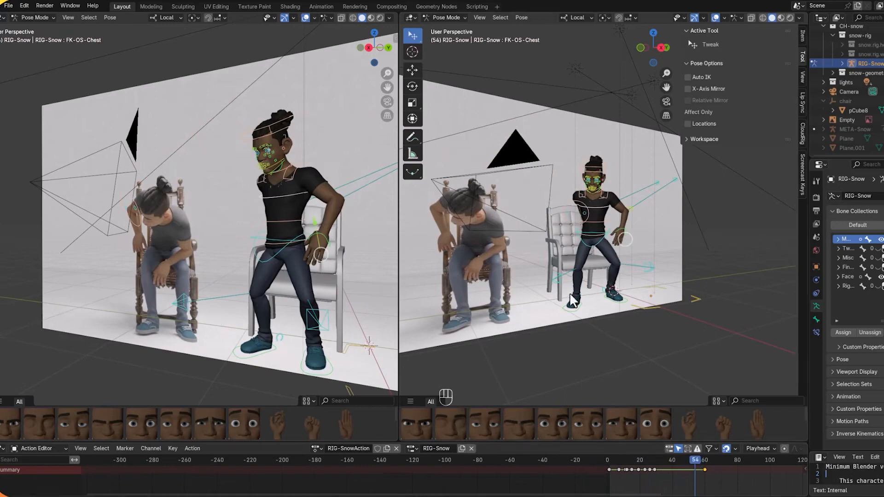
{"action": "middle_click_drag", "start_coordinate": [576, 301], "coordinate": [603, 297]}
{"action": "scroll", "coordinate": [603, 297], "scroll_direction": "up", "scroll_amount": 3}
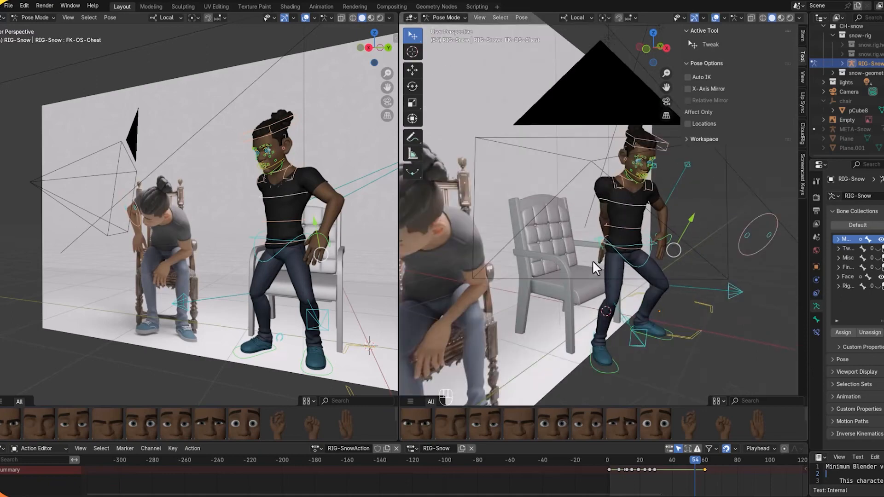
{"action": "left_click", "coordinate": [601, 240]}
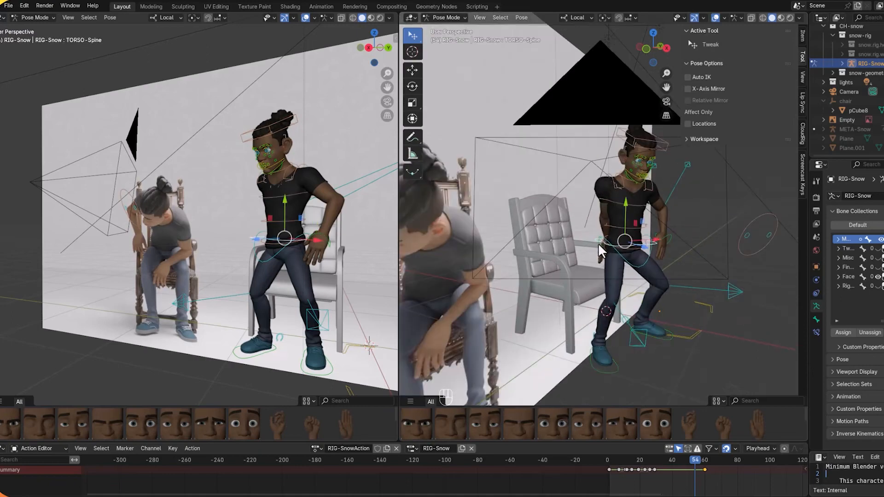
{"action": "middle_click_drag", "start_coordinate": [641, 277], "coordinate": [637, 274]}
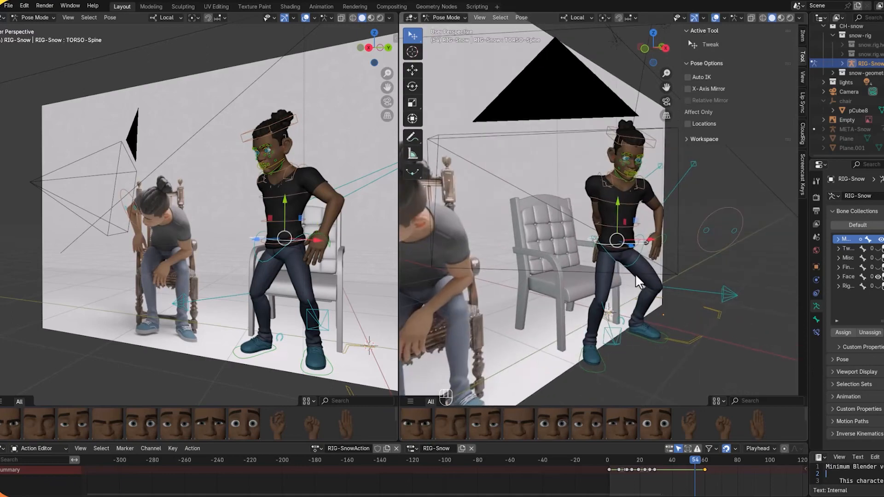
{"action": "key", "text": "g"}
{"action": "right_click", "coordinate": [607, 260]}
{"action": "left_click", "coordinate": [597, 246]}
{"action": "left_click", "coordinate": [596, 245]}
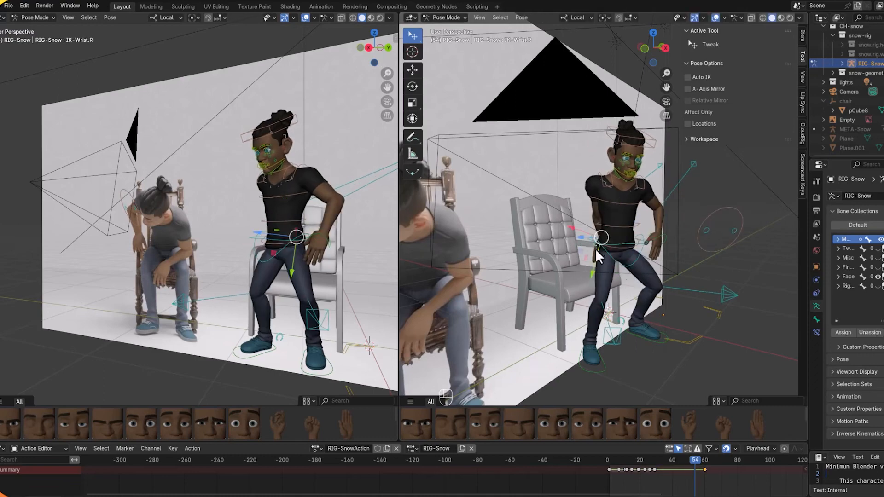
{"action": "key", "text": "g"}
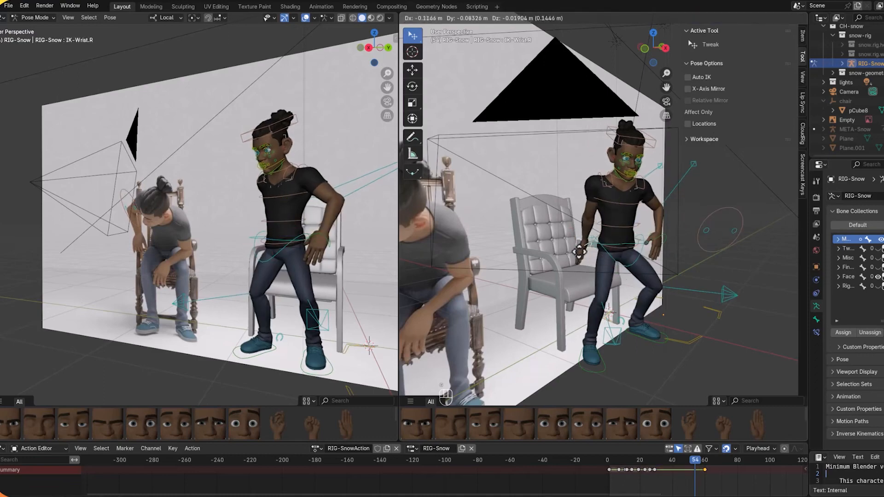
{"action": "left_click", "coordinate": [570, 242]}
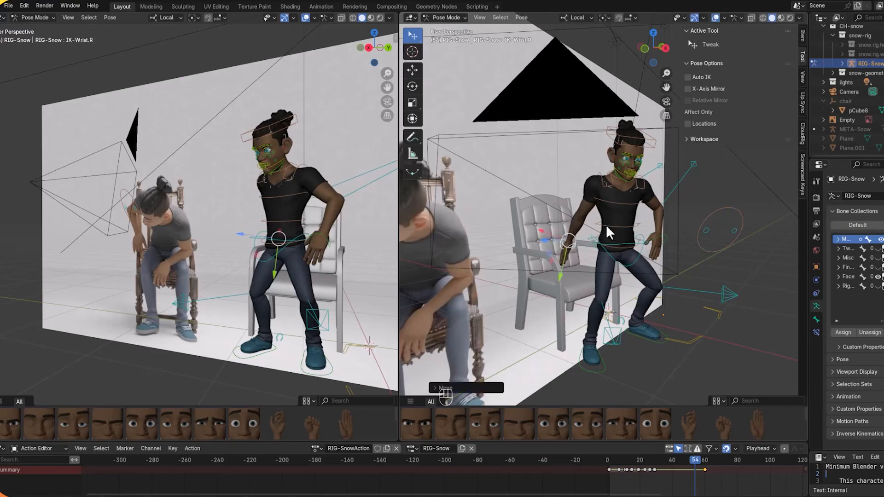
Step: Trackball-rotate the chest control to turn the upper body toward the character's right side
{"action": "left_click", "coordinate": [622, 207]}
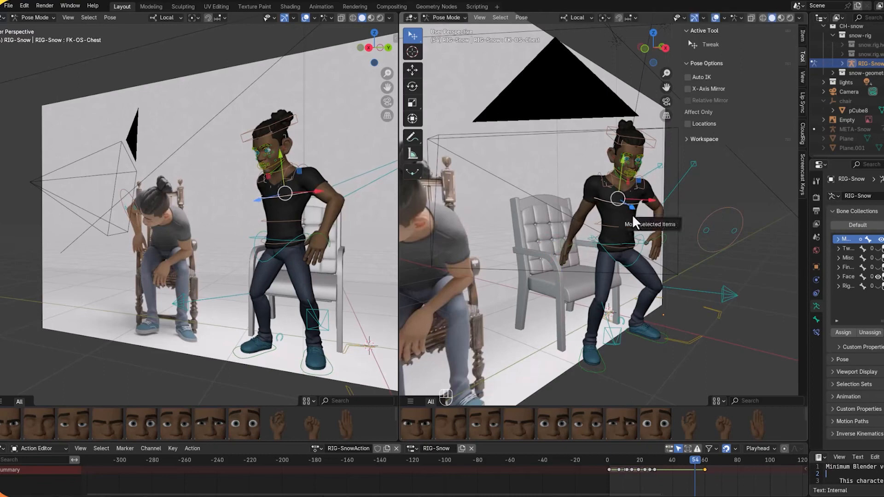
{"action": "key", "text": "r"}
{"action": "key", "text": "r"}
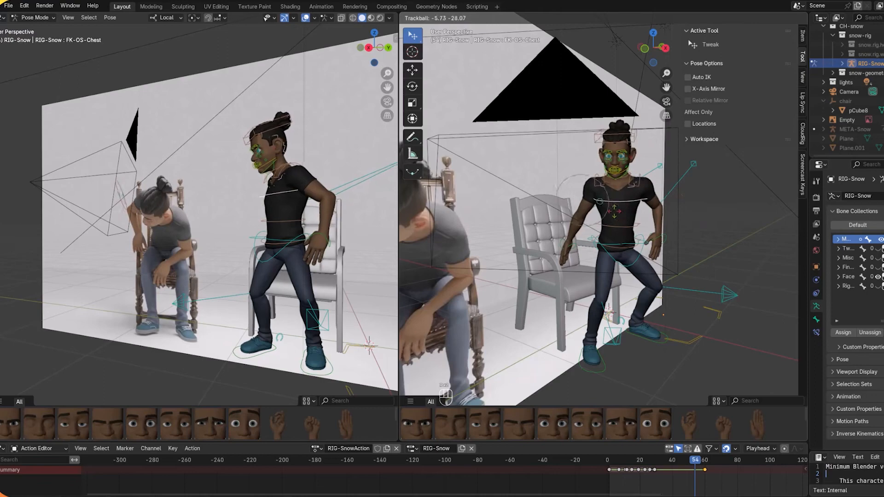
{"action": "left_click", "coordinate": [620, 225]}
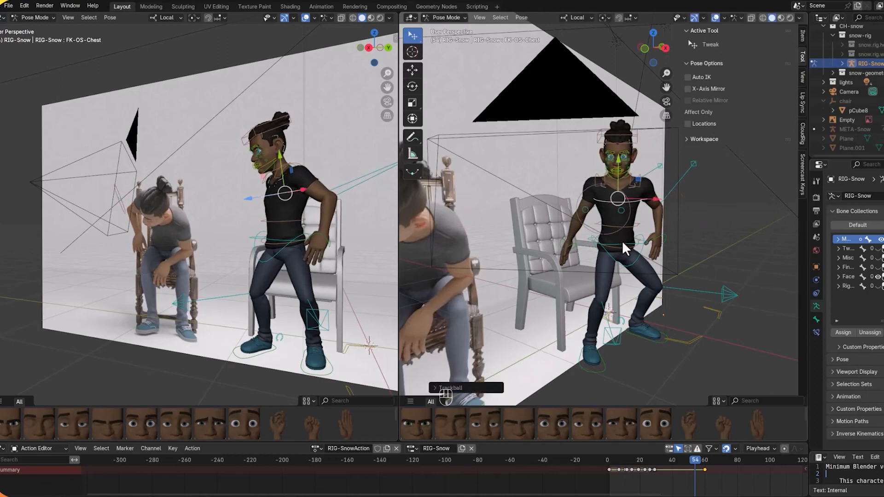
Step: Move the torso control sideways toward the chair's right armrest and shift the right wrist control out over that armrest
{"action": "left_click", "coordinate": [623, 244]}
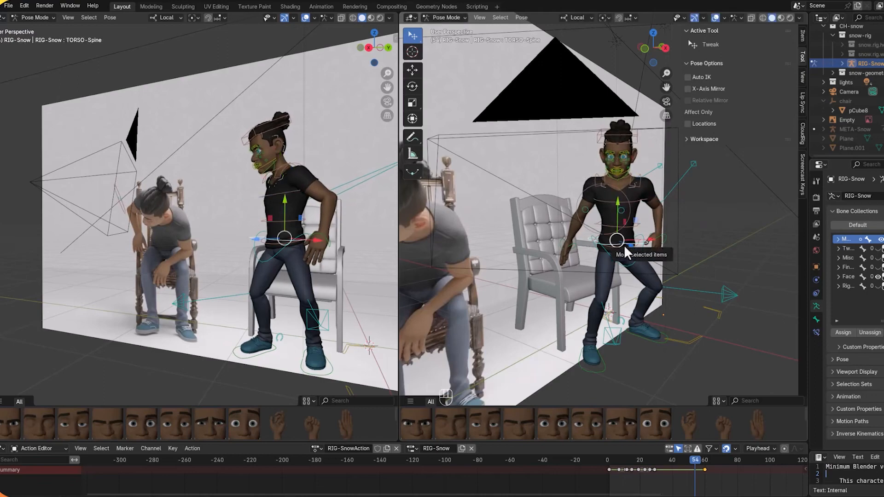
{"action": "left_click_drag", "start_coordinate": [624, 244], "coordinate": [547, 248]}
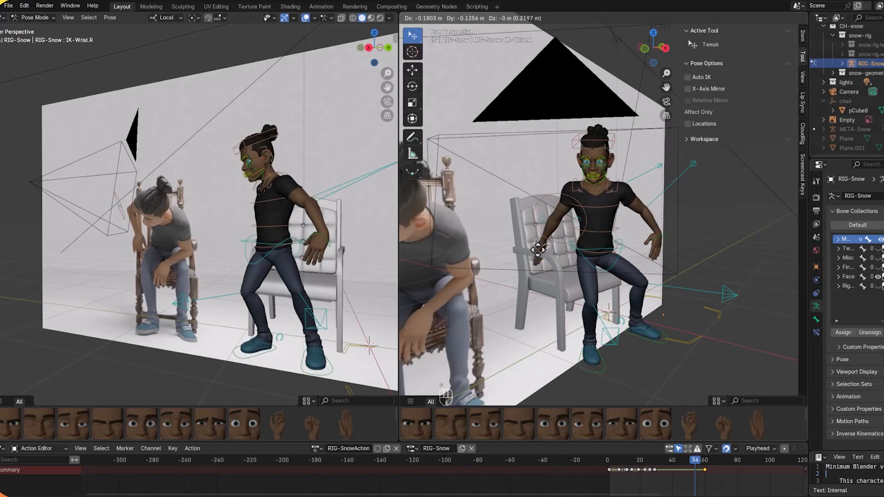
{"action": "left_click", "coordinate": [536, 253]}
Step: Trackball-rotate the right wrist control to set the hand on the armrest, and shift the torso control closer to that armrest
{"action": "middle_click_drag", "start_coordinate": [537, 253], "coordinate": [592, 267]}
{"action": "key", "text": "r"}
{"action": "key", "text": "r"}
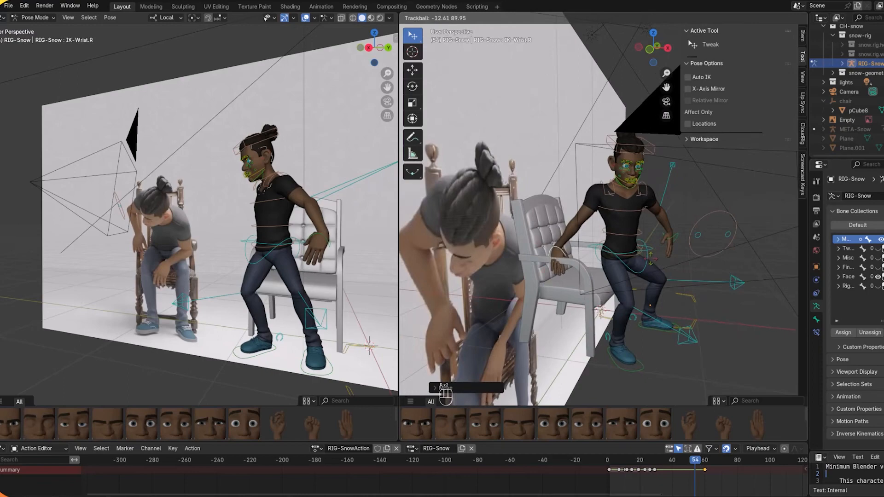
{"action": "left_click", "coordinate": [636, 258]}
{"action": "left_click", "coordinate": [630, 263]}
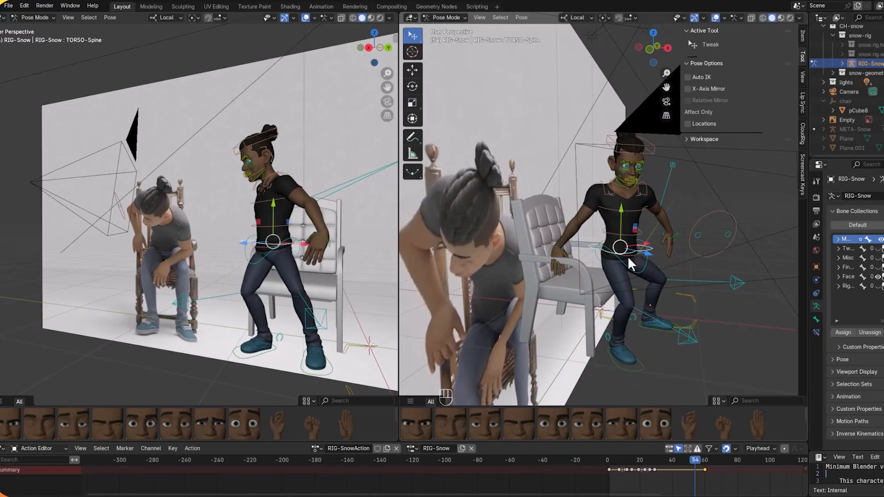
{"action": "left_click_drag", "start_coordinate": [629, 259], "coordinate": [608, 261]}
Step: Bring the left wrist control down and forward from beside the body to the front of the left thigh
{"action": "left_click", "coordinate": [675, 242]}
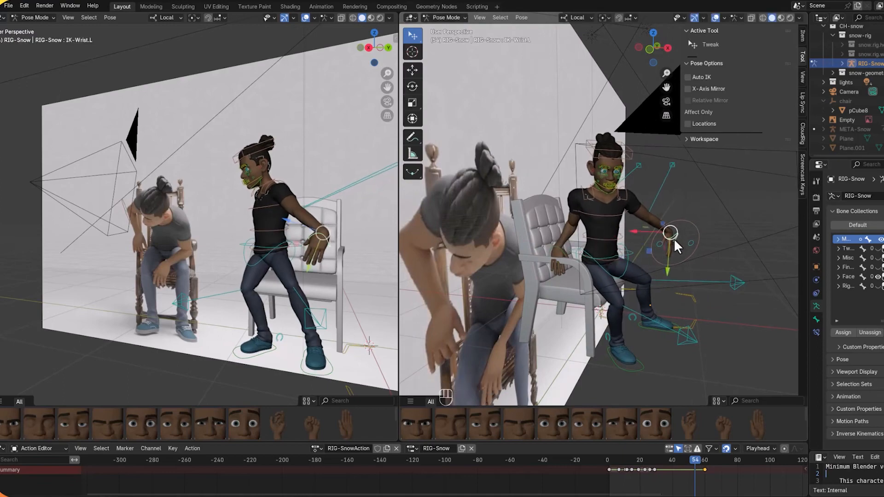
{"action": "left_click_drag", "start_coordinate": [675, 244], "coordinate": [643, 252]}
{"action": "left_click", "coordinate": [643, 252]}
{"action": "middle_click_drag", "start_coordinate": [751, 248], "coordinate": [707, 247]}
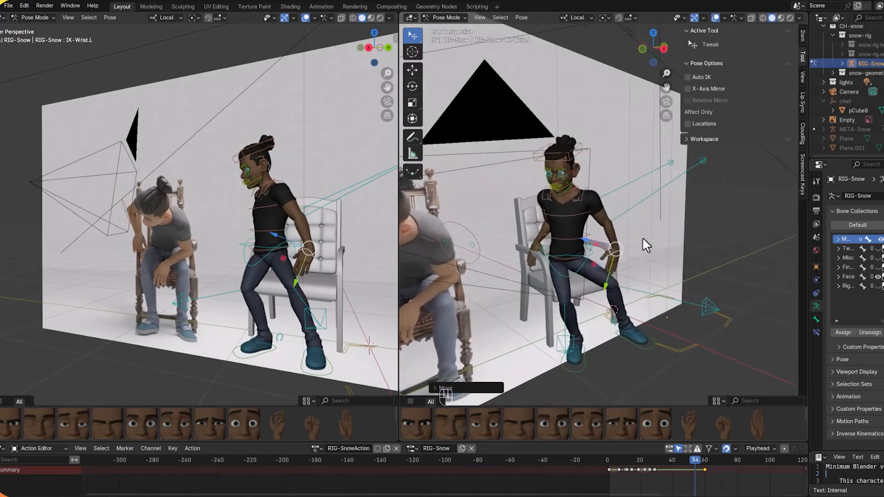
{"action": "key", "text": "g"}
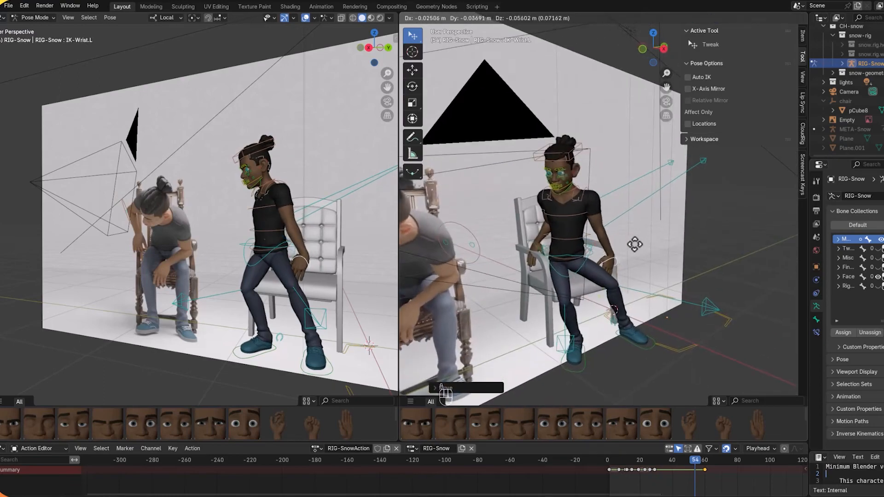
{"action": "left_click", "coordinate": [635, 245]}
{"action": "middle_click_drag", "start_coordinate": [703, 236], "coordinate": [661, 239]}
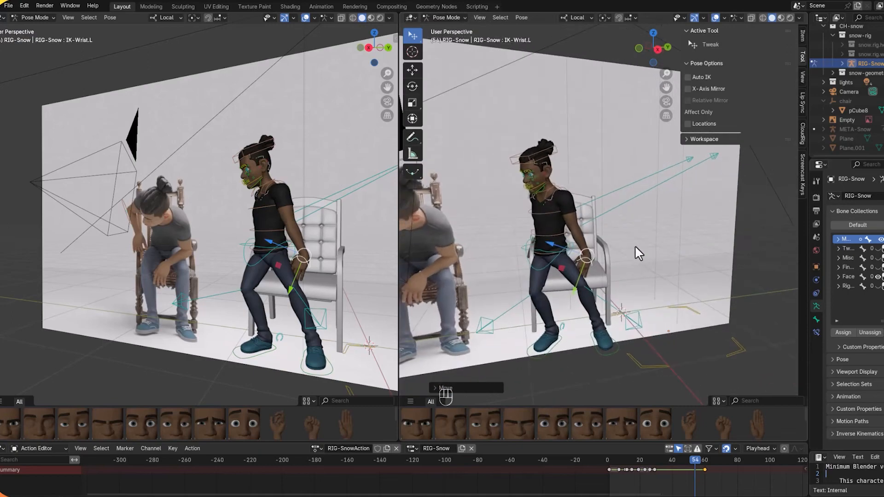
{"action": "key", "text": "g"}
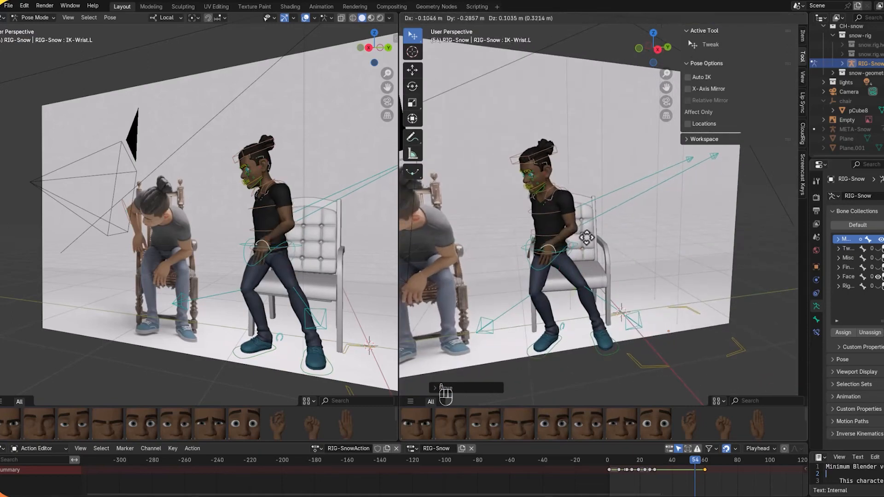
{"action": "left_click", "coordinate": [589, 243]}
Step: Move the torso control back and down toward the chair seat, keeping the hips between the armrests
{"action": "middle_click_drag", "start_coordinate": [610, 239], "coordinate": [710, 257]}
{"action": "left_click", "coordinate": [621, 275]}
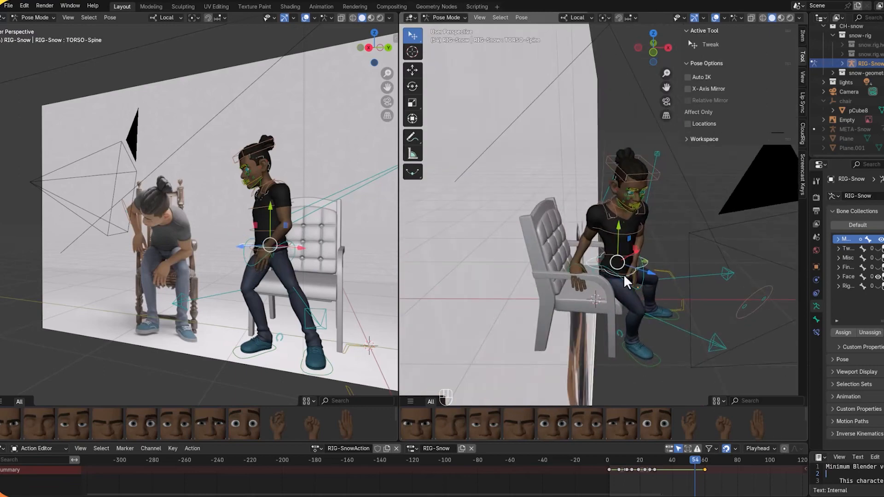
{"action": "key", "text": "g"}
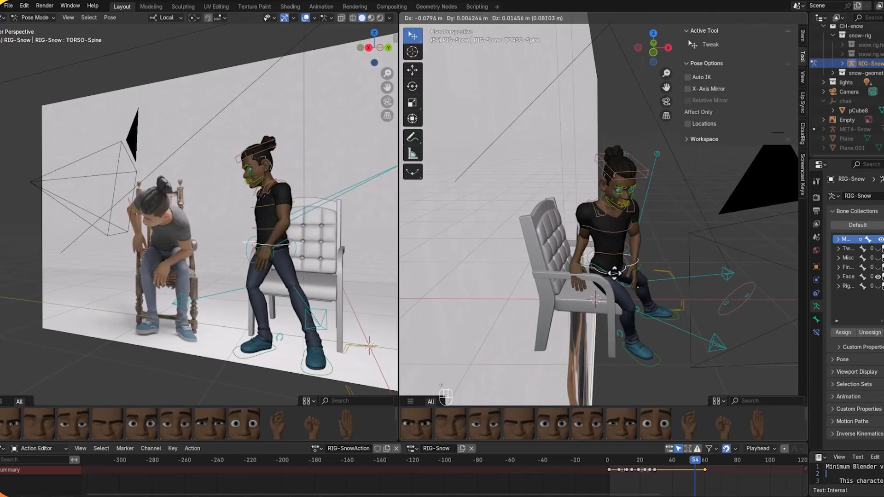
{"action": "left_click", "coordinate": [614, 273]}
{"action": "middle_click_drag", "start_coordinate": [679, 242], "coordinate": [640, 244]}
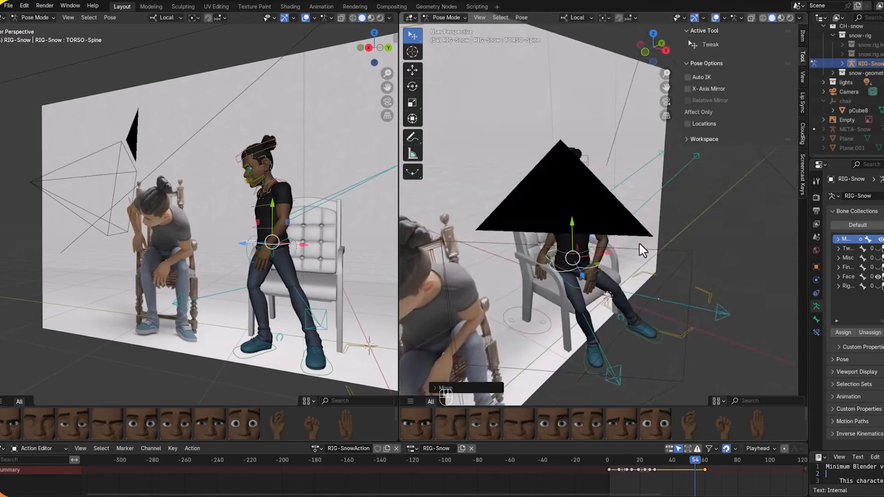
{"action": "middle_click_drag", "start_coordinate": [706, 238], "coordinate": [627, 238]}
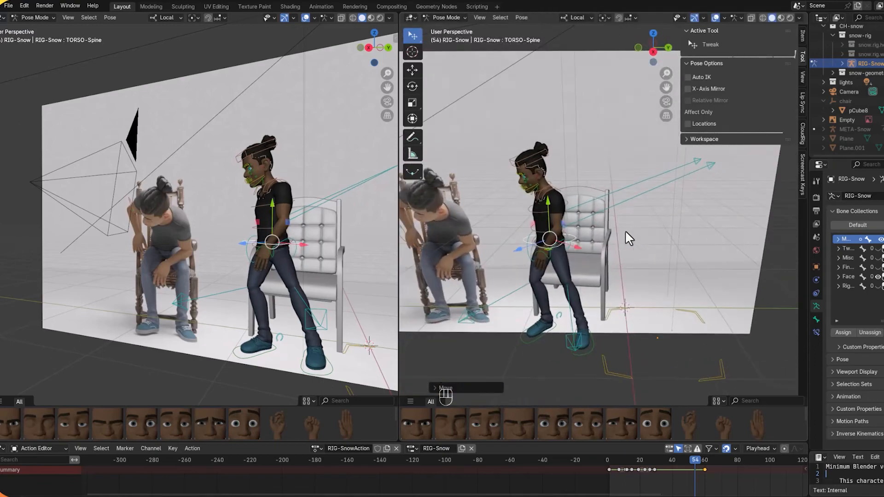
{"action": "key", "text": "g"}
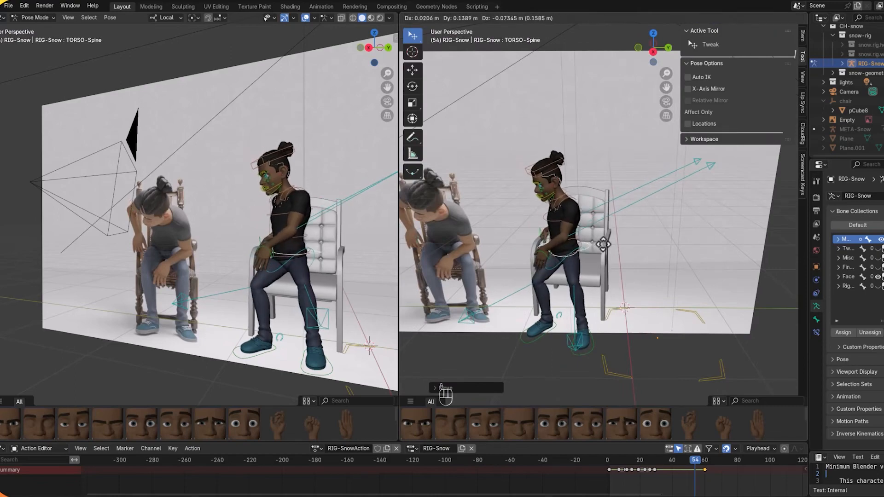
{"action": "left_click", "coordinate": [603, 243]}
Step: Move the left wrist control down and back so the left hand rests on the thigh
{"action": "left_click", "coordinate": [544, 253]}
{"action": "key", "text": "g"}
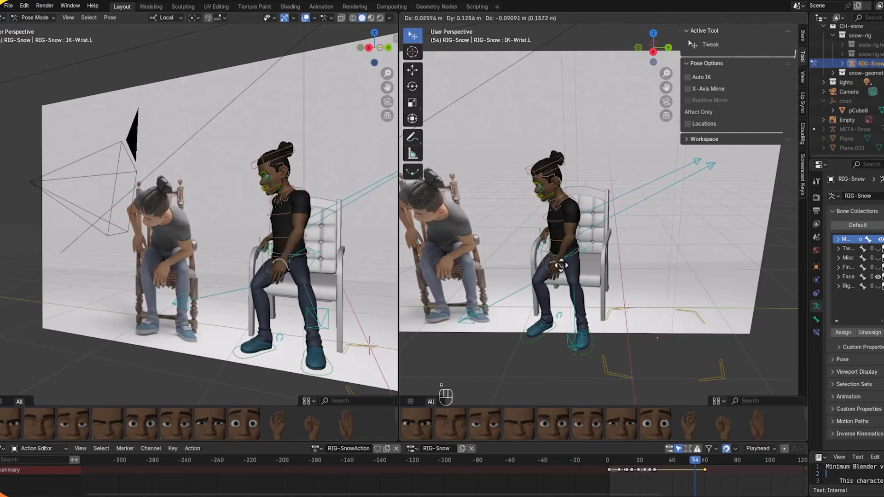
{"action": "left_click", "coordinate": [561, 261]}
Step: Nudge the torso control farther back over the chair seat, and key the pose on all rig controls at frame 54
{"action": "left_click", "coordinate": [576, 253]}
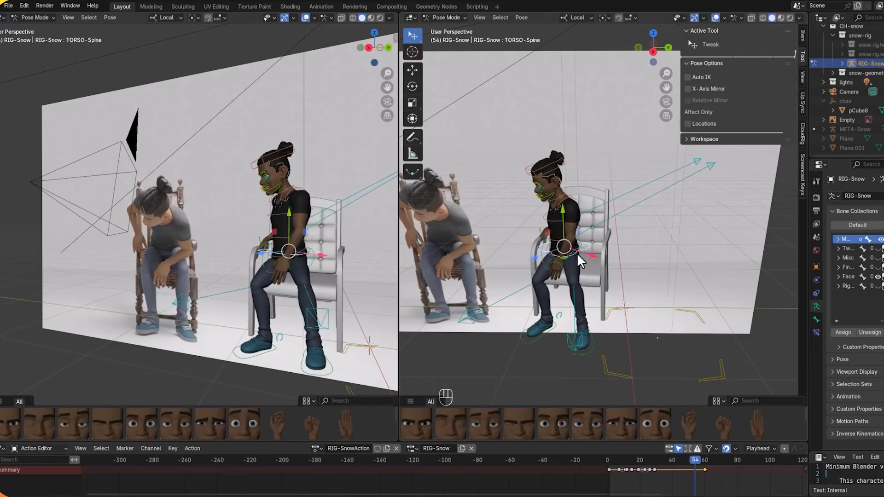
{"action": "key", "text": "g"}
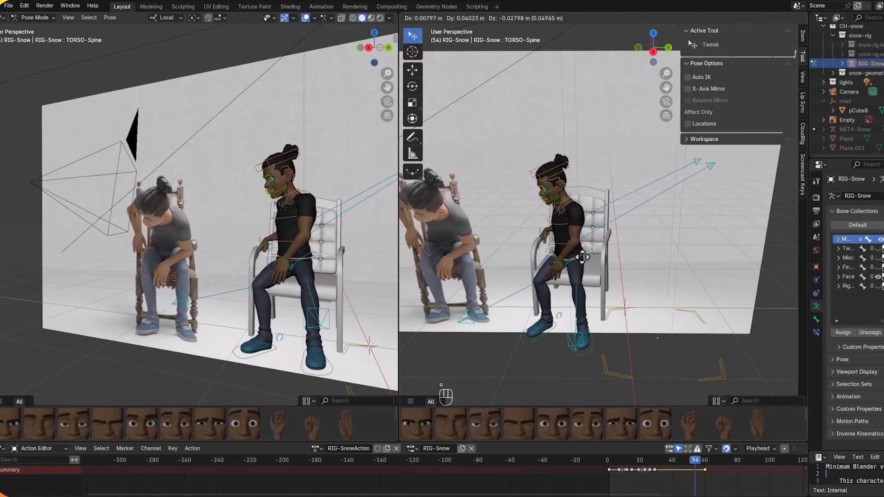
{"action": "left_click", "coordinate": [583, 257]}
{"action": "middle_click_drag", "start_coordinate": [582, 256], "coordinate": [646, 248]}
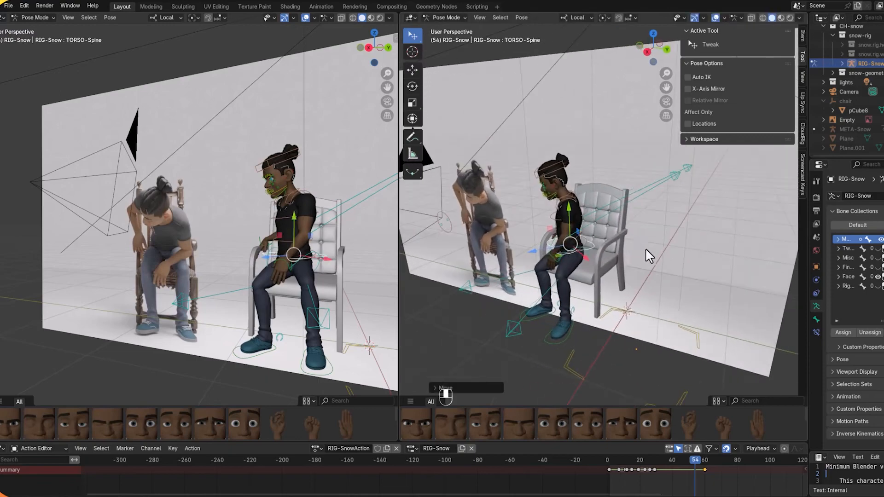
{"action": "key", "text": "g"}
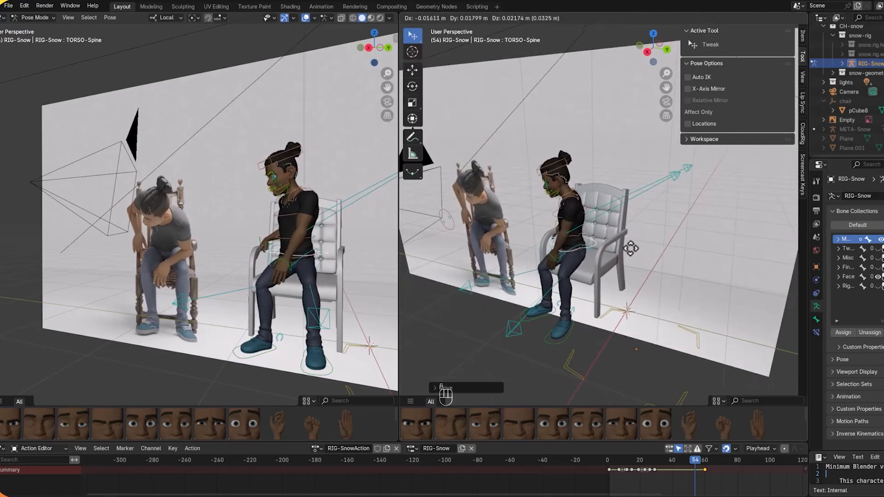
{"action": "left_click", "coordinate": [632, 252]}
{"action": "key", "text": "a"}
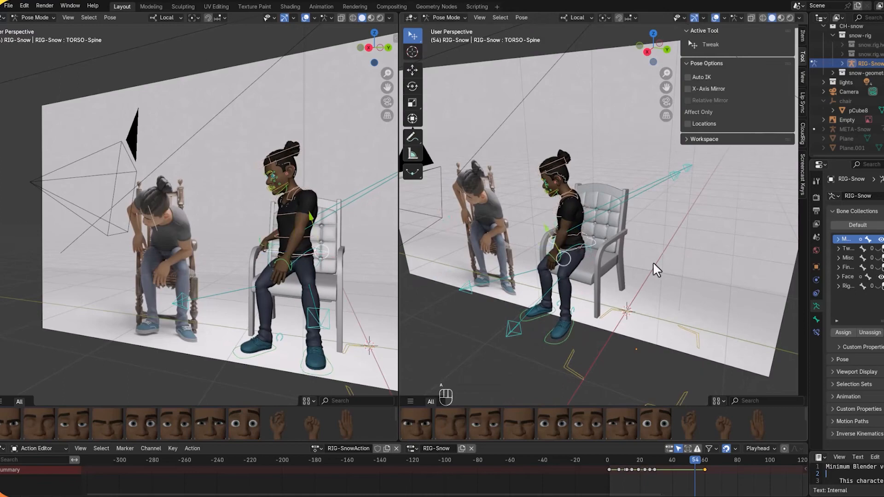
{"action": "key", "text": "i"}
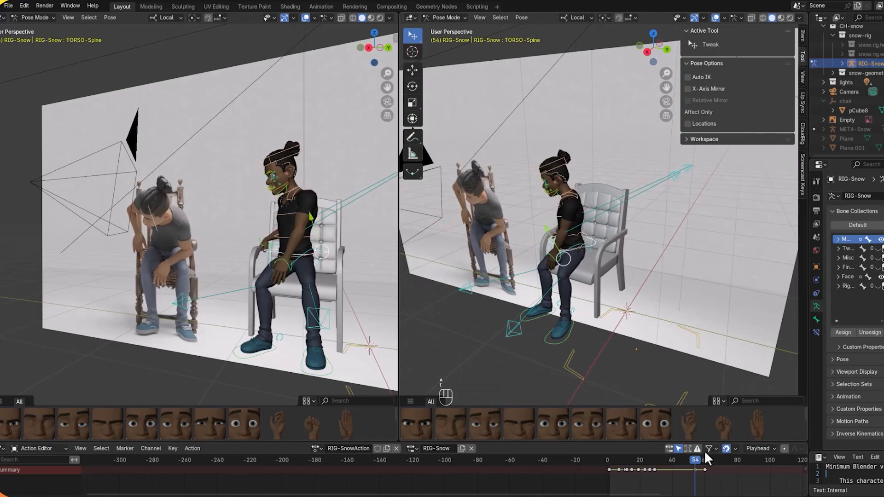
Step: At frame 33, move the right wrist control out from behind the hips so the right arm hangs beside the thigh
{"action": "left_click_drag", "start_coordinate": [697, 461], "coordinate": [661, 462]}
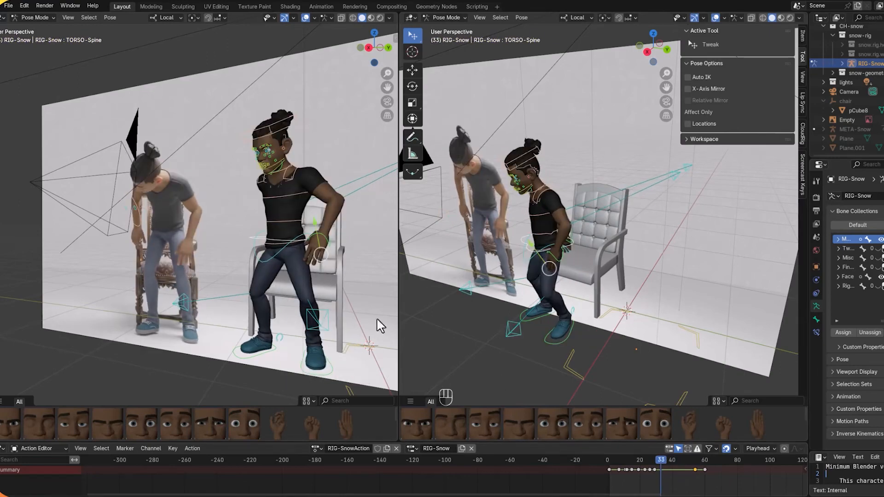
{"action": "middle_click_drag", "start_coordinate": [381, 324], "coordinate": [42, 314]}
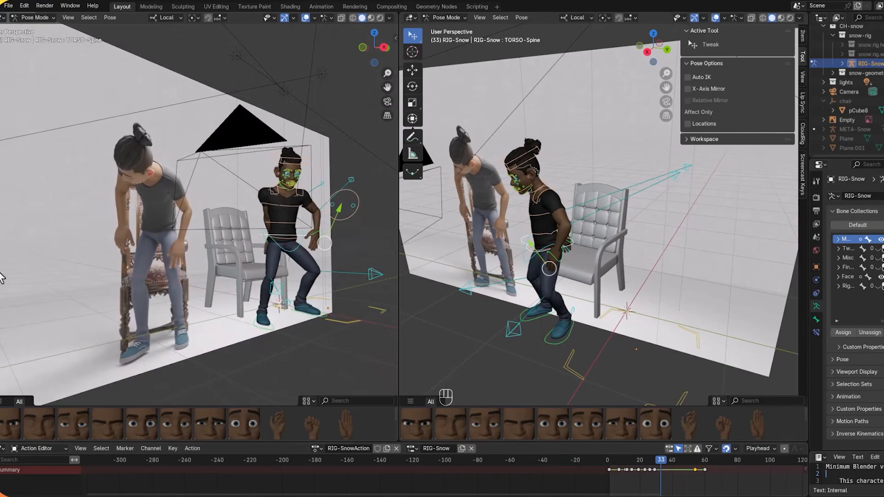
{"action": "left_click", "coordinate": [264, 240]}
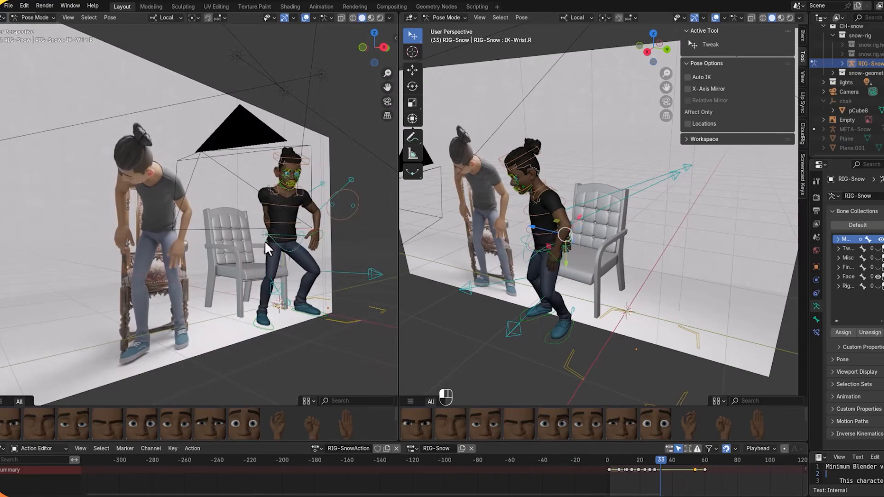
{"action": "middle_click_drag", "start_coordinate": [271, 249], "coordinate": [299, 264]}
{"action": "key", "text": "g"}
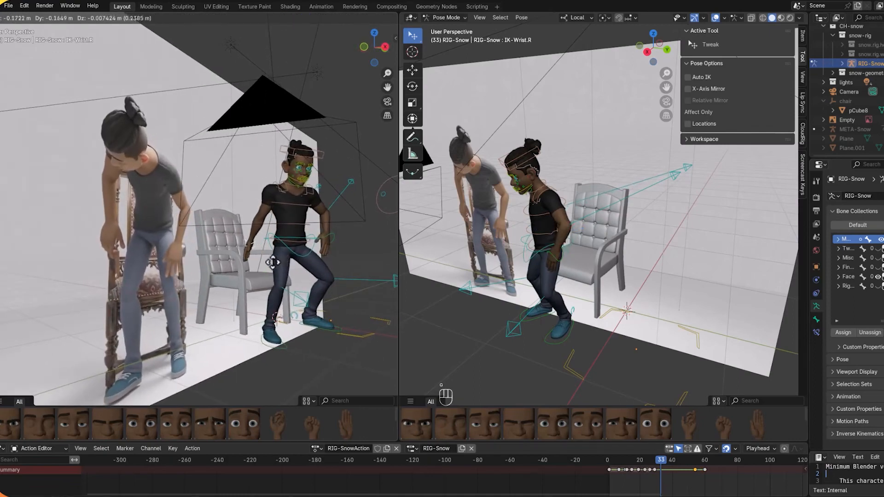
{"action": "left_click", "coordinate": [308, 272]}
{"action": "middle_click_drag", "start_coordinate": [307, 272], "coordinate": [289, 216]}
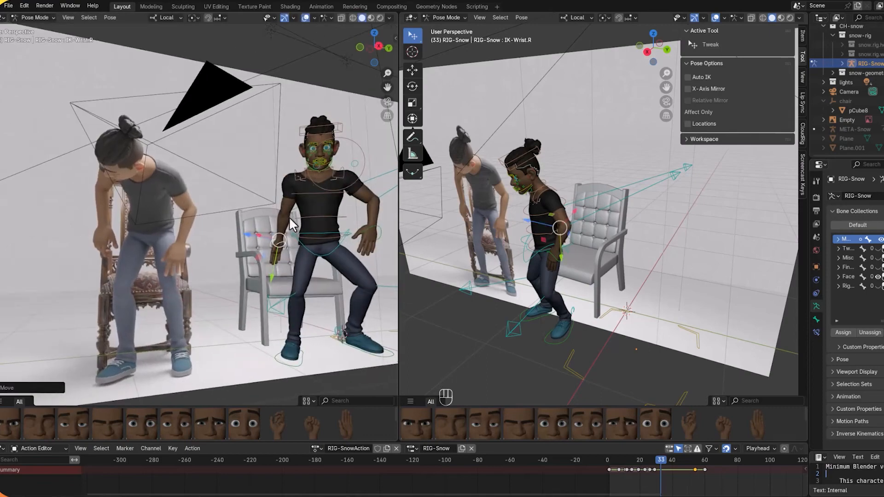
Step: Rotate the head control so the character looks down and toward his right side, matching the reference
{"action": "left_click", "coordinate": [363, 133]}
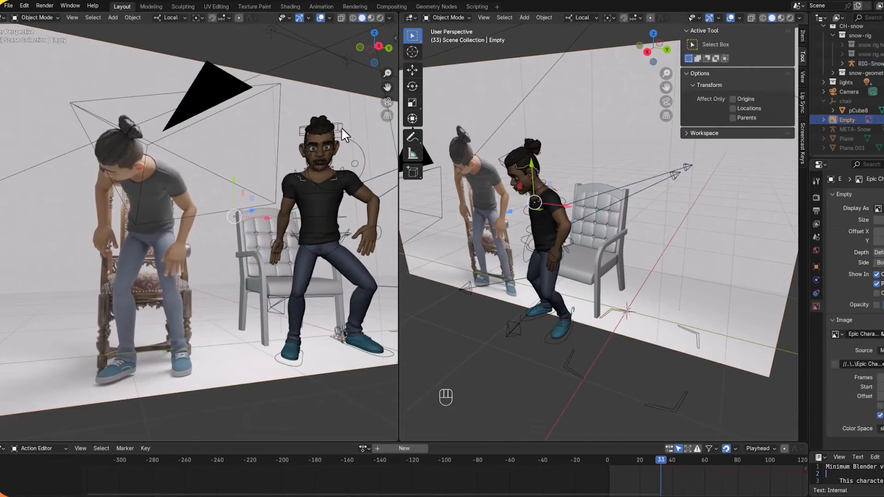
{"action": "left_click", "coordinate": [341, 126]}
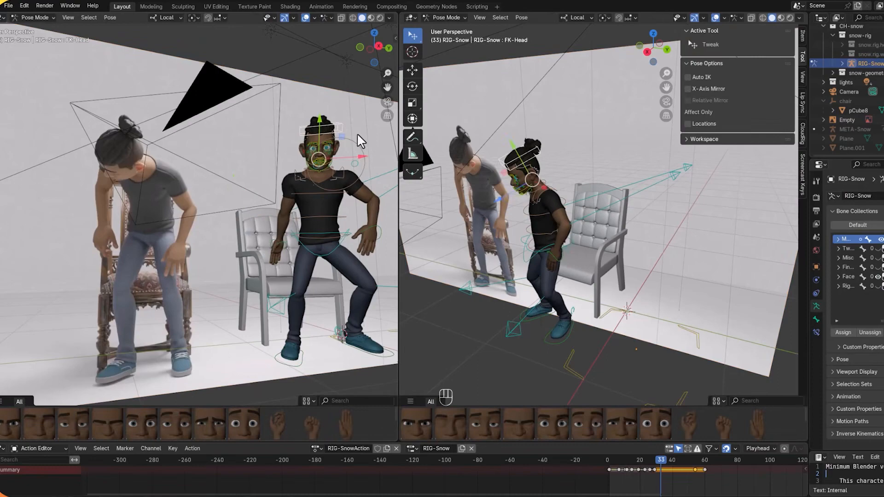
{"action": "key", "text": "r"}
{"action": "key", "text": "r"}
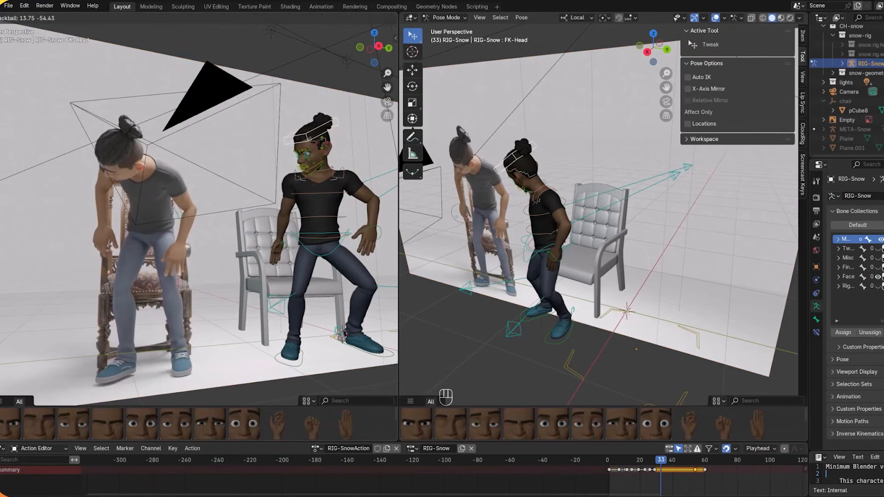
{"action": "left_click", "coordinate": [299, 173]}
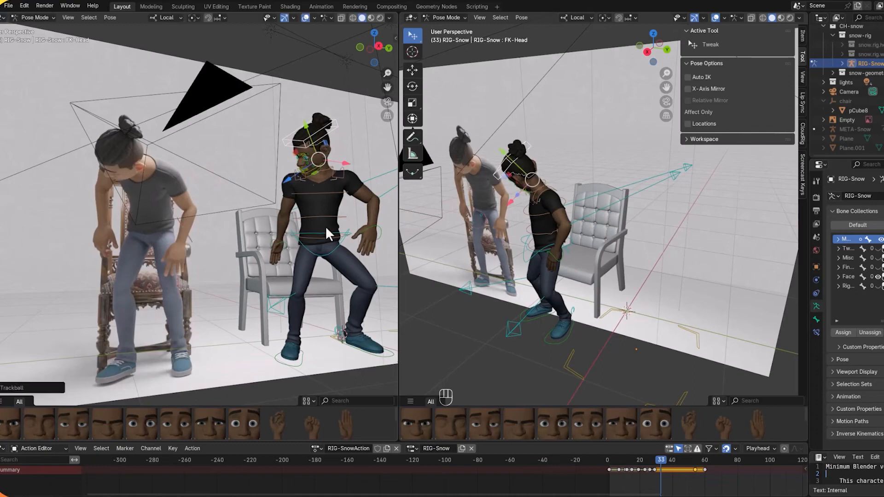
Step: Move the left wrist control inward so the left hand sits closer to the left hip and upper thigh
{"action": "left_click", "coordinate": [383, 229]}
{"action": "left_click", "coordinate": [380, 235]}
{"action": "left_click", "coordinate": [378, 229]}
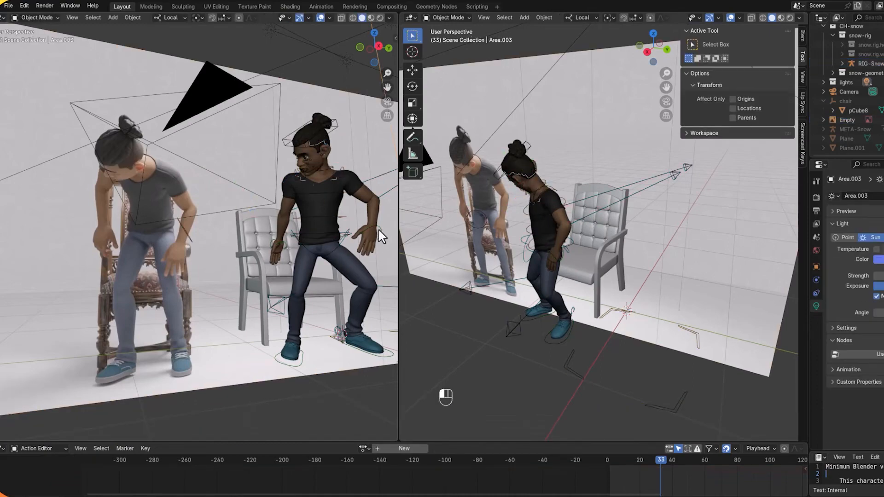
{"action": "left_click", "coordinate": [379, 231]}
{"action": "key", "text": "g"}
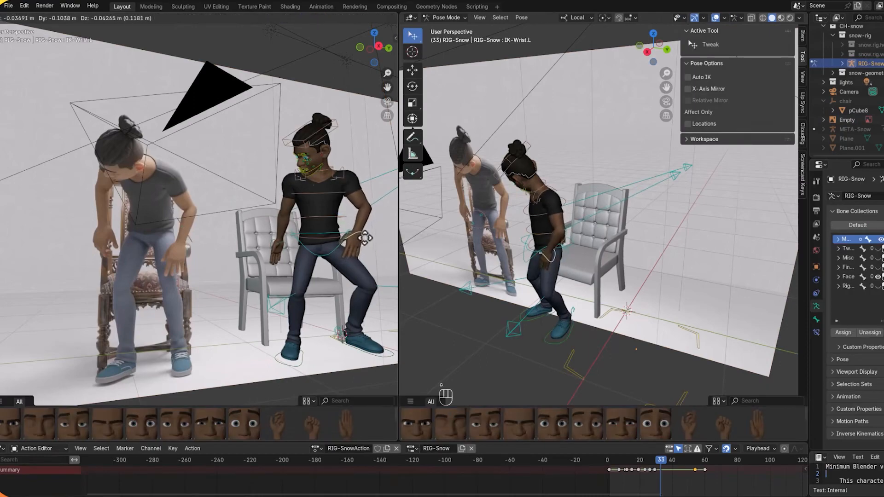
{"action": "left_click", "coordinate": [367, 239]}
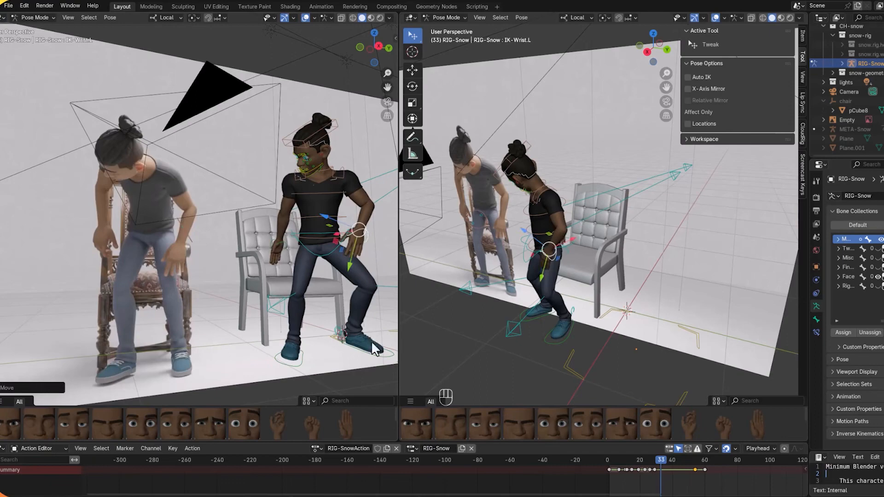
Step: Shift the left foot control slightly outward and turn the foot, and key the pose on all rig controls at frame 33
{"action": "left_click", "coordinate": [381, 358]}
{"action": "scroll", "coordinate": [362, 317], "scroll_direction": "down", "scroll_amount": 2}
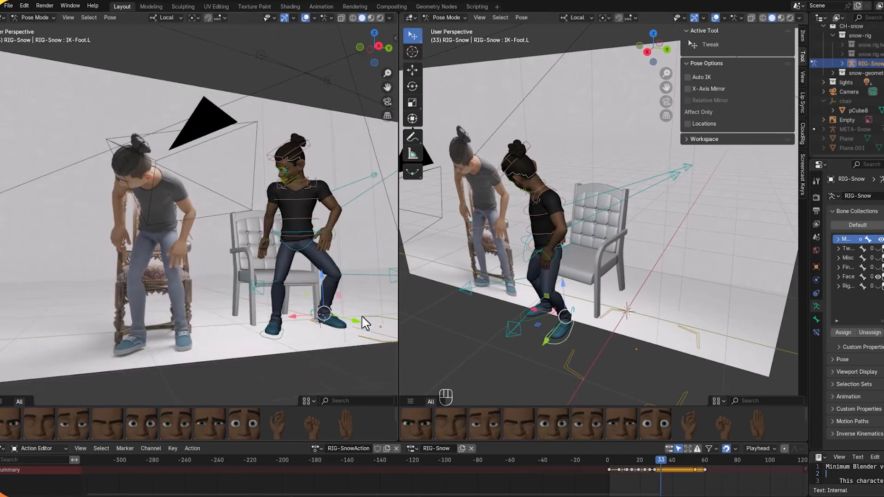
{"action": "key", "text": "g"}
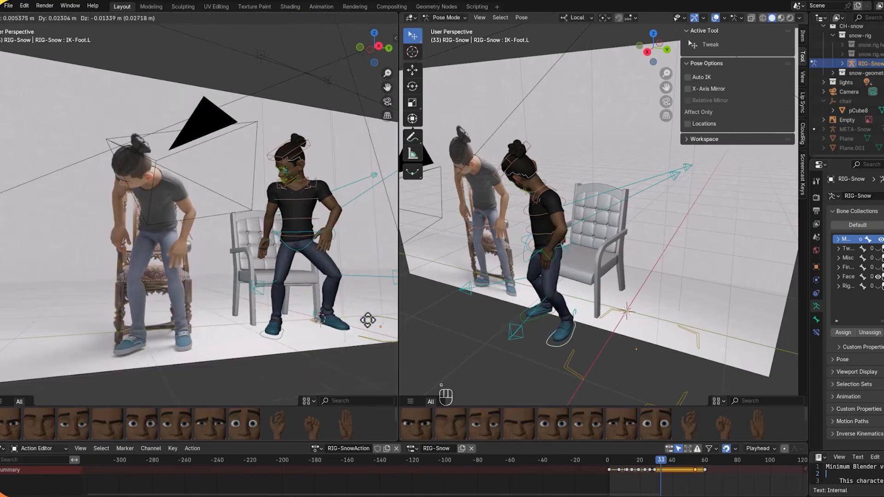
{"action": "left_click", "coordinate": [369, 322]}
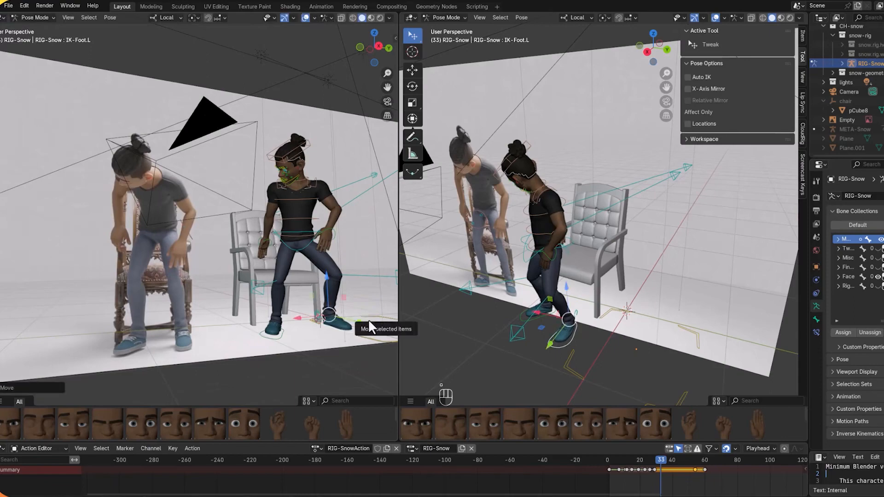
{"action": "key", "text": "r"}
{"action": "key", "text": "r"}
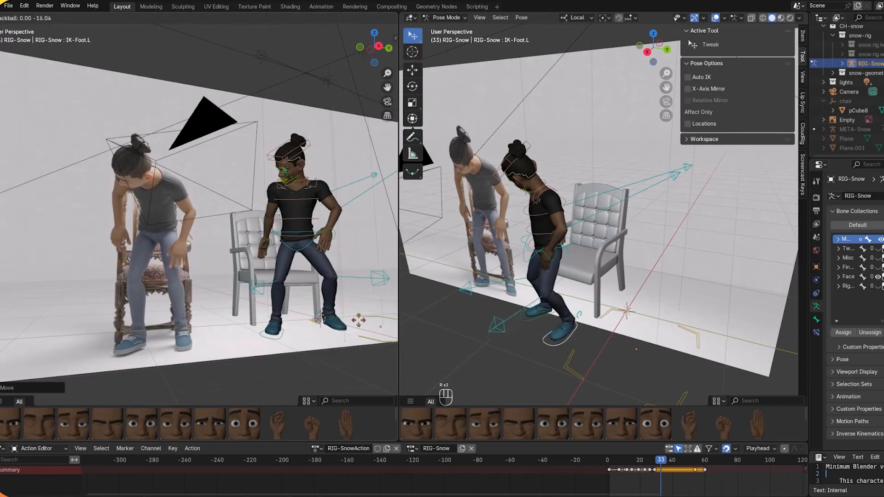
{"action": "left_click", "coordinate": [357, 321]}
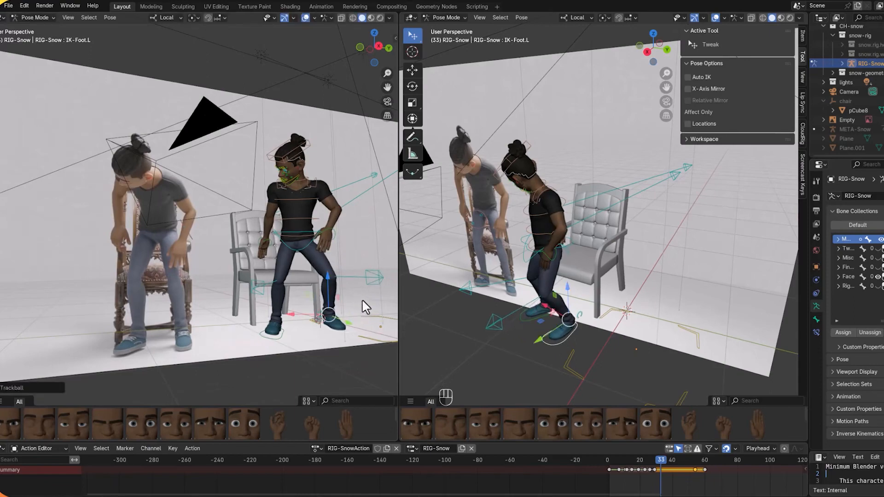
{"action": "middle_click_drag", "start_coordinate": [473, 273], "coordinate": [496, 260]}
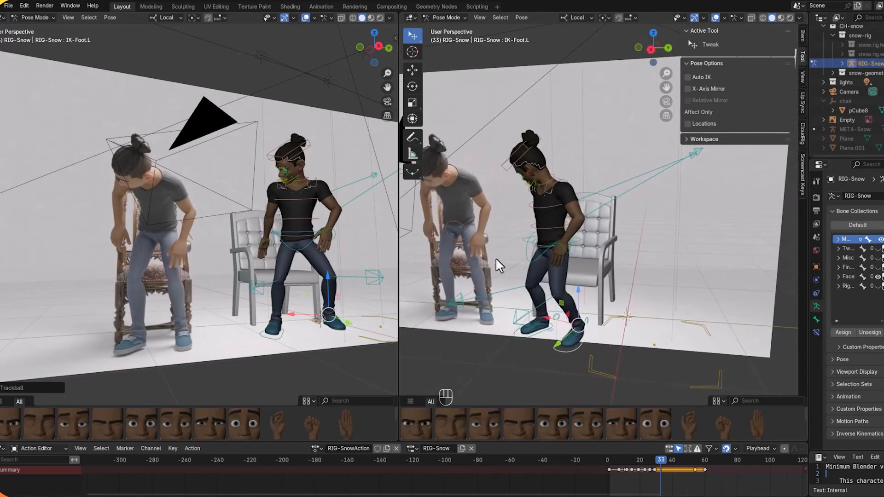
{"action": "key", "text": "i"}
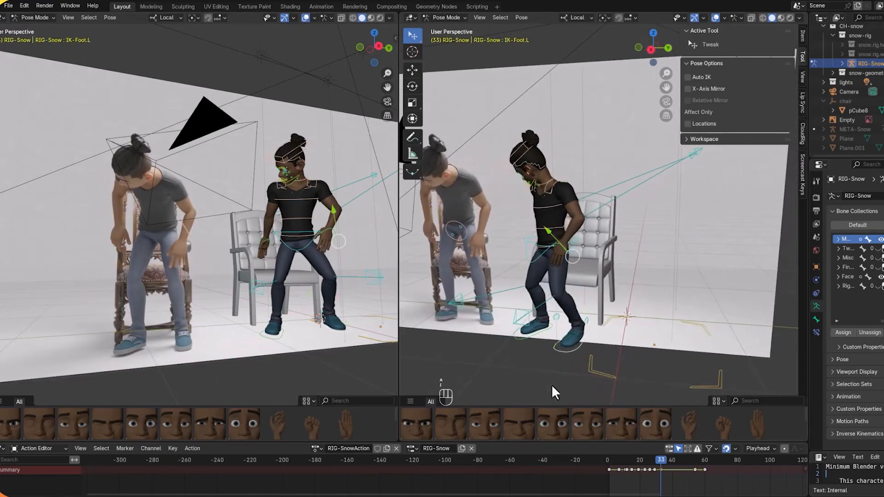
Step: At frame 44, move the right wrist control out toward the chair's armrest and rotate the right hand to suit
{"action": "left_click_drag", "start_coordinate": [657, 461], "coordinate": [678, 467]}
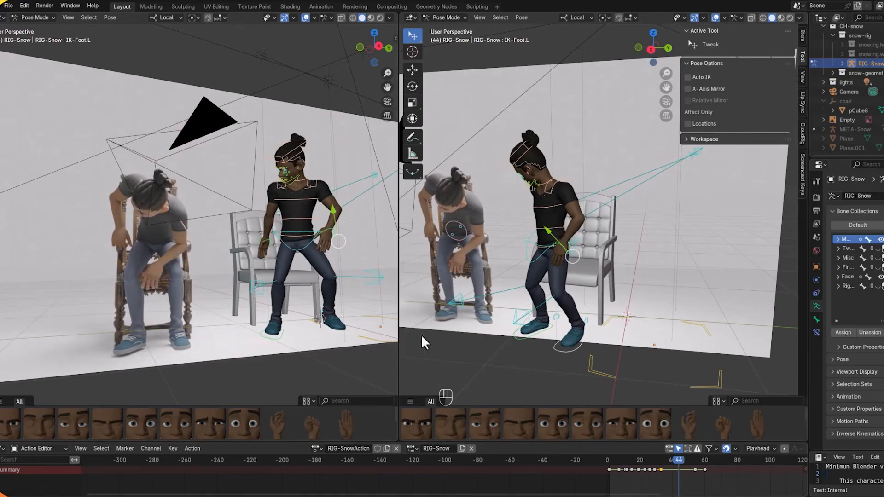
{"action": "middle_click_drag", "start_coordinate": [421, 334], "coordinate": [493, 299]}
{"action": "left_click", "coordinate": [552, 239]}
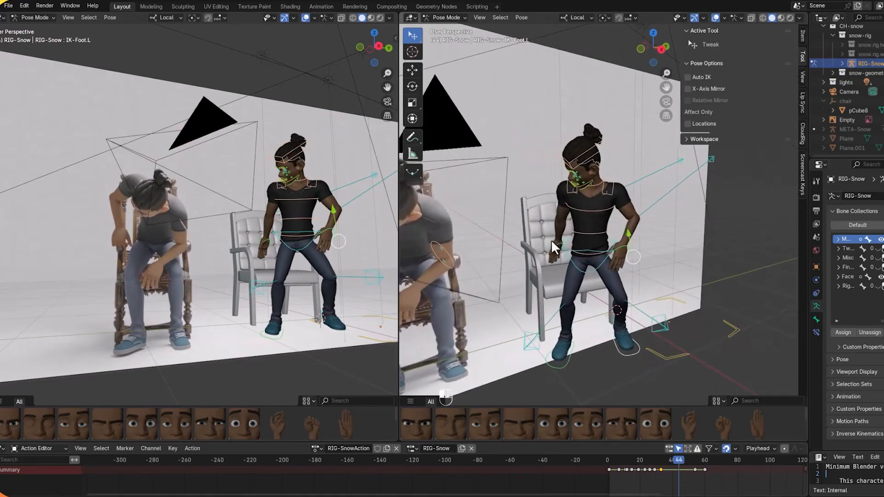
{"action": "key", "text": "h"}
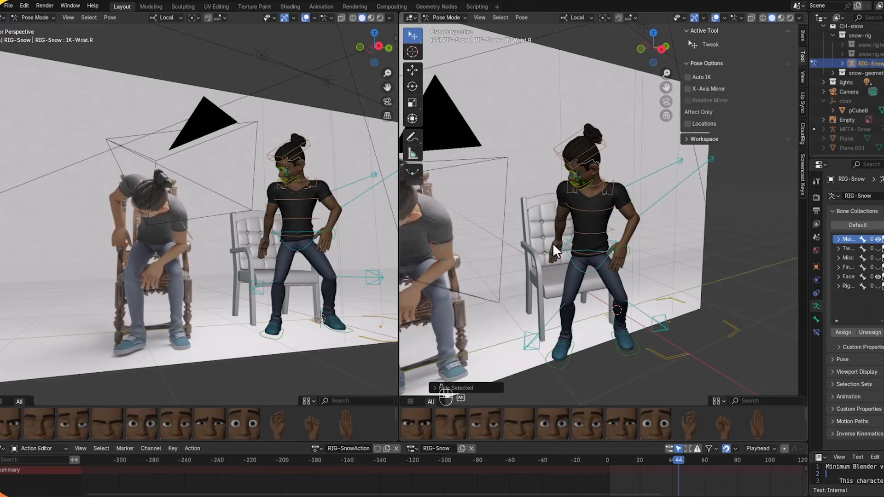
{"action": "key", "text": "ctrl+z"}
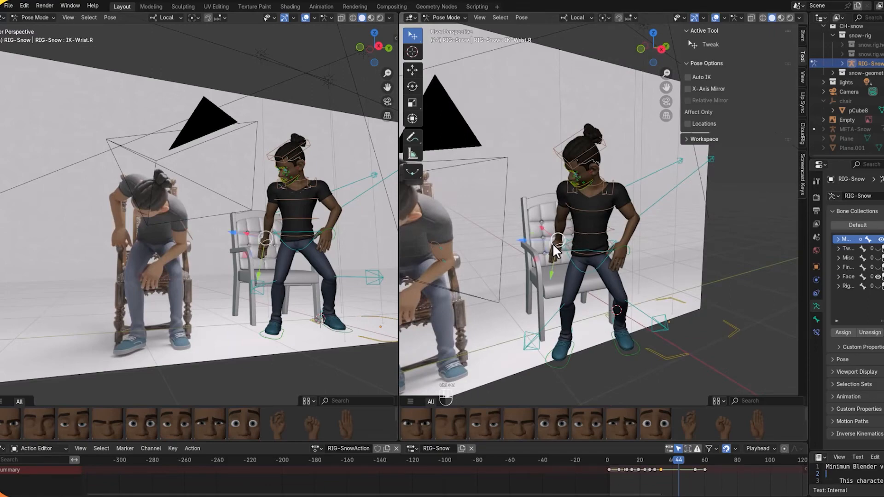
{"action": "left_click_drag", "start_coordinate": [554, 245], "coordinate": [530, 240]}
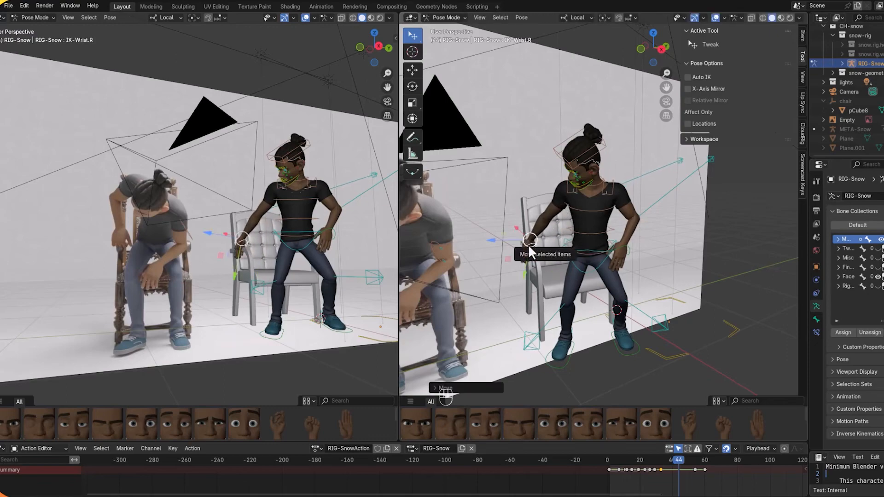
{"action": "key", "text": "r"}
{"action": "key", "text": "r"}
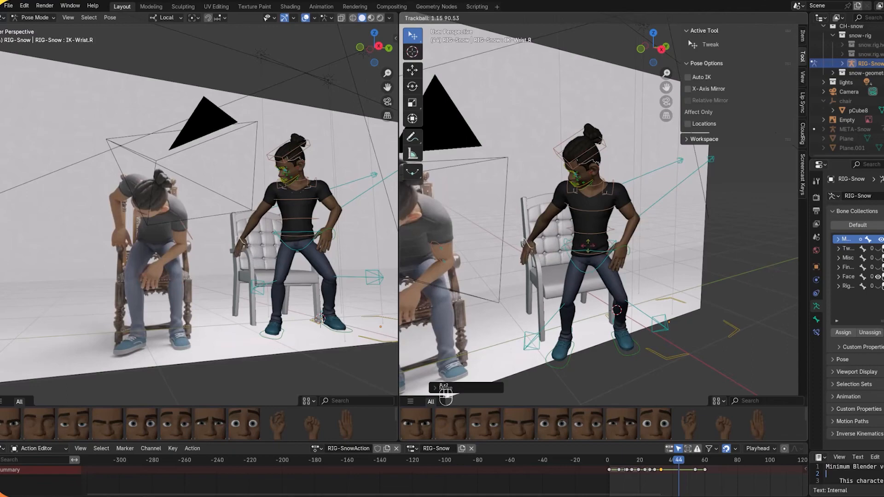
{"action": "left_click", "coordinate": [592, 247]}
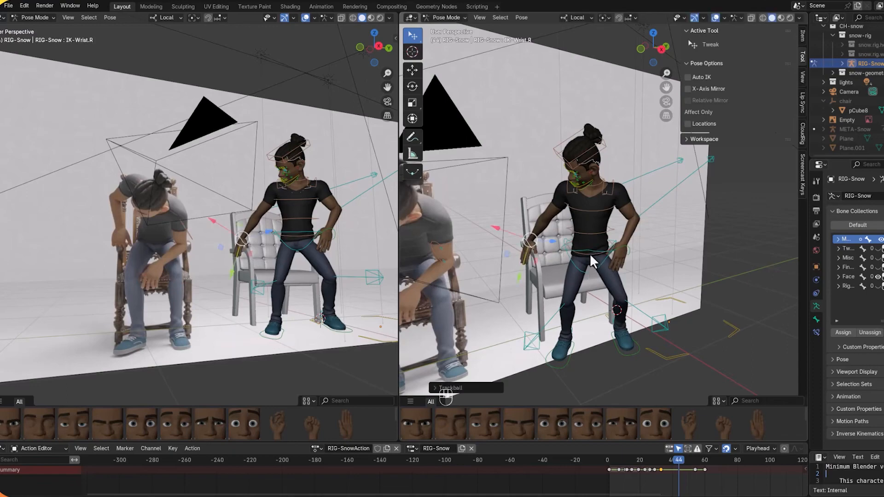
Step: Lower the torso control and shift it slightly toward the character's right to deepen the sitting crouch
{"action": "left_click", "coordinate": [590, 254]}
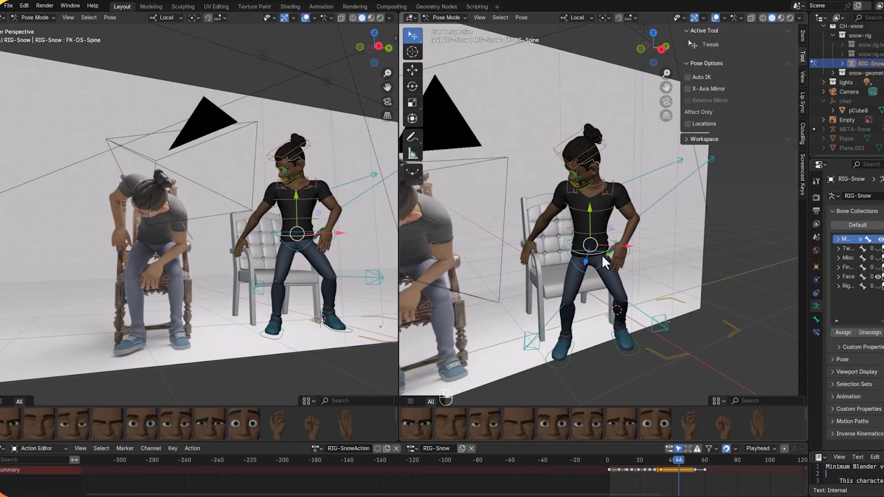
{"action": "key", "text": "g"}
{"action": "left_click", "coordinate": [592, 256]}
{"action": "left_click", "coordinate": [589, 258]}
{"action": "key", "text": "g"}
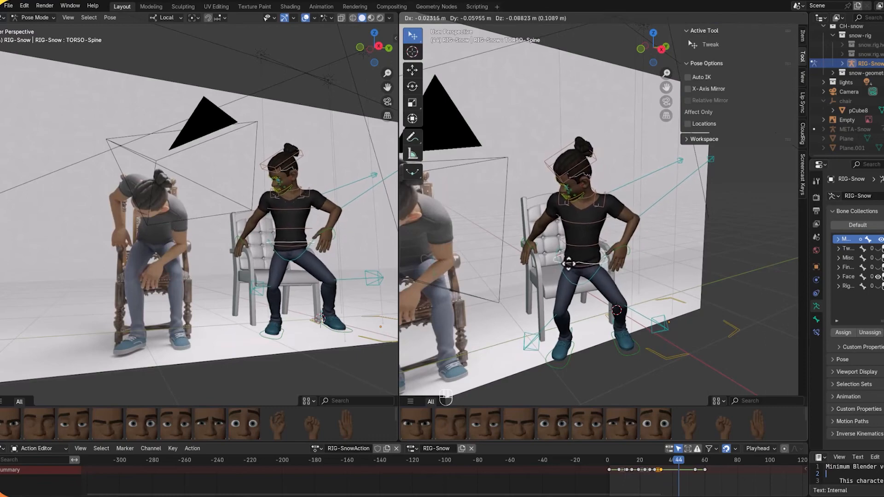
{"action": "left_click", "coordinate": [569, 266]}
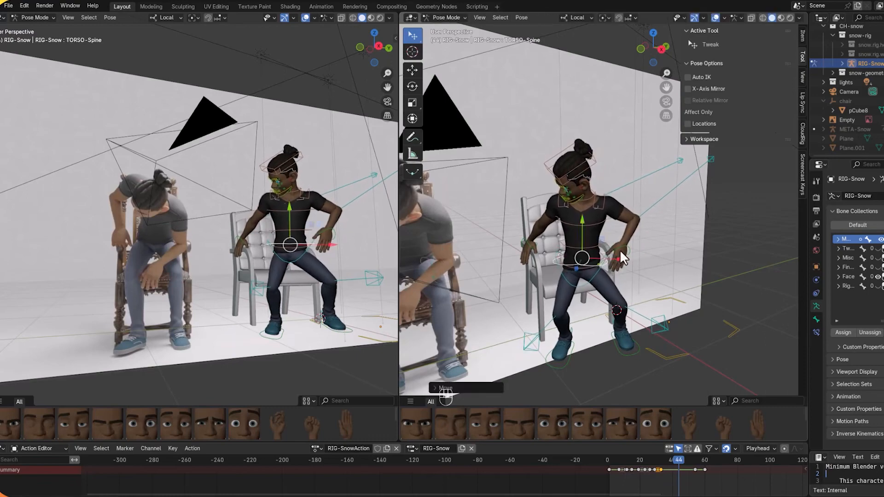
Step: Bring the left wrist control down and across to the front of the hips, and key the whole pose at frame 44
{"action": "left_click", "coordinate": [621, 253]}
{"action": "key", "text": "g"}
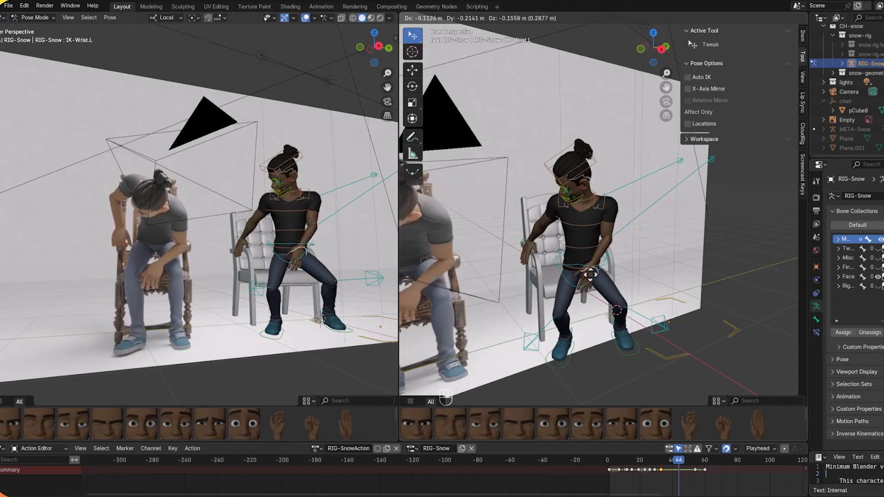
{"action": "left_click", "coordinate": [591, 275]}
{"action": "mouse_move", "coordinate": [591, 275]}
{"action": "middle_mouse_down"}
{"action": "mouse_move", "coordinate": [602, 275]}
{"action": "mouse_move", "coordinate": [579, 272]}
{"action": "middle_mouse_up"}
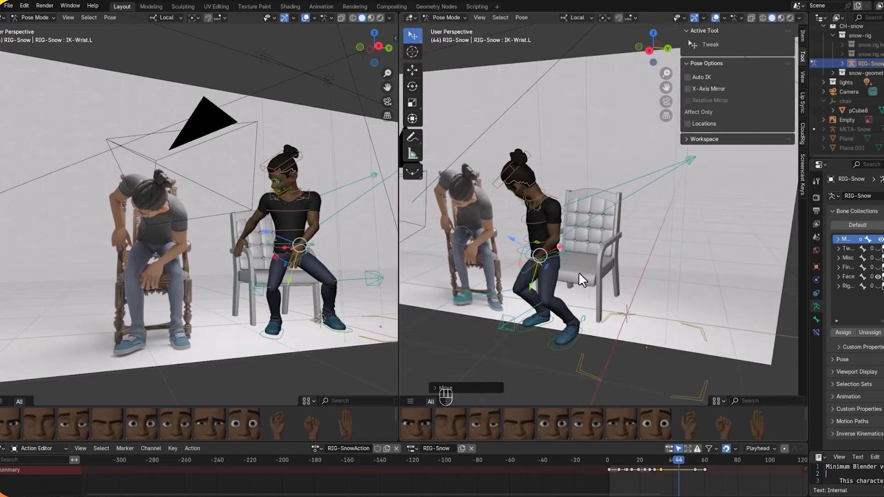
{"action": "key", "text": "g"}
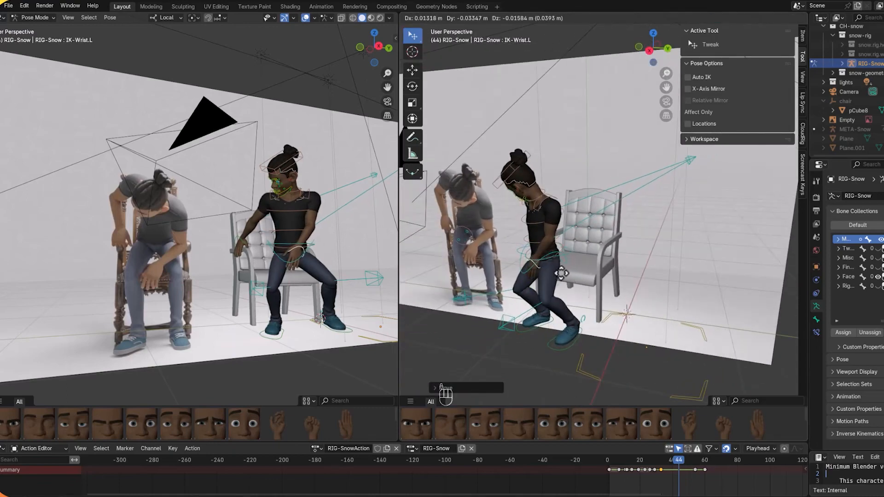
{"action": "left_click", "coordinate": [574, 275]}
{"action": "middle_click_drag", "start_coordinate": [574, 274], "coordinate": [718, 283]}
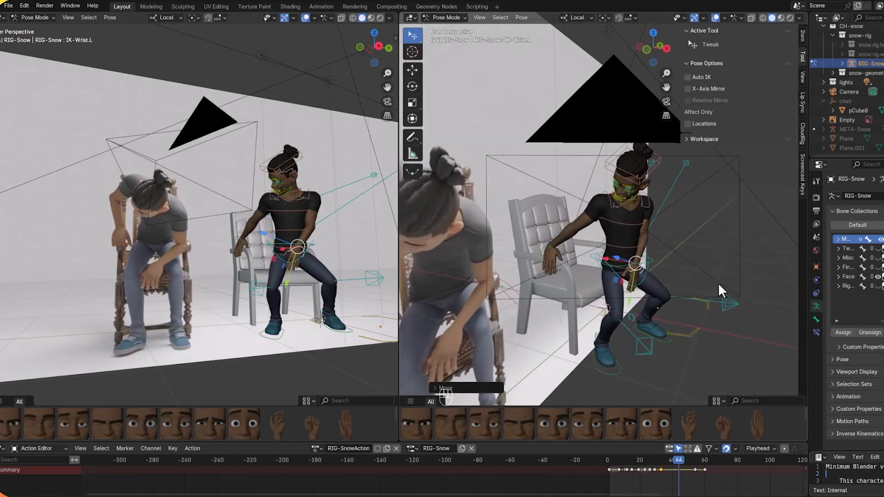
{"action": "key", "text": "a"}
{"action": "key", "text": "i"}
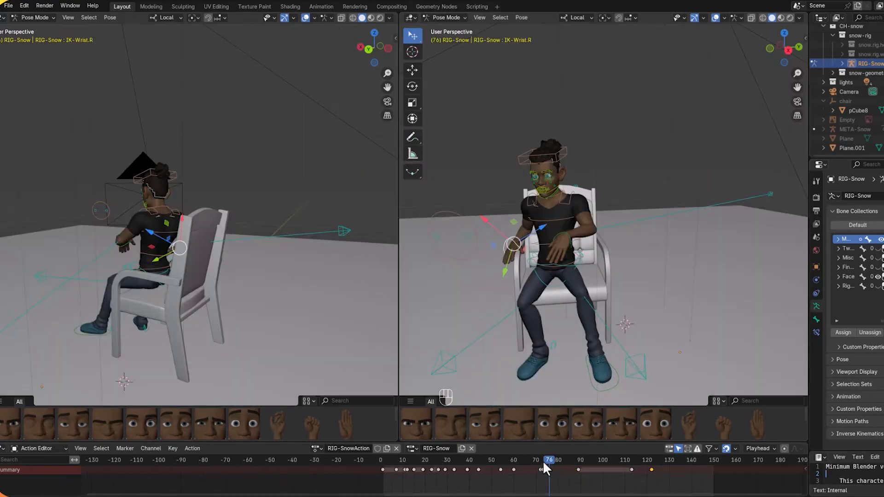
Step: At frame 96, move the right wrist control in toward the chair's armrest and key its position
{"action": "left_click_drag", "start_coordinate": [544, 461], "coordinate": [594, 480]}
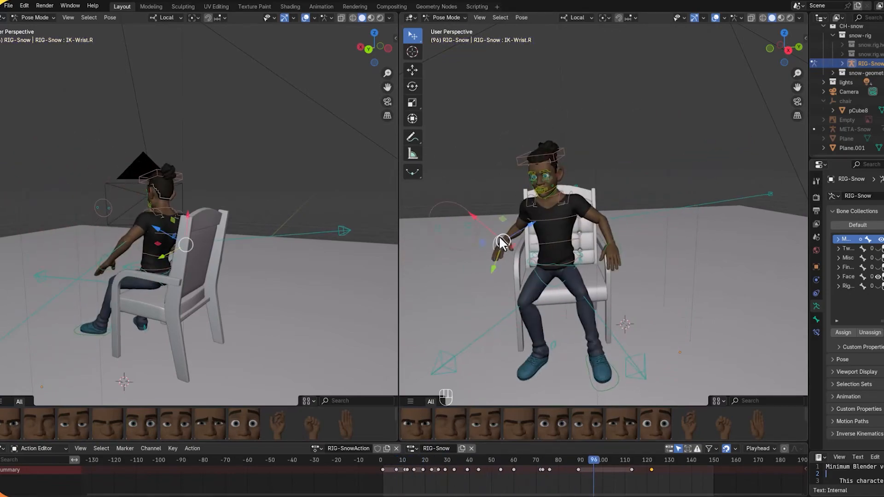
{"action": "left_click_drag", "start_coordinate": [501, 243], "coordinate": [516, 248]}
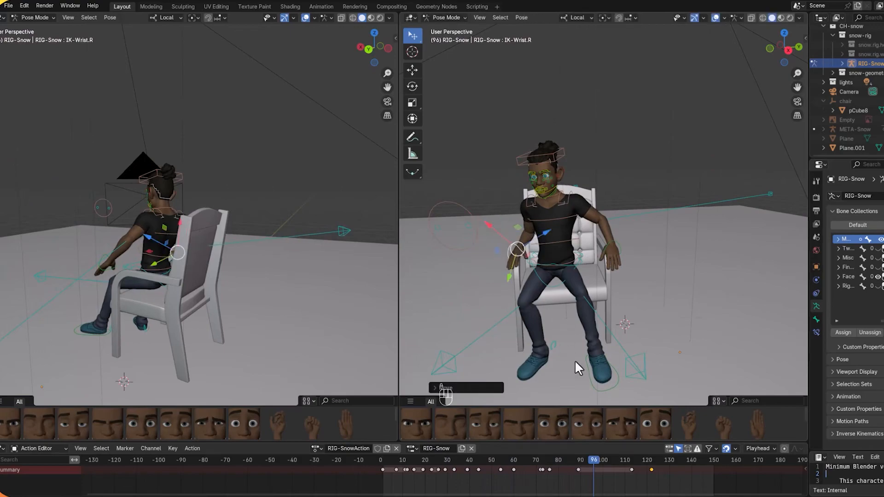
{"action": "key", "text": "i"}
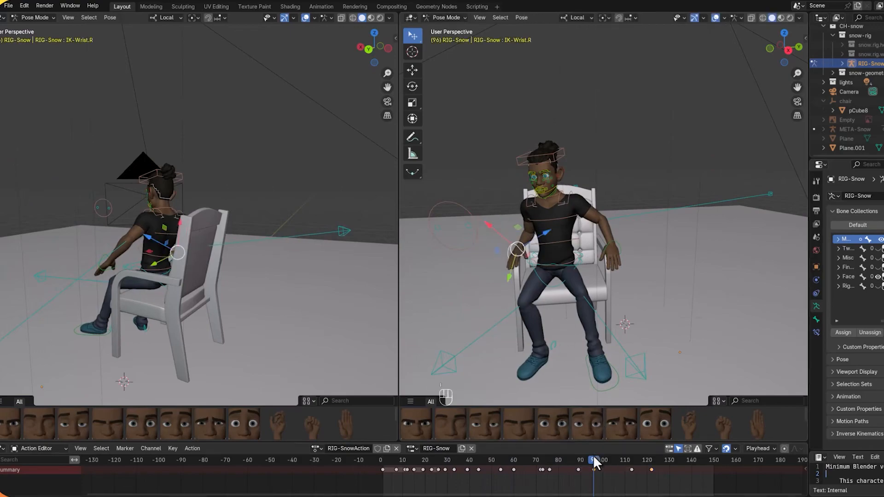
Step: Delete the right wrist control's extra keyframes at frames 72 and 76
{"action": "left_click_drag", "start_coordinate": [594, 459], "coordinate": [549, 469]}
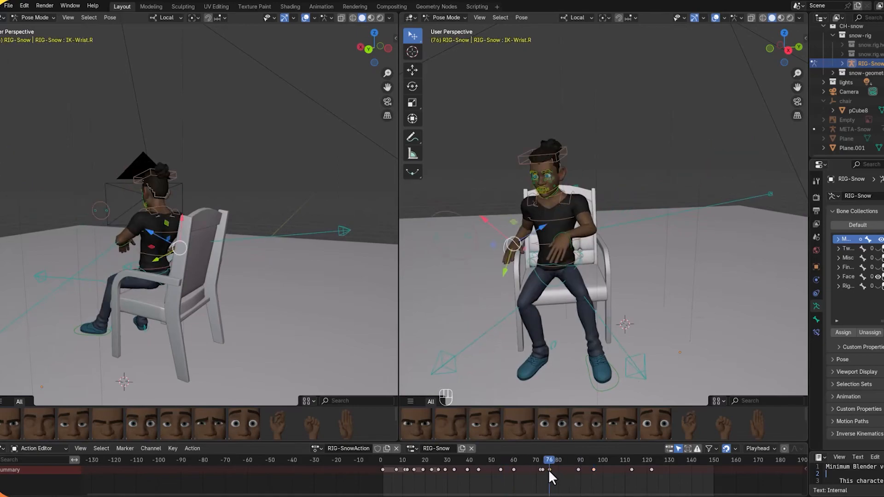
{"action": "key", "text": "x"}
{"action": "left_click", "coordinate": [549, 472]}
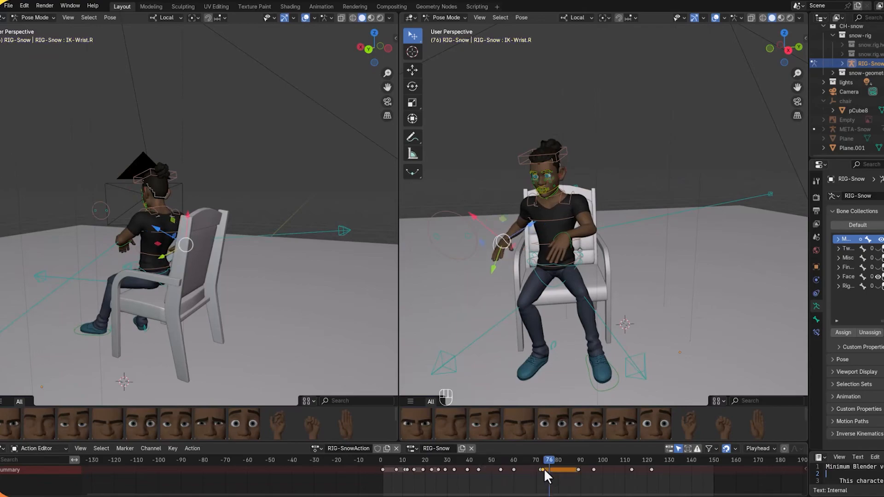
{"action": "key", "text": "g"}
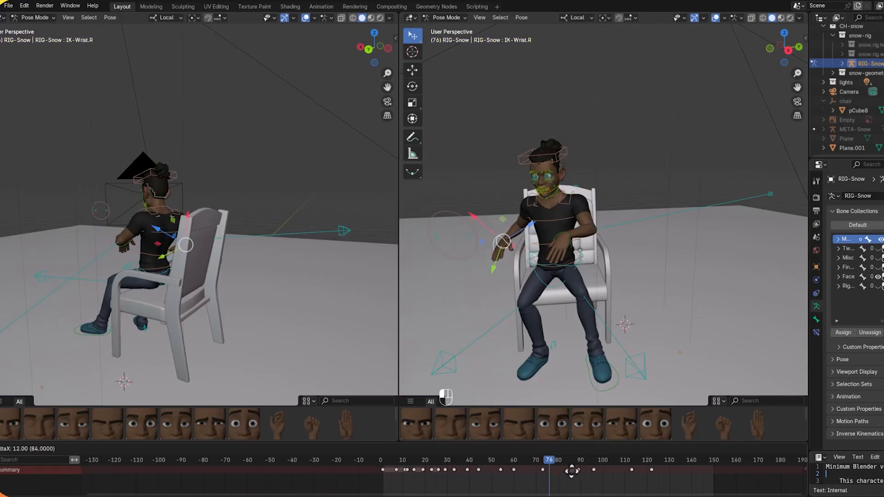
{"action": "left_click", "coordinate": [572, 471]}
{"action": "key", "text": "x"}
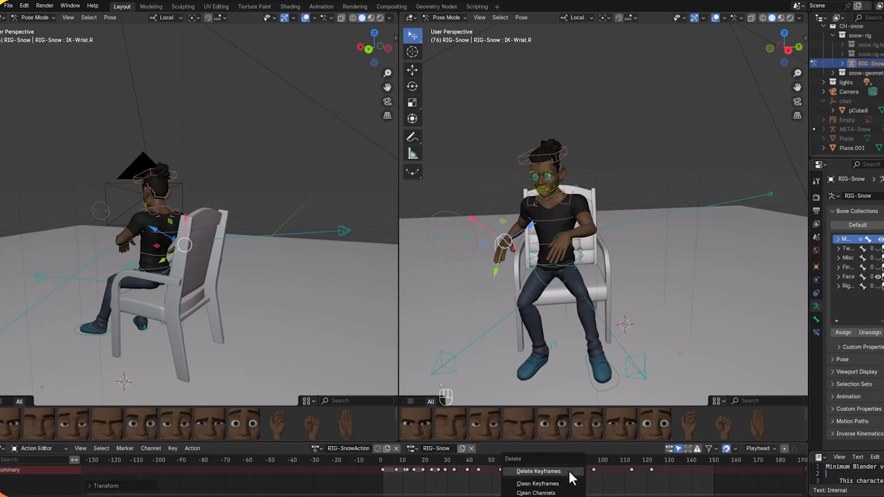
{"action": "left_click", "coordinate": [562, 471]}
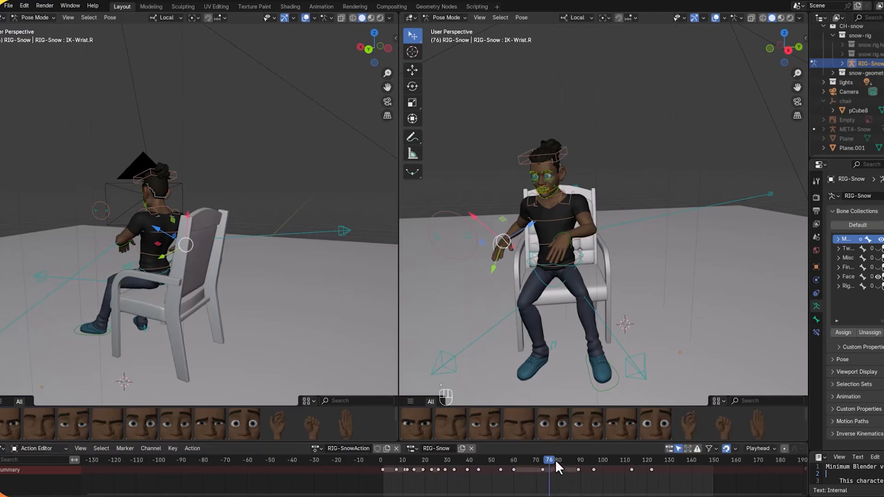
Step: Turn the overlays back on in the larger character view and select the right wrist control at frame 49
{"action": "left_click_drag", "start_coordinate": [556, 460], "coordinate": [653, 474]}
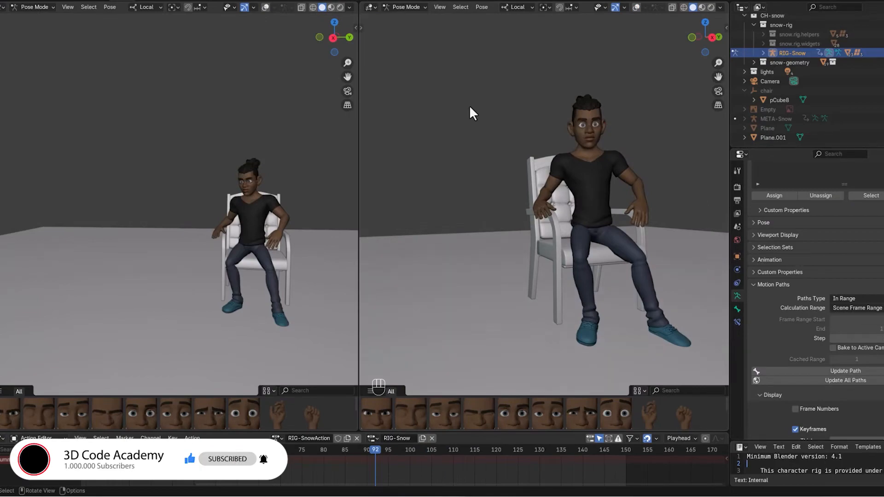
{"action": "middle_click_drag", "start_coordinate": [480, 116], "coordinate": [469, 219]}
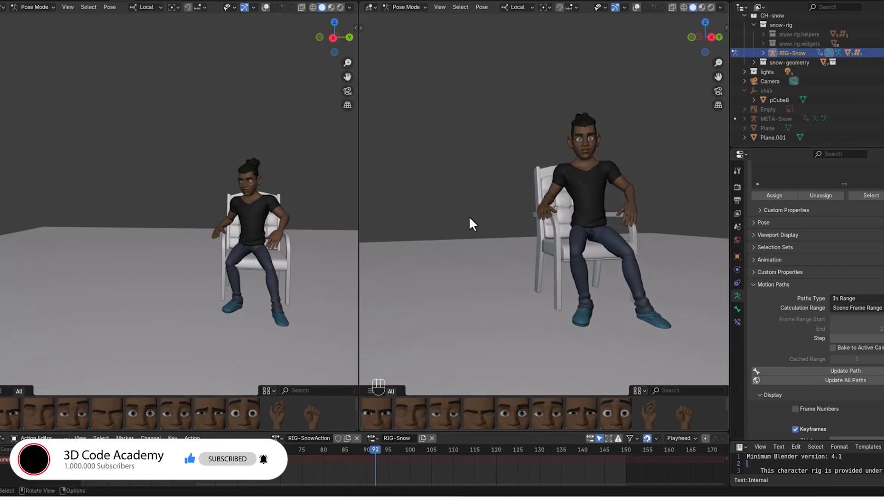
{"action": "mouse_move", "coordinate": [374, 453]}
{"action": "left_mouse_down"}
{"action": "mouse_move", "coordinate": [96, 453]}
{"action": "mouse_move", "coordinate": [107, 479]}
{"action": "mouse_move", "coordinate": [492, 480]}
{"action": "mouse_move", "coordinate": [213, 486]}
{"action": "mouse_move", "coordinate": [376, 474]}
{"action": "left_mouse_up"}
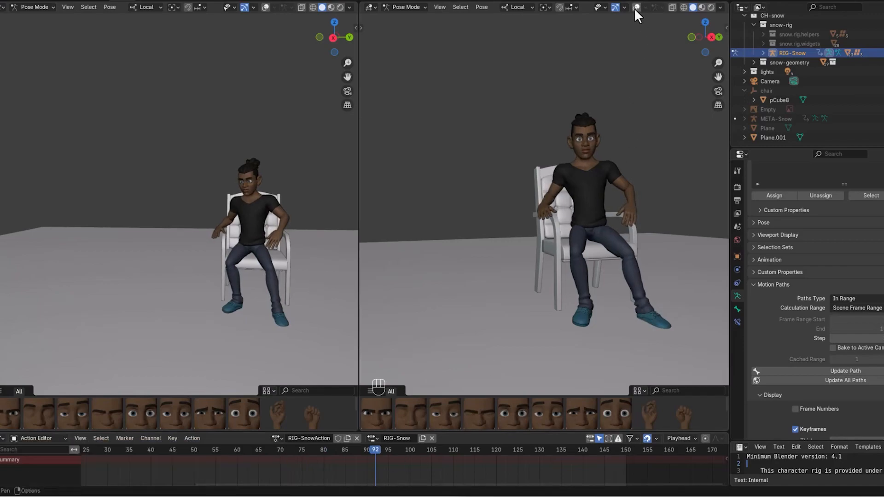
{"action": "left_click_drag", "start_coordinate": [384, 483], "coordinate": [190, 458]}
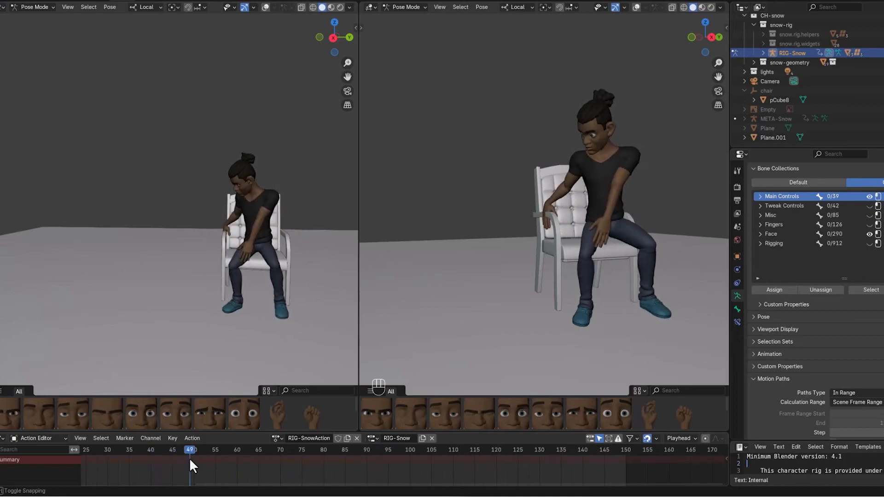
{"action": "left_click", "coordinate": [553, 216]}
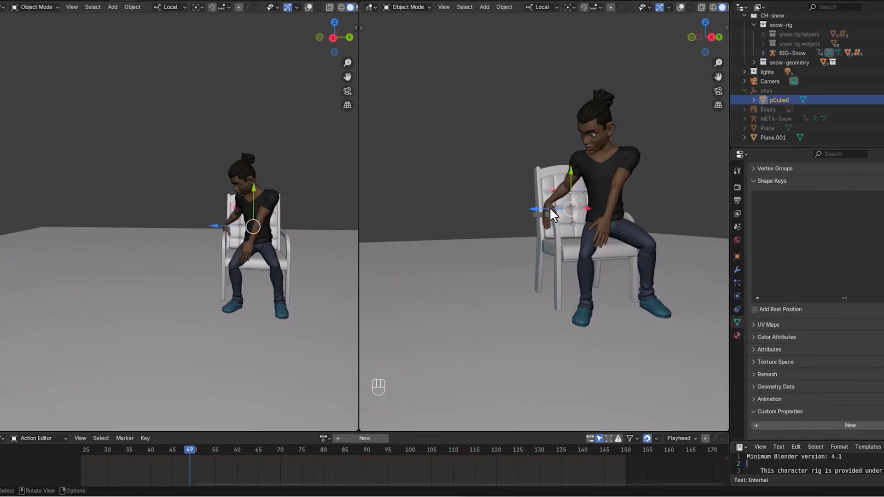
{"action": "left_click", "coordinate": [550, 208]}
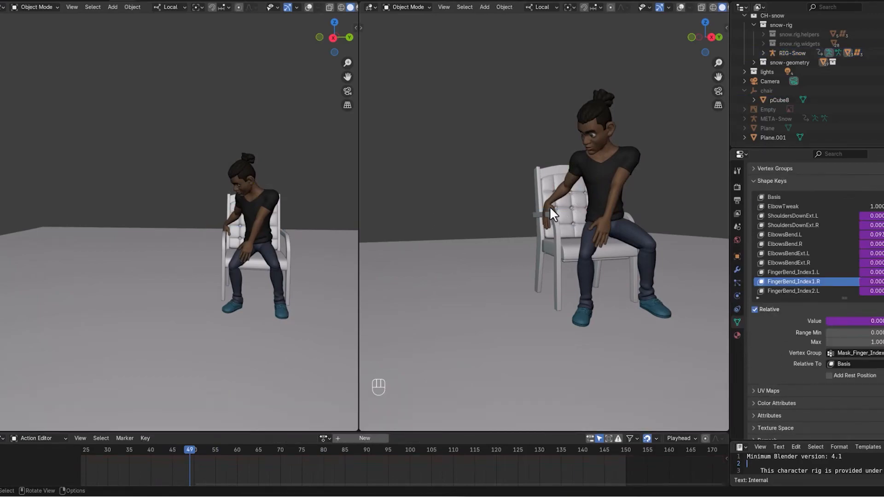
{"action": "left_click", "coordinate": [681, 6]}
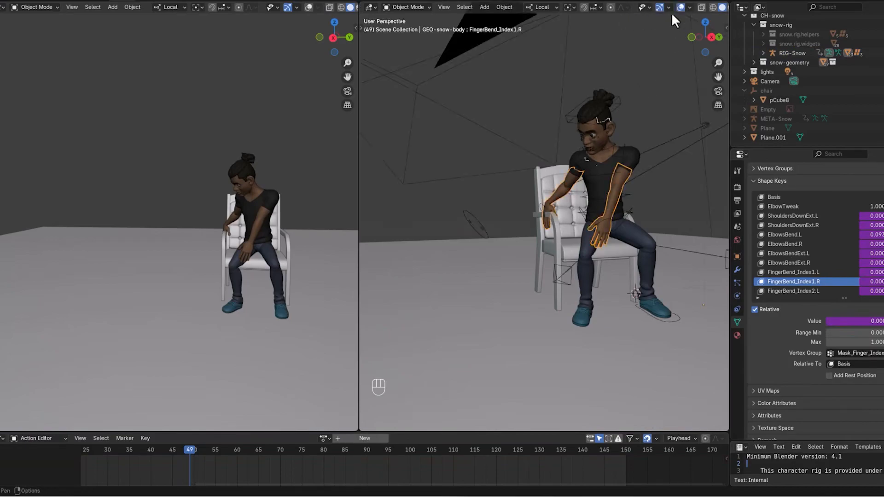
{"action": "left_click", "coordinate": [543, 203]}
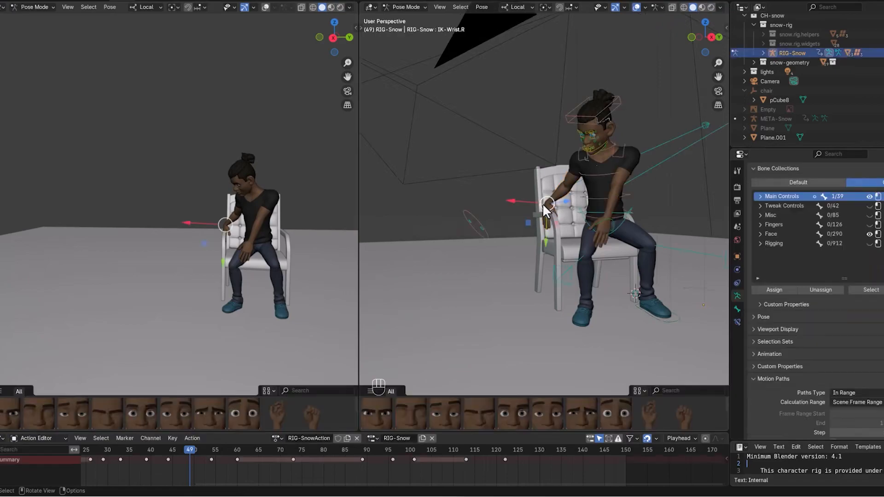
Step: Duplicate the right wrist control's frame 44 keyframe onto frame 60 to hold the hand on the armrest
{"action": "left_click", "coordinate": [168, 448]}
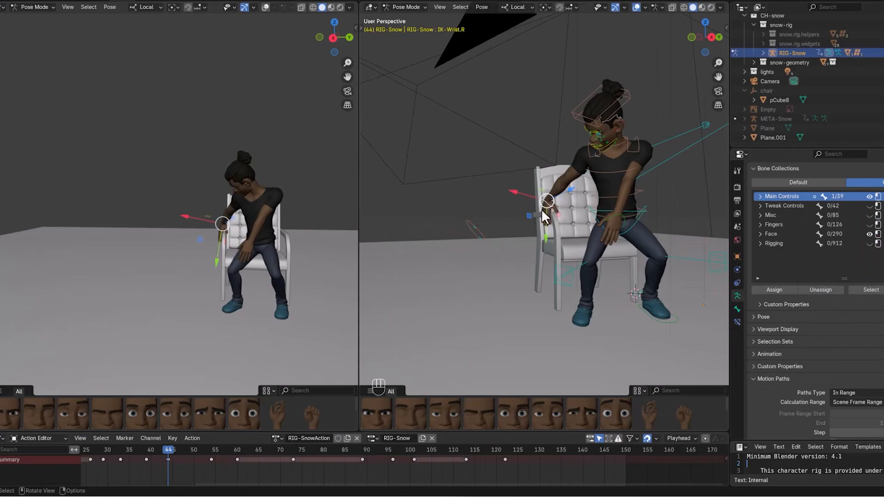
{"action": "key", "text": "shift"}
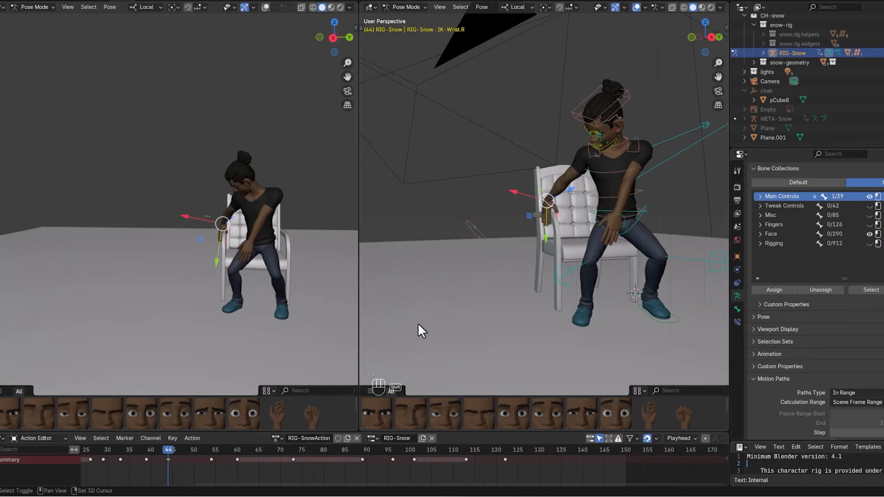
{"action": "key", "text": "shift+d"}
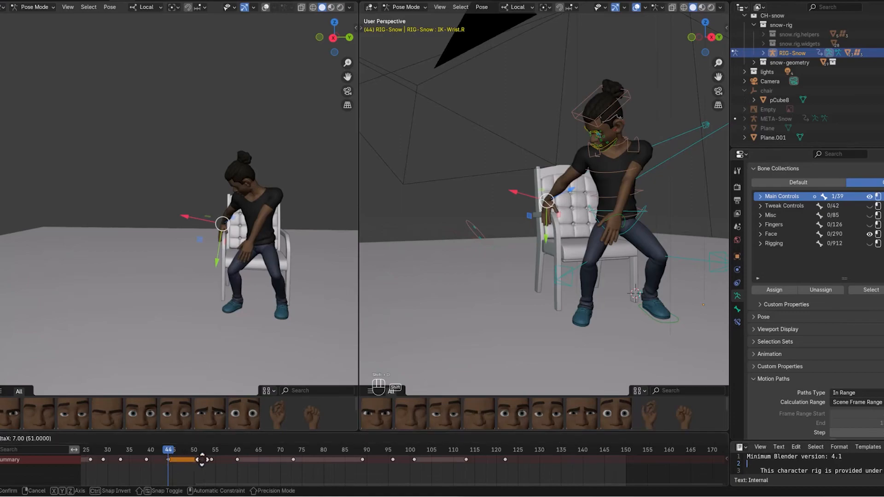
{"action": "left_click", "coordinate": [237, 457]}
Step: Duplicate the same right wrist keyframe onto frames 50 and 54, and play back the animation
{"action": "left_click_drag", "start_coordinate": [170, 451], "coordinate": [194, 451]}
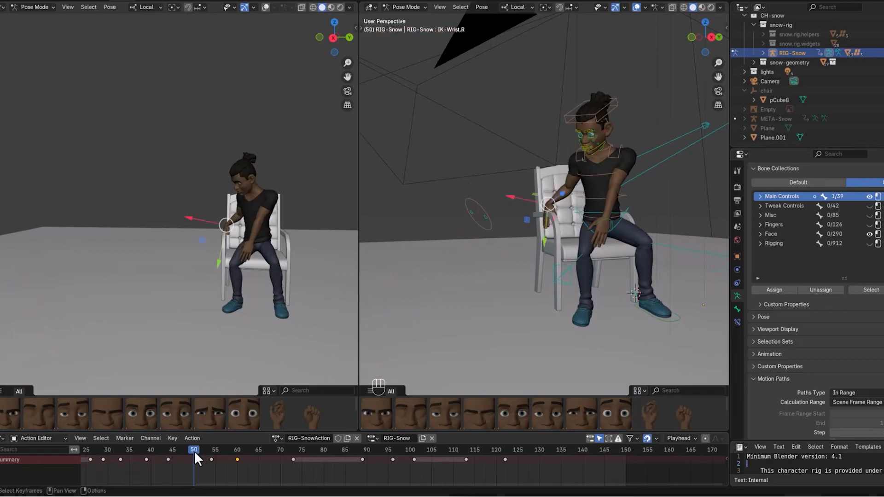
{"action": "key", "text": "shift+d"}
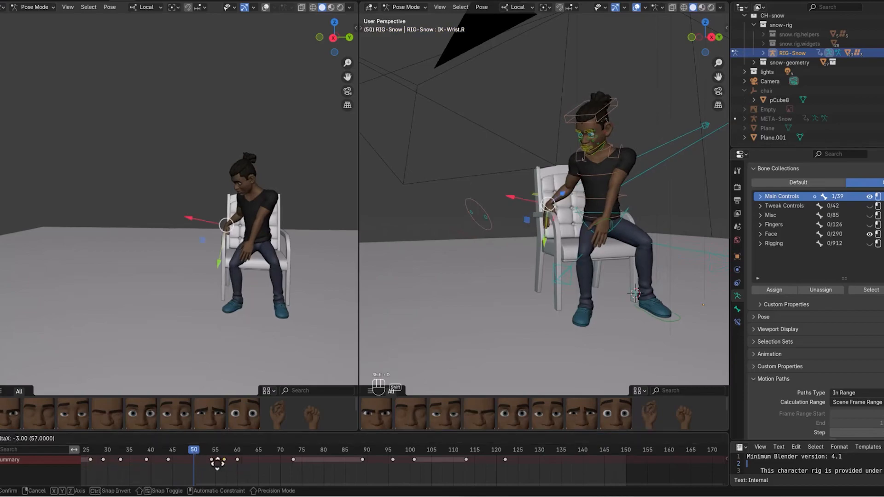
{"action": "left_click", "coordinate": [196, 463]}
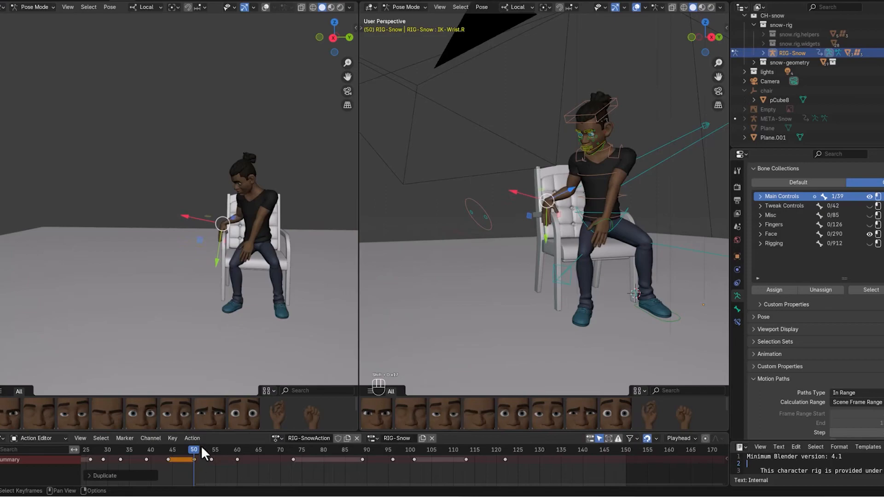
{"action": "left_click_drag", "start_coordinate": [194, 452], "coordinate": [205, 456]}
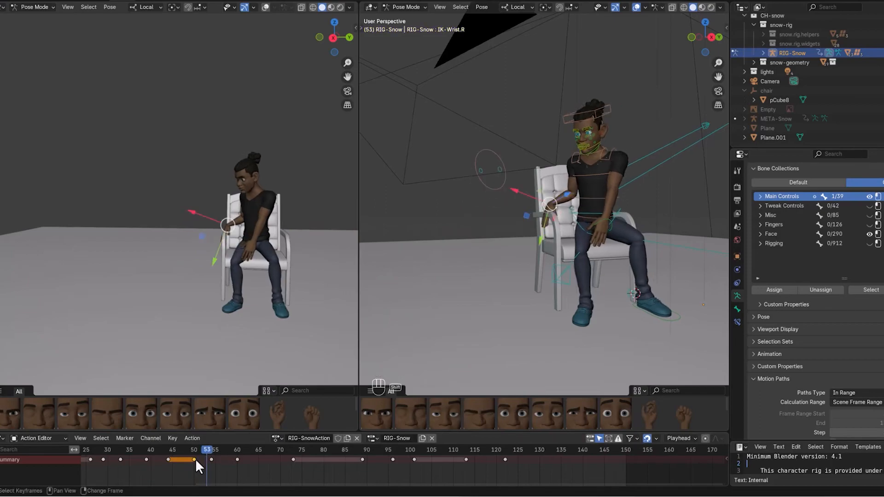
{"action": "key", "text": "shift+d"}
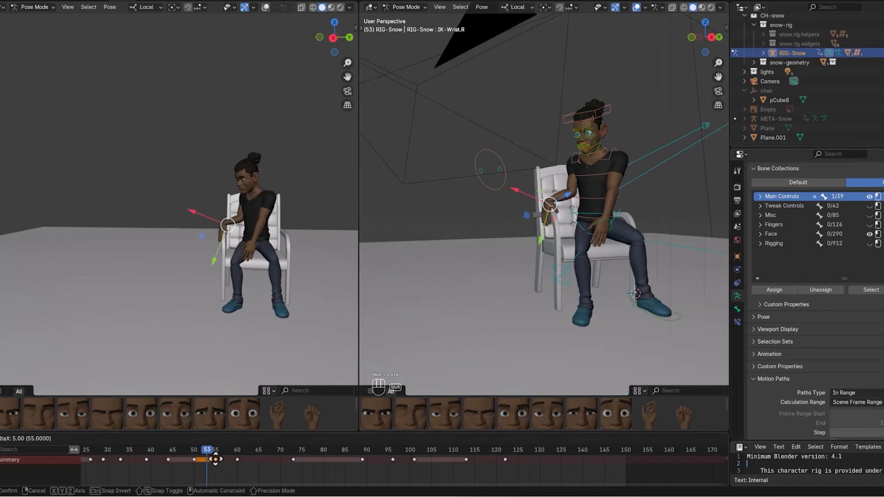
{"action": "left_click", "coordinate": [215, 459]}
{"action": "key", "text": "space"}
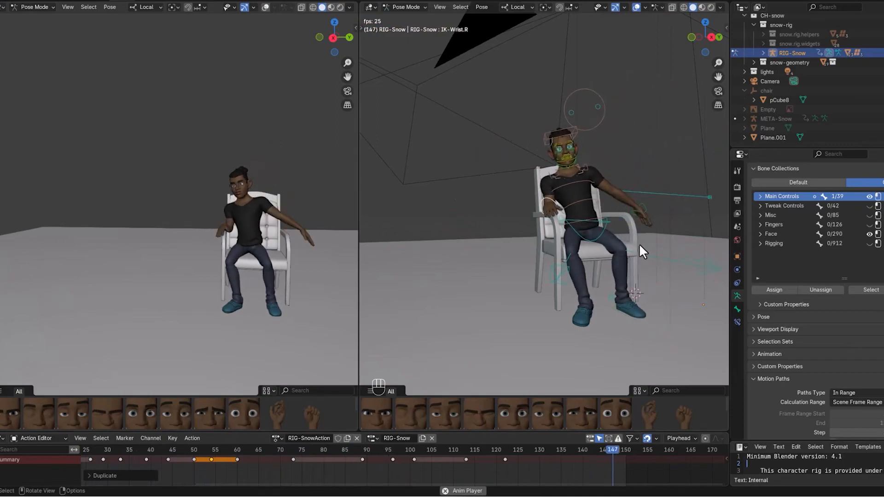
{"action": "key", "text": "space"}
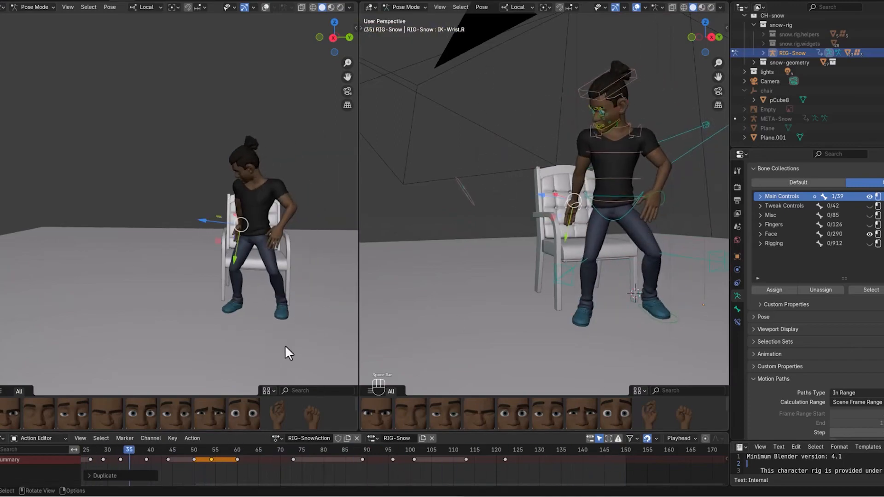
Step: Select the left wrist control and duplicate its frame 60 keyframe onto frames 64 and 71 to hold the hand pose
{"action": "left_click_drag", "start_coordinate": [139, 449], "coordinate": [274, 440]}
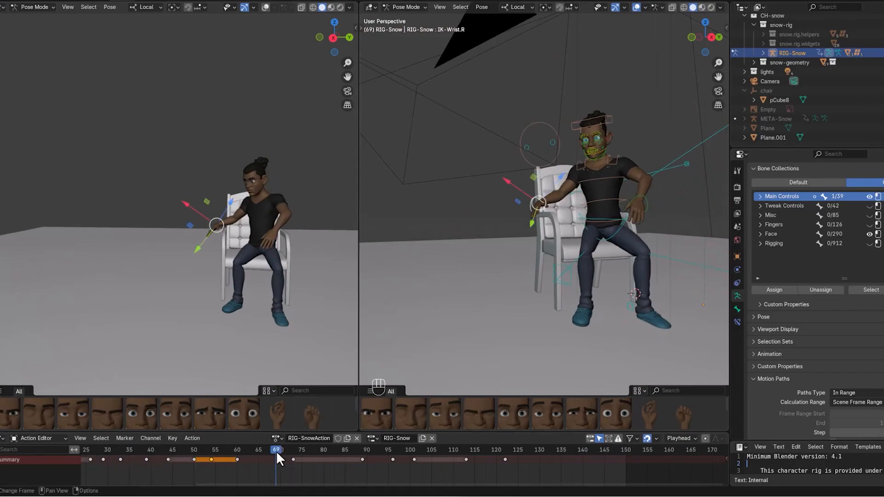
{"action": "left_click_drag", "start_coordinate": [276, 451], "coordinate": [230, 451]}
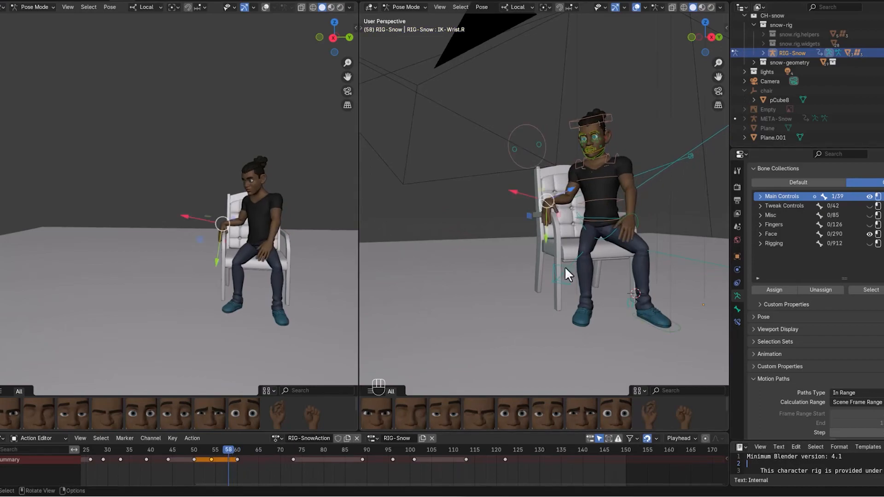
{"action": "left_click", "coordinate": [623, 219]}
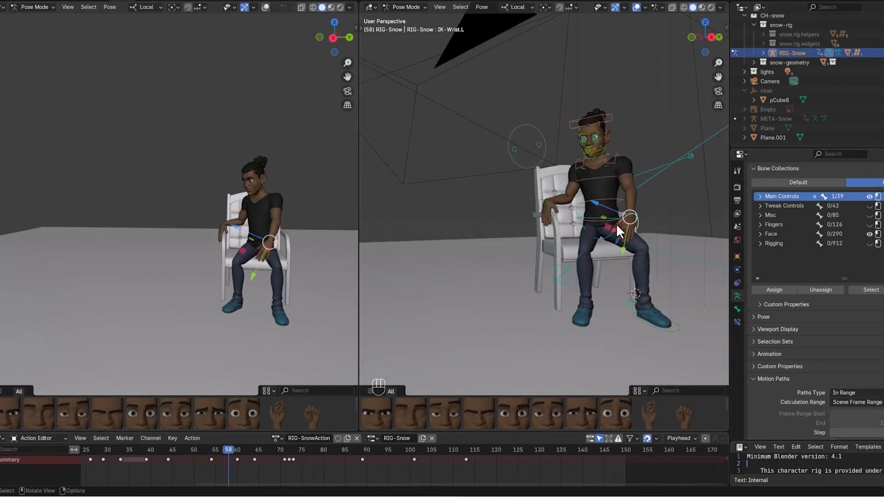
{"action": "mouse_move", "coordinate": [227, 449]}
{"action": "left_mouse_down"}
{"action": "mouse_move", "coordinate": [256, 451]}
{"action": "mouse_move", "coordinate": [237, 451]}
{"action": "left_mouse_up"}
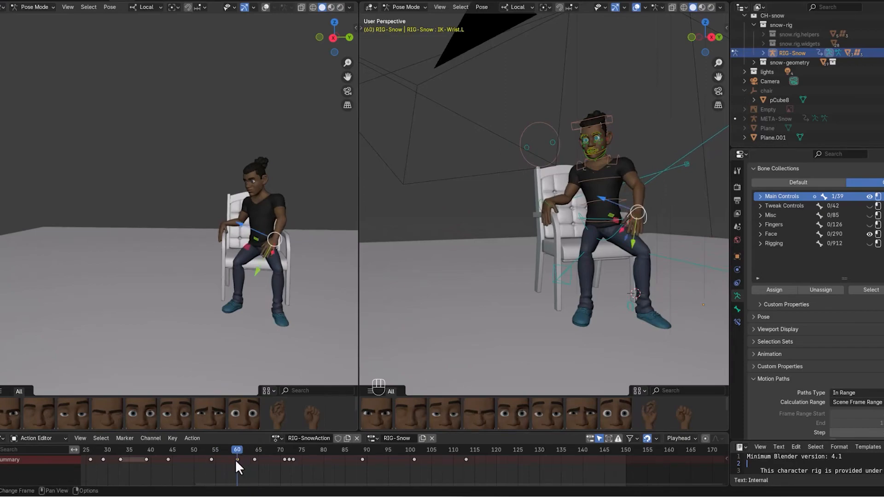
{"action": "left_click", "coordinate": [237, 459]}
{"action": "key", "text": "shift+d"}
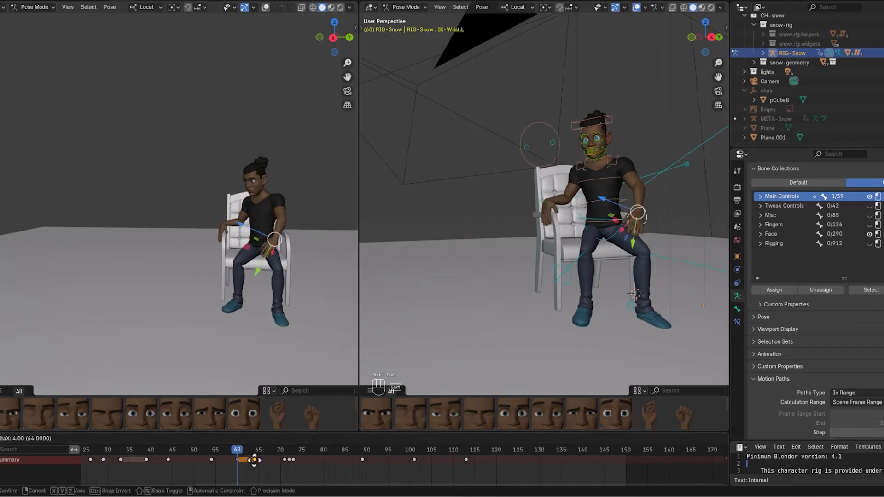
{"action": "left_click", "coordinate": [254, 459]}
{"action": "left_click_drag", "start_coordinate": [242, 451], "coordinate": [284, 453]}
{"action": "key", "text": "shift+d"}
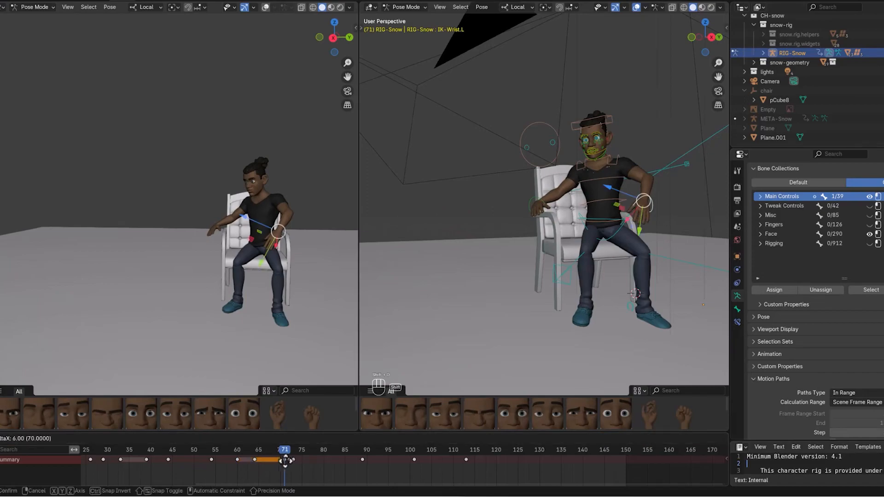
{"action": "left_click", "coordinate": [285, 460]}
Step: Scrub through the seated poses from frame 71 toward the end of the animation to examine the hand motion
{"action": "left_click_drag", "start_coordinate": [283, 450], "coordinate": [365, 460]}
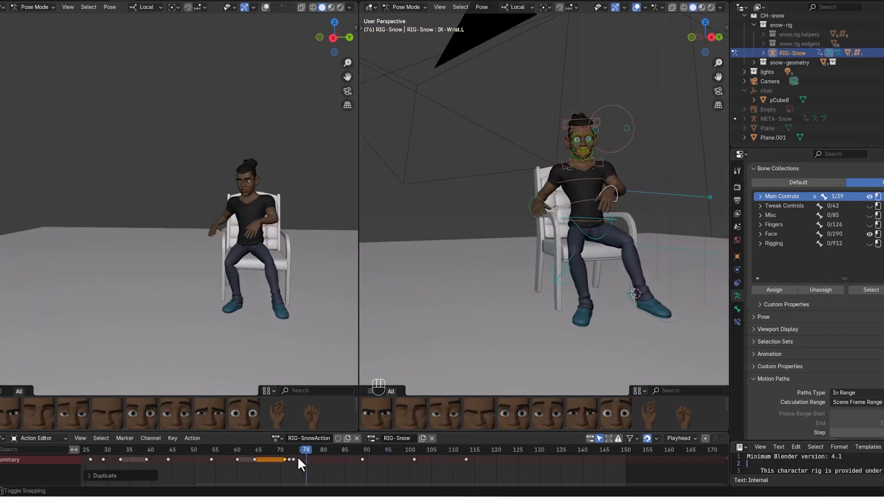
{"action": "left_click_drag", "start_coordinate": [365, 455], "coordinate": [471, 463]}
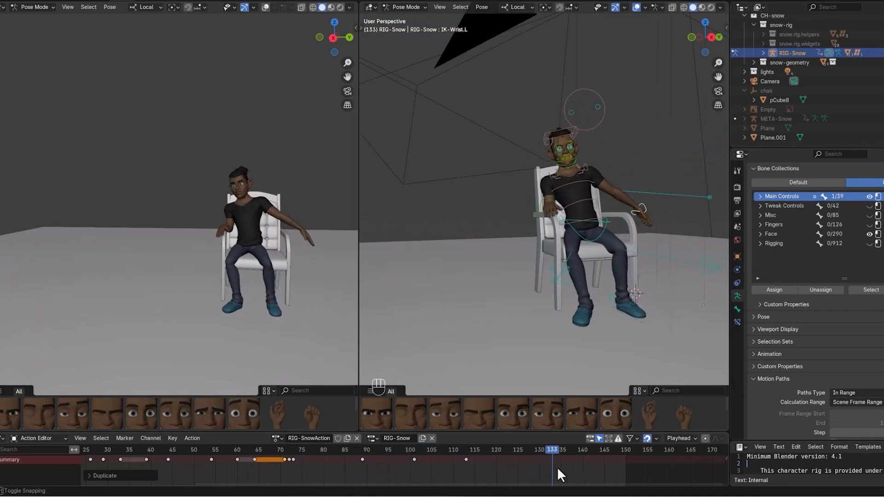
{"action": "left_click_drag", "start_coordinate": [582, 467], "coordinate": [539, 461]}
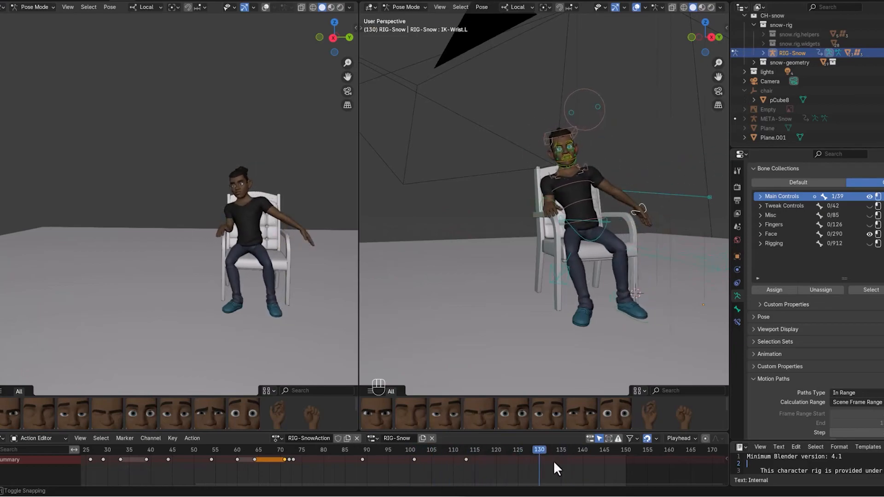
{"action": "left_click_drag", "start_coordinate": [617, 460], "coordinate": [546, 369]}
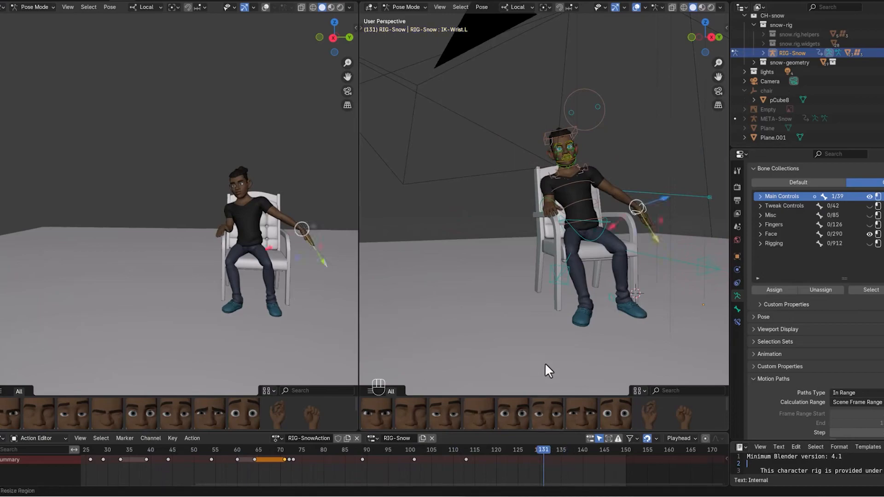
{"action": "left_click", "coordinate": [513, 336]}
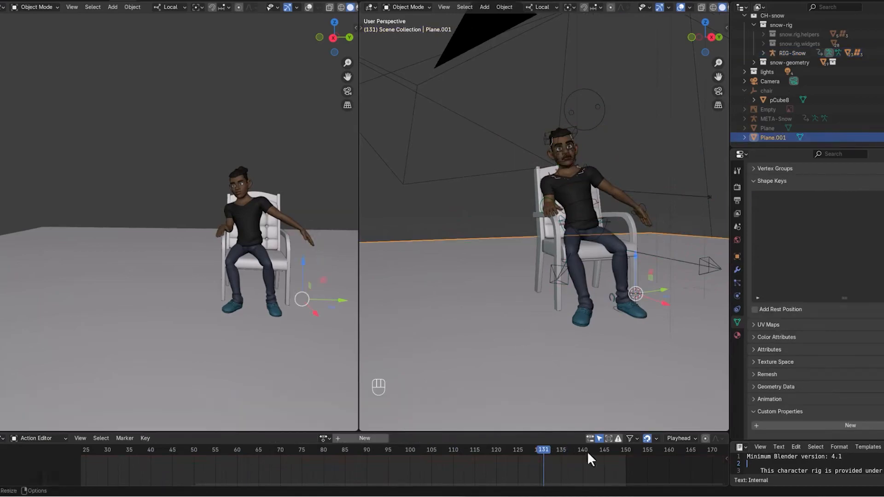